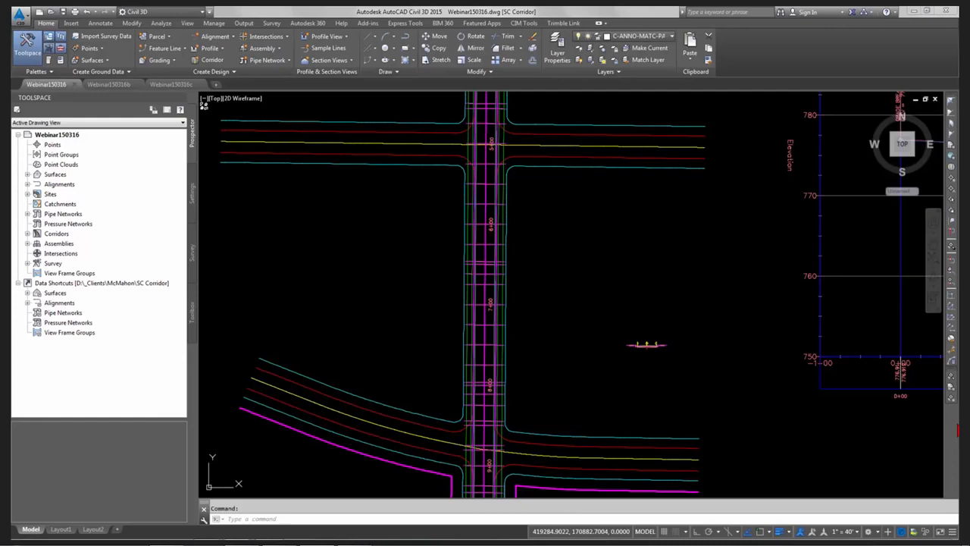
Examine the corridor plan, the profile view and the road assembly's lanes, curb and sidewalk
{"action": "scroll", "coordinate": [652, 197], "scroll_direction": "down", "scroll_amount": 4}
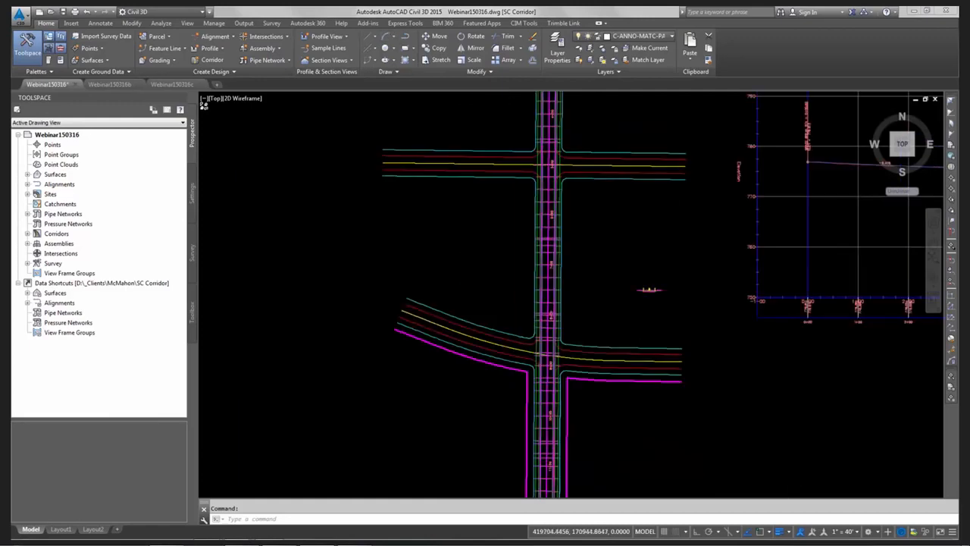
{"action": "middle_click_drag", "start_coordinate": [852, 216], "coordinate": [591, 291]}
{"action": "scroll", "coordinate": [834, 232], "scroll_direction": "down", "scroll_amount": 2}
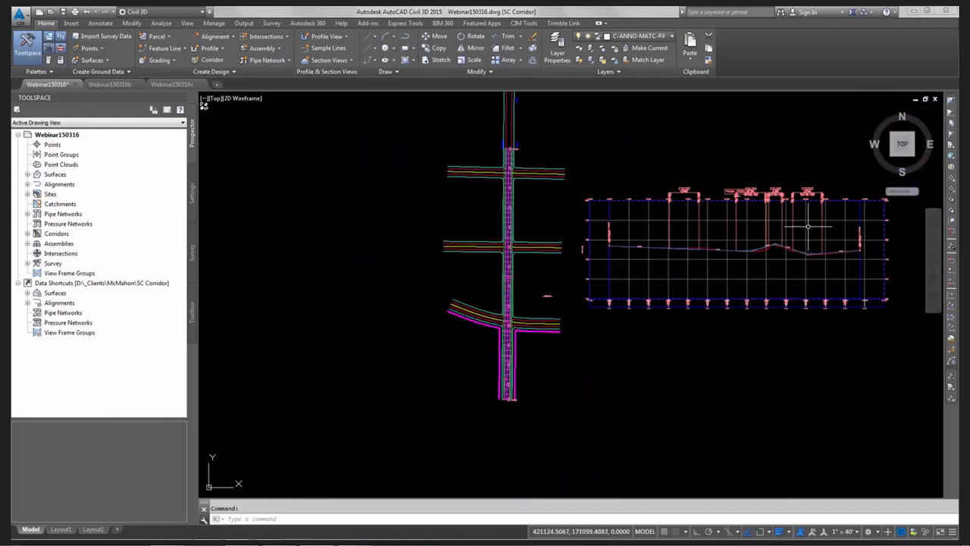
{"action": "scroll", "coordinate": [552, 291], "scroll_direction": "up", "scroll_amount": 10}
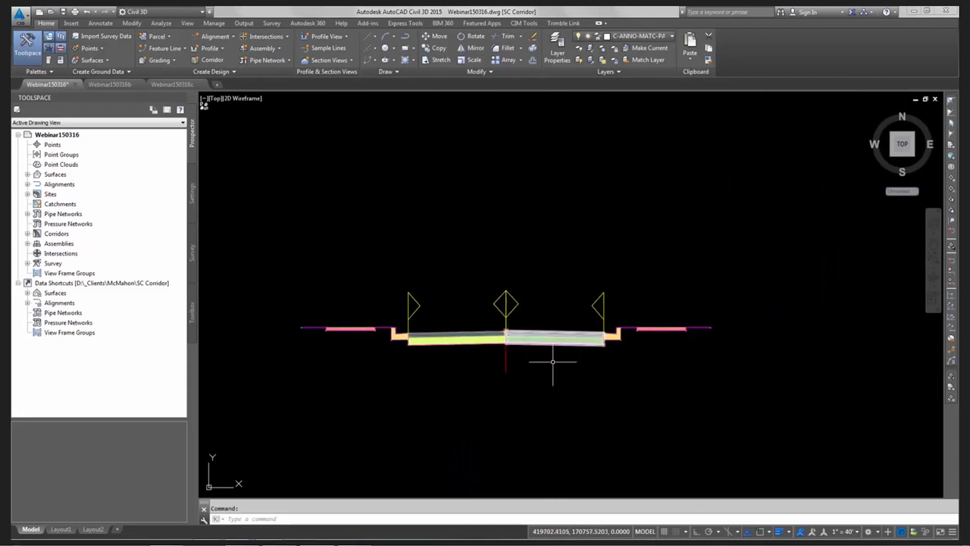
{"action": "scroll", "coordinate": [656, 324], "scroll_direction": "up", "scroll_amount": 6}
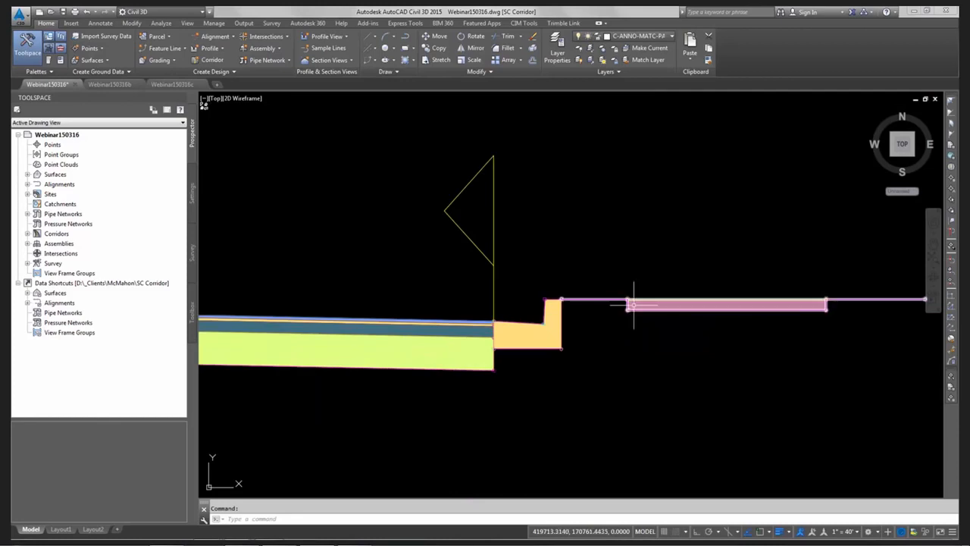
{"action": "middle_click_drag", "start_coordinate": [598, 304], "coordinate": [577, 319]}
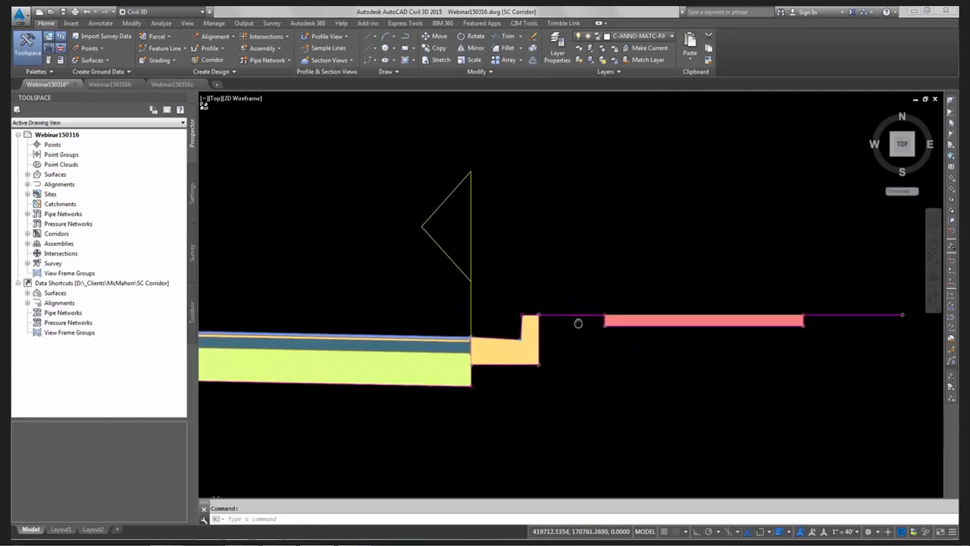
{"action": "scroll", "coordinate": [578, 320], "scroll_direction": "down", "scroll_amount": 2}
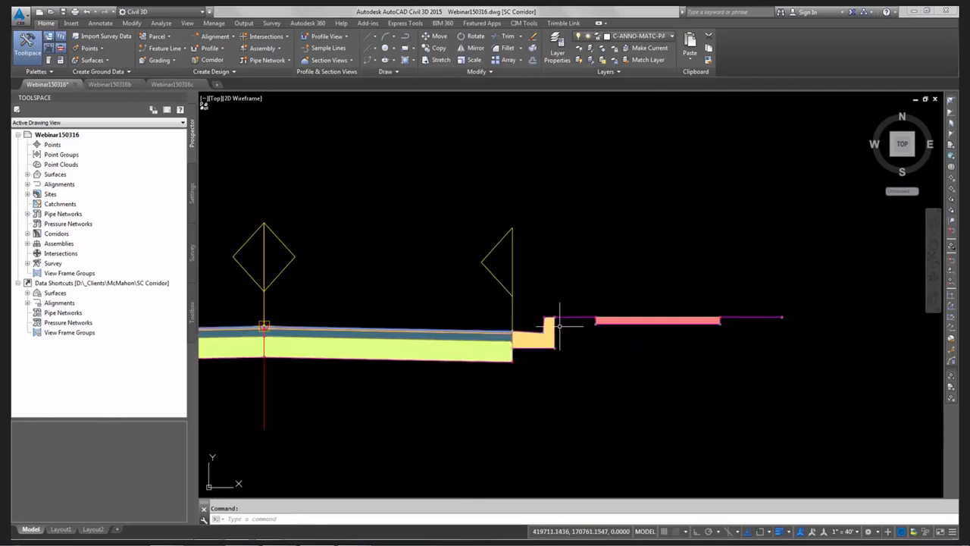
Examine the corridor where it crosses the side street near station 5+00, including the curb returns
{"action": "scroll", "coordinate": [508, 325], "scroll_direction": "down", "scroll_amount": 5}
{"action": "middle_click_drag", "start_coordinate": [440, 342], "coordinate": [690, 367]}
{"action": "scroll", "coordinate": [633, 325], "scroll_direction": "down", "scroll_amount": 2}
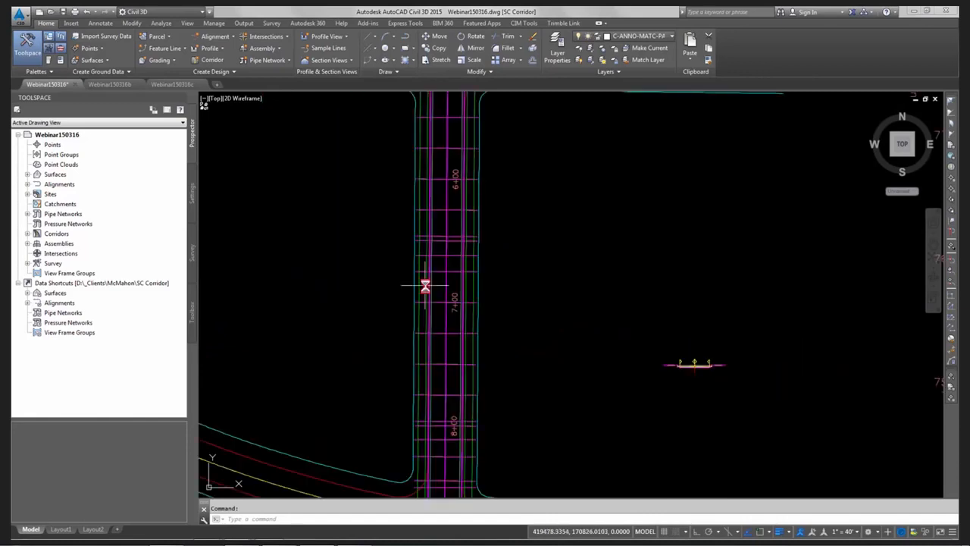
{"action": "scroll", "coordinate": [427, 282], "scroll_direction": "down", "scroll_amount": 1}
{"action": "scroll", "coordinate": [464, 367], "scroll_direction": "down", "scroll_amount": 1}
{"action": "middle_click_drag", "start_coordinate": [464, 367], "coordinate": [465, 285]}
{"action": "scroll", "coordinate": [419, 148], "scroll_direction": "up", "scroll_amount": 8}
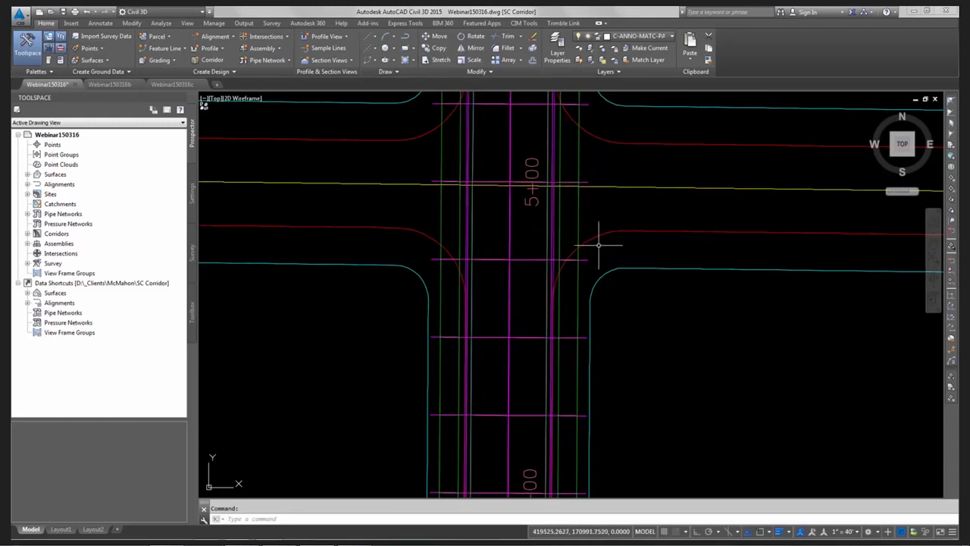
{"action": "scroll", "coordinate": [653, 319], "scroll_direction": "down", "scroll_amount": 2}
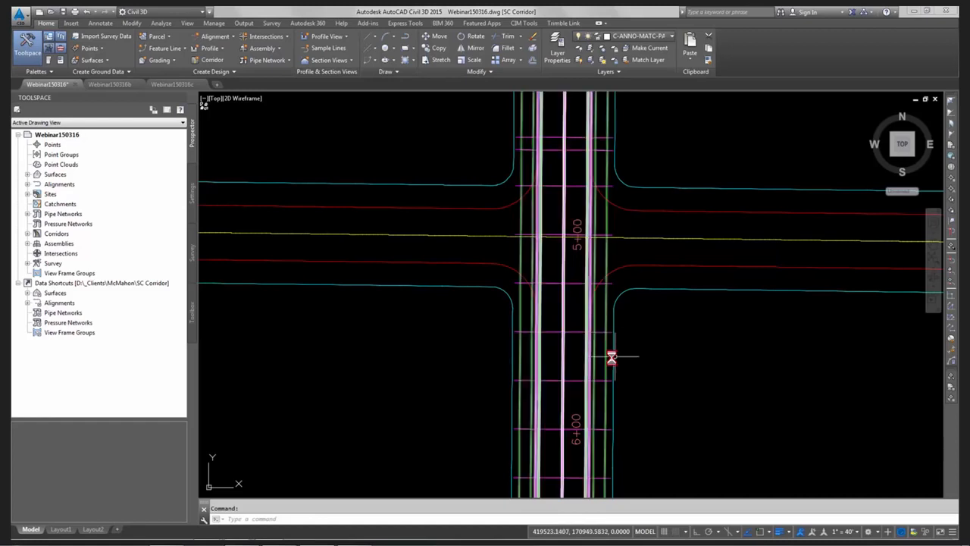
{"action": "middle_click_drag", "start_coordinate": [611, 353], "coordinate": [494, 379]}
Turn on the _Intersection Right and _Intersection Left layers in the layer properties
{"action": "type", "text": "lka"}
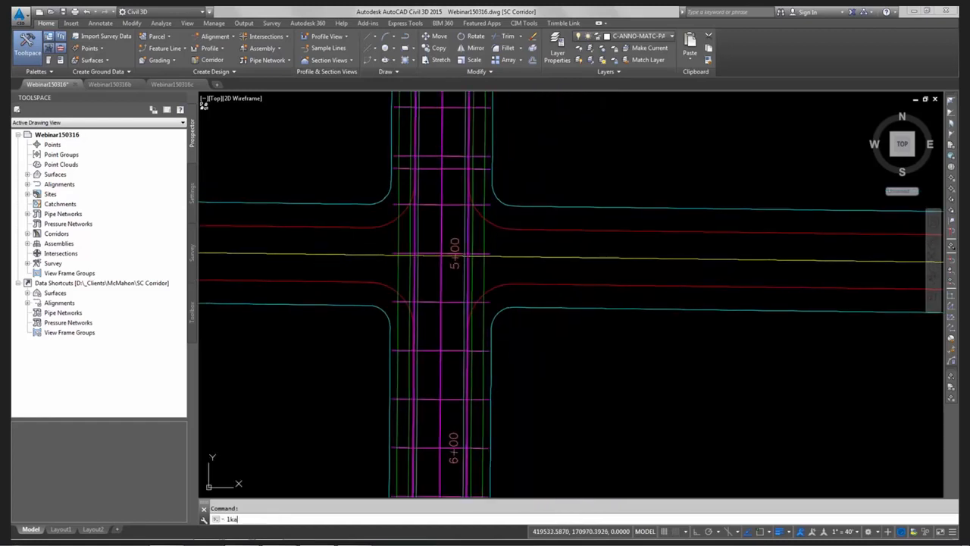
{"action": "key", "text": "Return"}
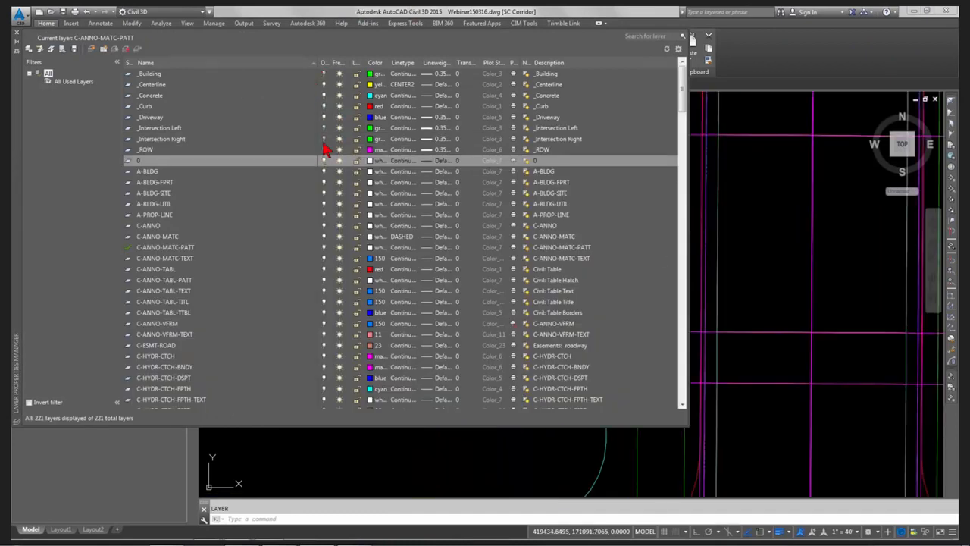
{"action": "left_click", "coordinate": [325, 139]}
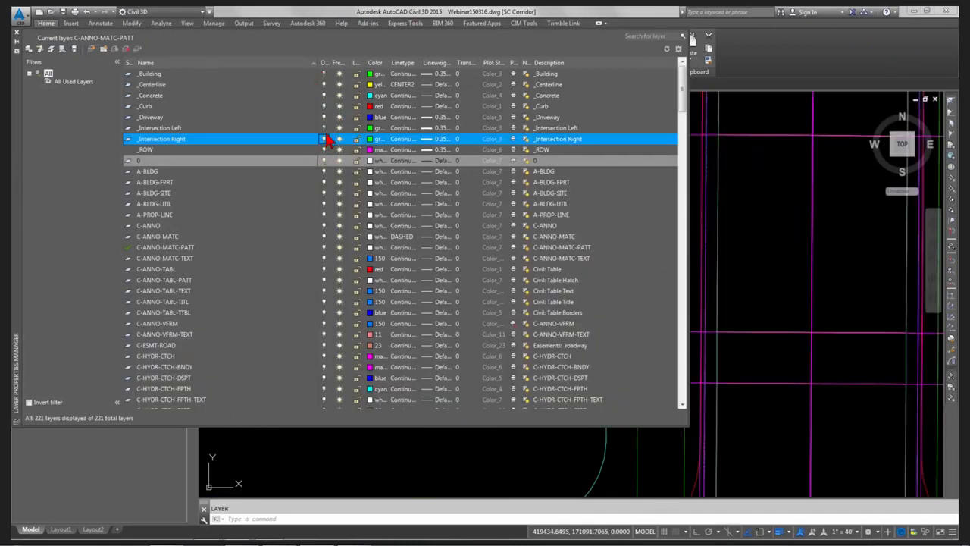
{"action": "left_click", "coordinate": [326, 128]}
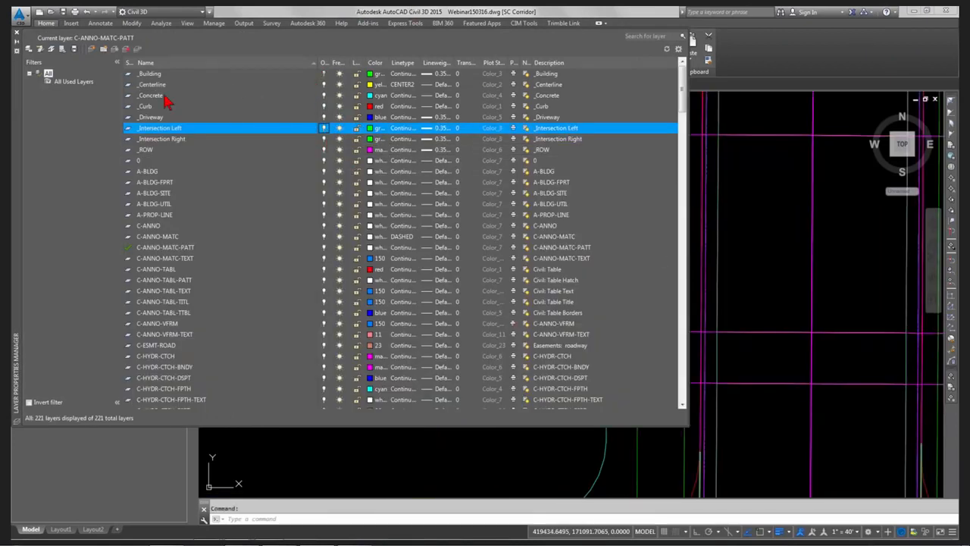
{"action": "left_click", "coordinate": [17, 35]}
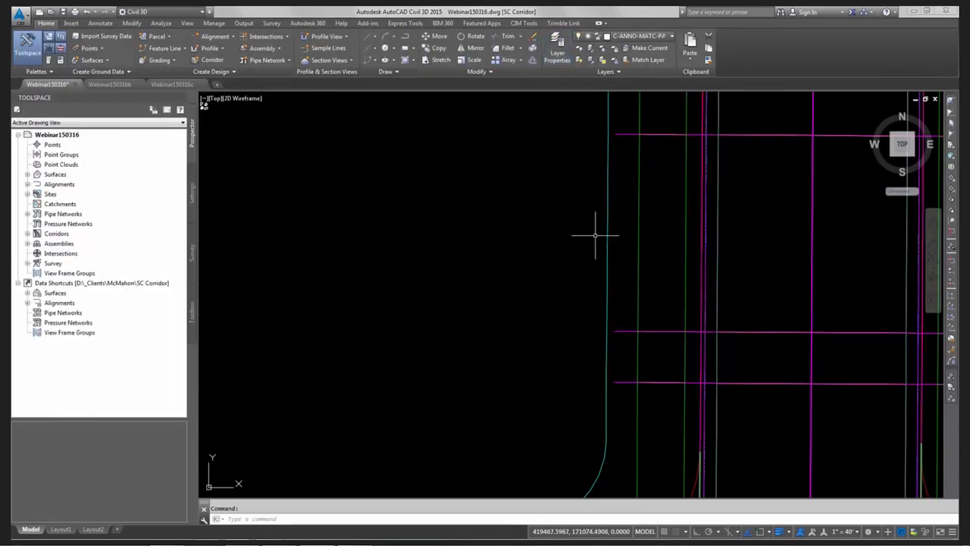
Inspect the intersection lines along both curbs at the crossings near stations 5+00 and 9+00
{"action": "scroll", "coordinate": [636, 242], "scroll_direction": "down", "scroll_amount": 4}
{"action": "middle_click_drag", "start_coordinate": [640, 369], "coordinate": [528, 213]}
{"action": "key", "text": "Escape"}
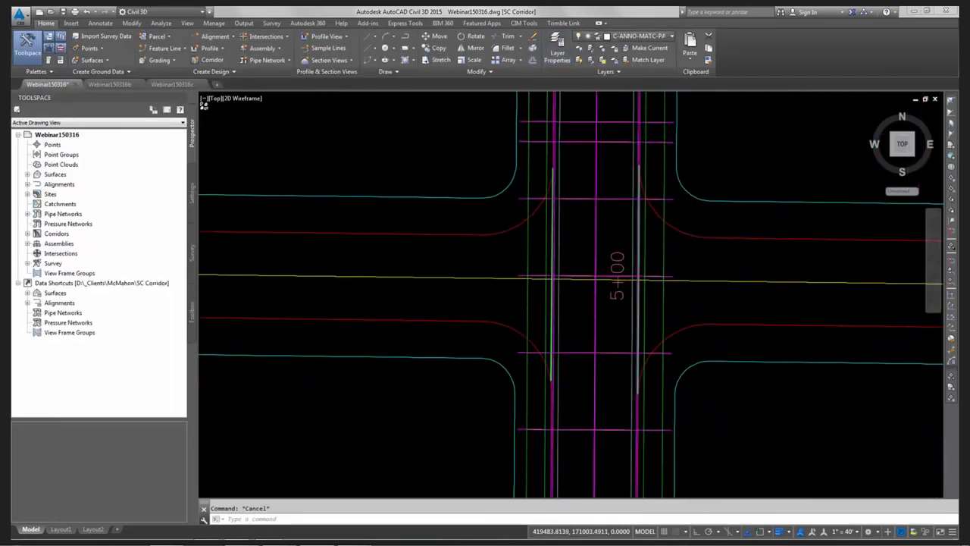
{"action": "scroll", "coordinate": [530, 281], "scroll_direction": "up", "scroll_amount": 6}
{"action": "scroll", "coordinate": [532, 280], "scroll_direction": "down", "scroll_amount": 3}
{"action": "scroll", "coordinate": [532, 280], "scroll_direction": "down", "scroll_amount": 2}
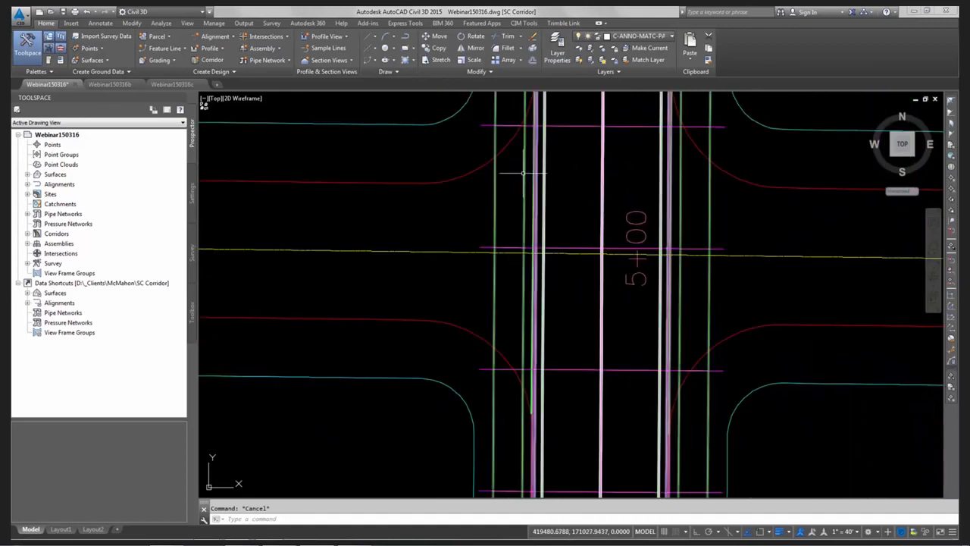
{"action": "middle_click_drag", "start_coordinate": [525, 174], "coordinate": [506, 245]}
{"action": "middle_click_drag", "start_coordinate": [508, 375], "coordinate": [507, 294]}
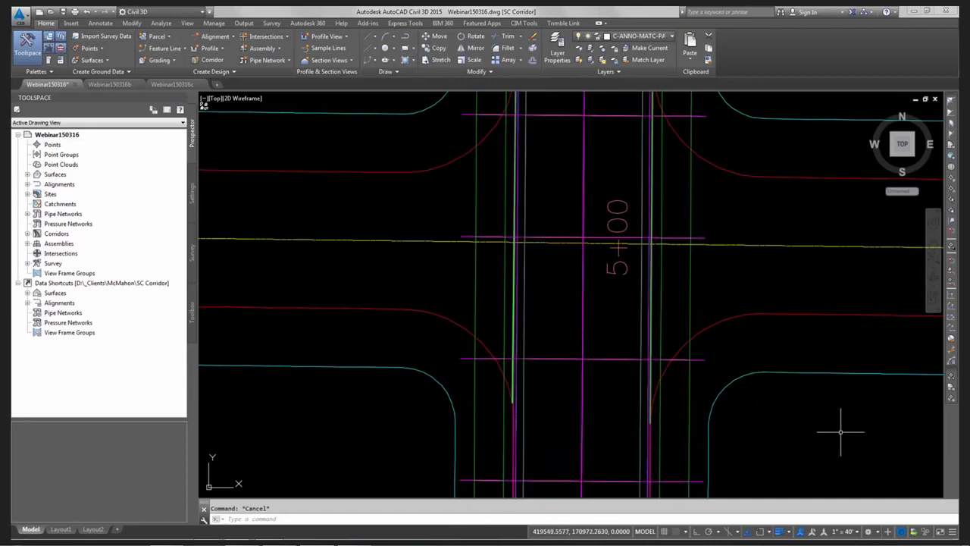
{"action": "scroll", "coordinate": [840, 432], "scroll_direction": "down", "scroll_amount": 6}
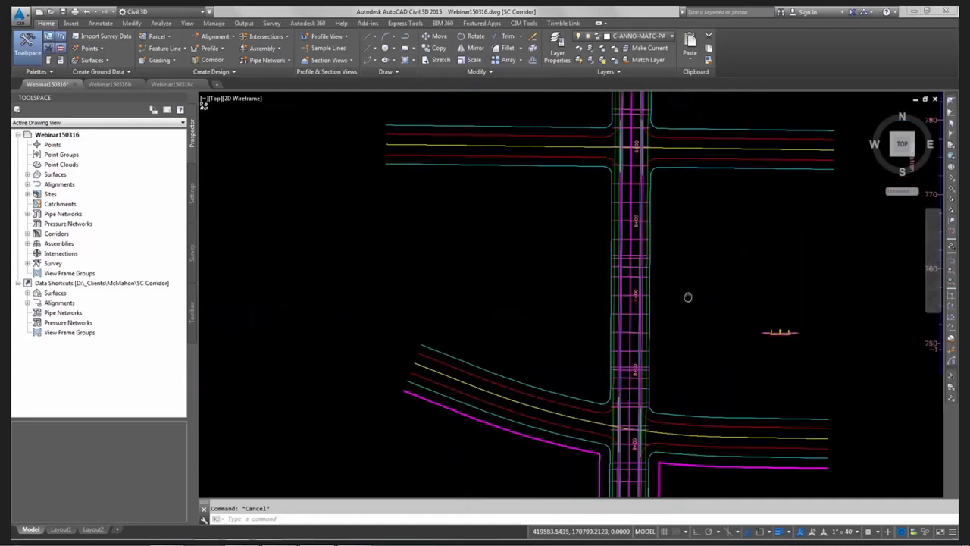
{"action": "scroll", "coordinate": [643, 407], "scroll_direction": "up", "scroll_amount": 4}
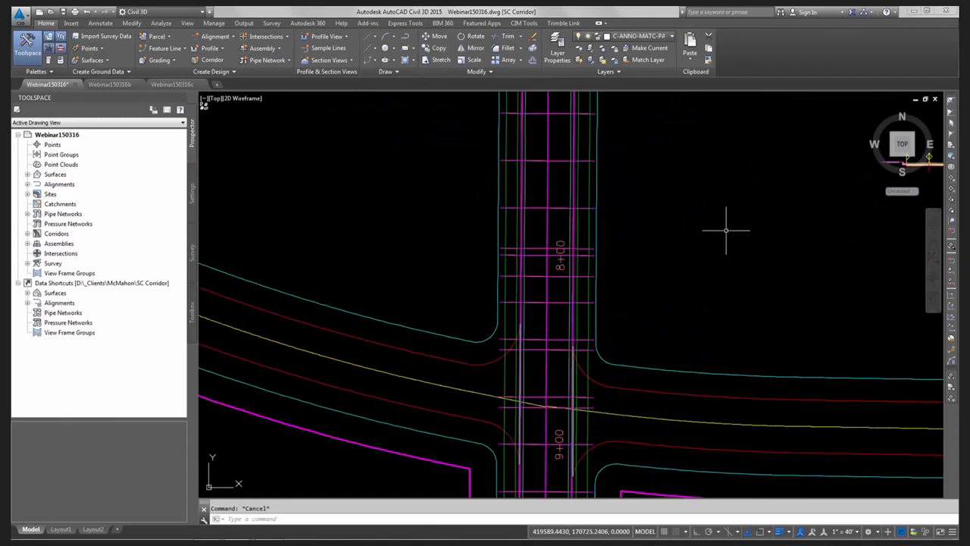
{"action": "scroll", "coordinate": [721, 225], "scroll_direction": "down", "scroll_amount": 4}
{"action": "middle_click_drag", "start_coordinate": [714, 190], "coordinate": [592, 301]}
{"action": "scroll", "coordinate": [595, 298], "scroll_direction": "up", "scroll_amount": 2}
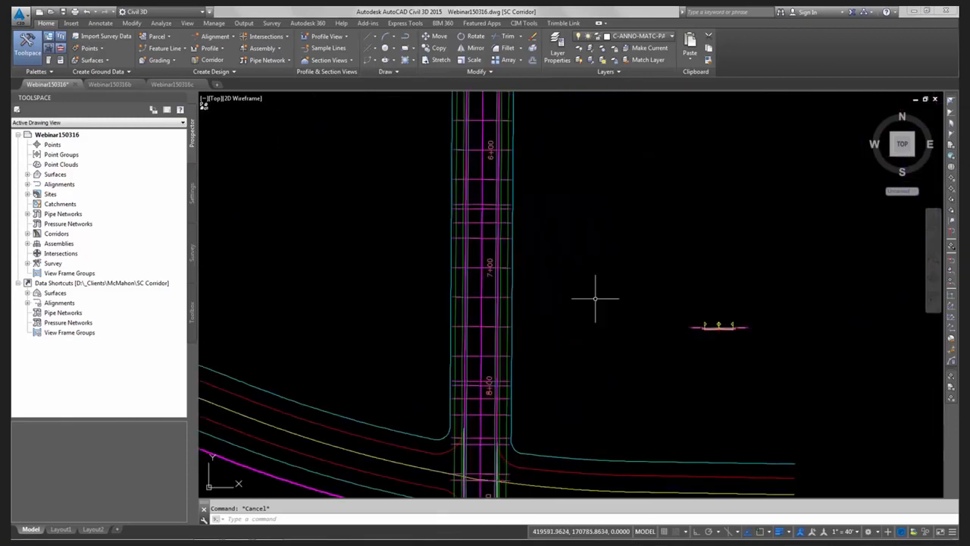
Copy the assembly's baseline with its attached subassemblies straight below the original, with Ortho on
{"action": "mouse_move", "coordinate": [595, 299]}
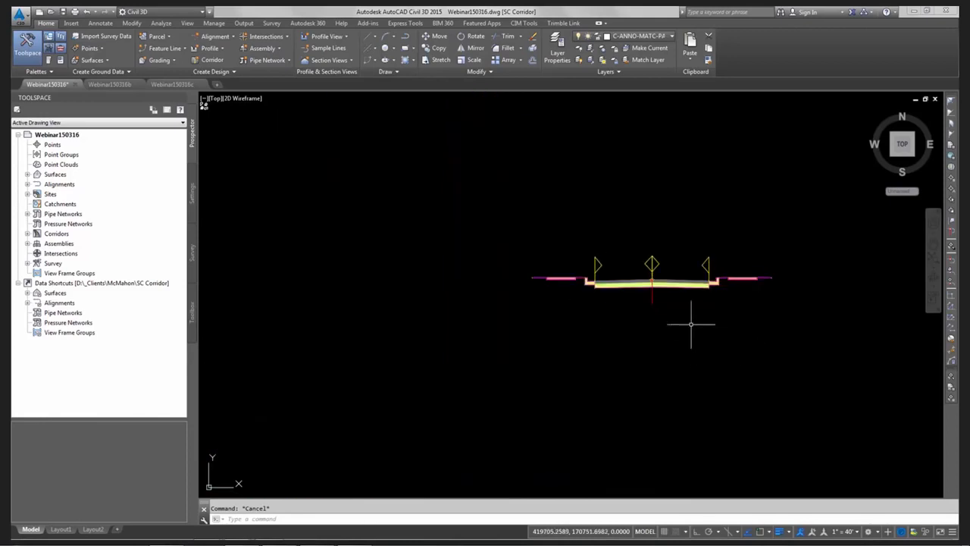
{"action": "middle_click_drag", "start_coordinate": [690, 324], "coordinate": [539, 328]}
{"action": "scroll", "coordinate": [537, 327], "scroll_direction": "up", "scroll_amount": 2}
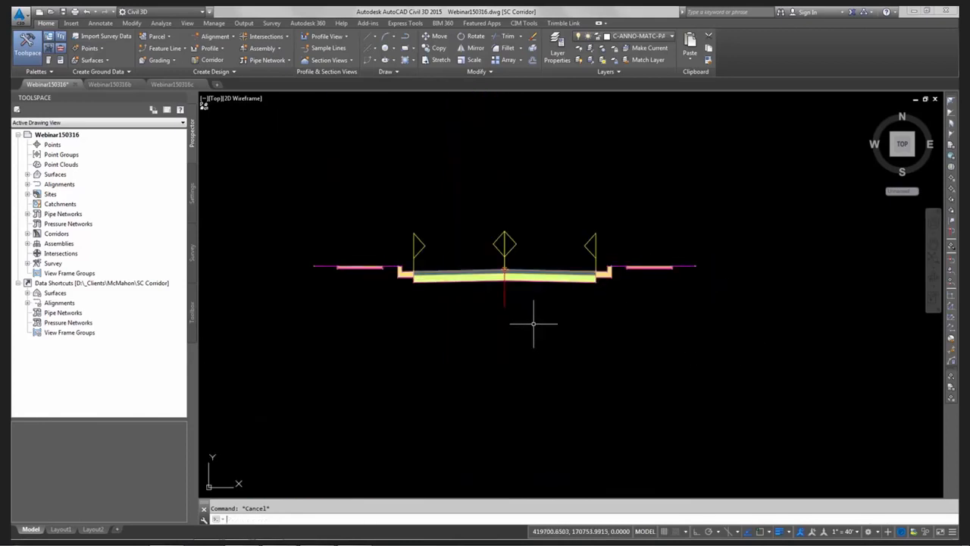
{"action": "key", "text": "Return"}
{"action": "left_click", "coordinate": [530, 305]}
{"action": "left_click", "coordinate": [457, 281]}
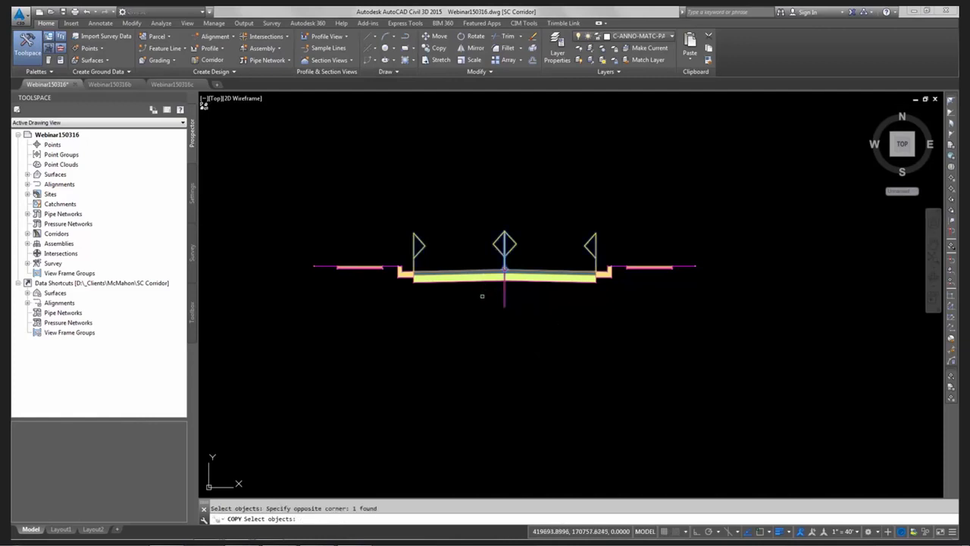
{"action": "key", "text": "Return"}
{"action": "left_click", "coordinate": [447, 317]}
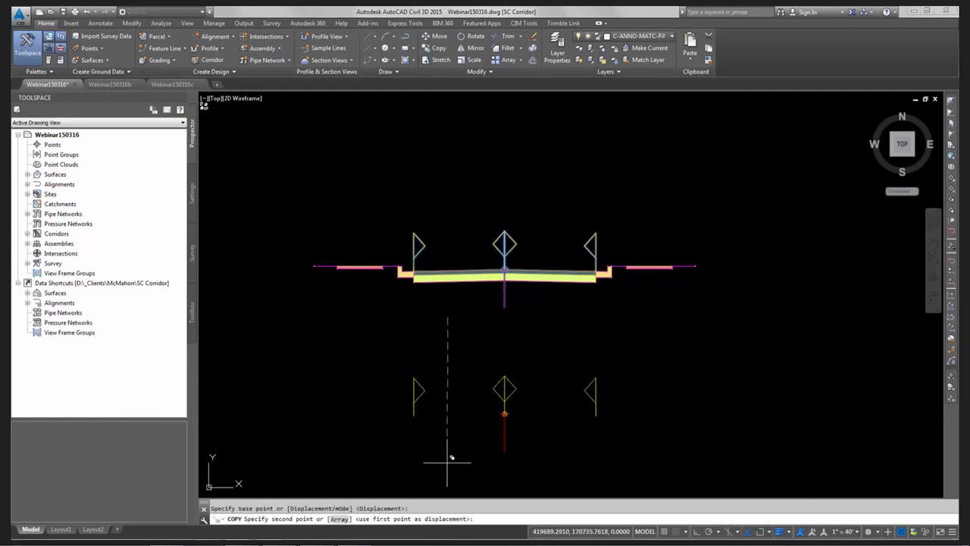
{"action": "key", "text": "F8"}
{"action": "left_click", "coordinate": [448, 461]}
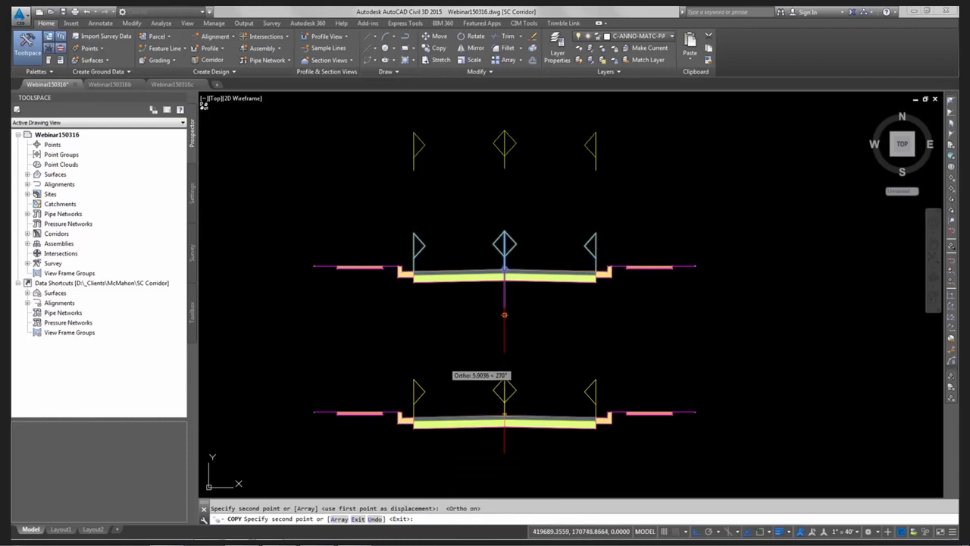
{"action": "key", "text": "Escape"}
Rename the copied assembly in its assembly properties, giving it the number 2
{"action": "left_click", "coordinate": [505, 443]}
{"action": "right_click", "coordinate": [516, 438]}
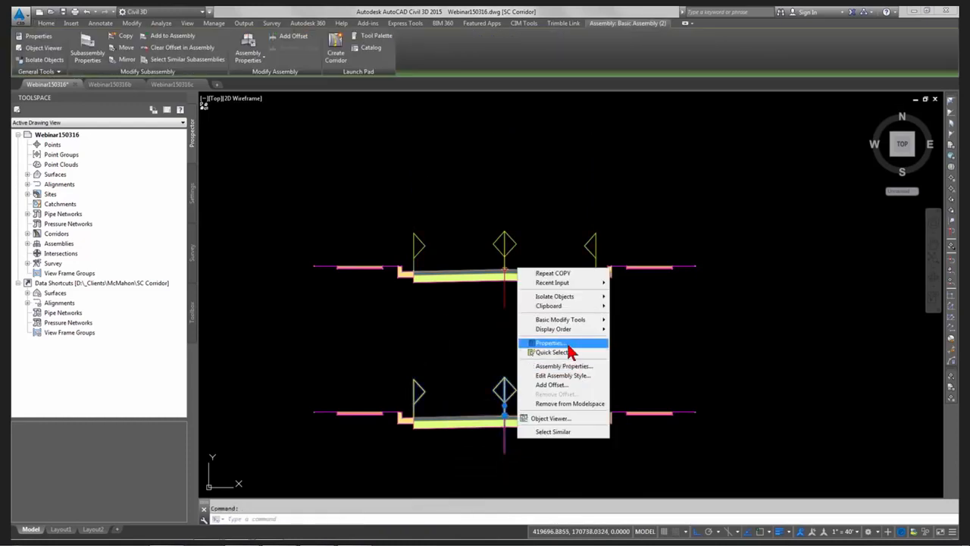
{"action": "left_click", "coordinate": [562, 366]}
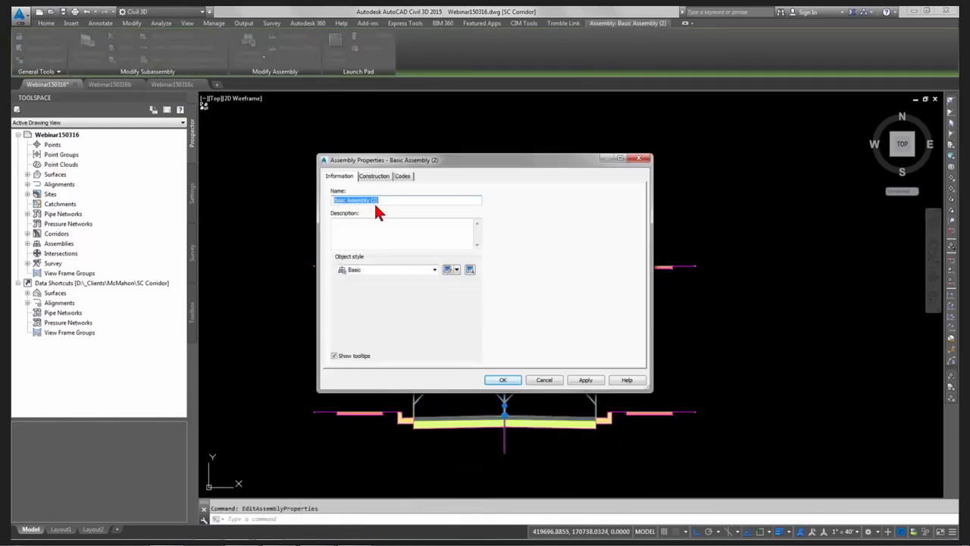
{"action": "left_click", "coordinate": [388, 199]}
{"action": "type", "text": "2"}
{"action": "left_click", "coordinate": [503, 380]}
{"action": "key", "text": "Escape"}
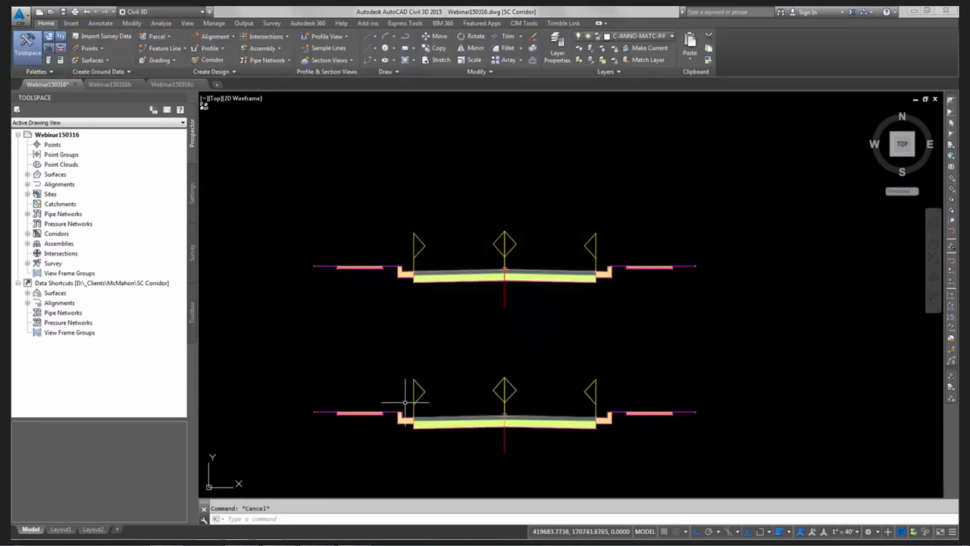
Erase the left curb and sidewalk subassembly from the copied assembly
{"action": "type", "text": "e"}
{"action": "key", "text": "Return"}
{"action": "left_click", "coordinate": [403, 393]}
{"action": "left_click", "coordinate": [320, 450]}
{"action": "key", "text": "Return"}
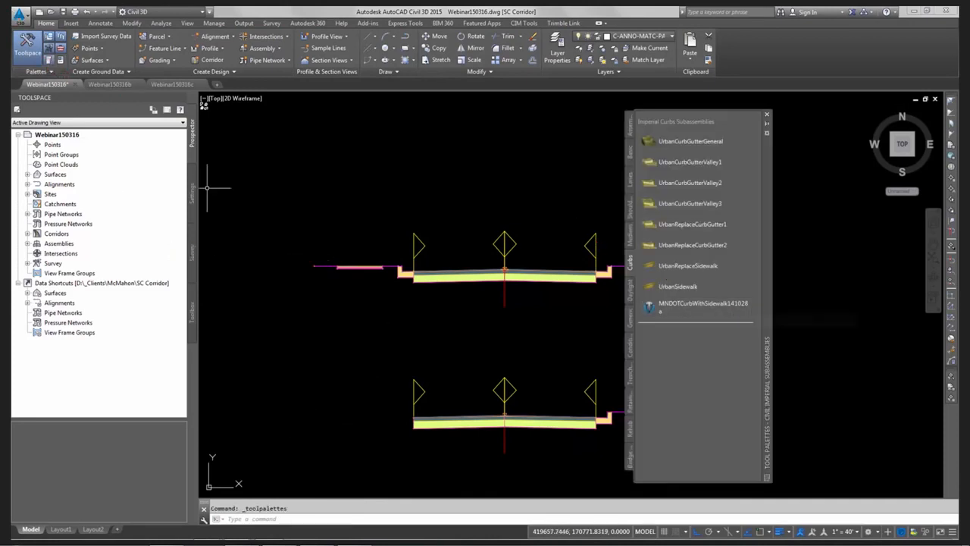
Attach a ConditionalHorizontalTarget subassembly with Side set to Left to the top outer edge of the copied assembly's left lane
{"action": "left_click_drag", "start_coordinate": [767, 242], "coordinate": [845, 225]}
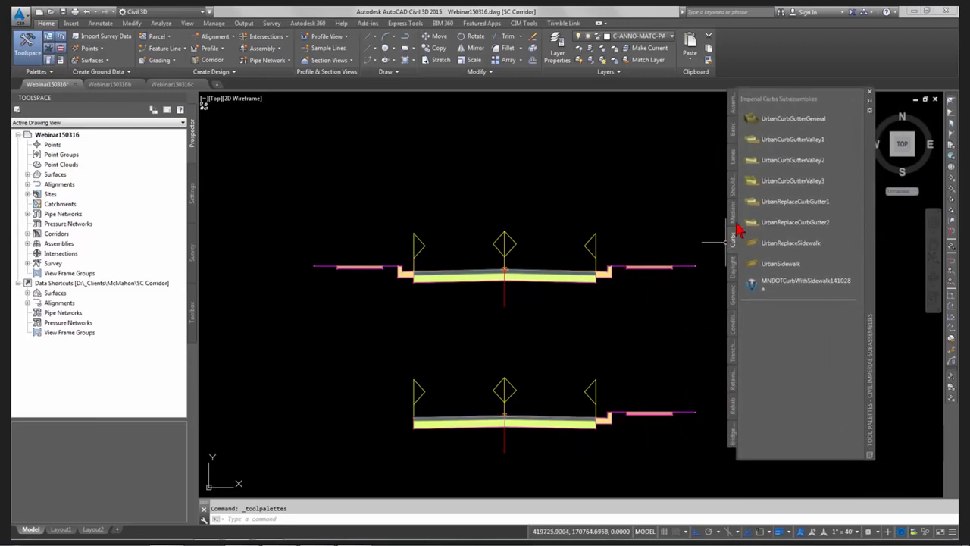
{"action": "left_click", "coordinate": [735, 328]}
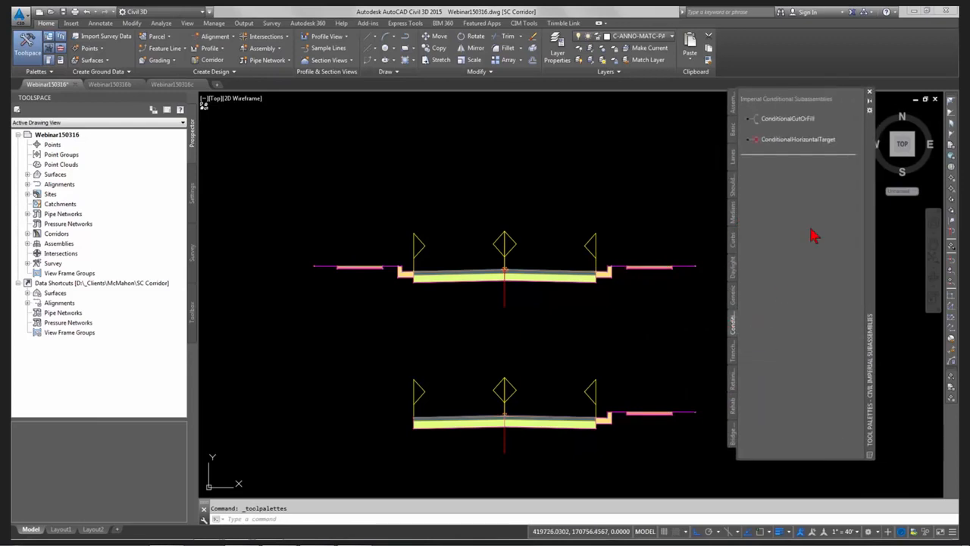
{"action": "left_click", "coordinate": [778, 145]}
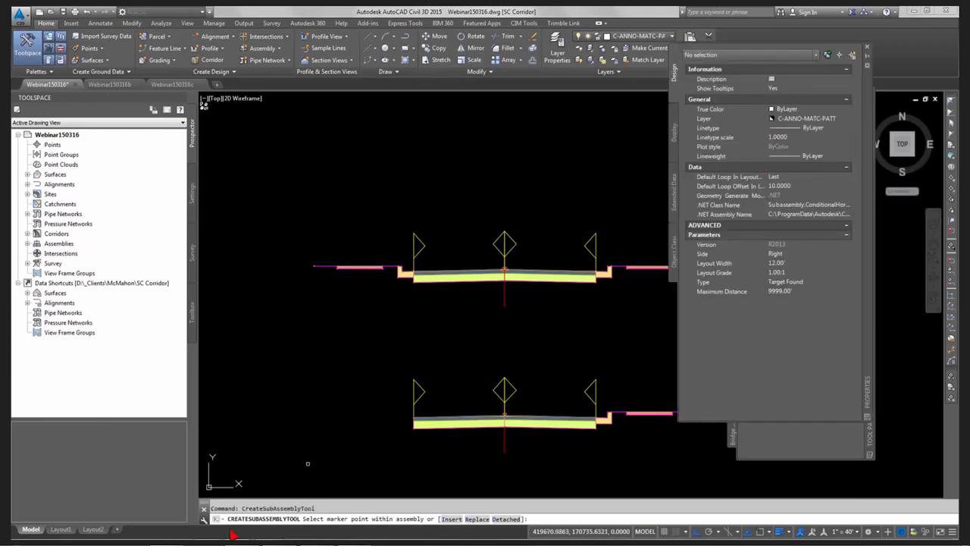
{"action": "left_click", "coordinate": [788, 254]}
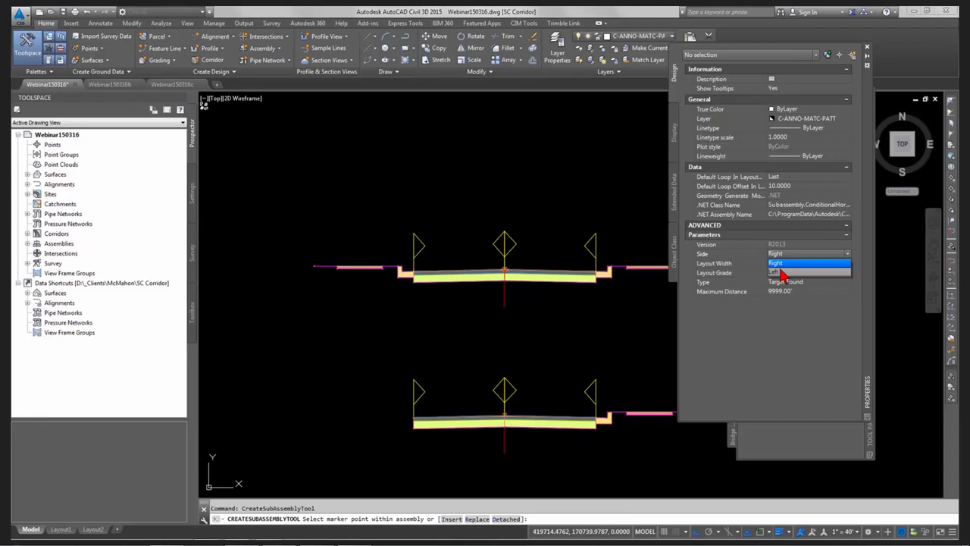
{"action": "left_click", "coordinate": [778, 272]}
{"action": "scroll", "coordinate": [379, 408], "scroll_direction": "up", "scroll_amount": 10}
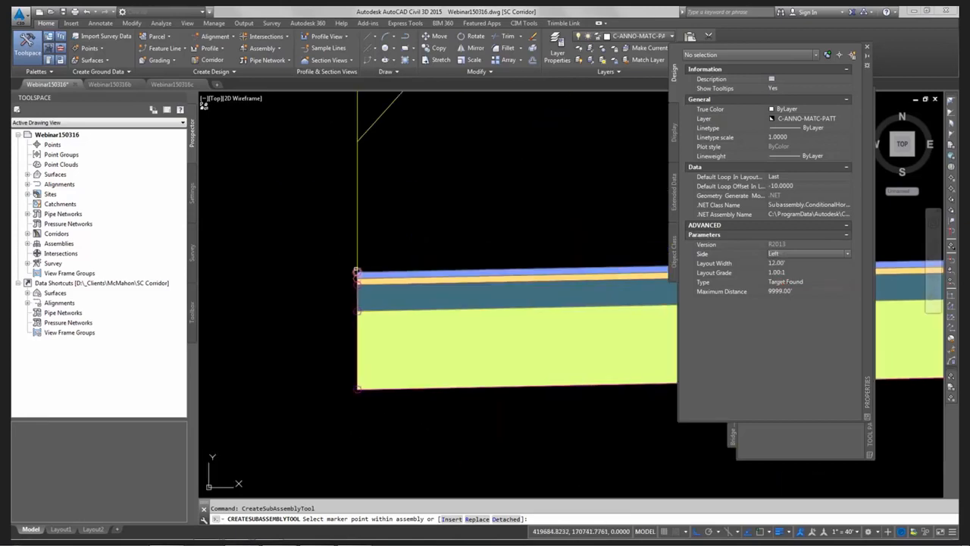
{"action": "left_click", "coordinate": [356, 269]}
{"action": "scroll", "coordinate": [353, 269], "scroll_direction": "down", "scroll_amount": 4}
{"action": "scroll", "coordinate": [409, 307], "scroll_direction": "up", "scroll_amount": 5}
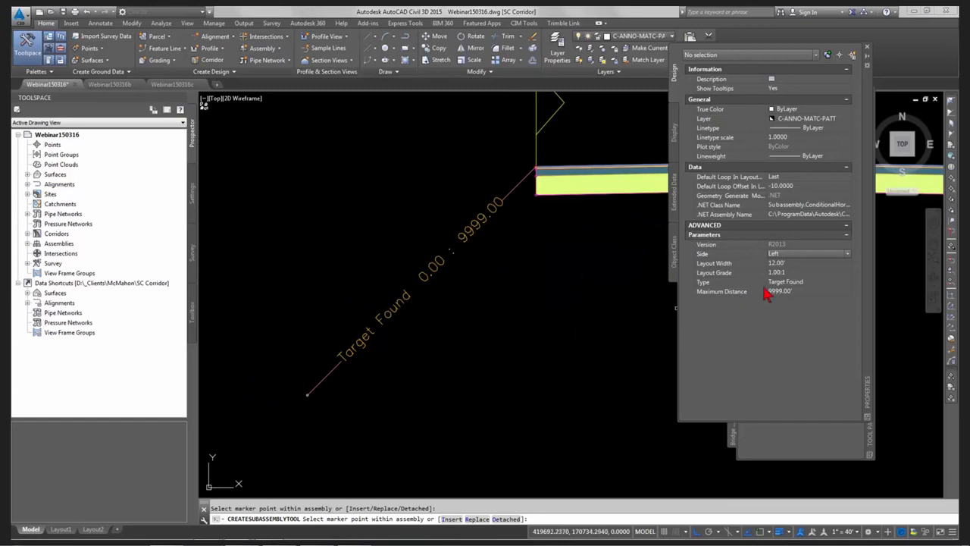
Attach a second ConditionalHorizontalTarget with Type set to Target Not Found to the top outer edge of the copied assembly's left lane
{"action": "left_click", "coordinate": [813, 283]}
{"action": "left_click", "coordinate": [812, 282]}
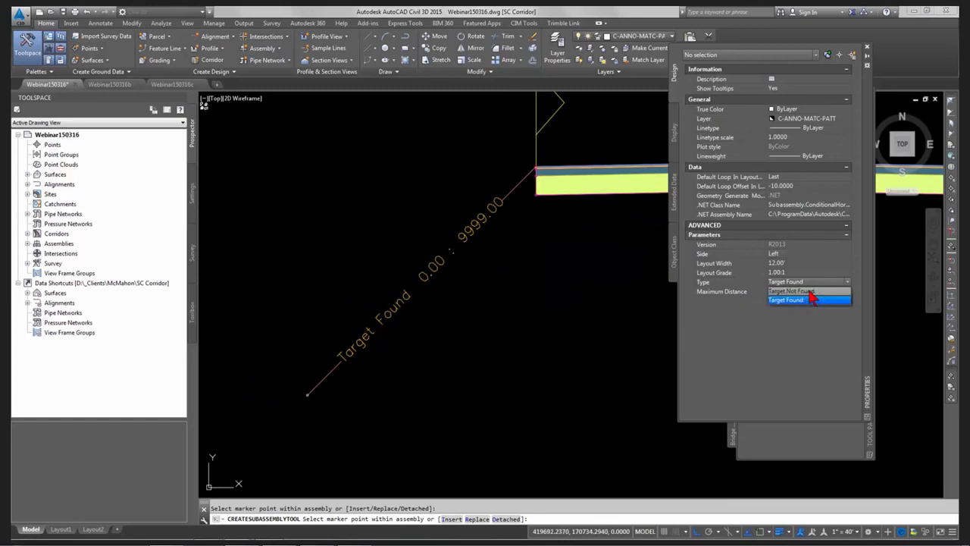
{"action": "left_click", "coordinate": [809, 292]}
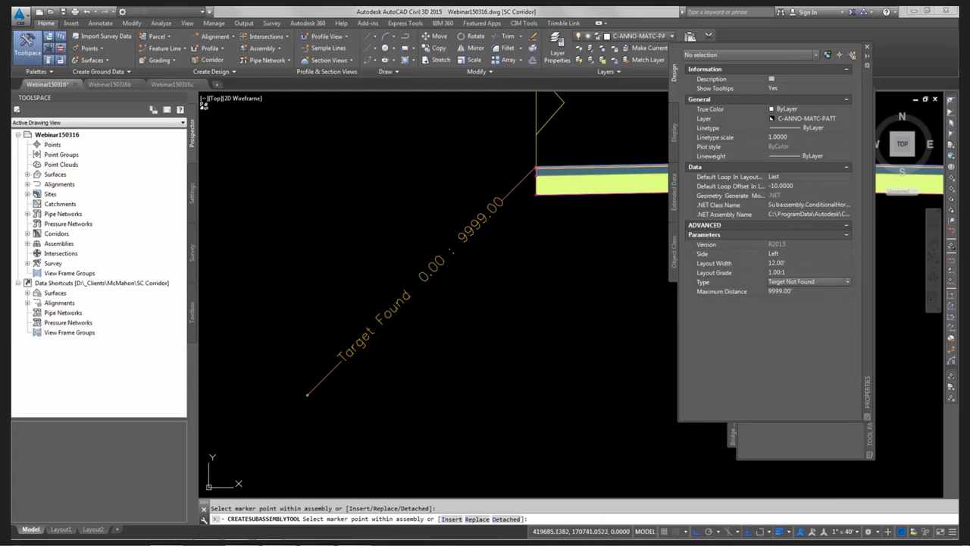
{"action": "scroll", "coordinate": [524, 151], "scroll_direction": "up", "scroll_amount": 5}
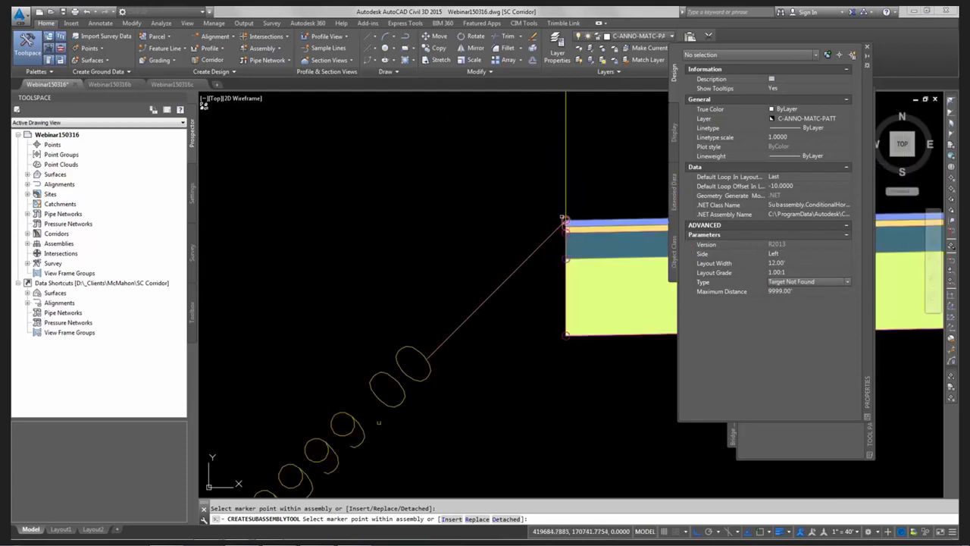
{"action": "scroll", "coordinate": [538, 236], "scroll_direction": "down", "scroll_amount": 4}
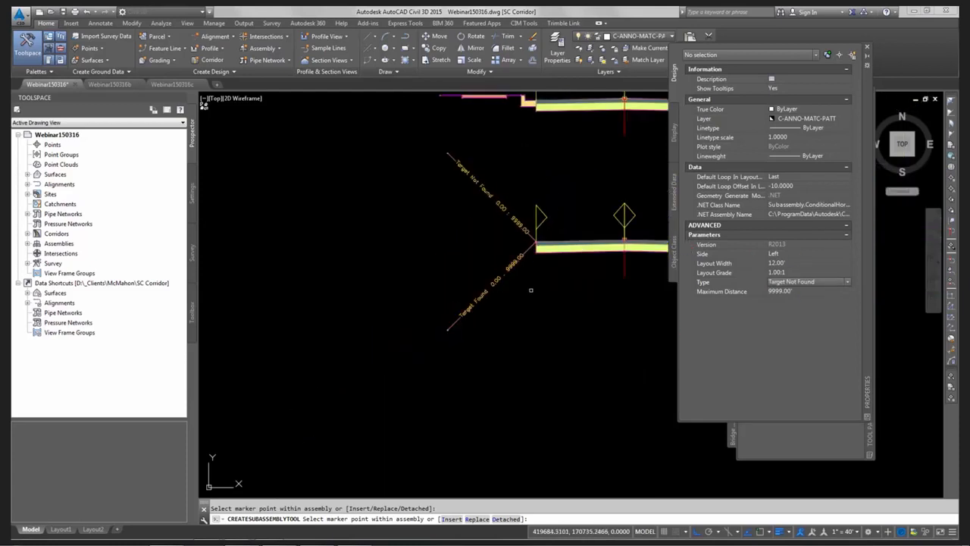
{"action": "middle_click_drag", "start_coordinate": [530, 289], "coordinate": [495, 308]}
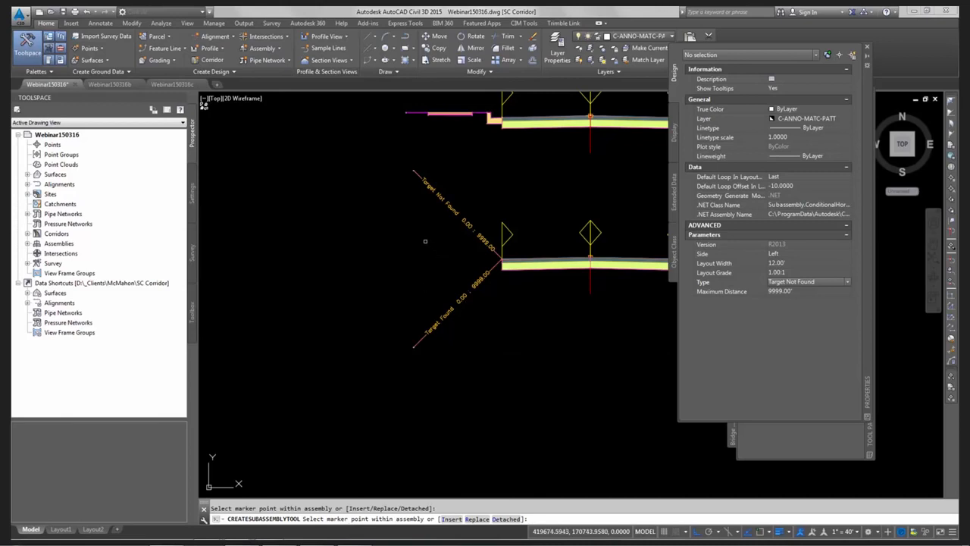
{"action": "middle_click_drag", "start_coordinate": [426, 242], "coordinate": [376, 264]}
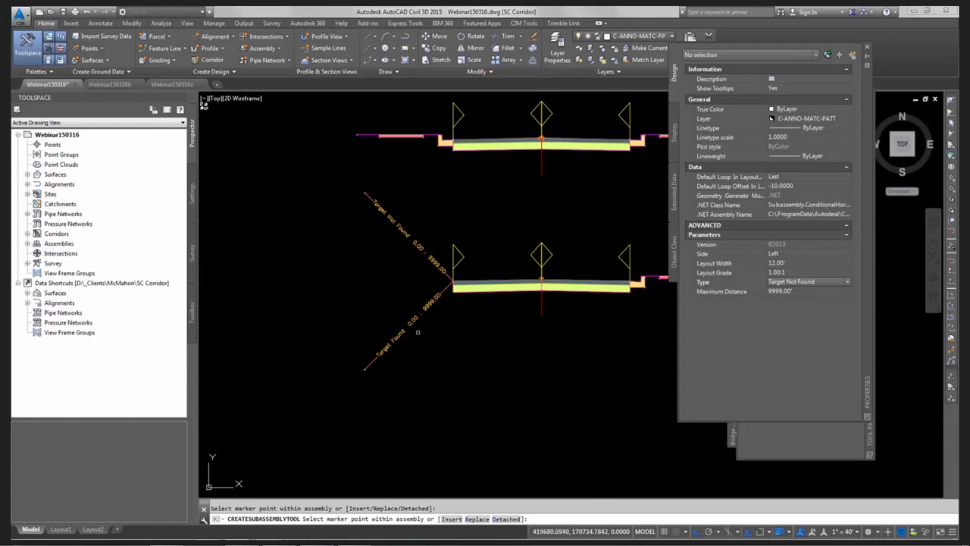
{"action": "key", "text": "Escape"}
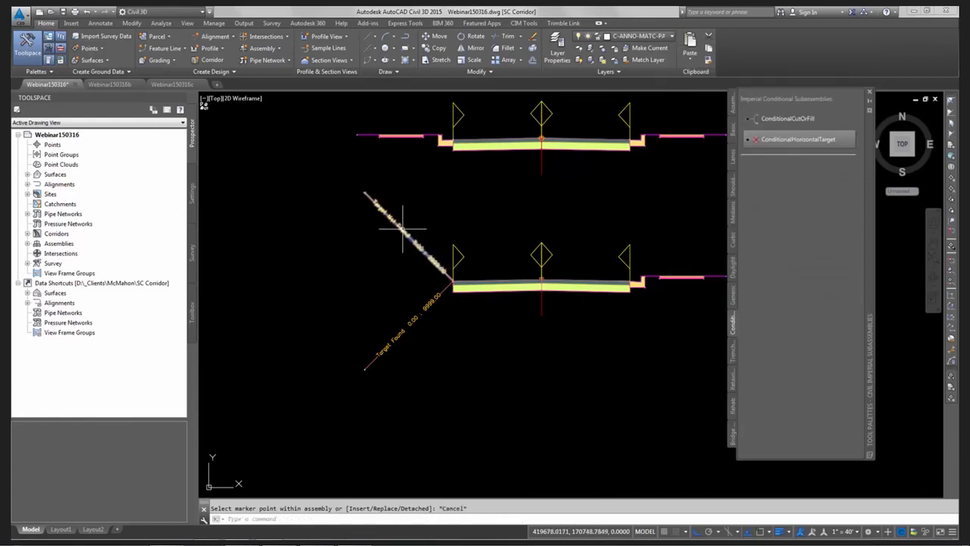
Rename the left Target Not Found conditional subassembly as Left NF in its subassembly properties
{"action": "left_click", "coordinate": [399, 225]}
{"action": "right_click", "coordinate": [403, 224]}
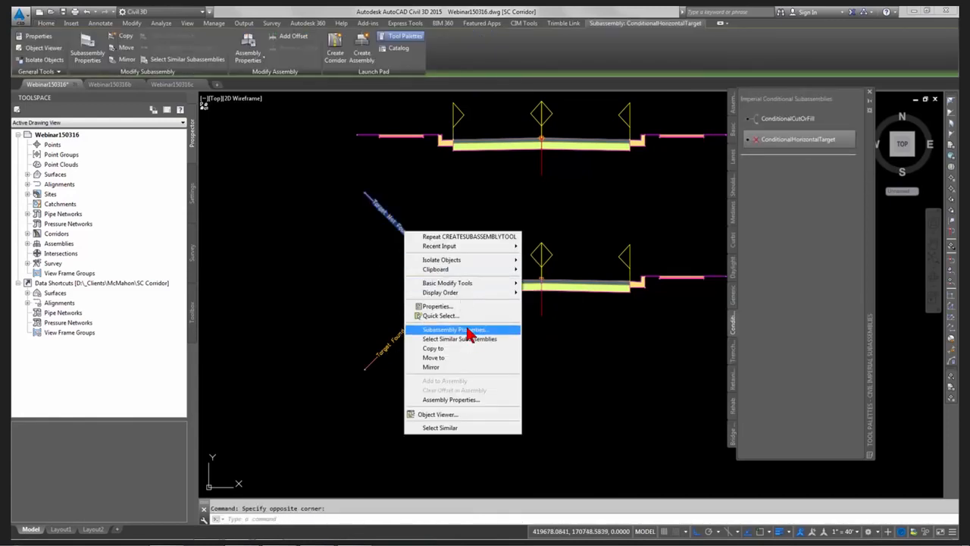
{"action": "left_click", "coordinate": [664, 203]}
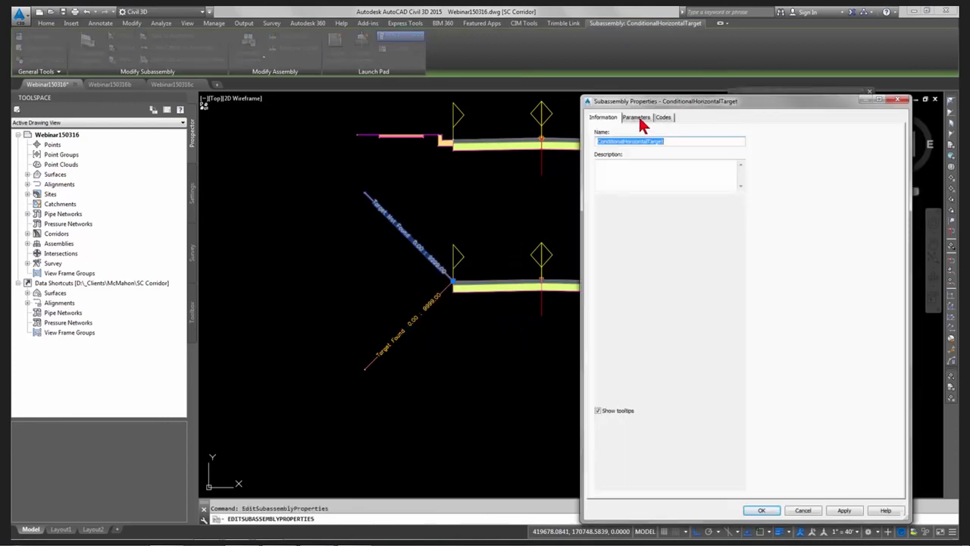
{"action": "left_click", "coordinate": [636, 119]}
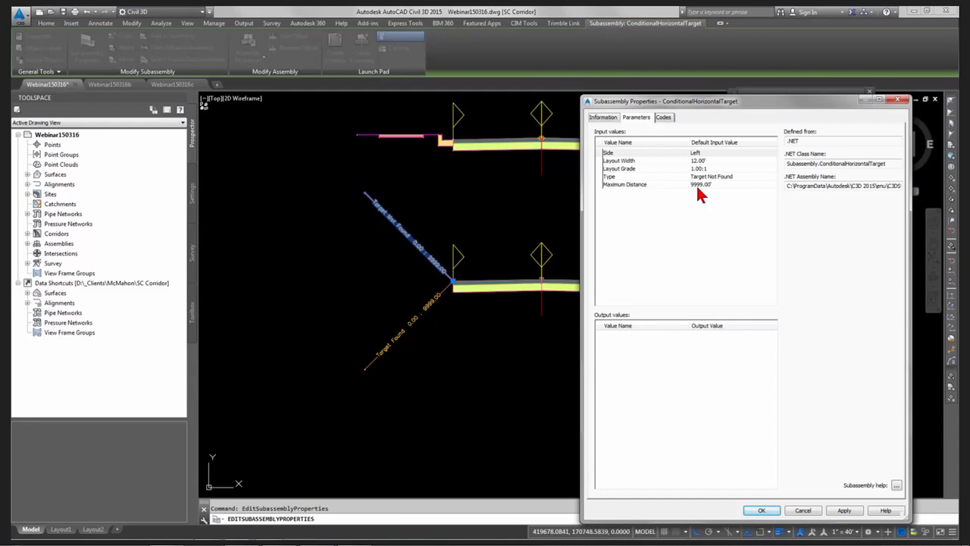
{"action": "left_click", "coordinate": [604, 118]}
{"action": "double_click", "coordinate": [670, 140]}
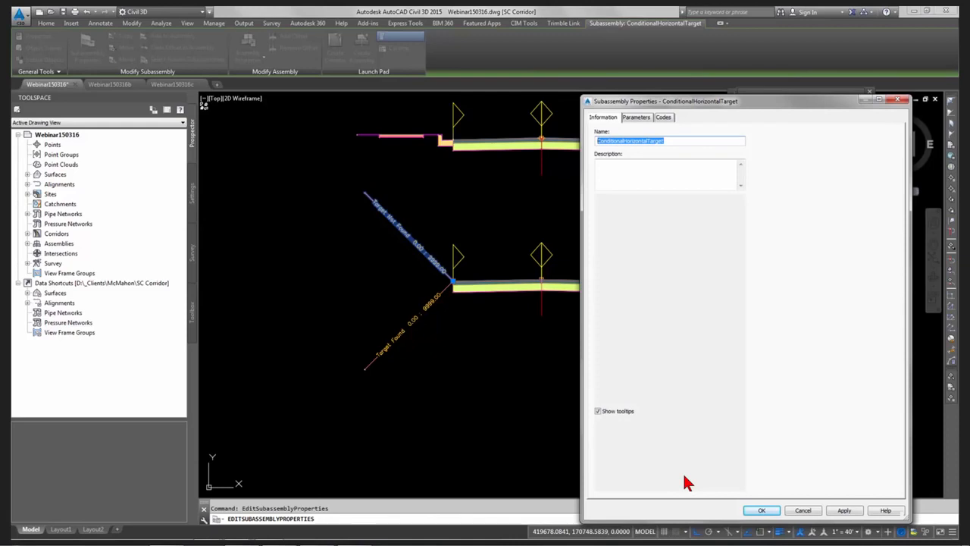
{"action": "type", "text": "Left NF"}
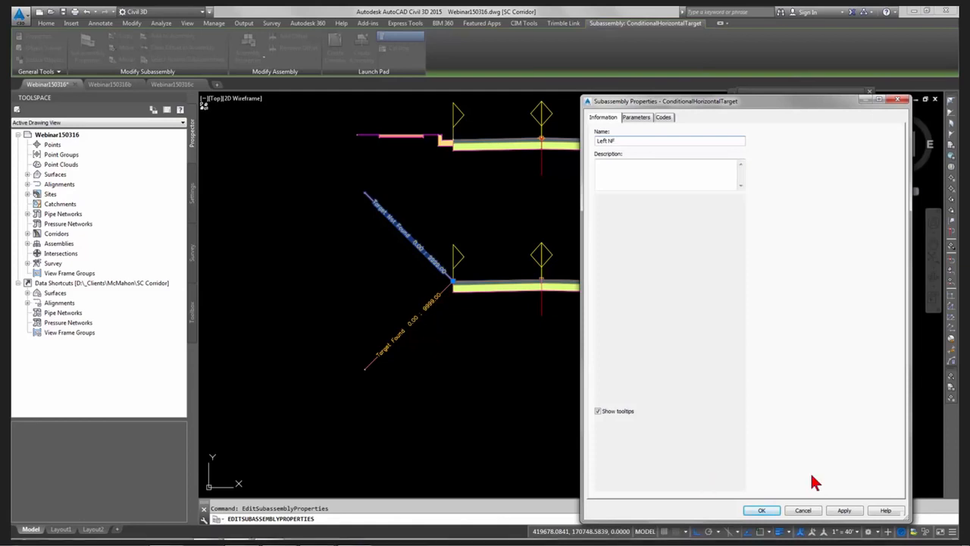
{"action": "left_click", "coordinate": [762, 510]}
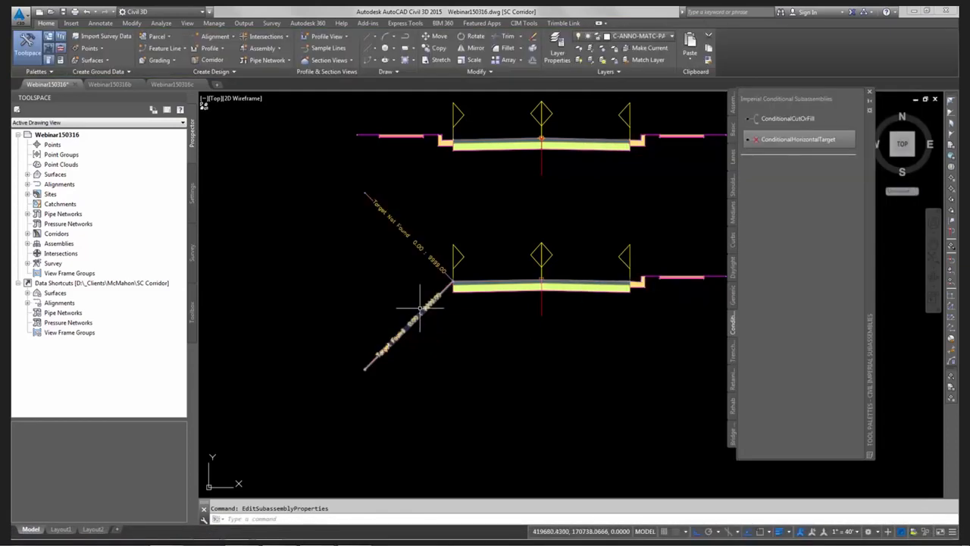
Rename the left Target Found conditional subassembly as Left F
{"action": "left_click", "coordinate": [414, 326]}
{"action": "right_click", "coordinate": [434, 319]}
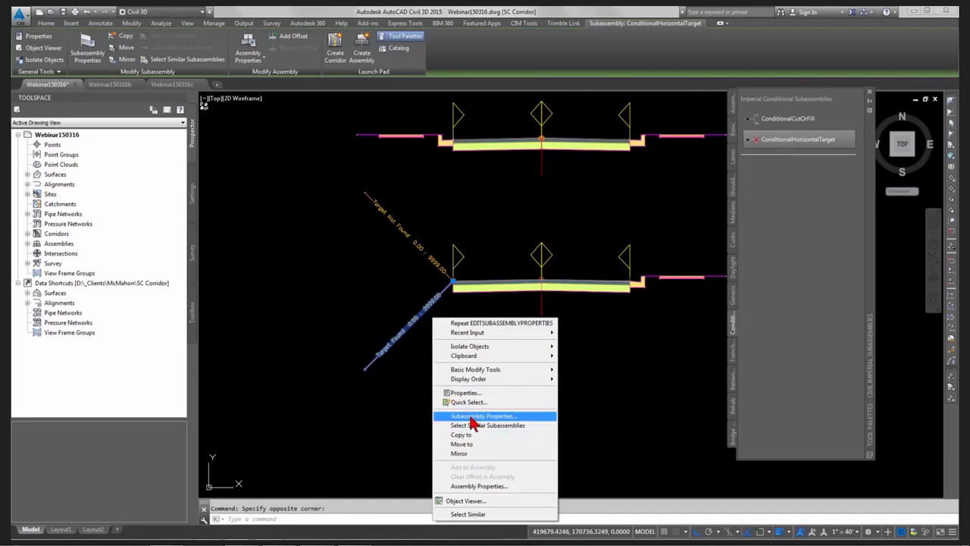
{"action": "left_click", "coordinate": [475, 421]}
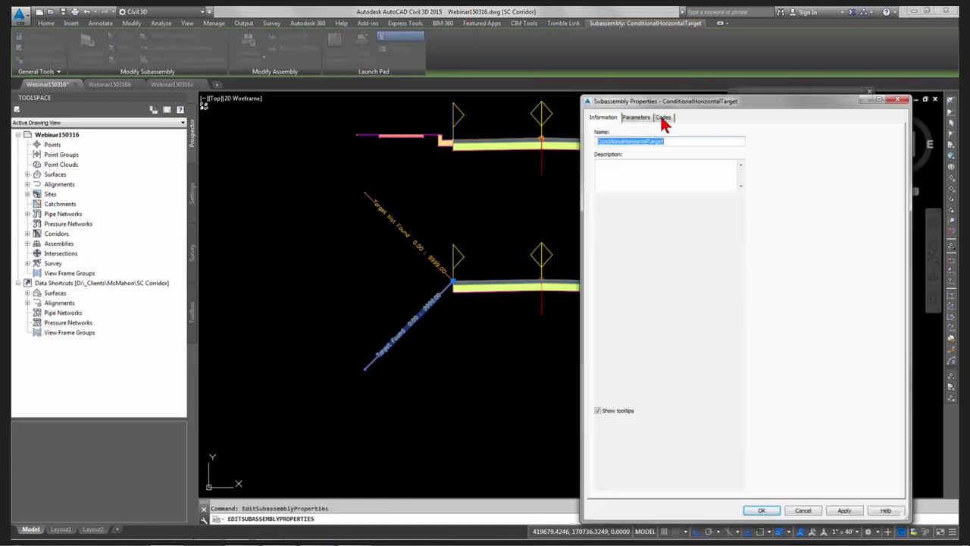
{"action": "type", "text": "Left F"}
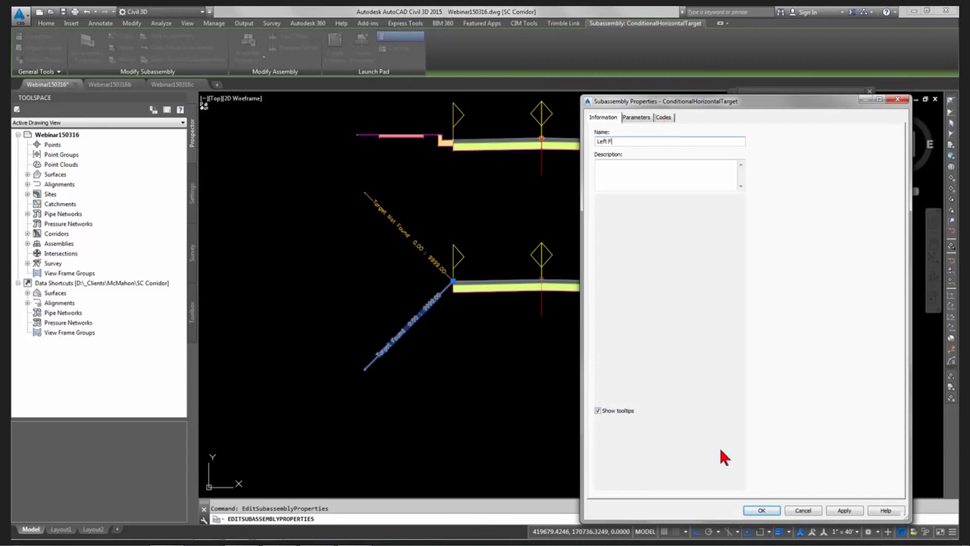
{"action": "left_click", "coordinate": [762, 510]}
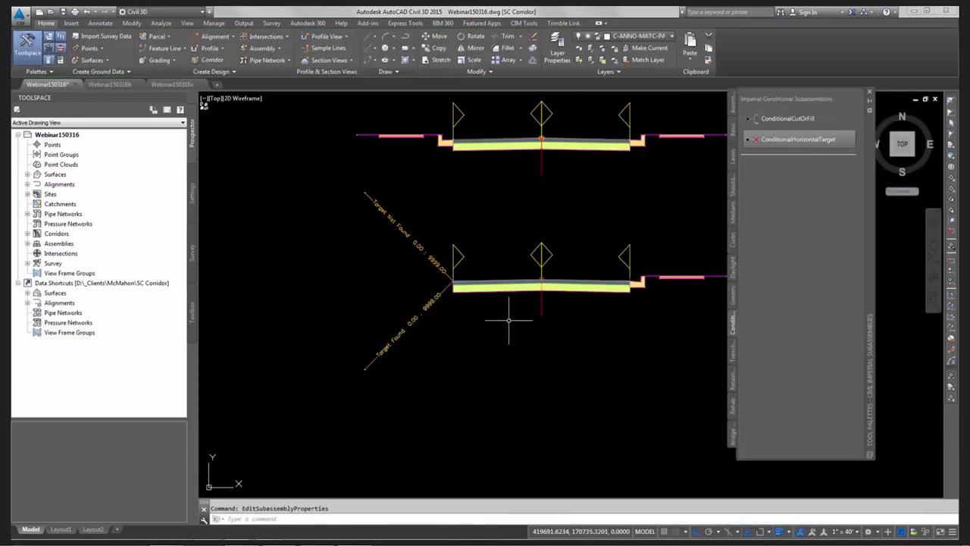
Mirror the copied assembly's right curb and sidewalk subassemblies onto the outer end of the left Target Not Found conditional
{"action": "scroll", "coordinate": [507, 317], "scroll_direction": "down", "scroll_amount": 3}
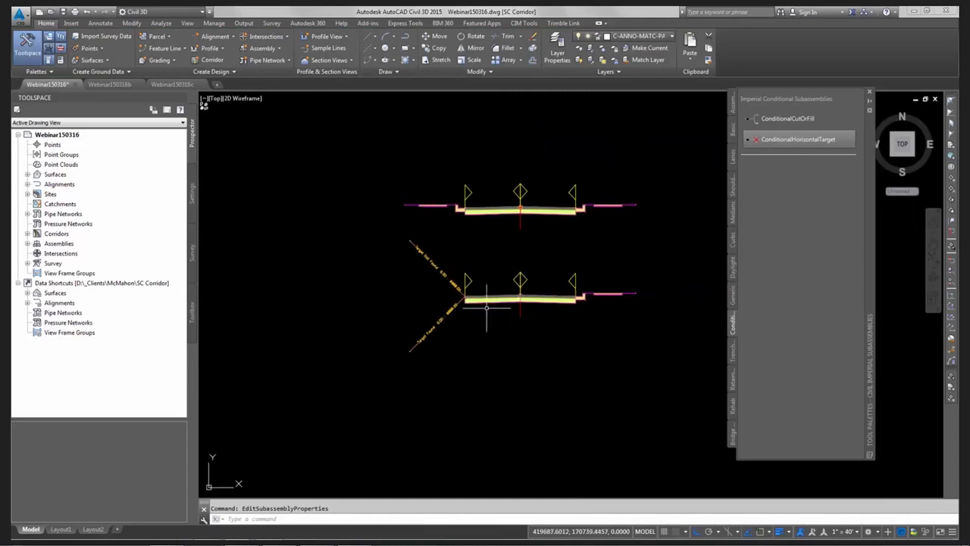
{"action": "scroll", "coordinate": [520, 298], "scroll_direction": "up", "scroll_amount": 2}
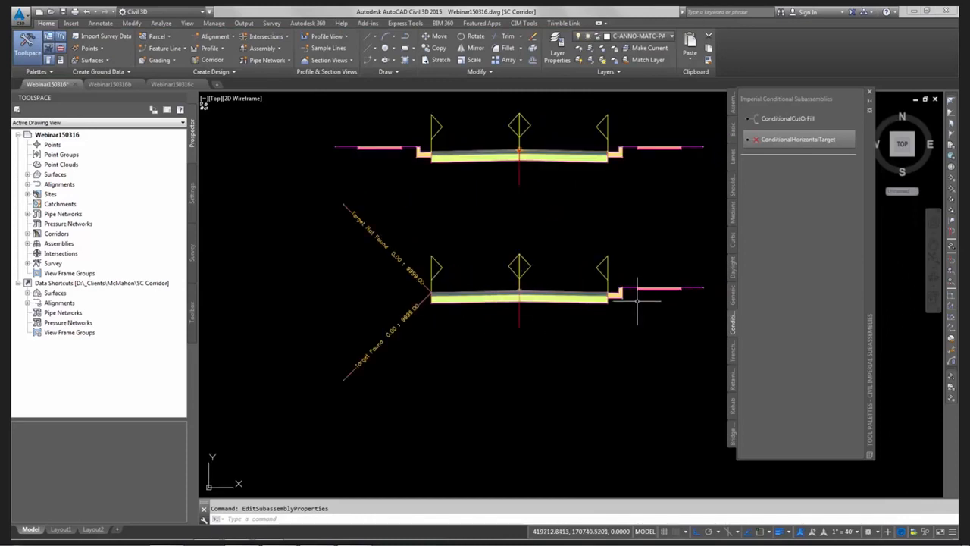
{"action": "mouse_move", "coordinate": [641, 321]}
{"action": "left_mouse_down"}
{"action": "mouse_move", "coordinate": [617, 320]}
{"action": "mouse_move", "coordinate": [656, 329]}
{"action": "left_mouse_up"}
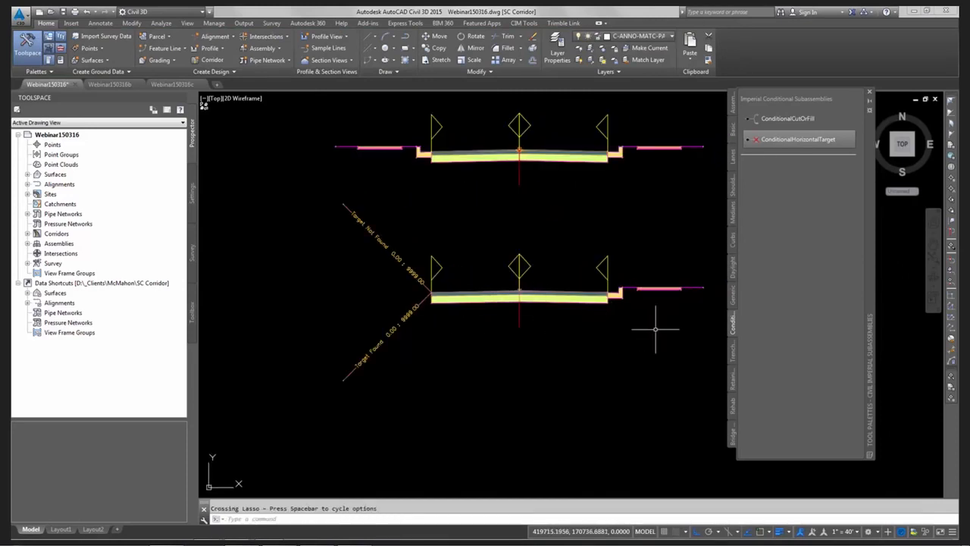
{"action": "left_click", "coordinate": [661, 313]}
{"action": "left_click", "coordinate": [616, 270]}
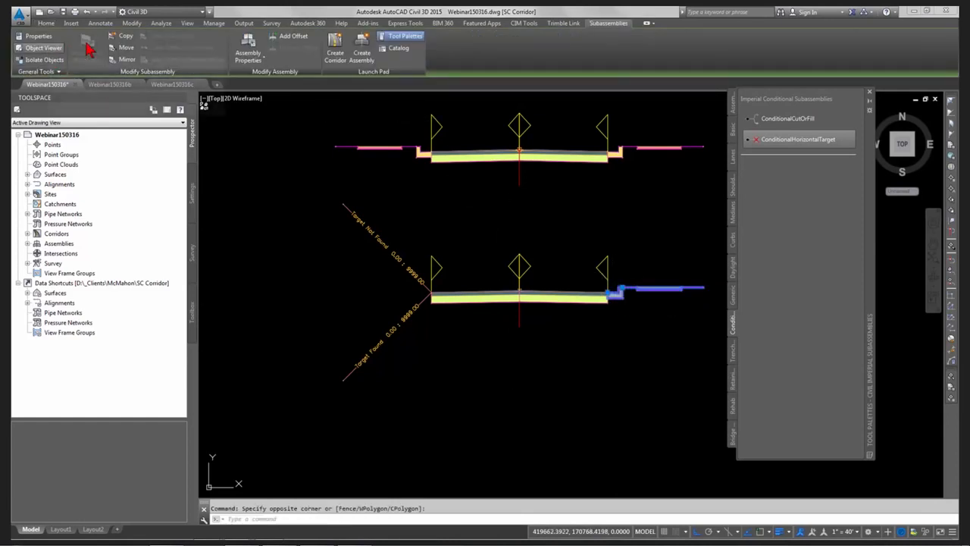
{"action": "left_click", "coordinate": [123, 59]}
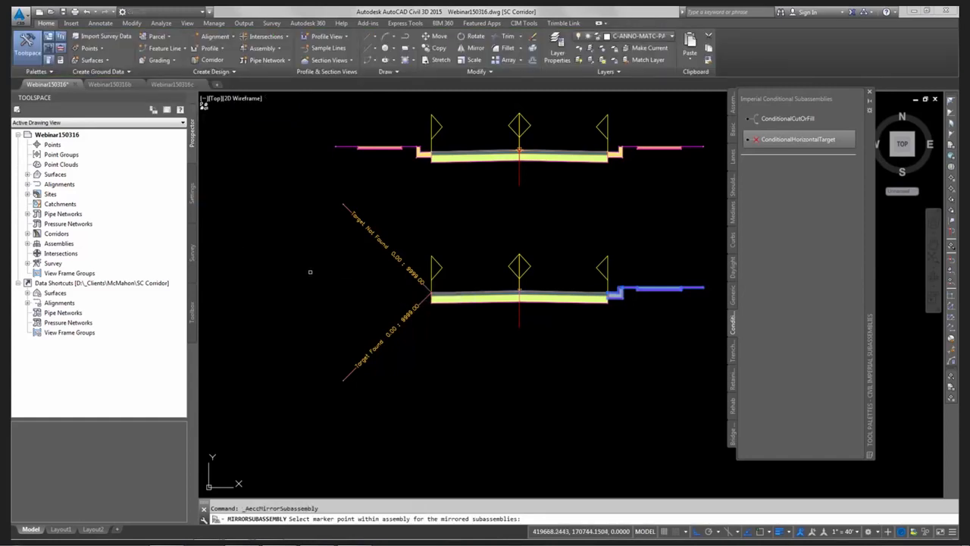
{"action": "scroll", "coordinate": [336, 203], "scroll_direction": "up", "scroll_amount": 5}
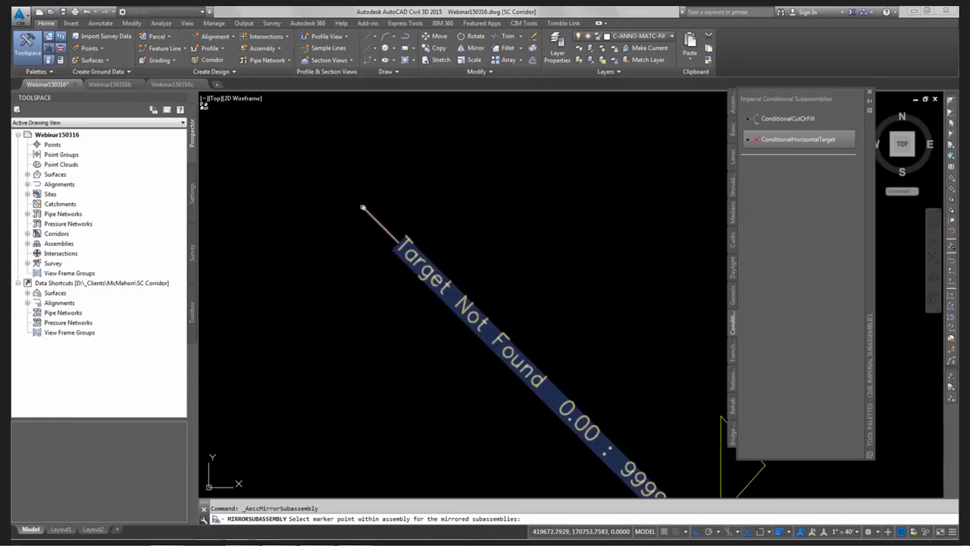
{"action": "left_click", "coordinate": [364, 207]}
{"action": "scroll", "coordinate": [352, 290], "scroll_direction": "down", "scroll_amount": 4}
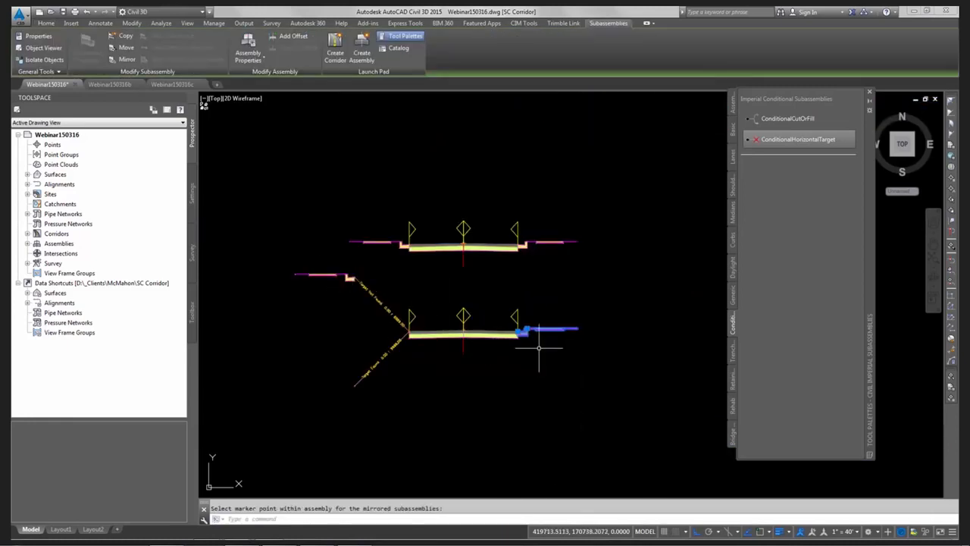
{"action": "key", "text": "Escape"}
Erase the right curb and sidewalk subassemblies attached to the copied assembly's right lane
{"action": "type", "text": "e"}
{"action": "key", "text": "Return"}
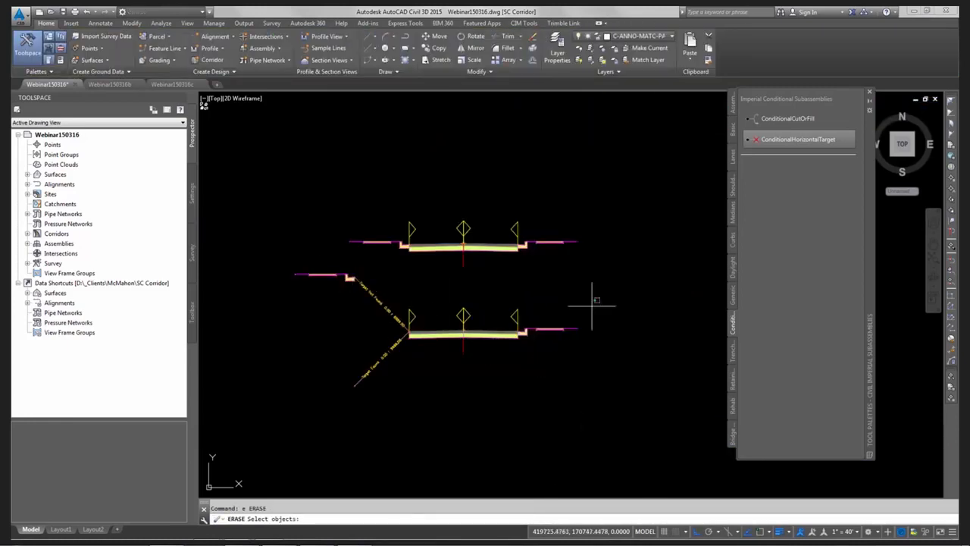
{"action": "left_click", "coordinate": [593, 304]}
{"action": "left_click", "coordinate": [521, 352]}
{"action": "key", "text": "Return"}
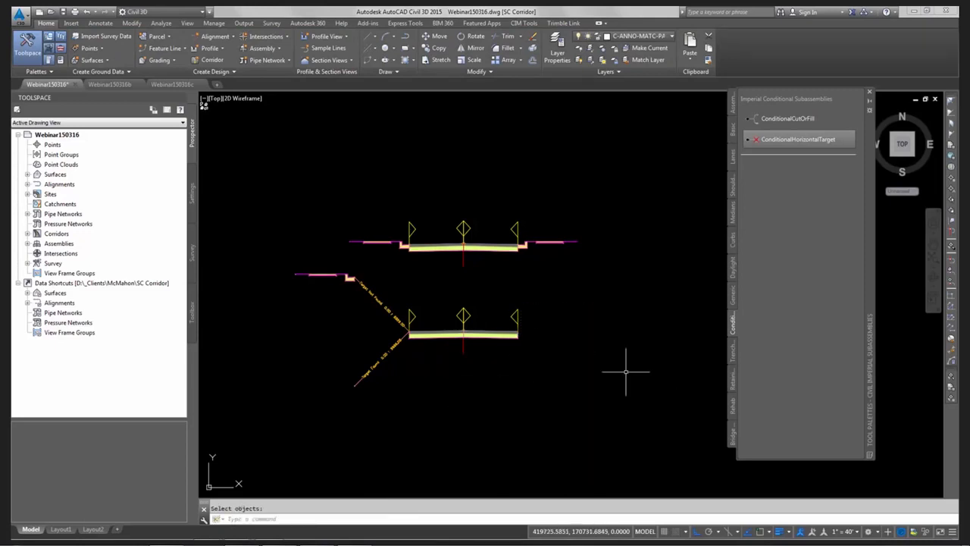
Mirror both left conditional targets with the attached curb and sidewalk to the top outer edge of the copied assembly's right lane
{"action": "left_click", "coordinate": [375, 270]}
{"action": "left_click", "coordinate": [258, 401]}
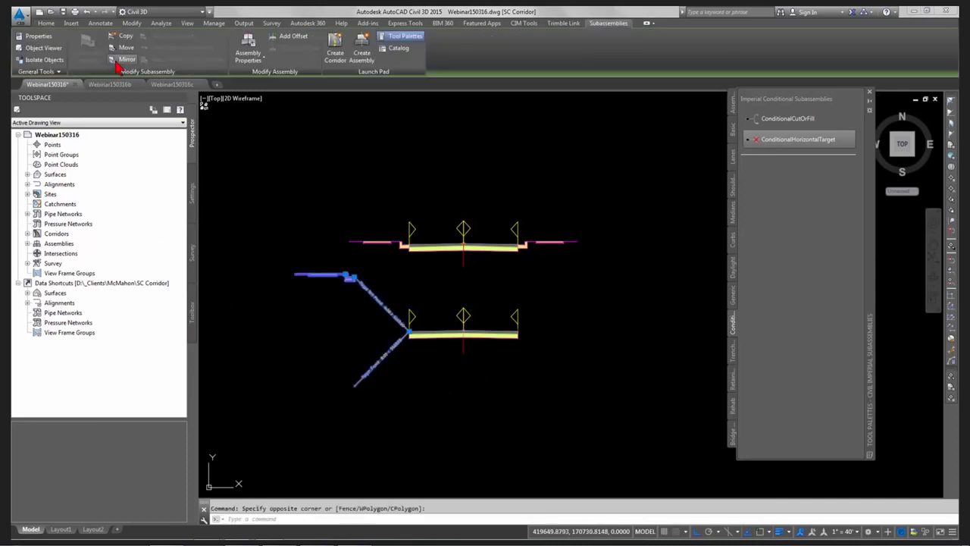
{"action": "scroll", "coordinate": [522, 342], "scroll_direction": "up", "scroll_amount": 10}
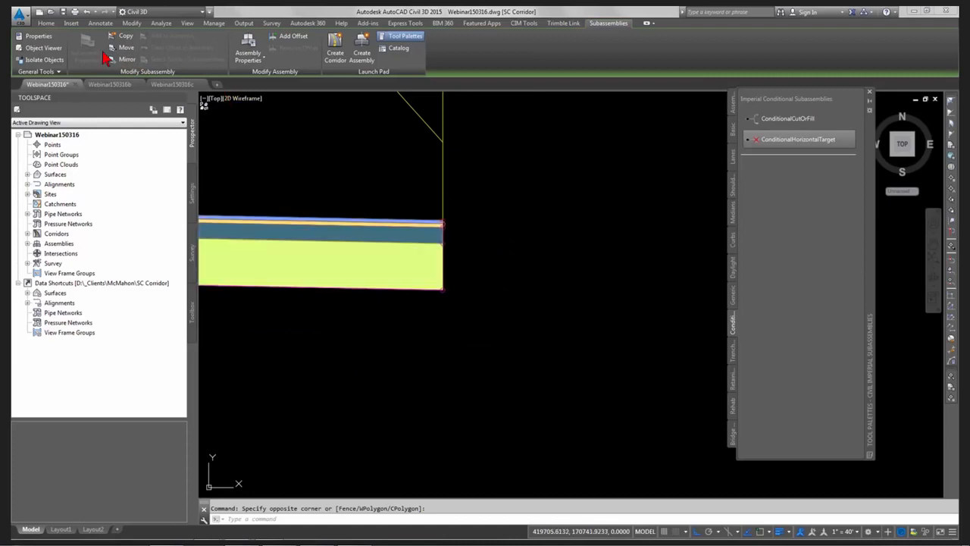
{"action": "left_click", "coordinate": [126, 61]}
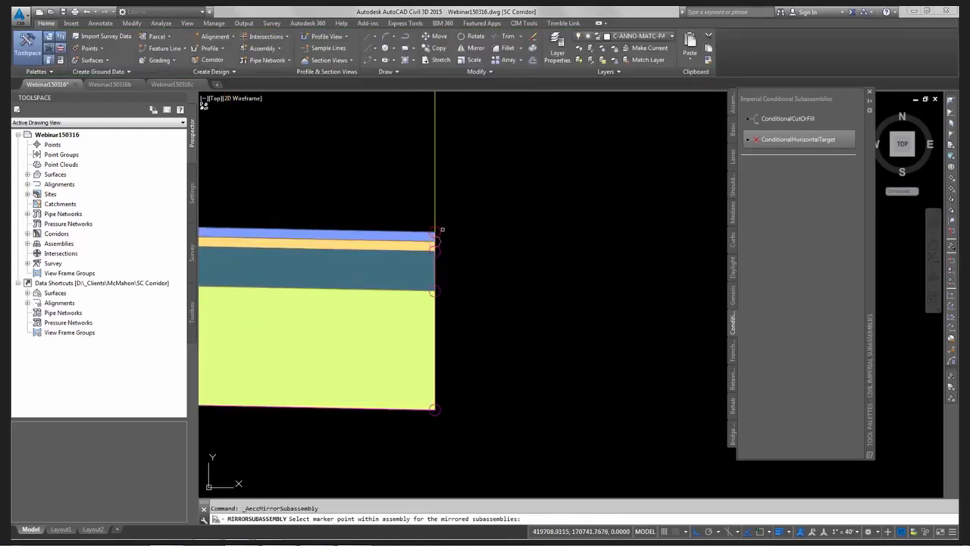
{"action": "scroll", "coordinate": [438, 234], "scroll_direction": "down", "scroll_amount": 6}
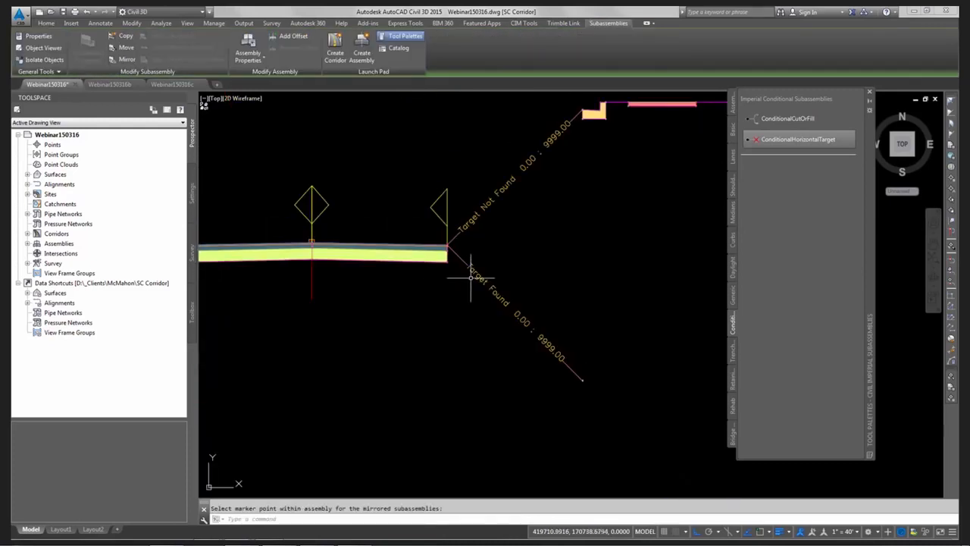
{"action": "scroll", "coordinate": [509, 332], "scroll_direction": "down", "scroll_amount": 2}
{"action": "key", "text": "Escape"}
Rename the mirrored Target Not Found conditional on the right side as Right NF
{"action": "left_click", "coordinate": [522, 295]}
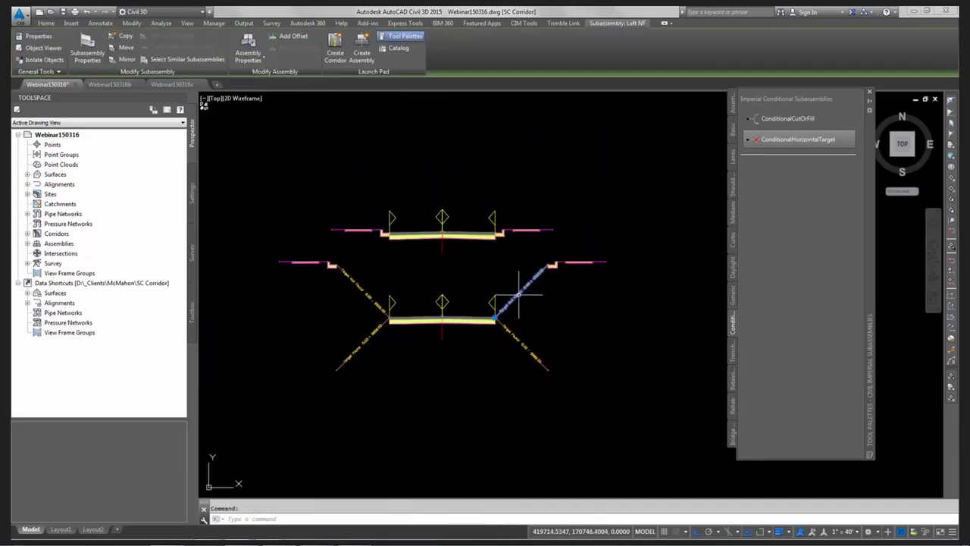
{"action": "right_click", "coordinate": [521, 294]}
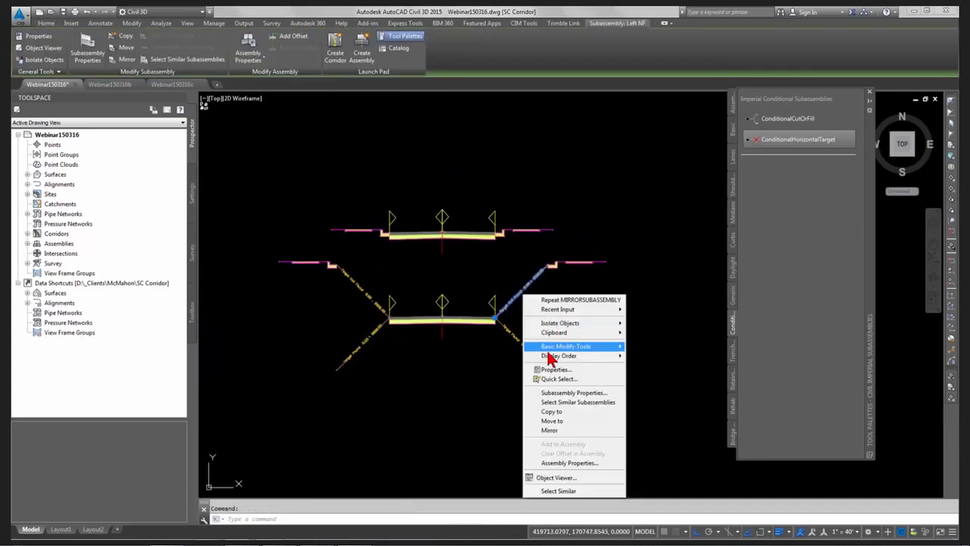
{"action": "left_click", "coordinate": [574, 394]}
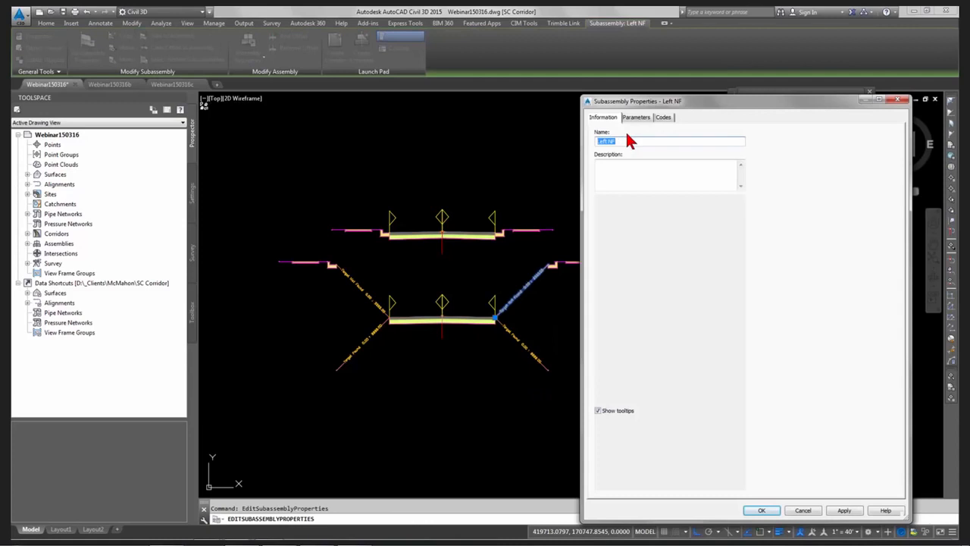
{"action": "type", "text": "Right"}
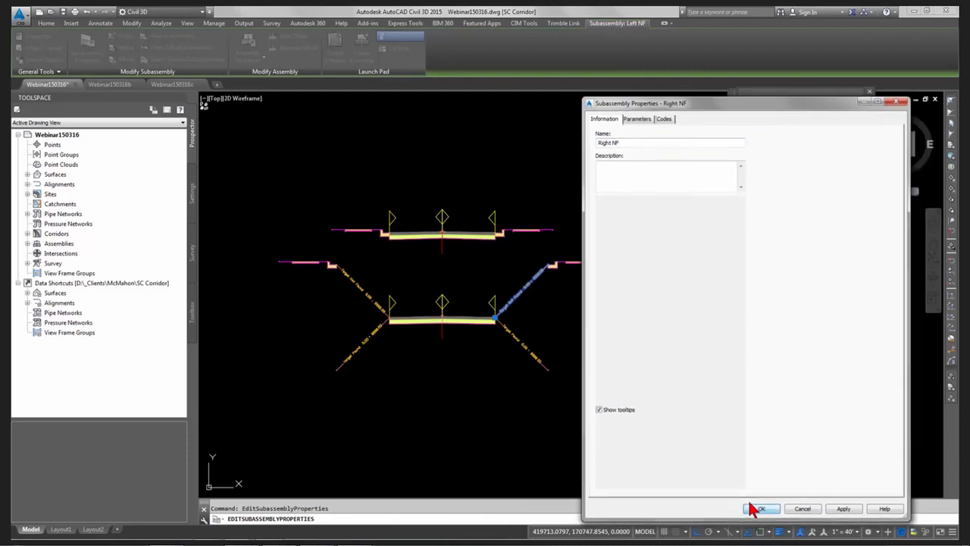
{"action": "left_click", "coordinate": [761, 511]}
Rename the mirrored Target Found conditional on the copied assembly's right side as Right F
{"action": "left_click", "coordinate": [509, 336]}
{"action": "left_click", "coordinate": [516, 338]}
{"action": "right_click", "coordinate": [516, 339]}
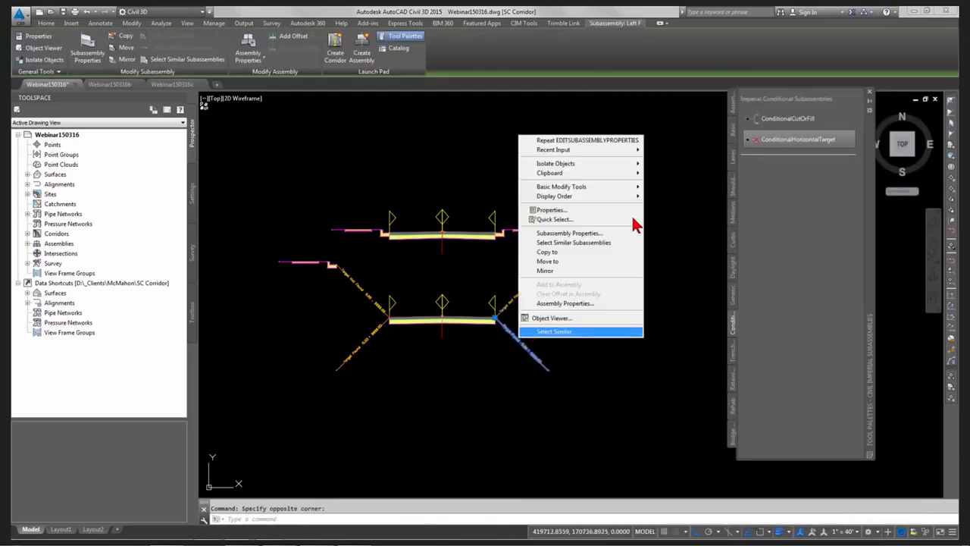
{"action": "left_click", "coordinate": [557, 234]}
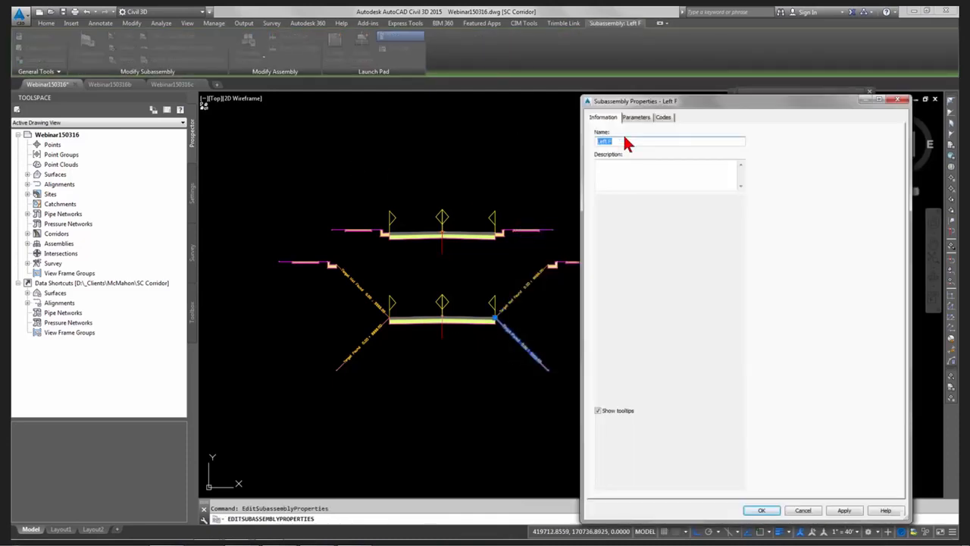
{"action": "type", "text": "Right F"}
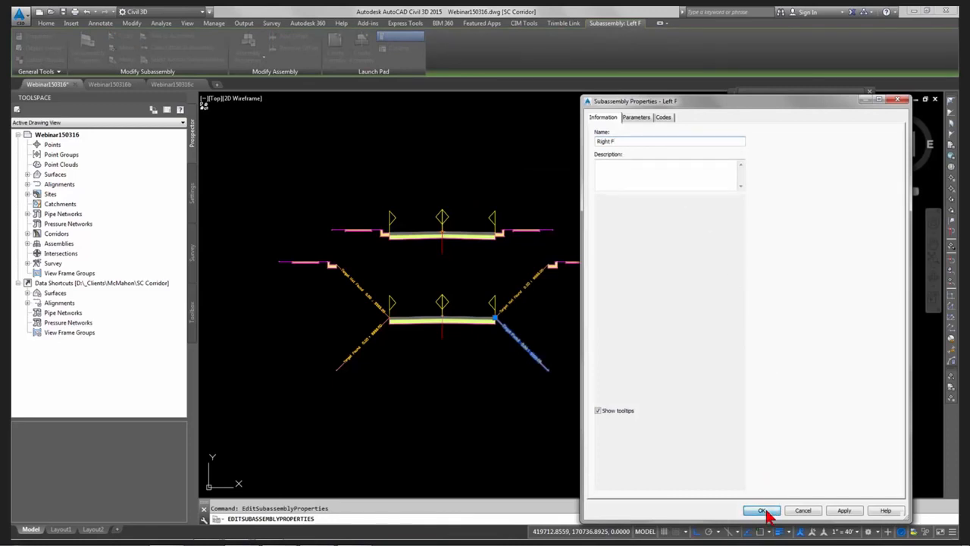
{"action": "left_click", "coordinate": [763, 510]}
{"action": "key", "text": "Escape"}
Open the region parameters in the properties of the corridor running through the intersections
{"action": "scroll", "coordinate": [290, 301], "scroll_direction": "down", "scroll_amount": 10}
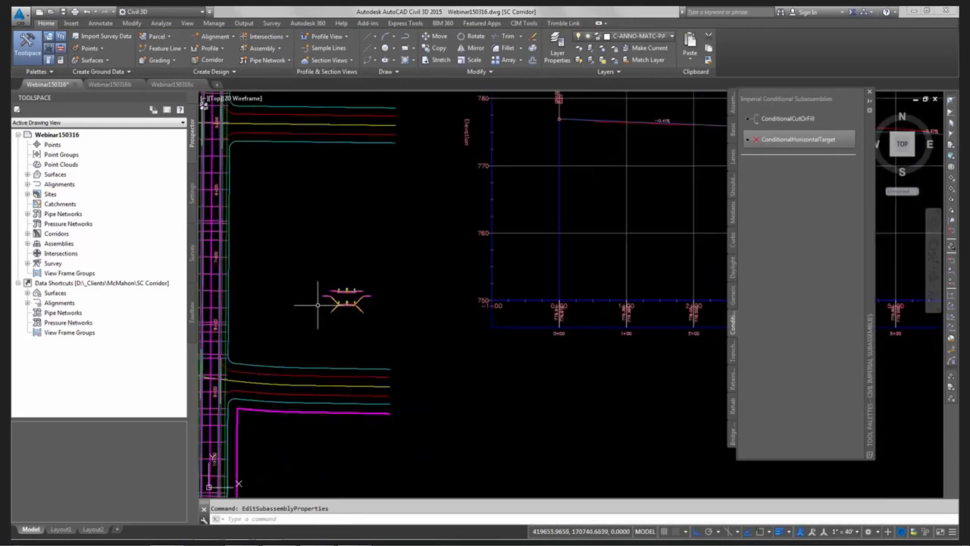
{"action": "middle_click_drag", "start_coordinate": [290, 301], "coordinate": [410, 288]}
{"action": "scroll", "coordinate": [394, 236], "scroll_direction": "up", "scroll_amount": 4}
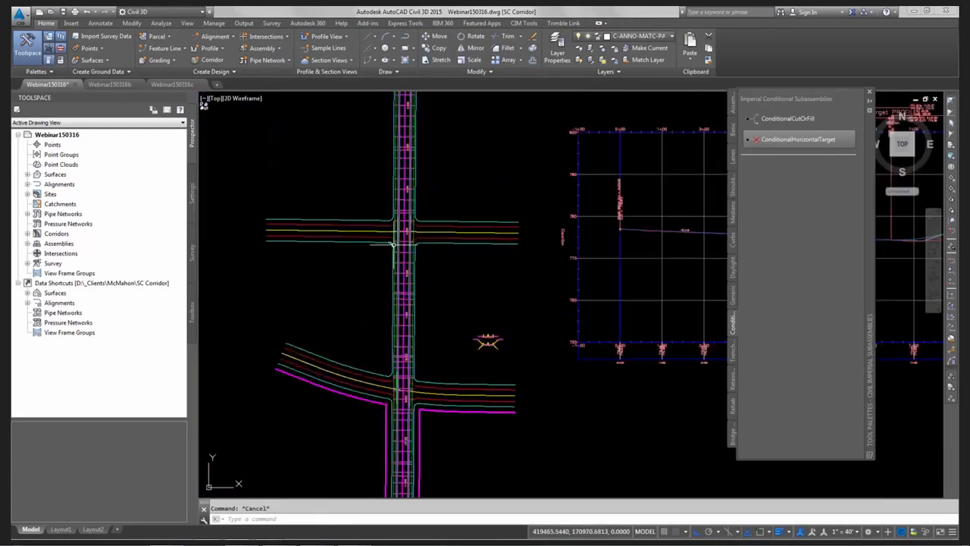
{"action": "scroll", "coordinate": [553, 385], "scroll_direction": "up", "scroll_amount": 8}
{"action": "middle_click_drag", "start_coordinate": [485, 430], "coordinate": [537, 341]}
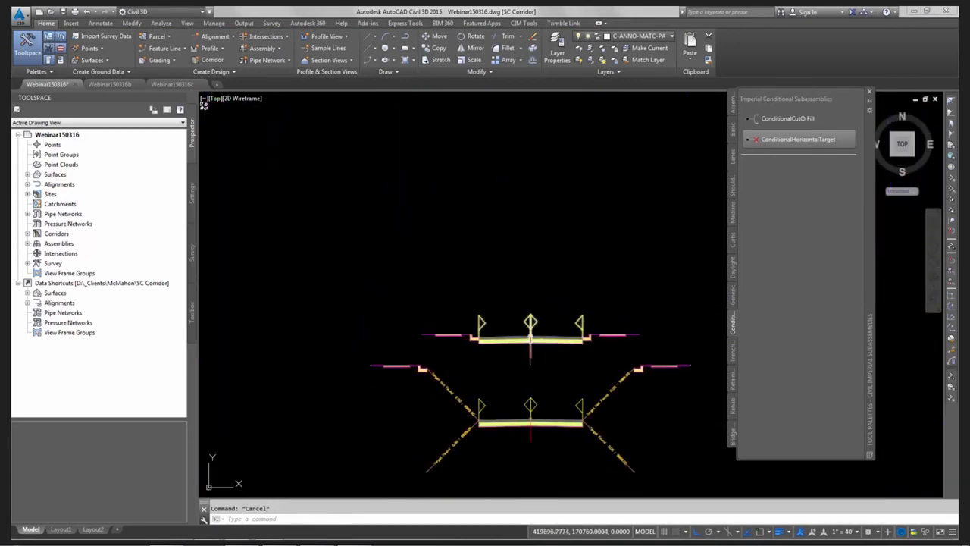
{"action": "scroll", "coordinate": [504, 334], "scroll_direction": "down", "scroll_amount": 10}
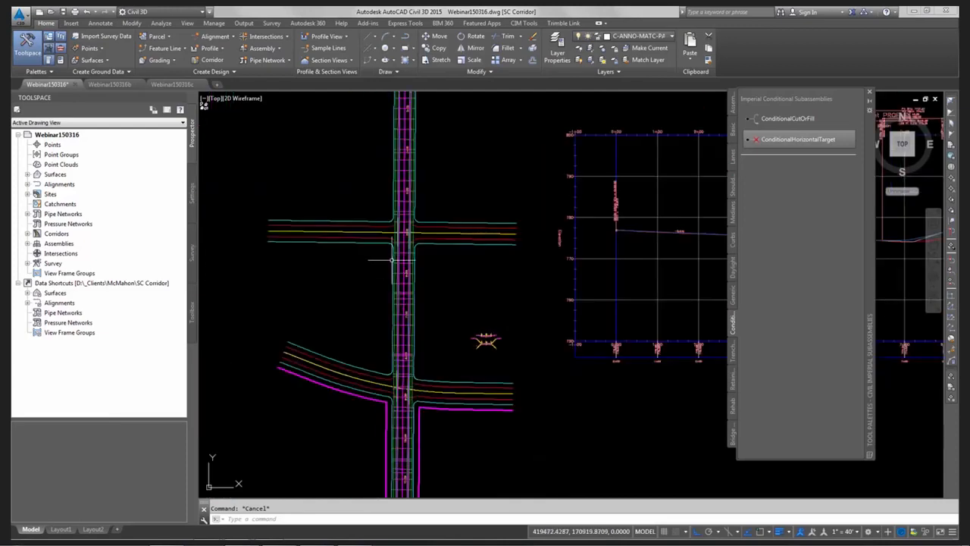
{"action": "scroll", "coordinate": [392, 258], "scroll_direction": "up", "scroll_amount": 2}
{"action": "scroll", "coordinate": [392, 258], "scroll_direction": "up", "scroll_amount": 2}
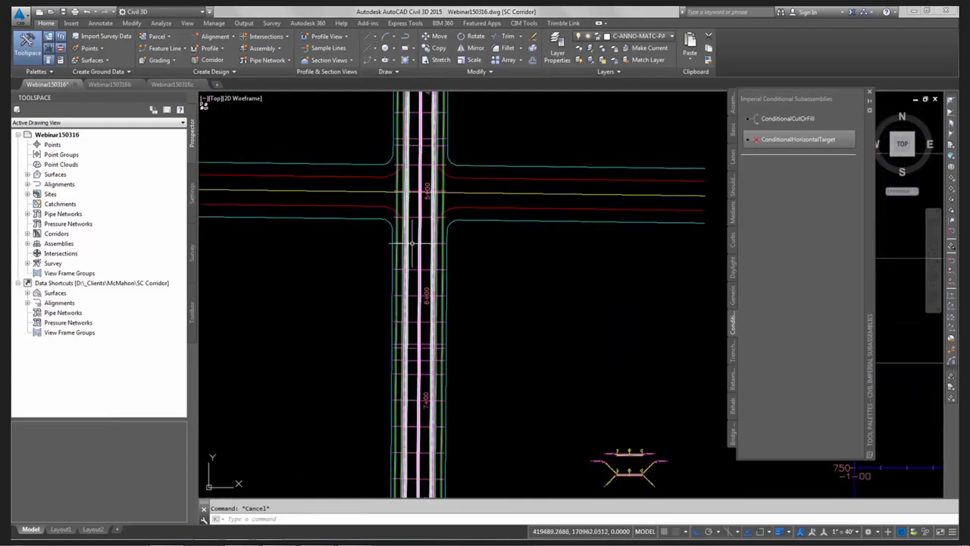
{"action": "left_click", "coordinate": [409, 243]}
{"action": "right_click", "coordinate": [453, 304]}
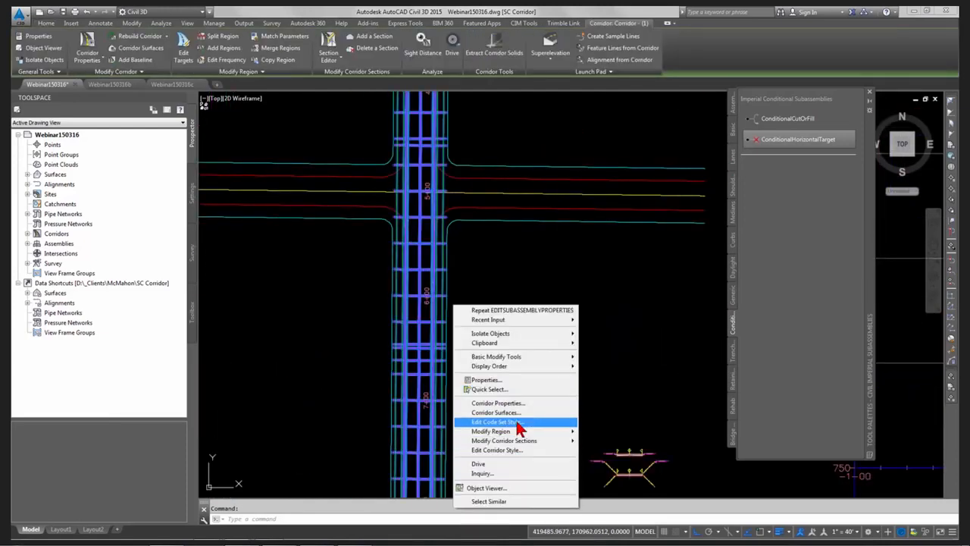
{"action": "left_click", "coordinate": [497, 403]}
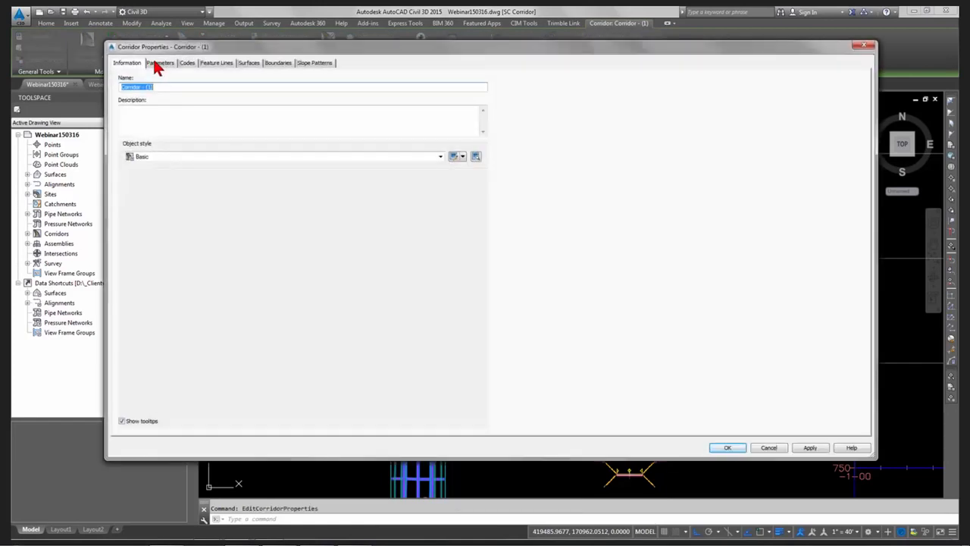
{"action": "left_click", "coordinate": [160, 63]}
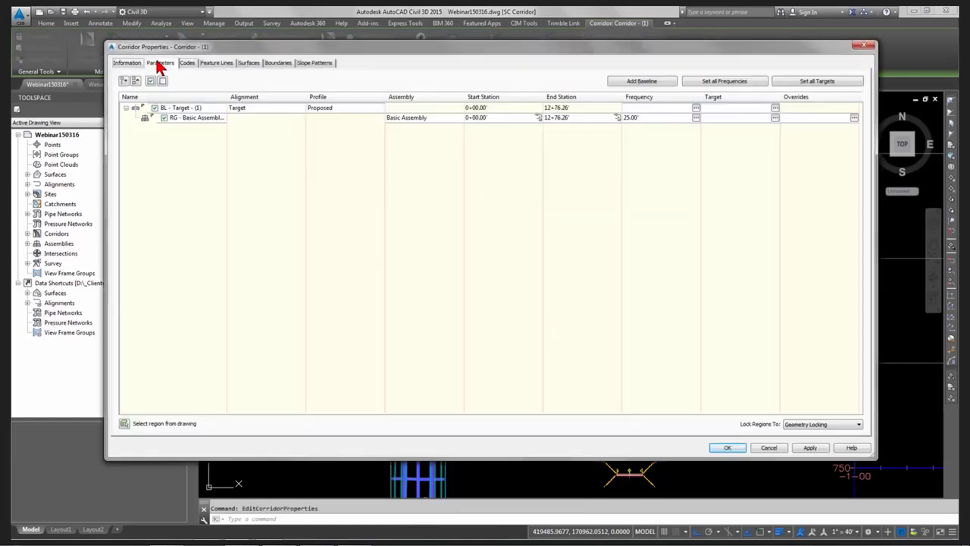
Assign Basic Assembly 2 to the corridor region and rebuild the corridor
{"action": "double_click", "coordinate": [449, 117]}
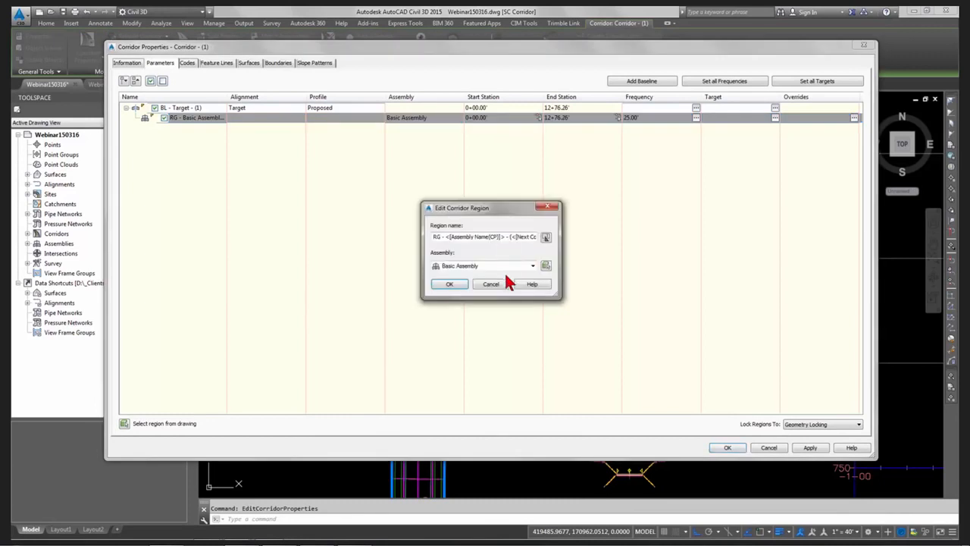
{"action": "left_click", "coordinate": [514, 267]}
{"action": "left_click", "coordinate": [482, 284]}
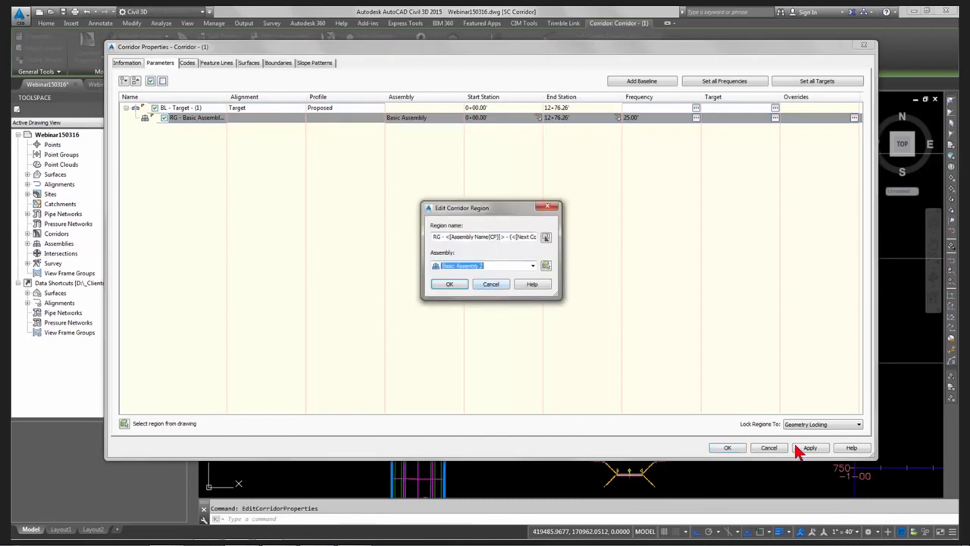
{"action": "left_click", "coordinate": [450, 285]}
{"action": "left_click", "coordinate": [730, 449]}
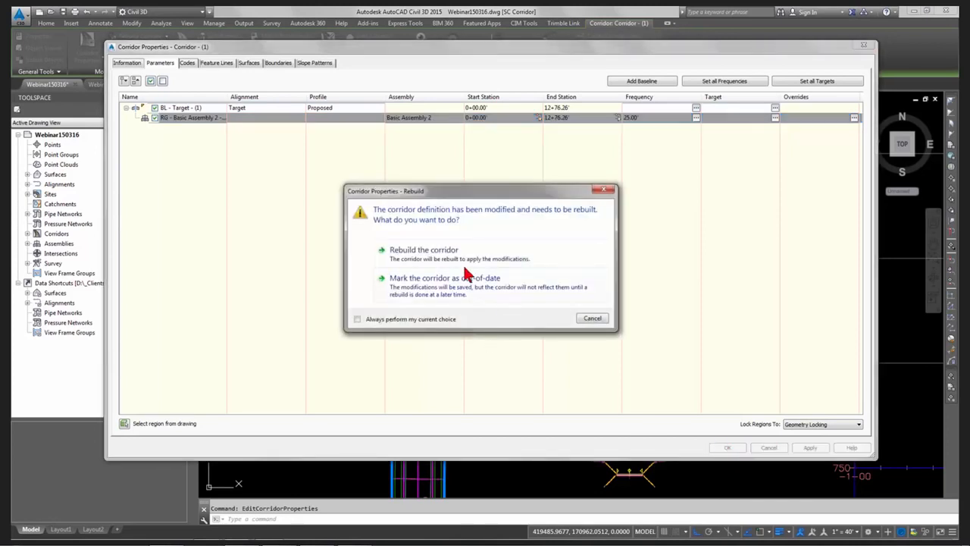
{"action": "left_click", "coordinate": [453, 251]}
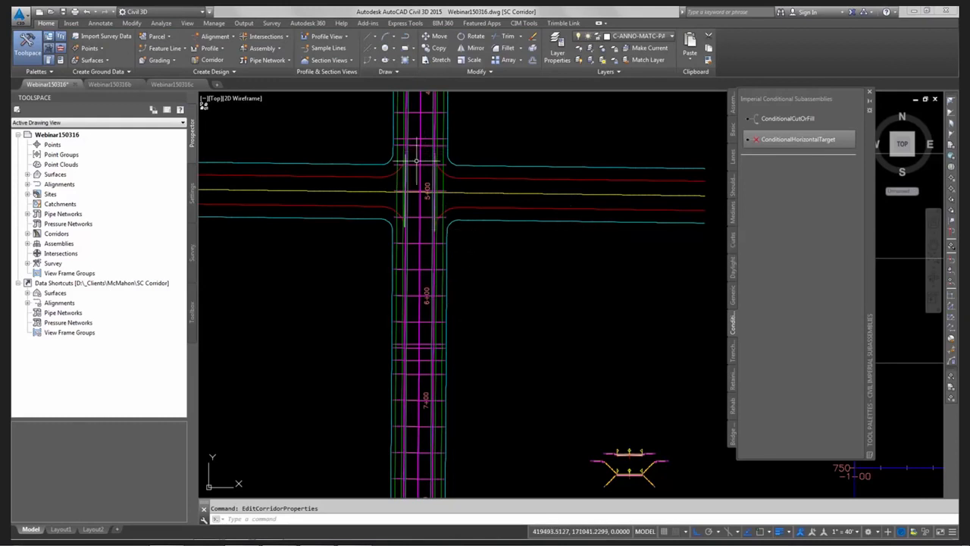
{"action": "left_click", "coordinate": [418, 167]}
{"action": "right_click", "coordinate": [417, 168]}
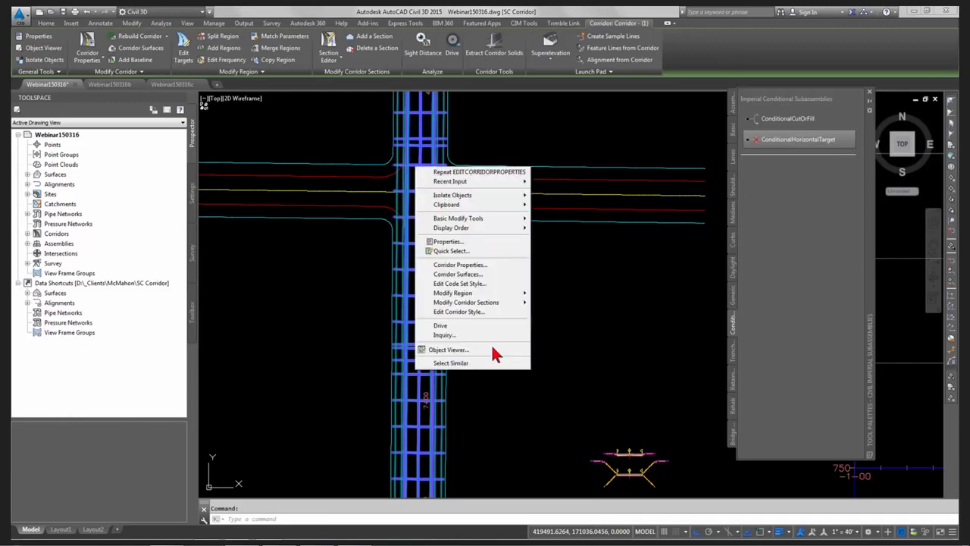
{"action": "left_click", "coordinate": [472, 266]}
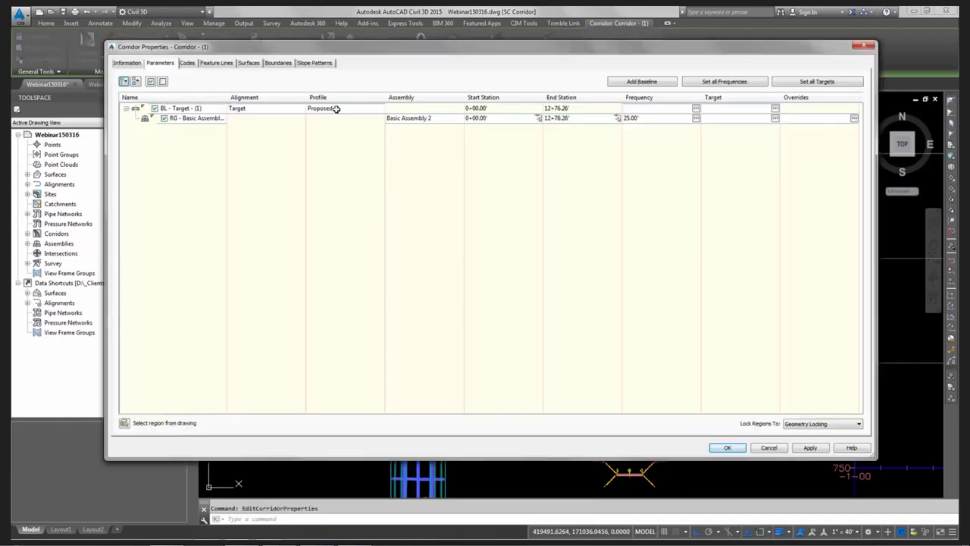
{"action": "left_click", "coordinate": [775, 118]}
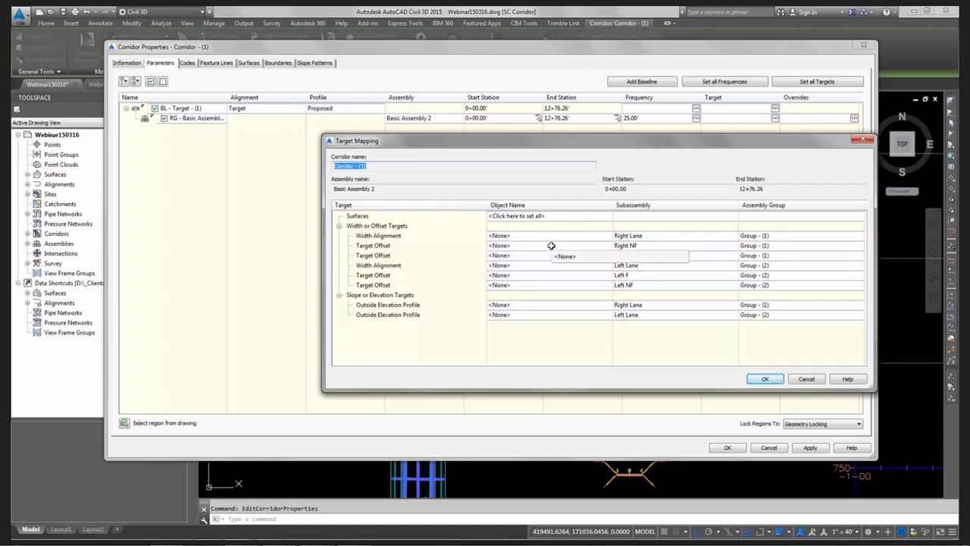
{"action": "left_click", "coordinate": [551, 246]}
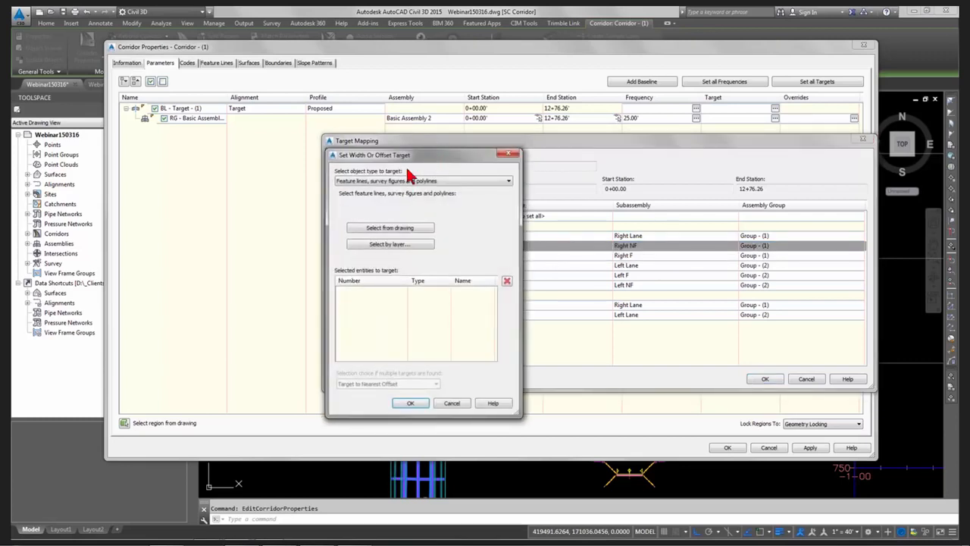
{"action": "left_click_drag", "start_coordinate": [431, 151], "coordinate": [264, 135]}
{"action": "left_click_drag", "start_coordinate": [254, 142], "coordinate": [248, 143]}
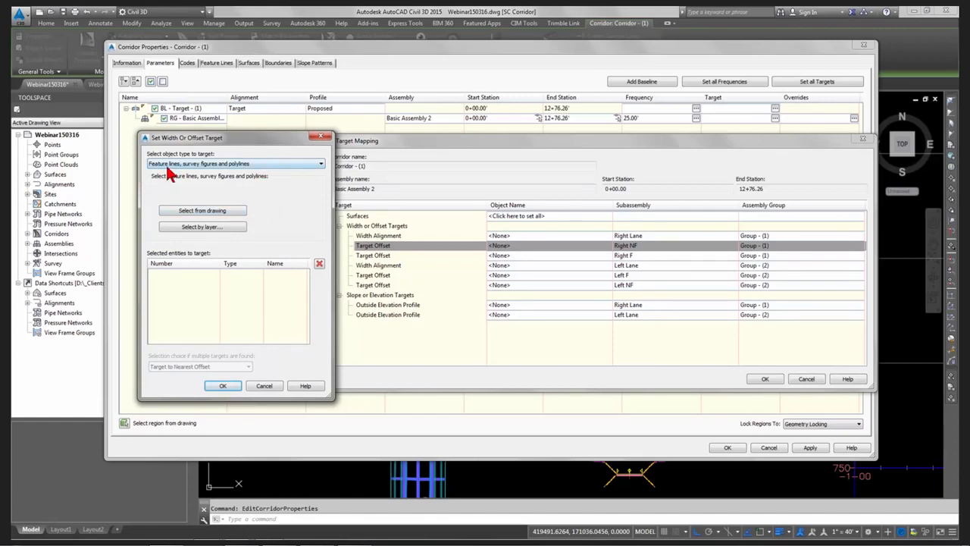
{"action": "left_click", "coordinate": [321, 165]}
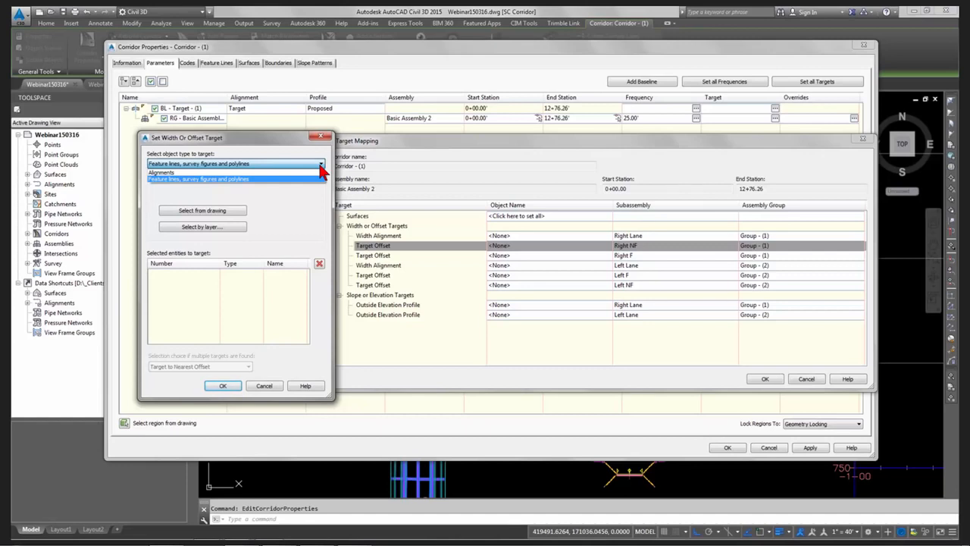
{"action": "left_click", "coordinate": [241, 166]}
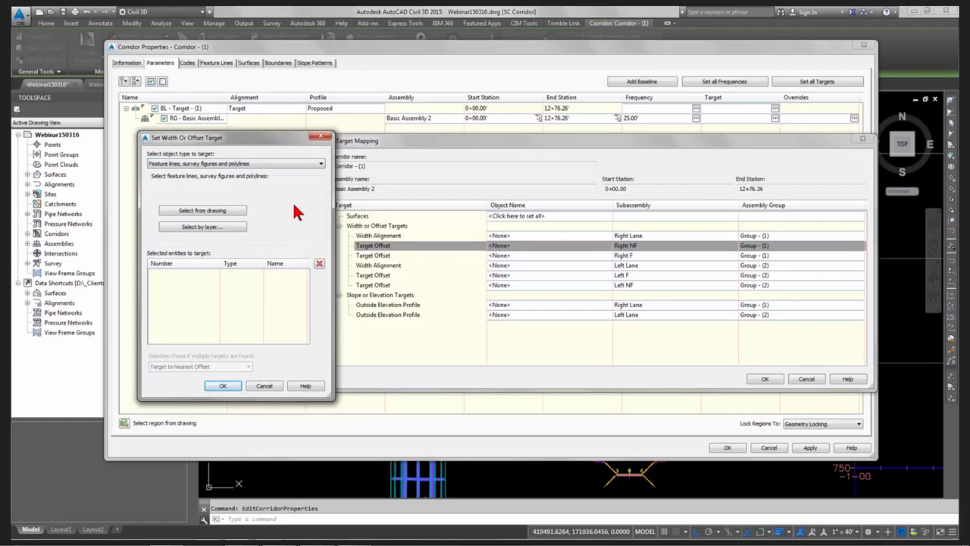
{"action": "left_click", "coordinate": [224, 216]}
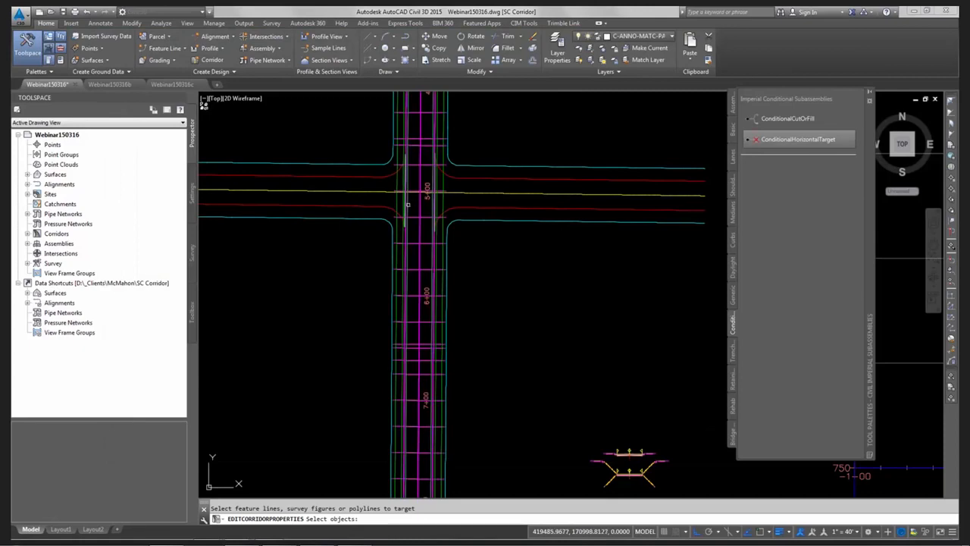
{"action": "scroll", "coordinate": [407, 205], "scroll_direction": "up", "scroll_amount": 3}
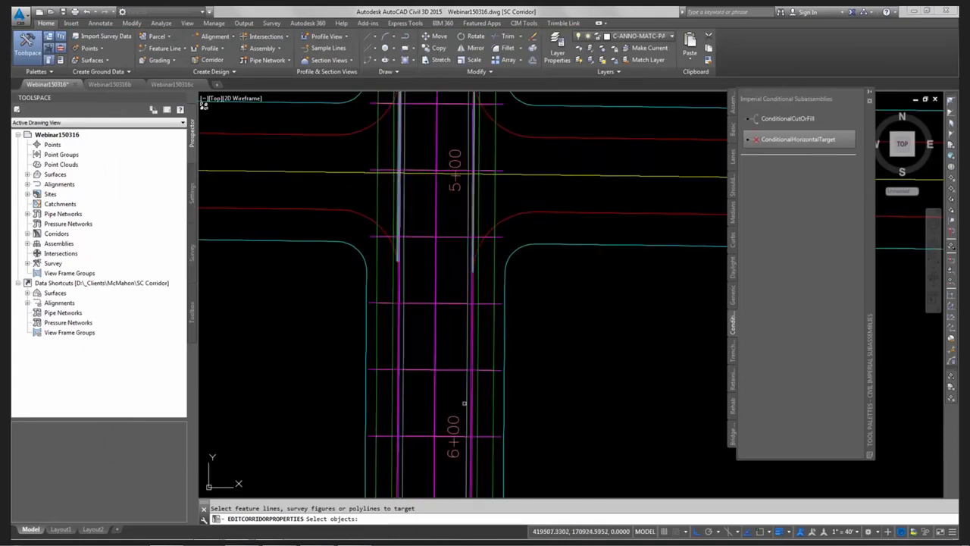
{"action": "scroll", "coordinate": [460, 337], "scroll_direction": "down", "scroll_amount": 4}
{"action": "middle_click_drag", "start_coordinate": [460, 235], "coordinate": [434, 398]}
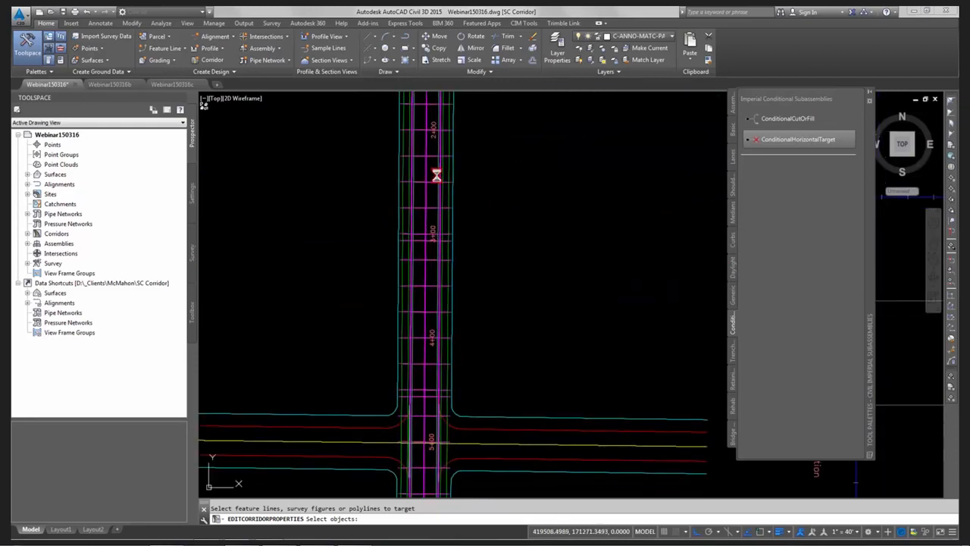
{"action": "scroll", "coordinate": [437, 165], "scroll_direction": "down", "scroll_amount": 2}
{"action": "scroll", "coordinate": [439, 165], "scroll_direction": "up", "scroll_amount": 3}
{"action": "scroll", "coordinate": [432, 144], "scroll_direction": "up", "scroll_amount": 3}
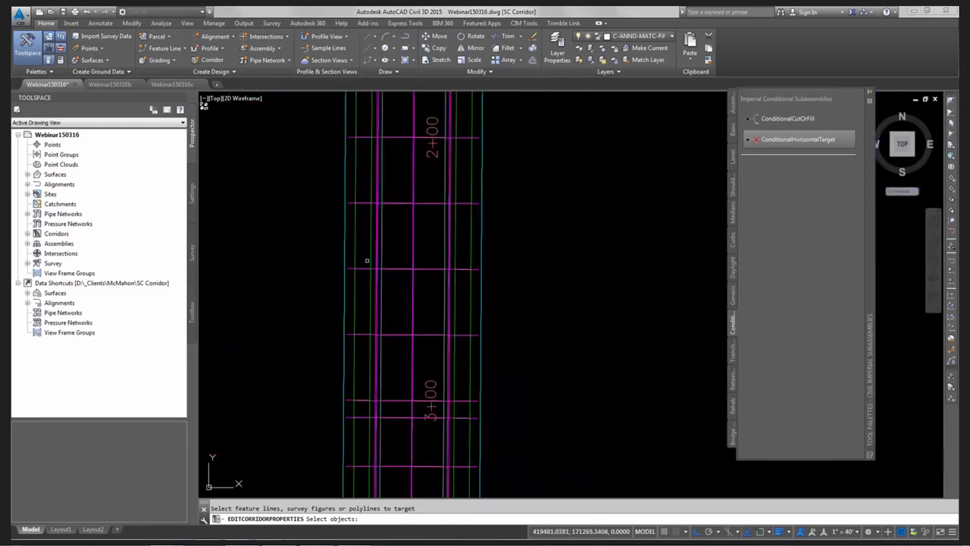
{"action": "mouse_move", "coordinate": [373, 249]}
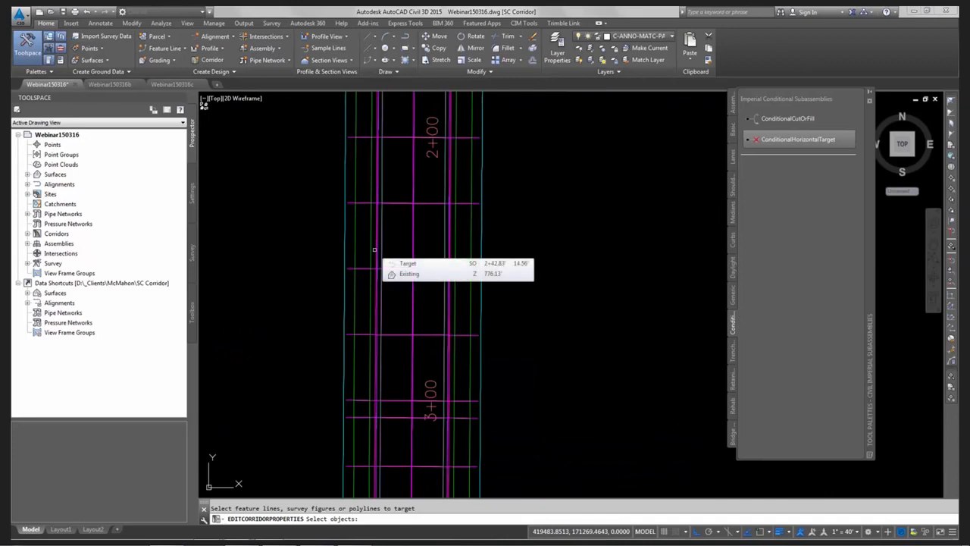
{"action": "scroll", "coordinate": [379, 227], "scroll_direction": "down", "scroll_amount": 5}
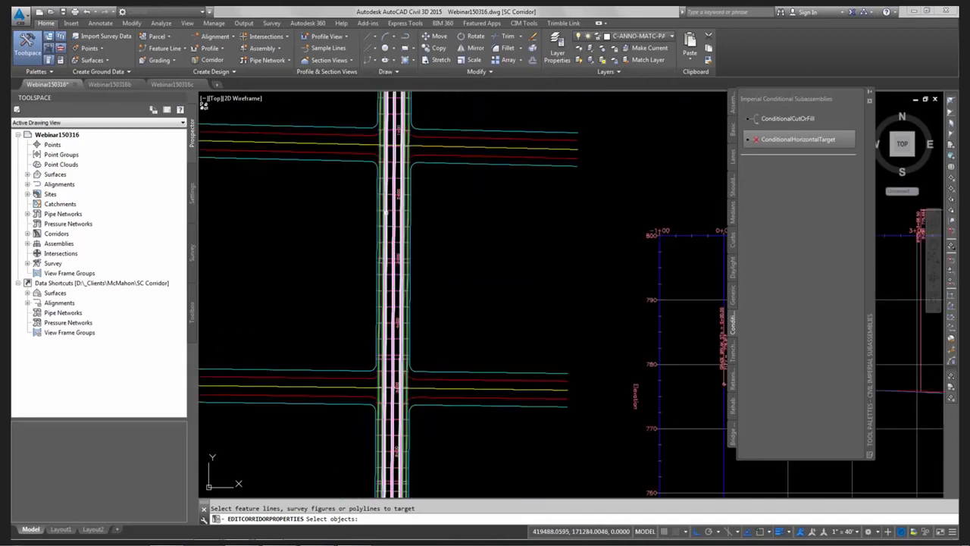
{"action": "scroll", "coordinate": [386, 213], "scroll_direction": "down", "scroll_amount": 2}
{"action": "scroll", "coordinate": [388, 322], "scroll_direction": "up", "scroll_amount": 6}
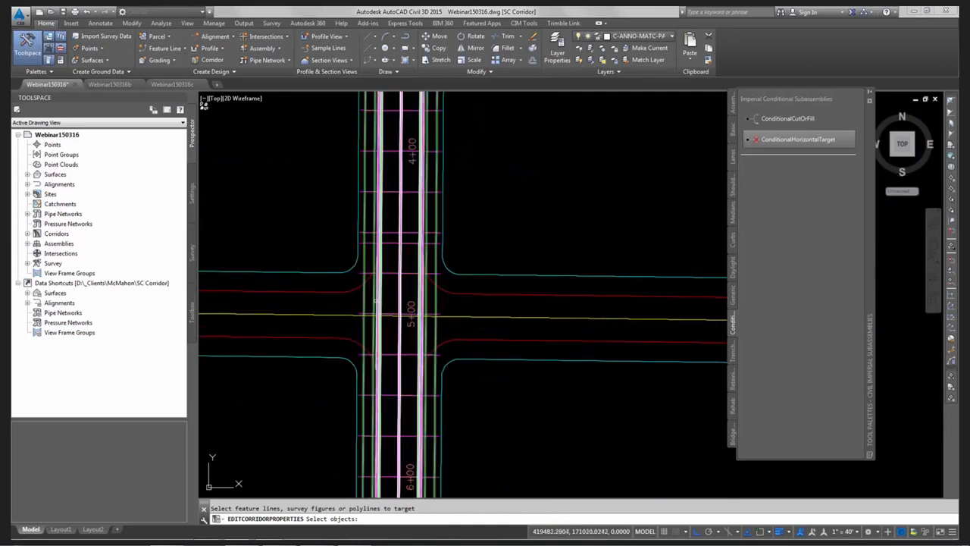
{"action": "scroll", "coordinate": [375, 294], "scroll_direction": "up", "scroll_amount": 5}
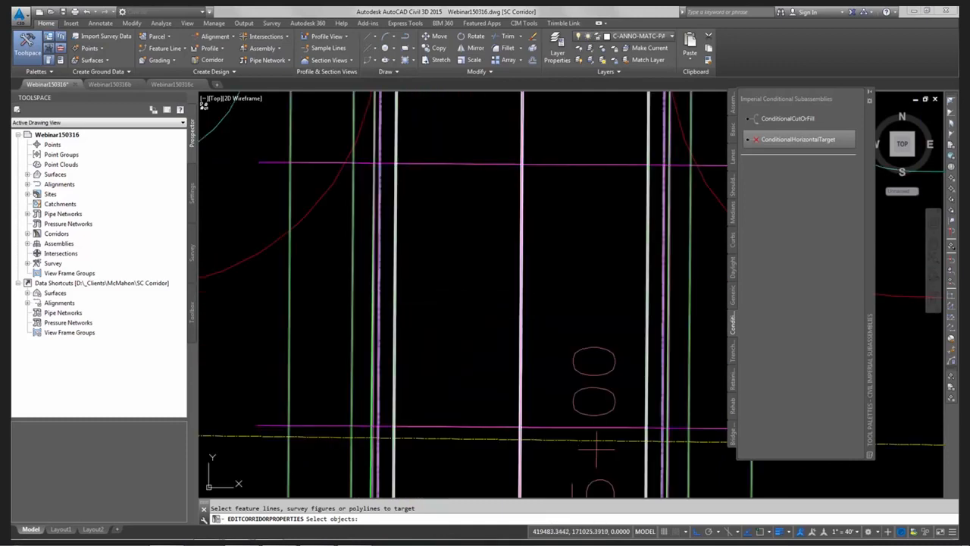
{"action": "key", "text": "Return"}
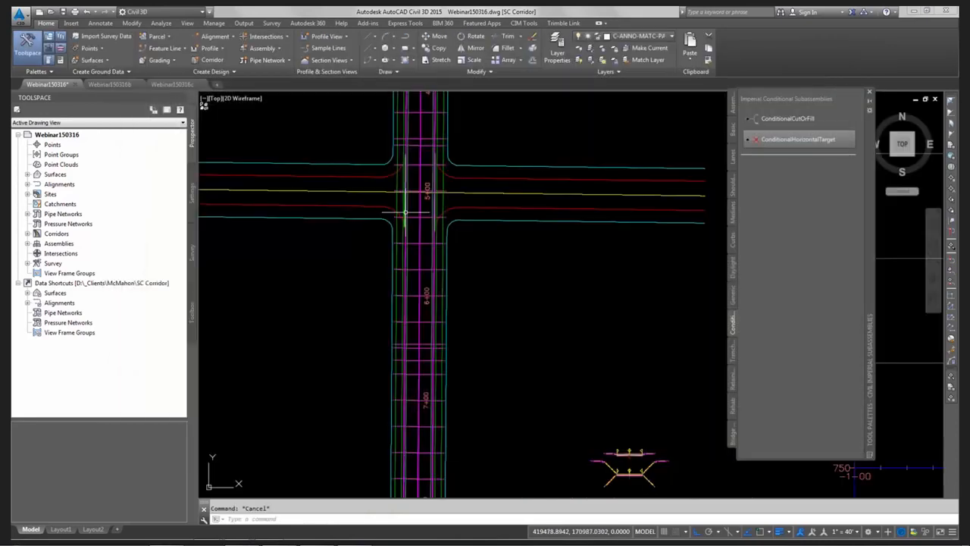
Send the corridor to the back of the display order behind the target polylines at the intersection
{"action": "scroll", "coordinate": [410, 222], "scroll_direction": "up", "scroll_amount": 3}
{"action": "left_click", "coordinate": [476, 214]}
{"action": "left_click", "coordinate": [473, 213]}
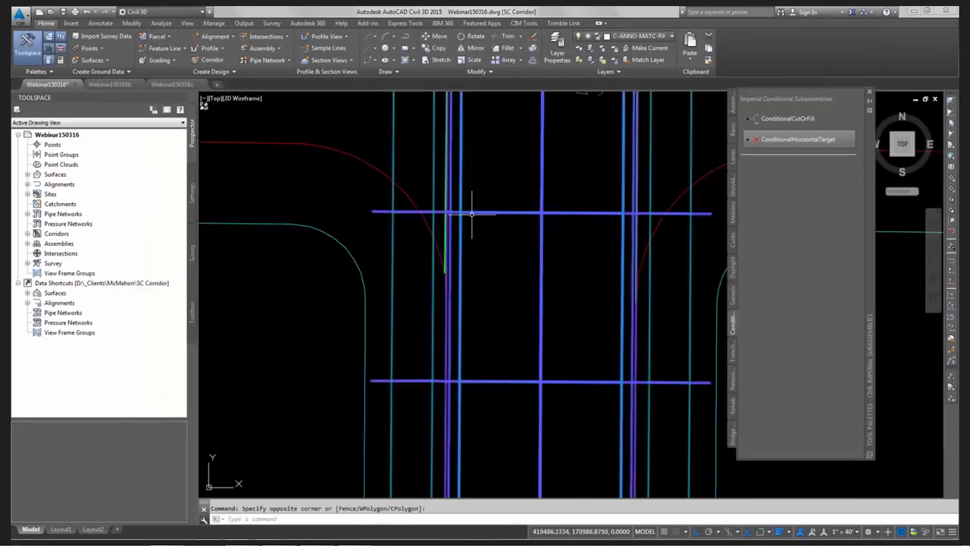
{"action": "right_click", "coordinate": [483, 223]}
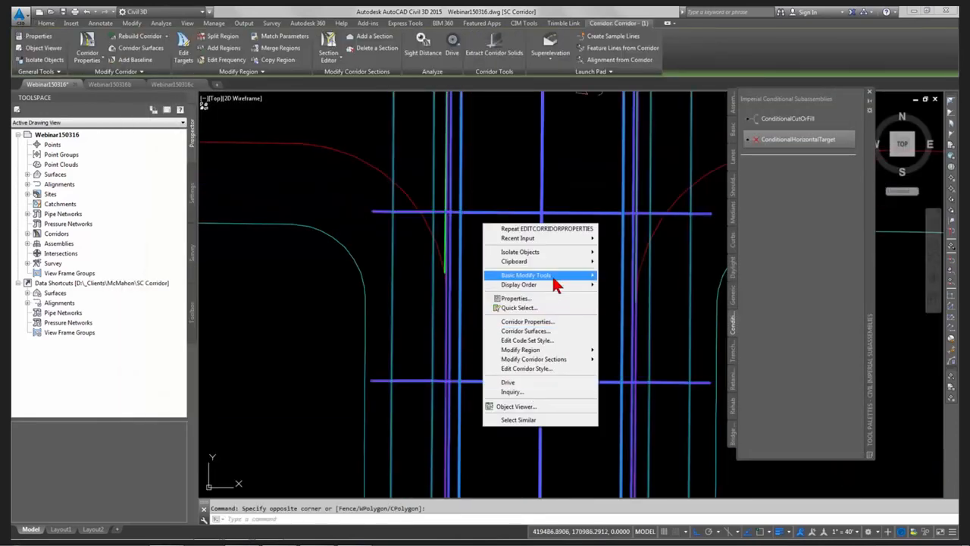
{"action": "mouse_move", "coordinate": [554, 288]}
{"action": "left_click", "coordinate": [629, 296]}
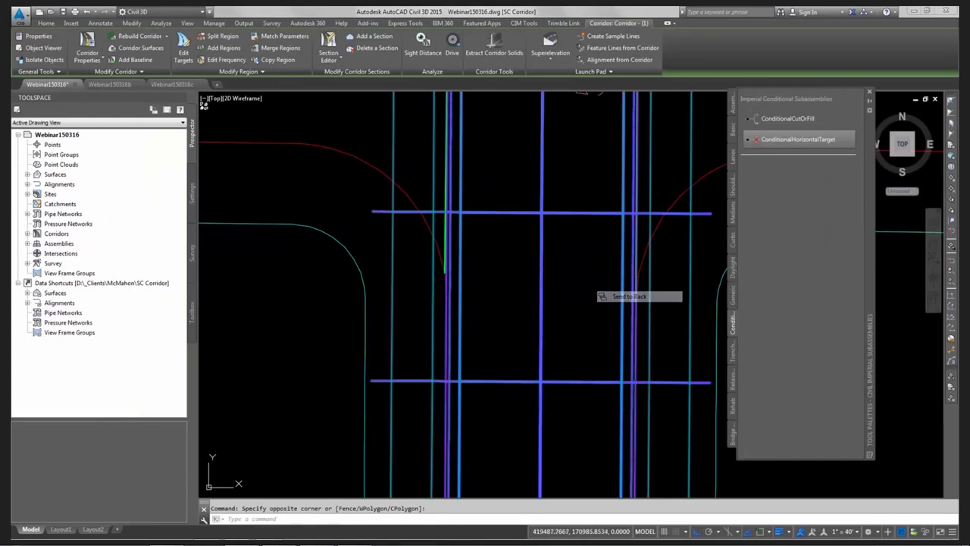
{"action": "scroll", "coordinate": [440, 190], "scroll_direction": "down", "scroll_amount": 2}
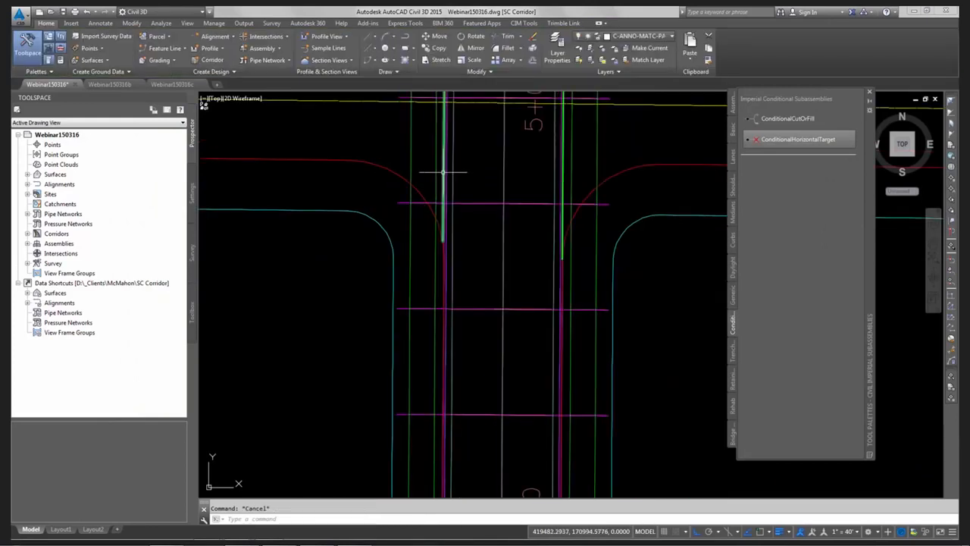
Open the target mapping for all targets of the corridor through its corridor properties
{"action": "left_click", "coordinate": [442, 171]}
{"action": "key", "text": "Escape"}
{"action": "mouse_move", "coordinate": [478, 173]}
{"action": "middle_mouse_down"}
{"action": "mouse_move", "coordinate": [477, 217]}
{"action": "mouse_move", "coordinate": [437, 335]}
{"action": "middle_mouse_up"}
{"action": "scroll", "coordinate": [436, 335], "scroll_direction": "down", "scroll_amount": 2}
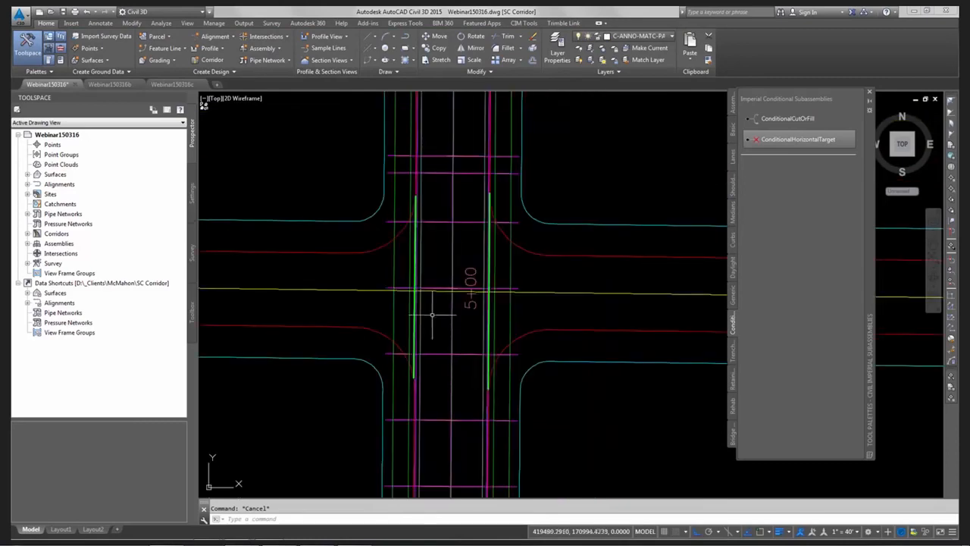
{"action": "left_click", "coordinate": [436, 222]}
{"action": "right_click", "coordinate": [436, 223]}
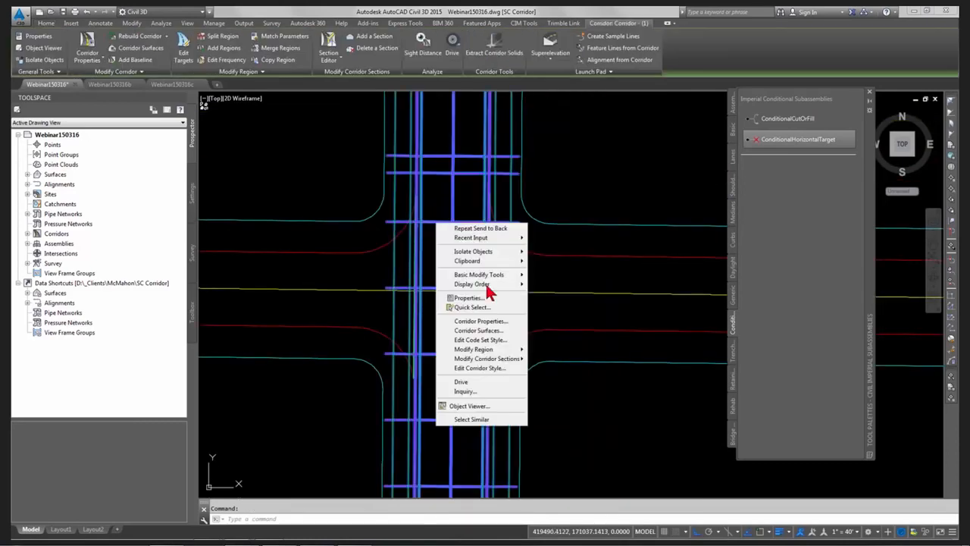
{"action": "left_click", "coordinate": [496, 322]}
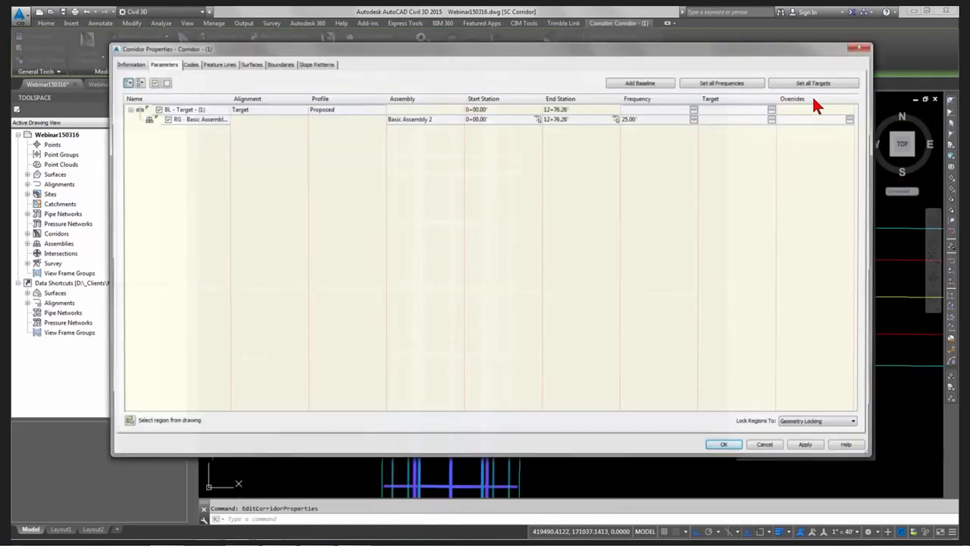
{"action": "left_click", "coordinate": [813, 83]}
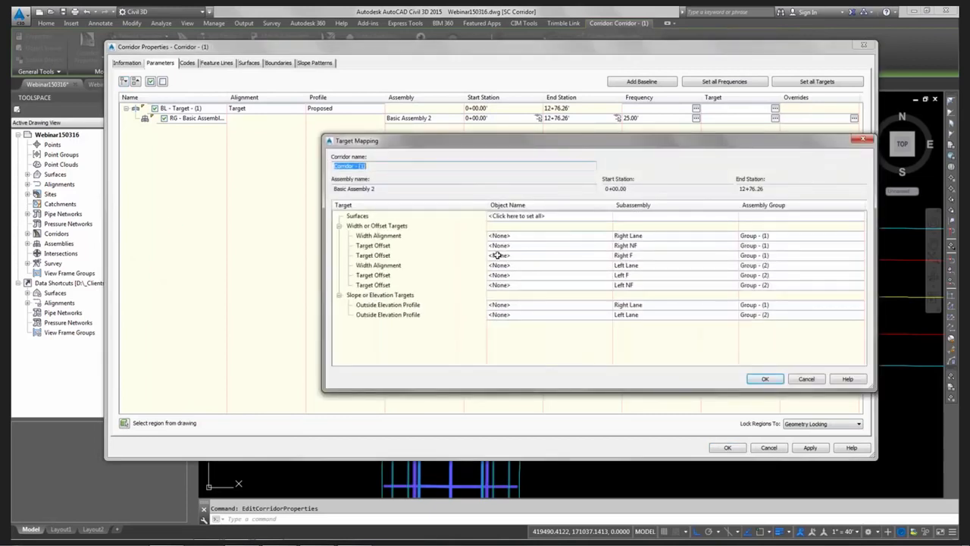
Pick the green intersection polylines on the corridor's west side near stations 5+00 and 9+00 as offset targets for Right NF
{"action": "left_click", "coordinate": [531, 247]}
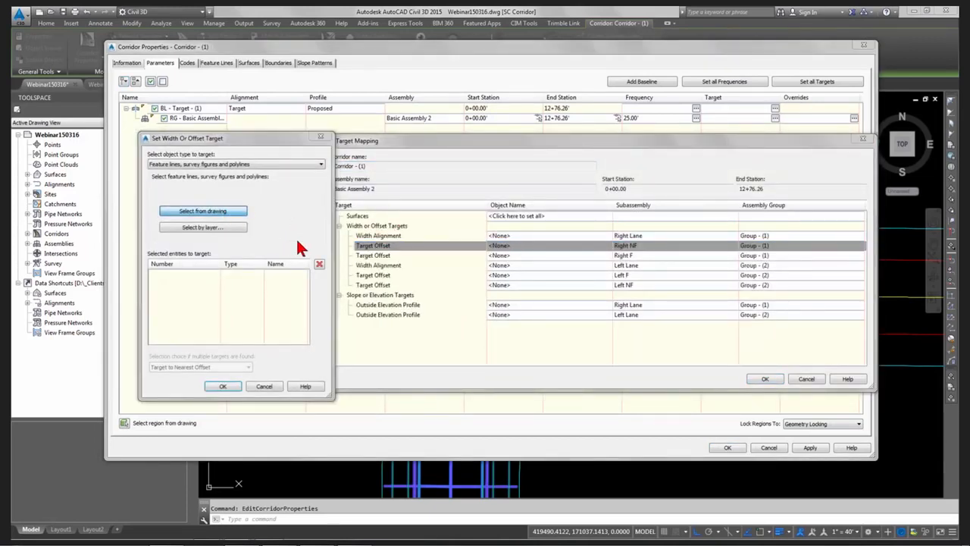
{"action": "key", "text": "Return"}
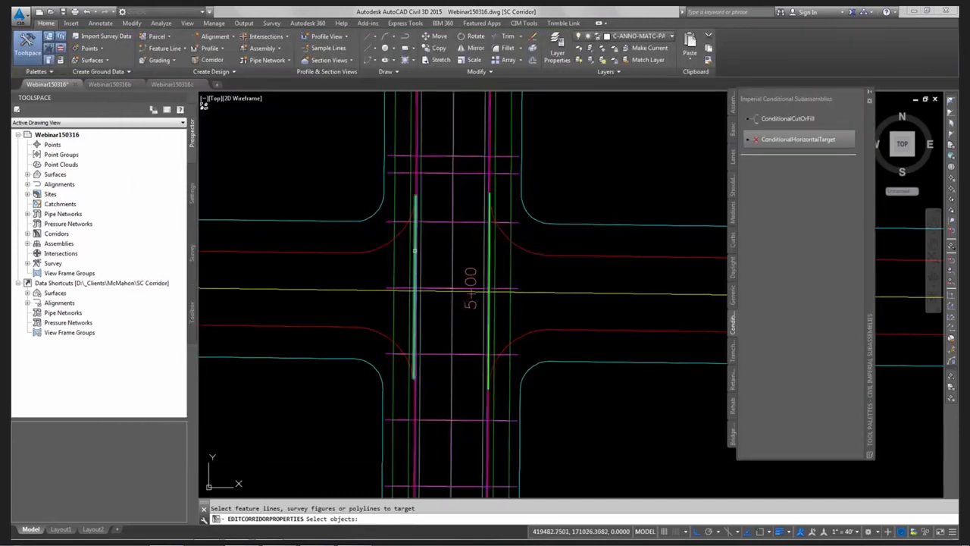
{"action": "left_click", "coordinate": [413, 257]}
{"action": "scroll", "coordinate": [407, 258], "scroll_direction": "down", "scroll_amount": 10}
{"action": "middle_click_drag", "start_coordinate": [403, 431], "coordinate": [405, 321]}
{"action": "scroll", "coordinate": [404, 321], "scroll_direction": "up", "scroll_amount": 6}
{"action": "scroll", "coordinate": [404, 320], "scroll_direction": "up", "scroll_amount": 5}
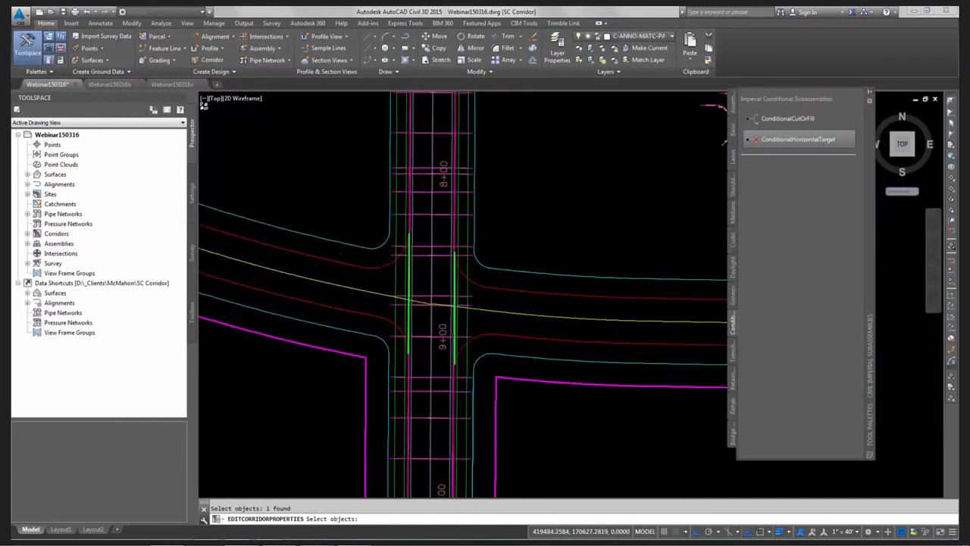
{"action": "left_click", "coordinate": [396, 325]}
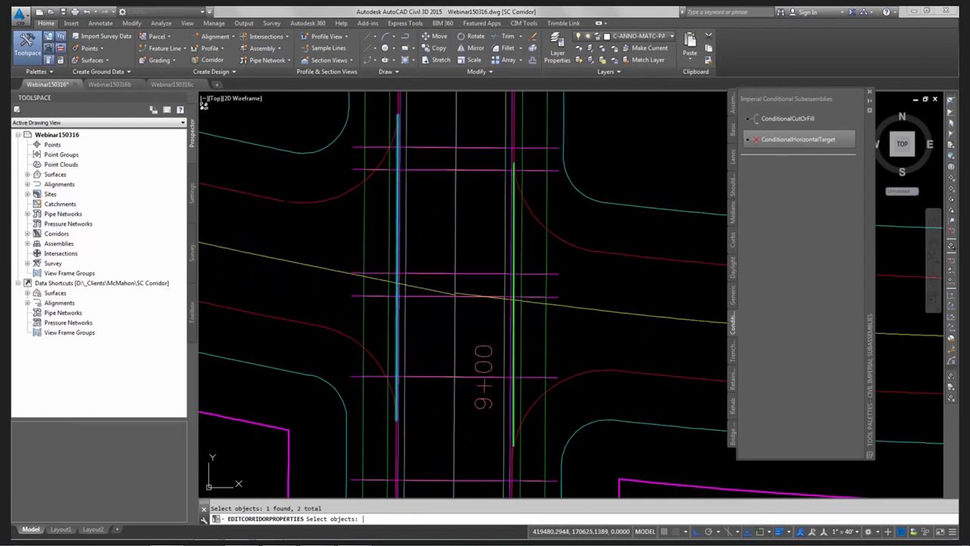
{"action": "key", "text": "Return"}
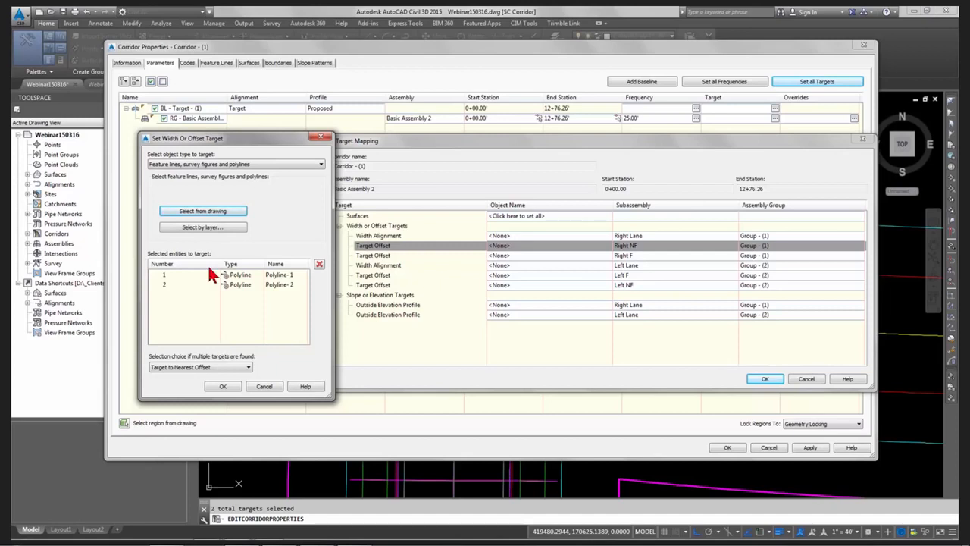
Add the polylines on layer _Intersection Right to the Right NF offset target and accept the selection
{"action": "left_click", "coordinate": [203, 229]}
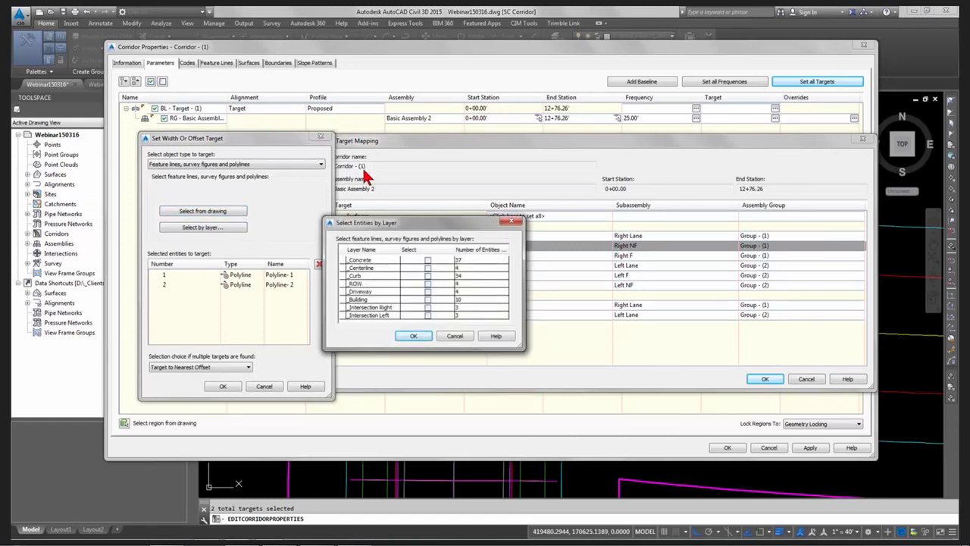
{"action": "left_click_drag", "start_coordinate": [447, 223], "coordinate": [439, 103]}
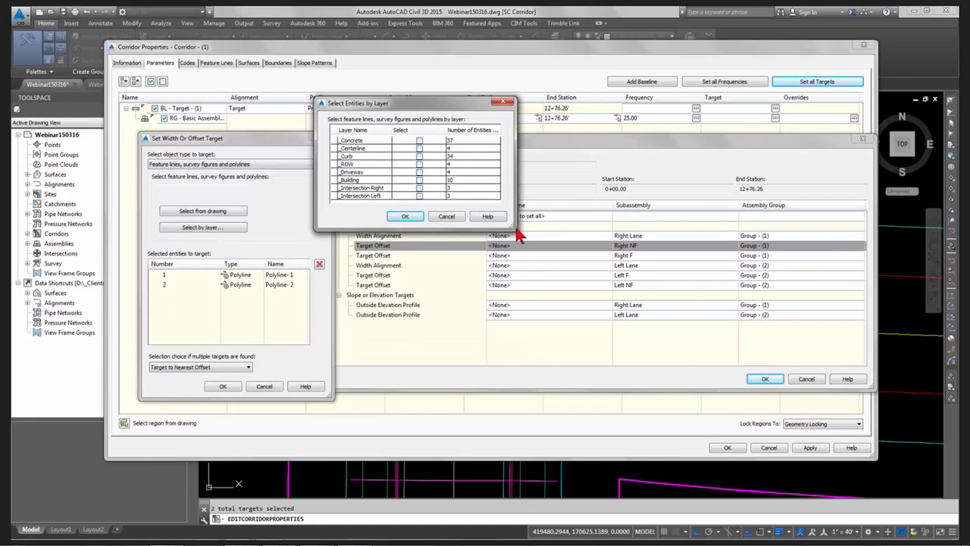
{"action": "left_click_drag", "start_coordinate": [506, 221], "coordinate": [550, 356]}
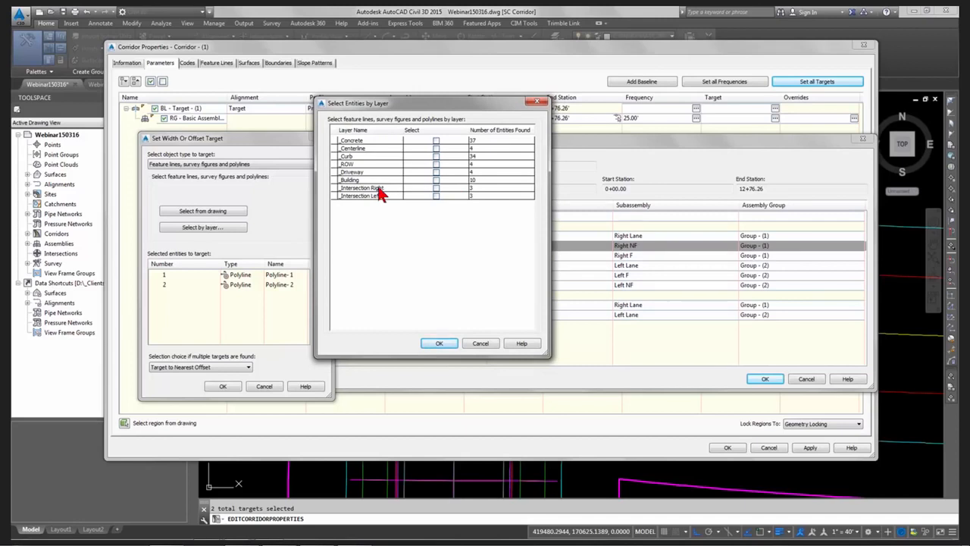
{"action": "left_click", "coordinate": [436, 188]}
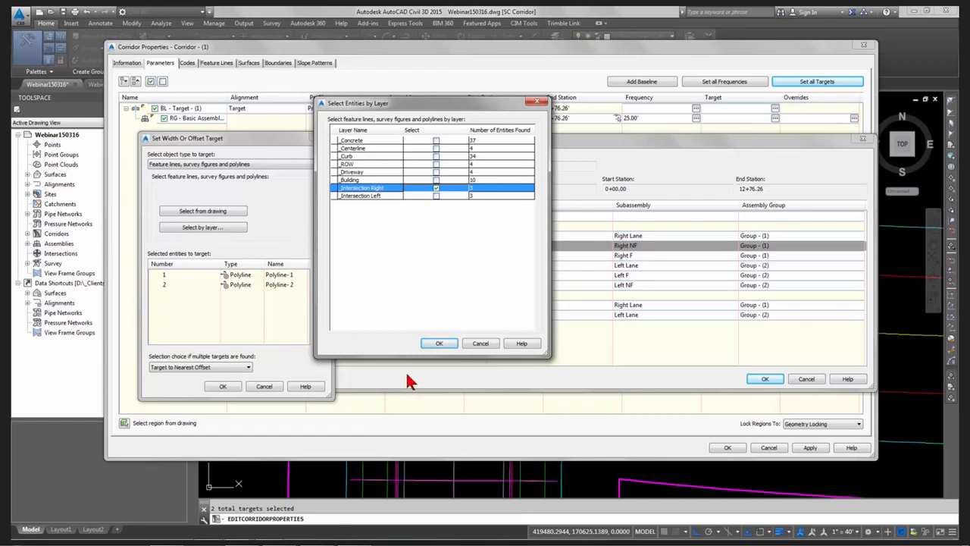
{"action": "left_click", "coordinate": [438, 345]}
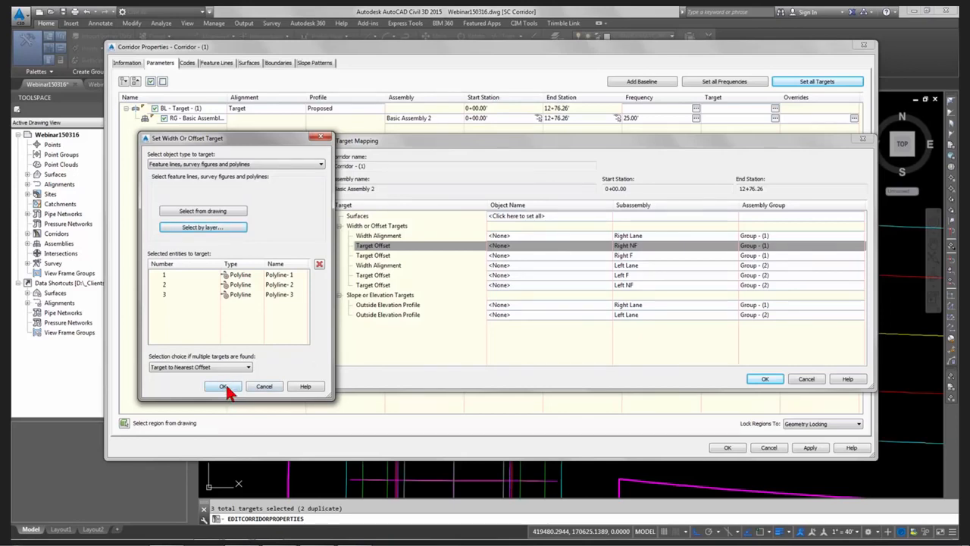
{"action": "left_click", "coordinate": [222, 387]}
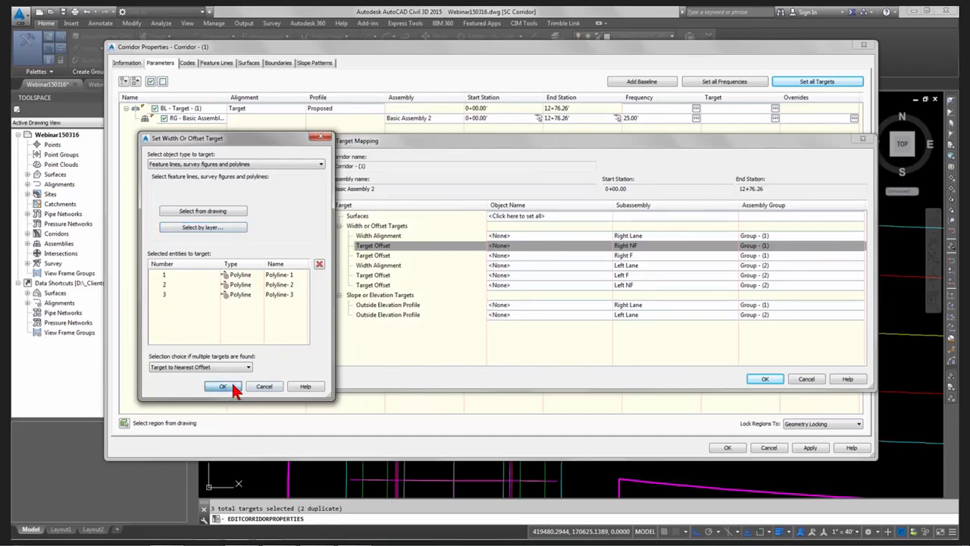
Set the Right F target offset to the polylines on layer _Intersection Right
{"action": "left_click", "coordinate": [513, 256]}
{"action": "left_click", "coordinate": [229, 226]}
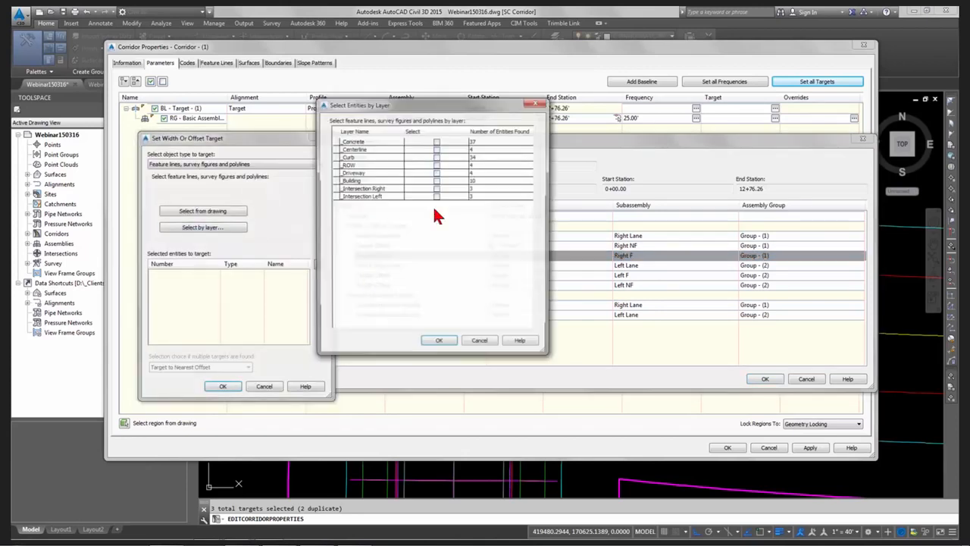
{"action": "left_click", "coordinate": [437, 189]}
{"action": "left_click", "coordinate": [446, 343]}
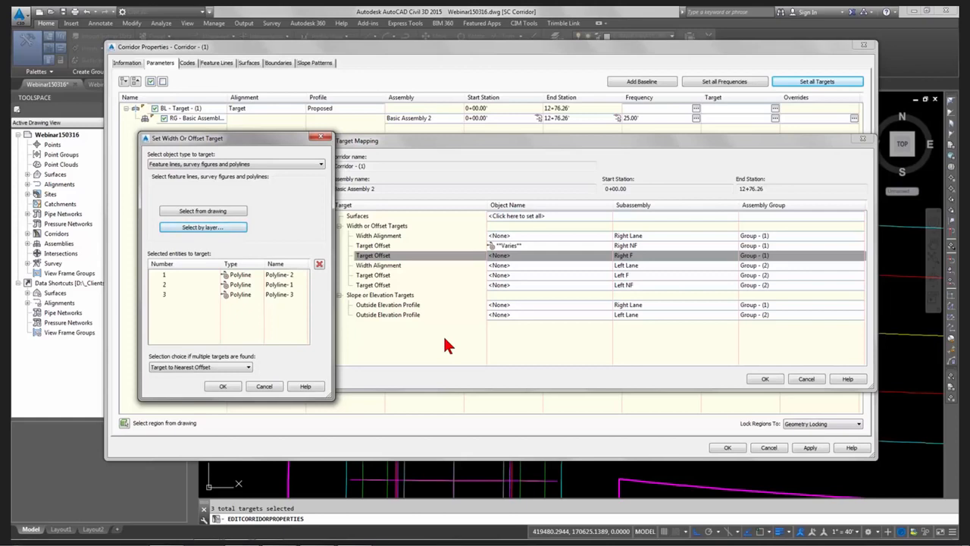
{"action": "left_click", "coordinate": [223, 387]}
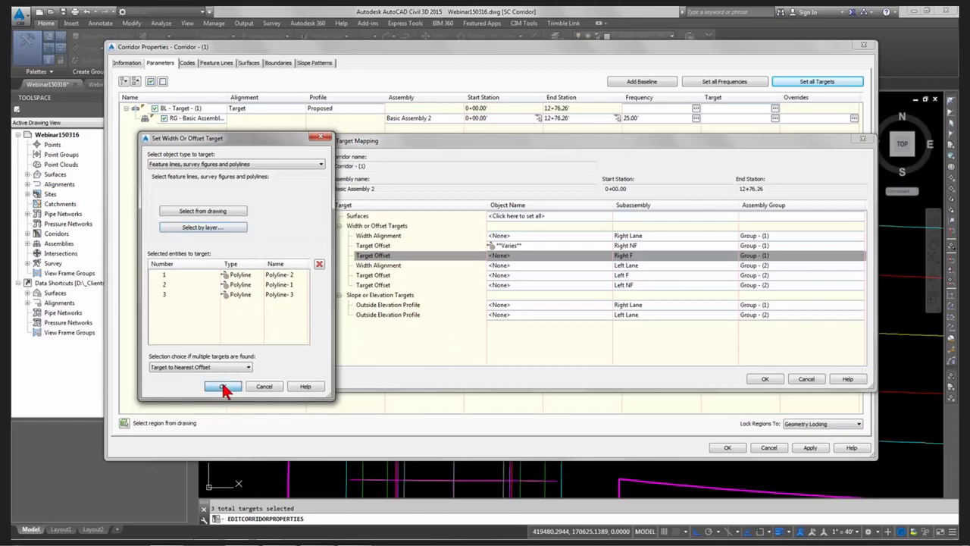
Set the Left F target offset to the polylines on layer _Intersection Left
{"action": "left_click", "coordinate": [512, 274]}
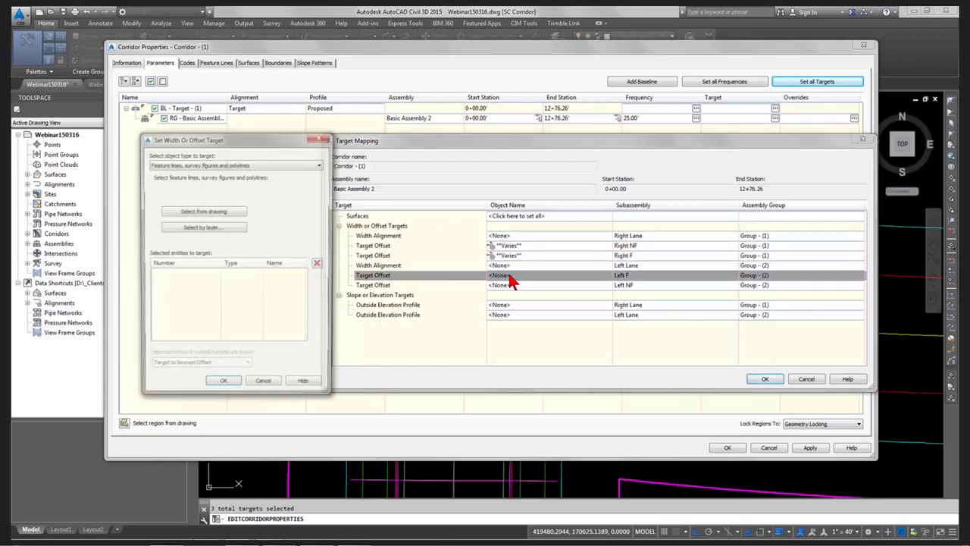
{"action": "left_click", "coordinate": [203, 228]}
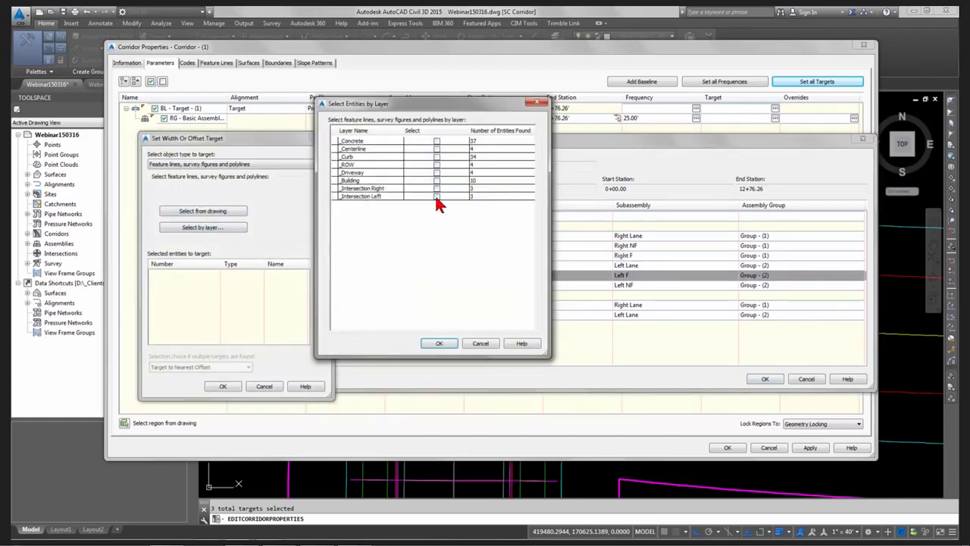
{"action": "left_click", "coordinate": [437, 197]}
{"action": "left_click", "coordinate": [439, 343]}
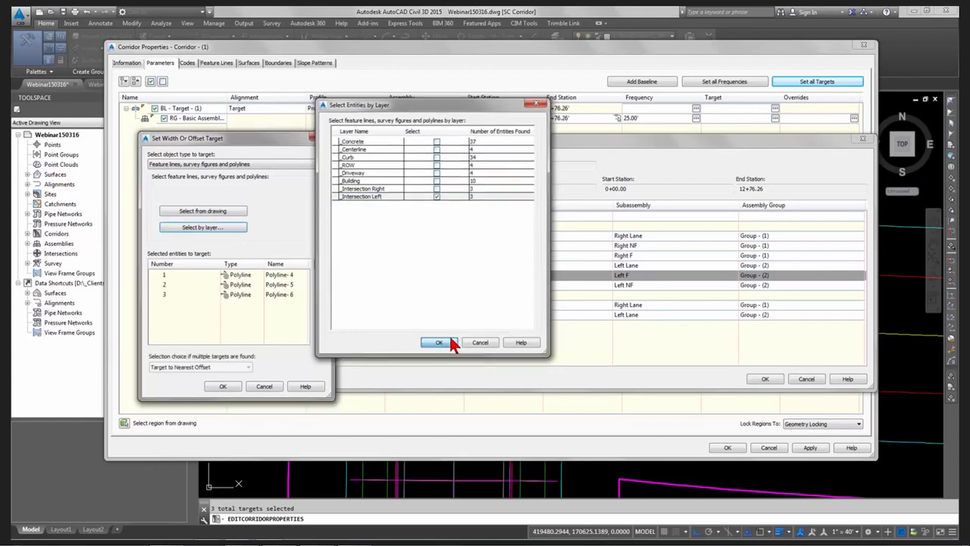
{"action": "left_click", "coordinate": [223, 386]}
Set the Left NF target offset to the polylines on layer _Intersection Left
{"action": "left_click", "coordinate": [512, 284]}
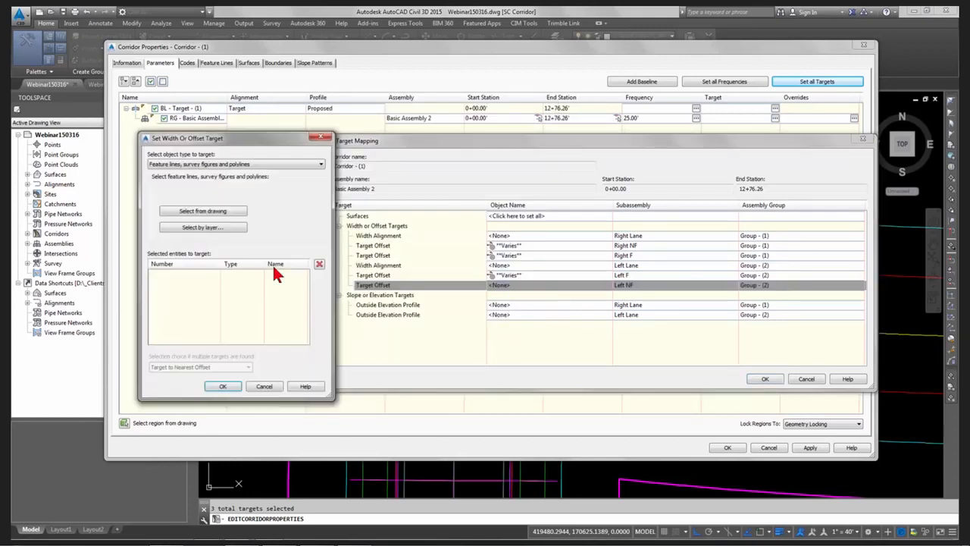
{"action": "left_click", "coordinate": [218, 228]}
{"action": "left_click", "coordinate": [437, 196]}
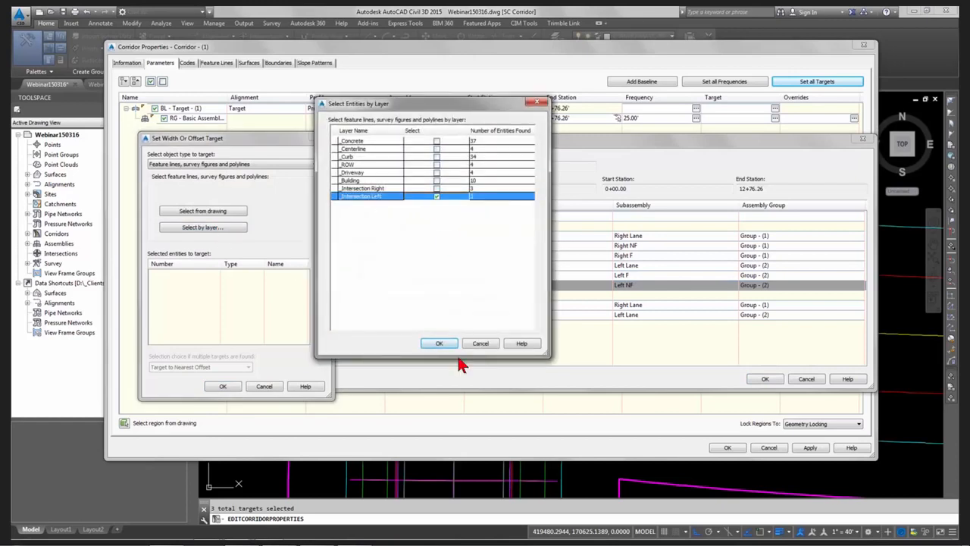
{"action": "left_click", "coordinate": [439, 343]}
{"action": "left_click", "coordinate": [223, 386]}
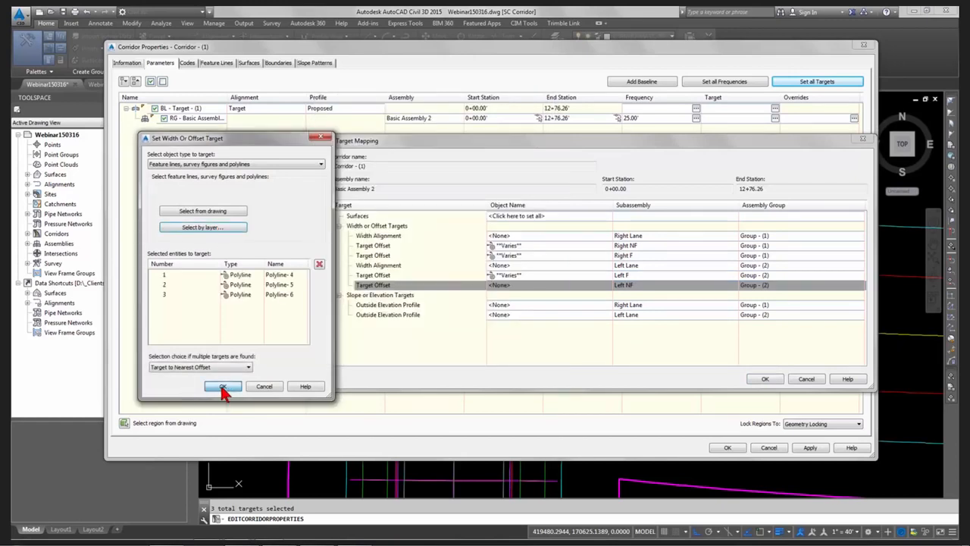
Accept the target mapping and corridor properties, and rebuild the corridor
{"action": "left_click", "coordinate": [762, 381]}
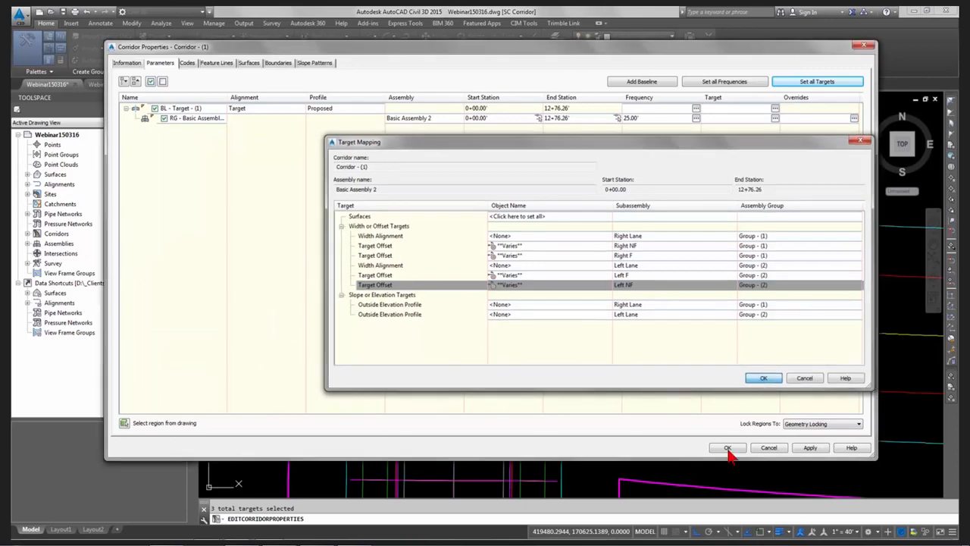
{"action": "left_click", "coordinate": [726, 447]}
{"action": "left_click", "coordinate": [423, 253]}
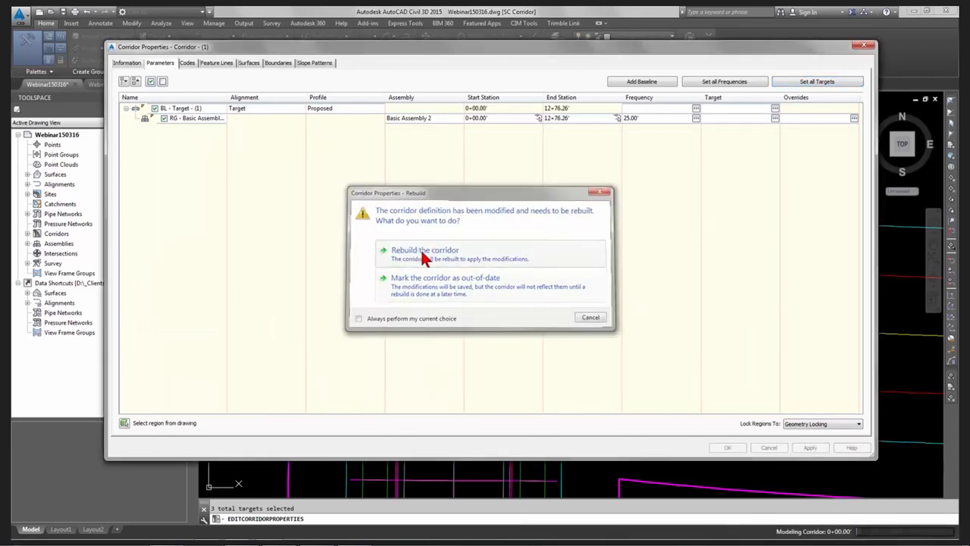
Examine where the rebuilt corridor's curb and sidewalk start and stop along the target polylines at the intersections
{"action": "scroll", "coordinate": [376, 217], "scroll_direction": "down", "scroll_amount": 2}
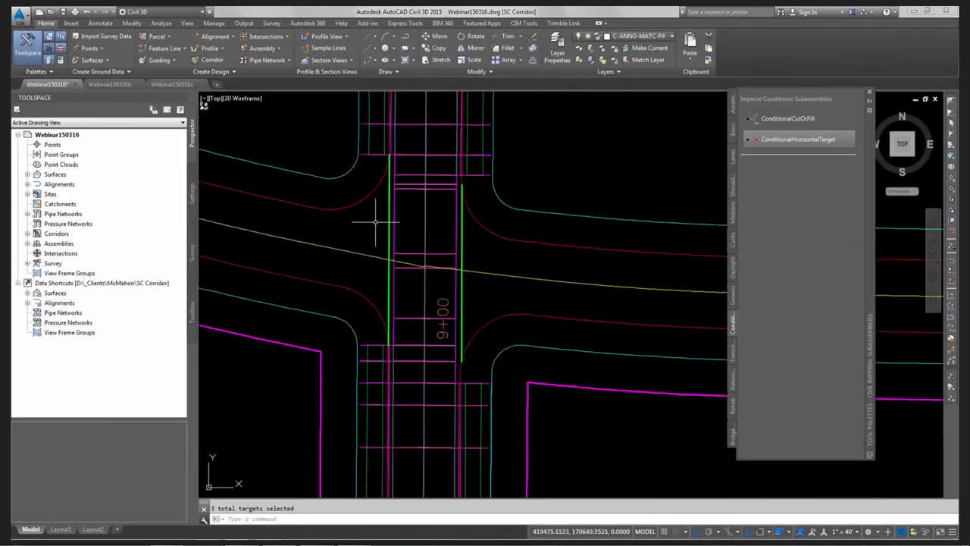
{"action": "scroll", "coordinate": [372, 371], "scroll_direction": "up", "scroll_amount": 2}
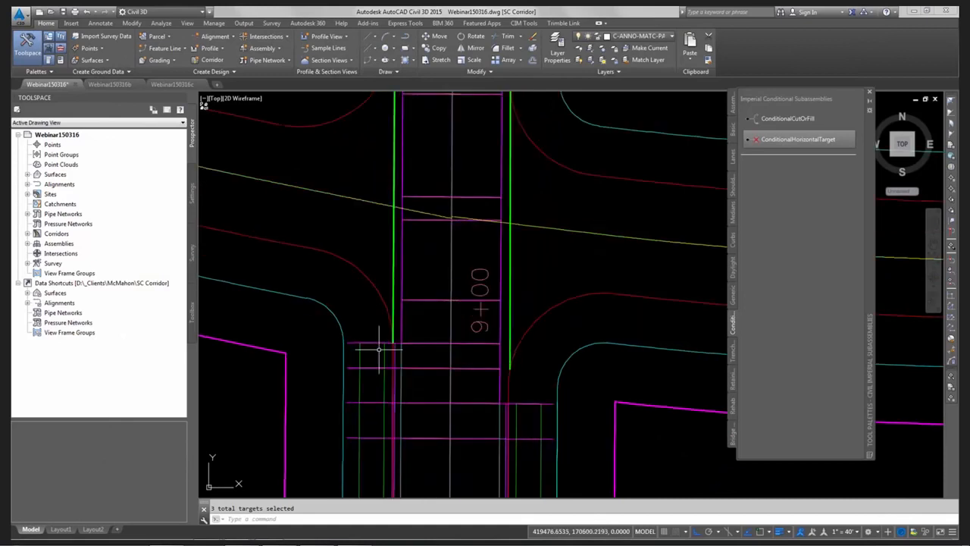
{"action": "scroll", "coordinate": [391, 346], "scroll_direction": "down", "scroll_amount": 2}
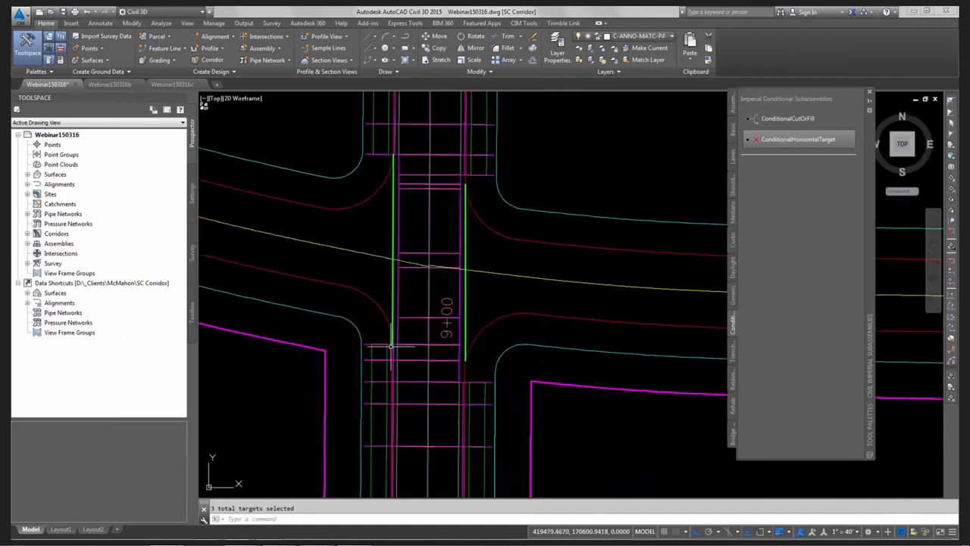
{"action": "mouse_move", "coordinate": [391, 153]}
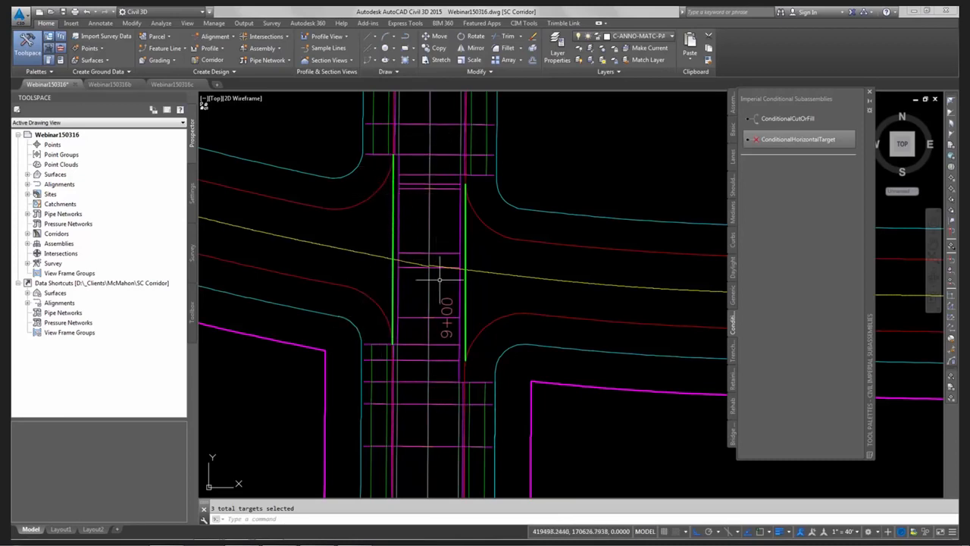
{"action": "scroll", "coordinate": [430, 417], "scroll_direction": "down", "scroll_amount": 2}
{"action": "middle_click_drag", "start_coordinate": [481, 410], "coordinate": [567, 416]}
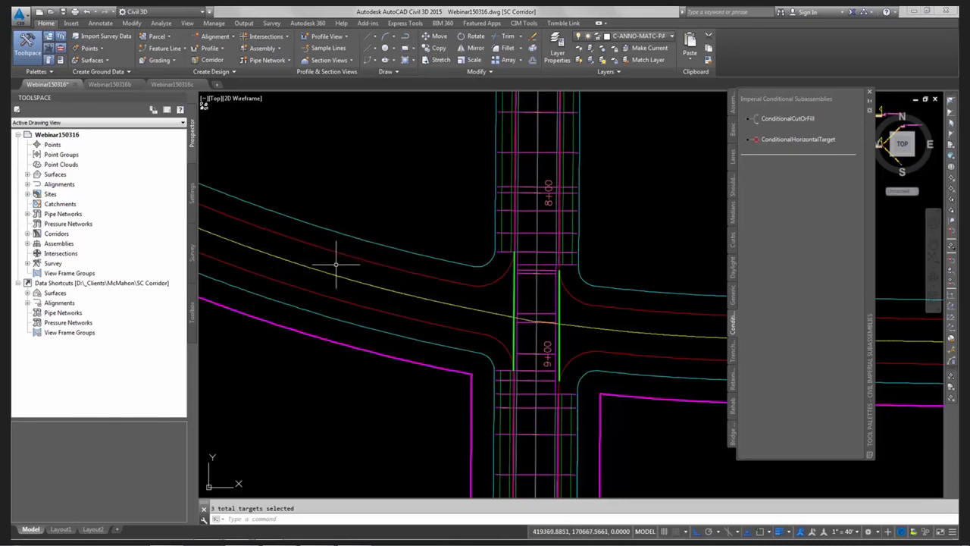
{"action": "key", "text": "Return"}
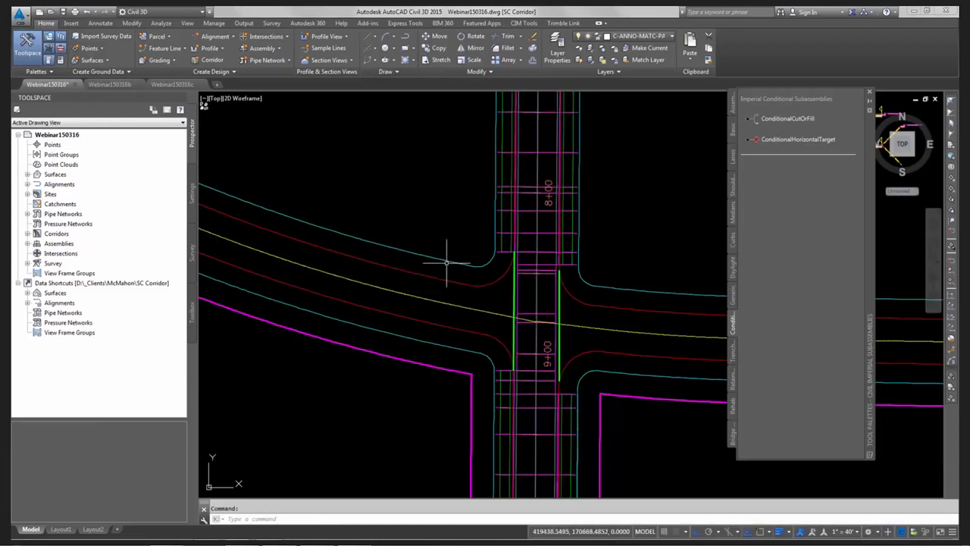
{"action": "scroll", "coordinate": [372, 373], "scroll_direction": "down", "scroll_amount": 2}
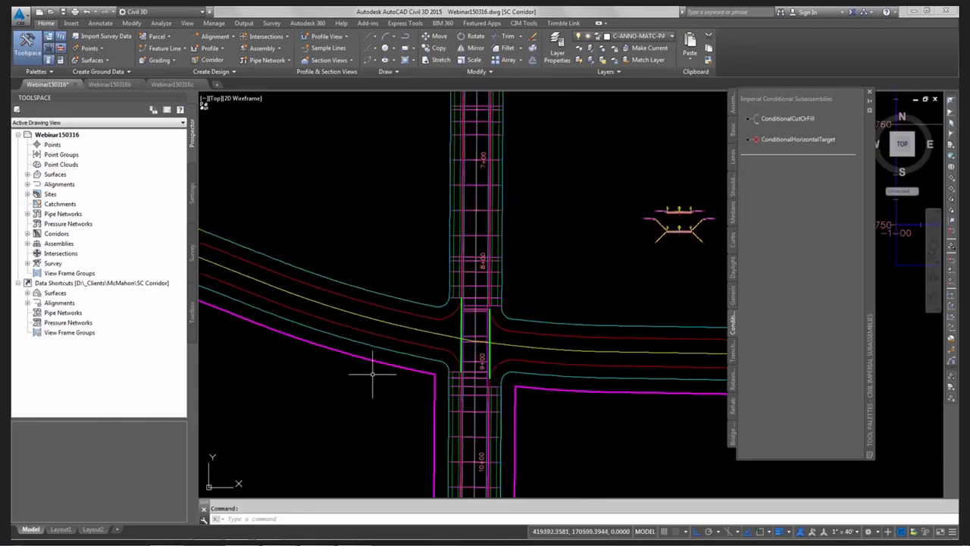
{"action": "scroll", "coordinate": [372, 373], "scroll_direction": "down", "scroll_amount": 1}
{"action": "scroll", "coordinate": [389, 342], "scroll_direction": "down", "scroll_amount": 2}
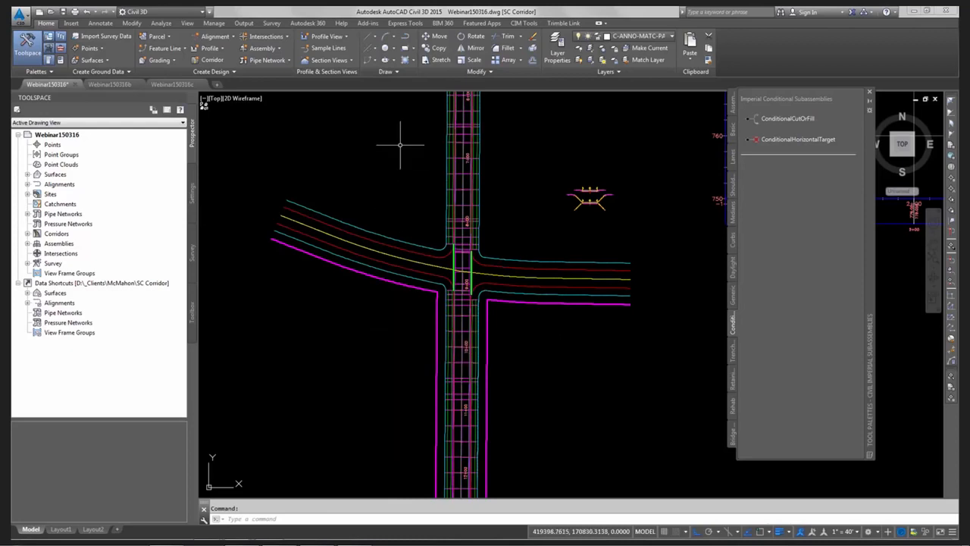
{"action": "scroll", "coordinate": [465, 295], "scroll_direction": "down", "scroll_amount": 2}
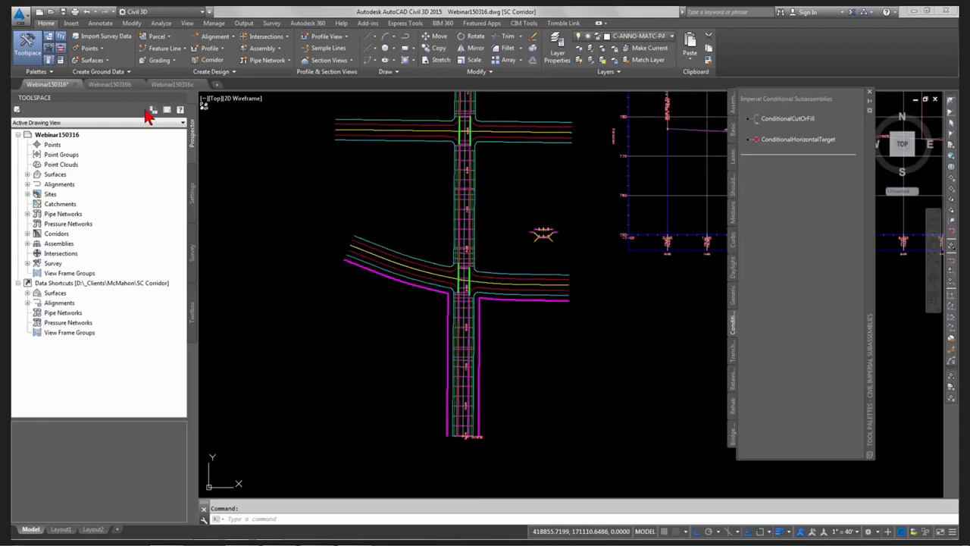
Switch to the Webinar150316b drawing, which holds the corridor with driveway target lines
{"action": "mouse_move", "coordinate": [123, 87]}
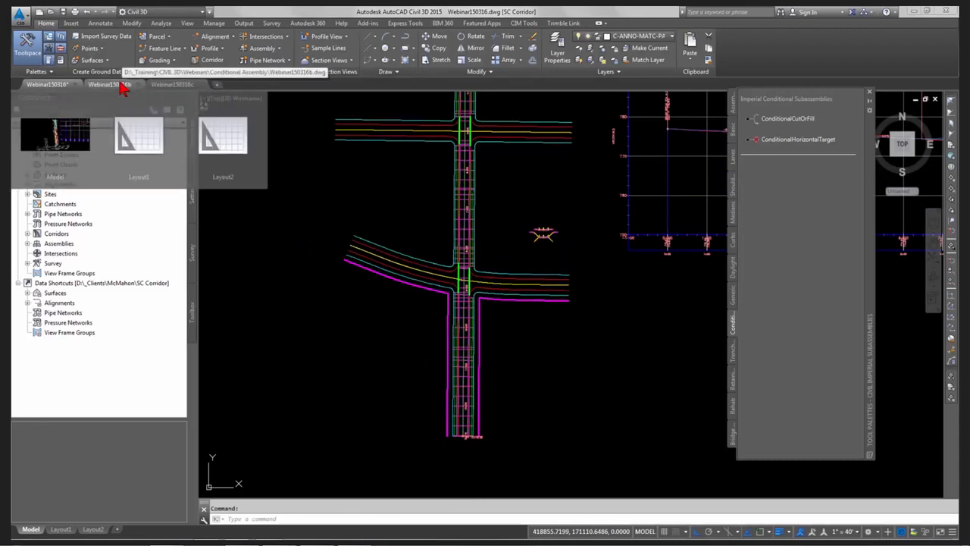
{"action": "left_click", "coordinate": [122, 88]}
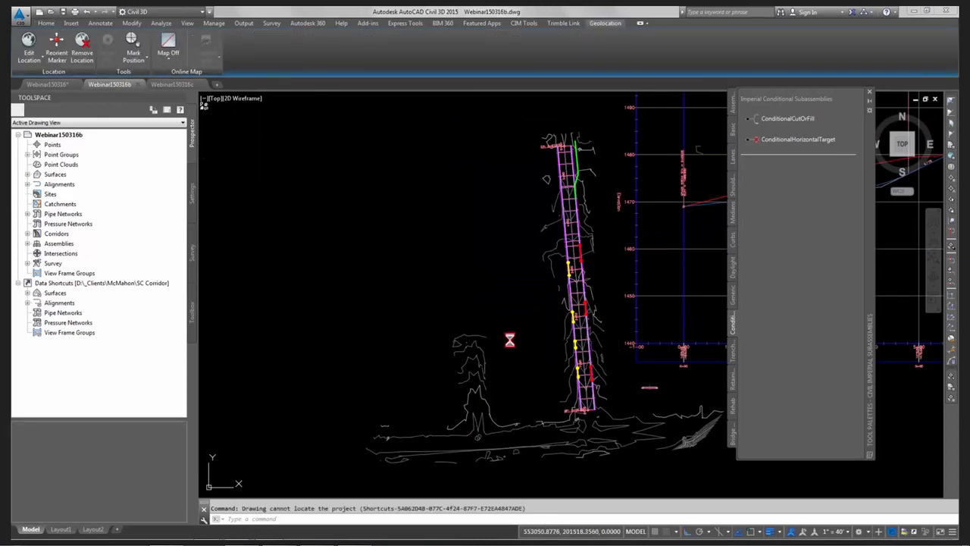
{"action": "scroll", "coordinate": [507, 341], "scroll_direction": "up", "scroll_amount": 5}
{"action": "scroll", "coordinate": [480, 376], "scroll_direction": "down", "scroll_amount": 2}
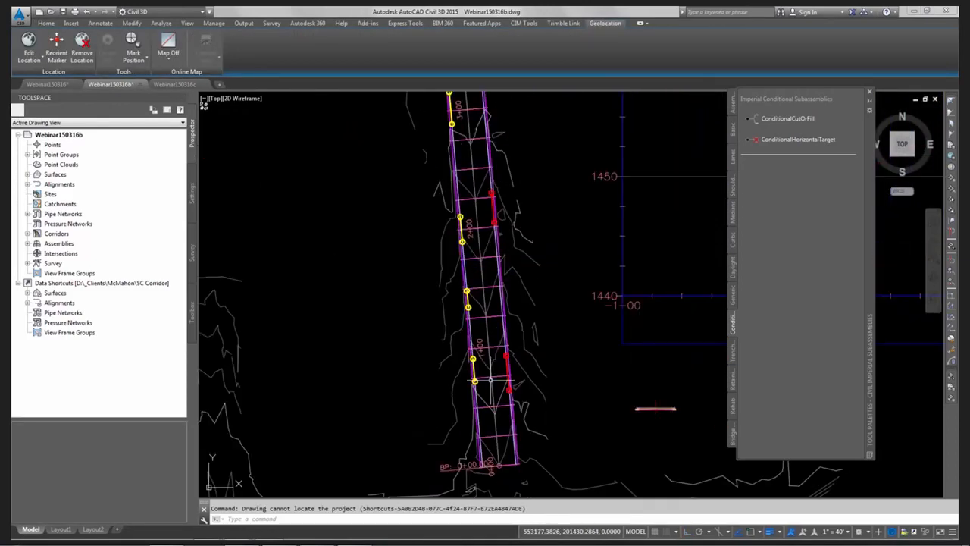
Examine the yellow and red driveway polylines along the corridor edges and the curb-and-gutter assembly beside the profile view
{"action": "middle_click_drag", "start_coordinate": [489, 386], "coordinate": [395, 323]}
{"action": "scroll", "coordinate": [396, 336], "scroll_direction": "up", "scroll_amount": 2}
{"action": "scroll", "coordinate": [397, 336], "scroll_direction": "up", "scroll_amount": 2}
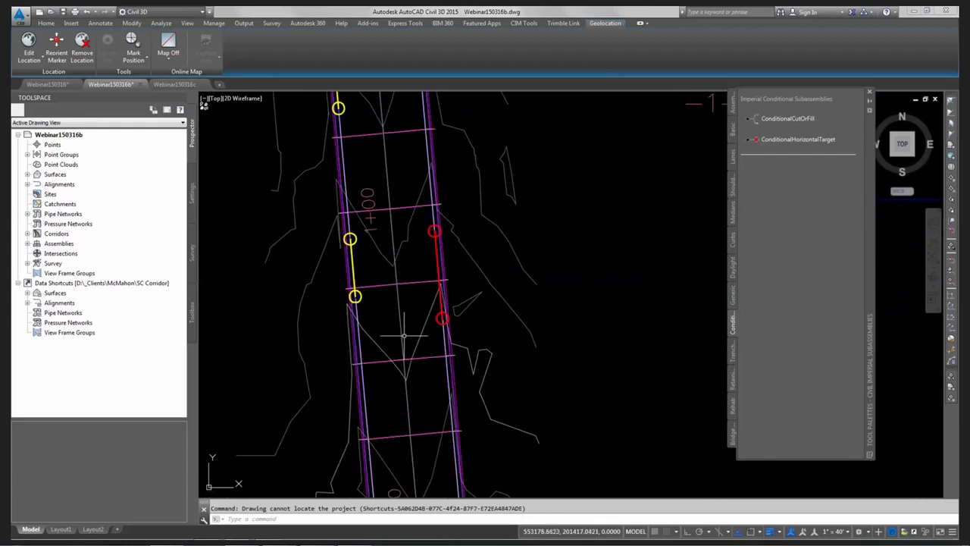
{"action": "scroll", "coordinate": [410, 336], "scroll_direction": "down", "scroll_amount": 2}
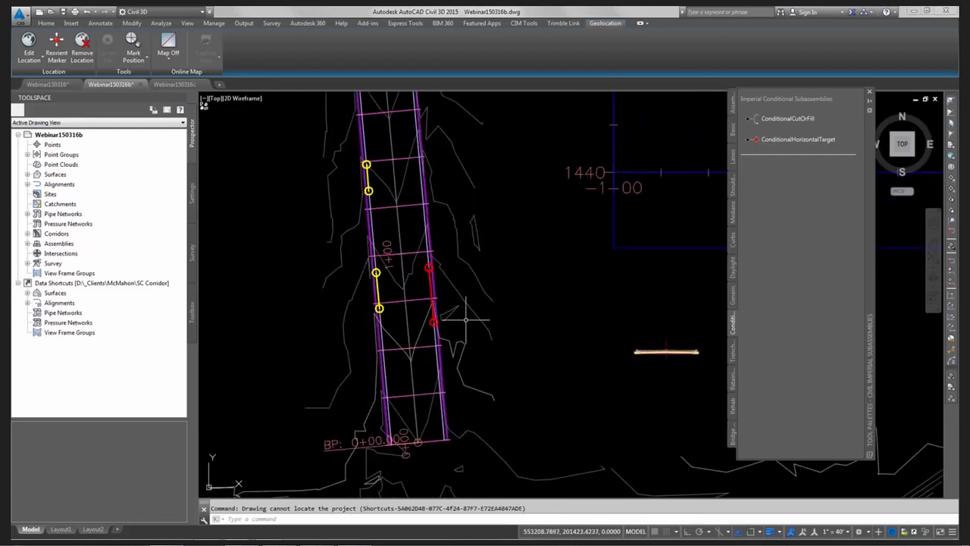
{"action": "scroll", "coordinate": [467, 319], "scroll_direction": "down", "scroll_amount": 2}
{"action": "scroll", "coordinate": [626, 341], "scroll_direction": "up", "scroll_amount": 8}
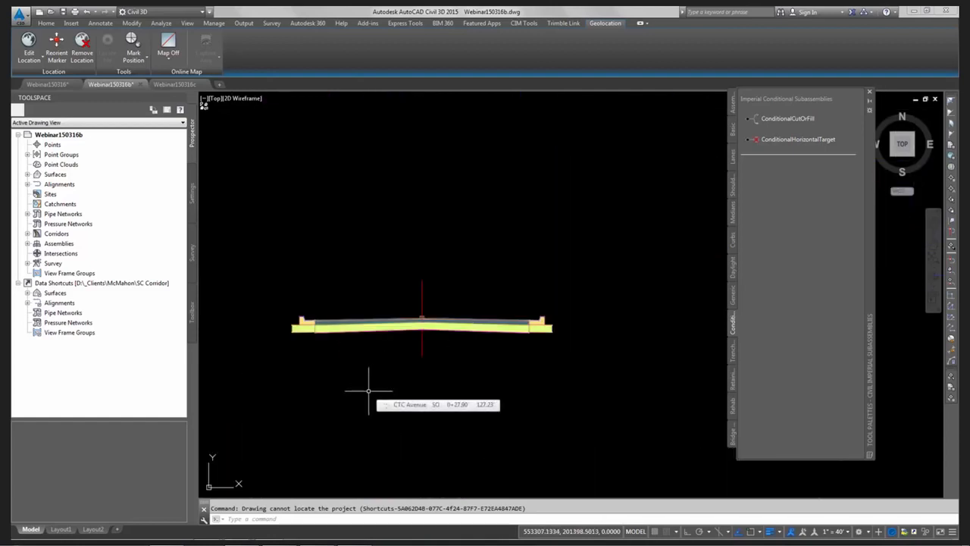
{"action": "scroll", "coordinate": [342, 374], "scroll_direction": "down", "scroll_amount": 8}
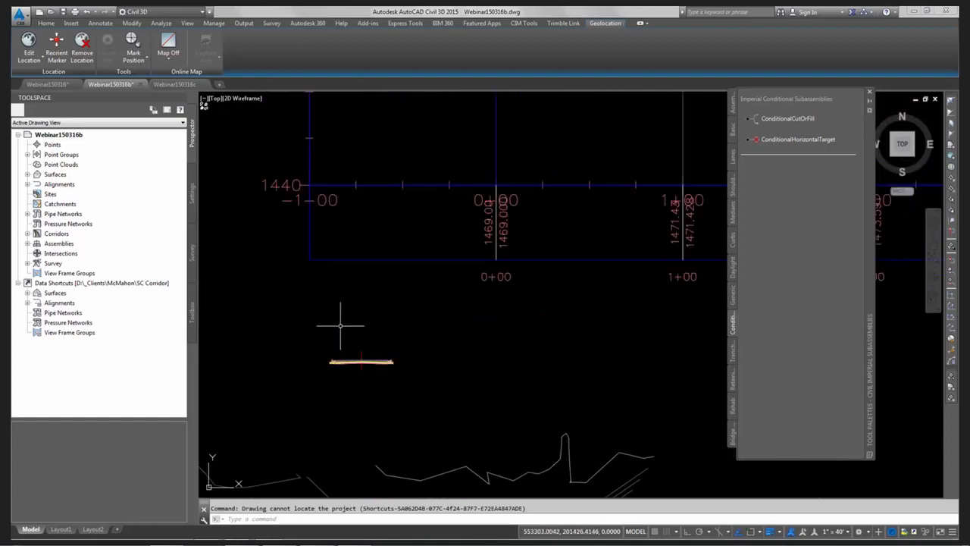
{"action": "middle_click_drag", "start_coordinate": [277, 268], "coordinate": [526, 290]}
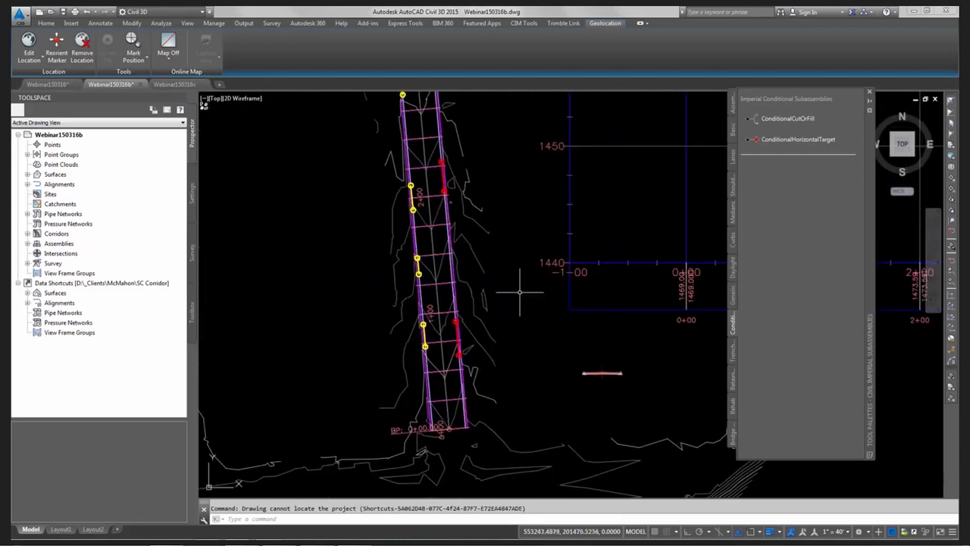
{"action": "scroll", "coordinate": [476, 243], "scroll_direction": "down", "scroll_amount": 4}
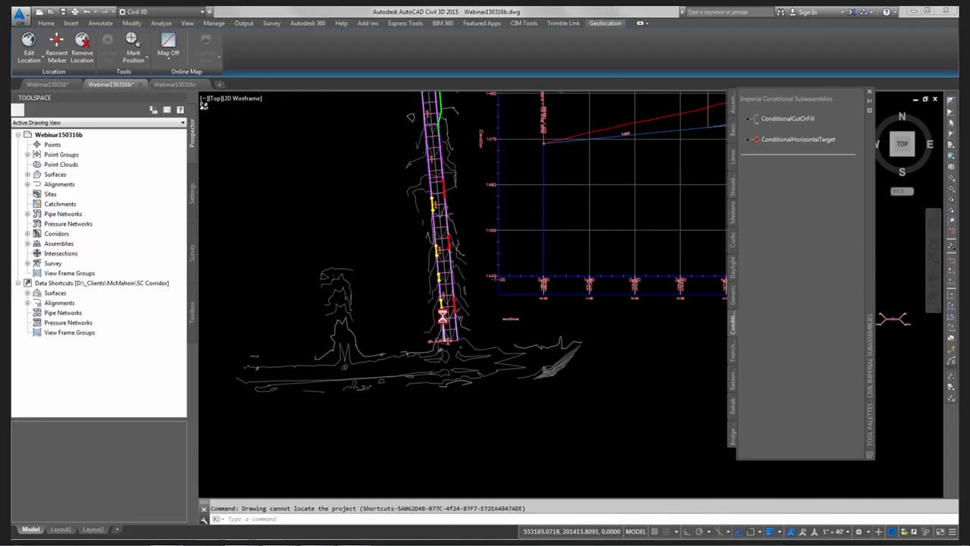
{"action": "scroll", "coordinate": [437, 319], "scroll_direction": "up", "scroll_amount": 8}
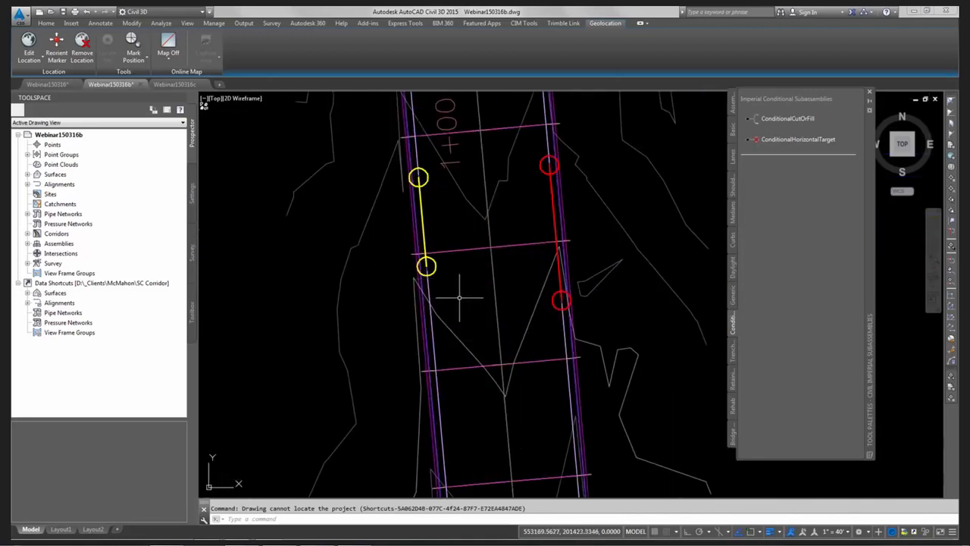
{"action": "mouse_move", "coordinate": [453, 282]}
{"action": "scroll", "coordinate": [432, 272], "scroll_direction": "down", "scroll_amount": 6}
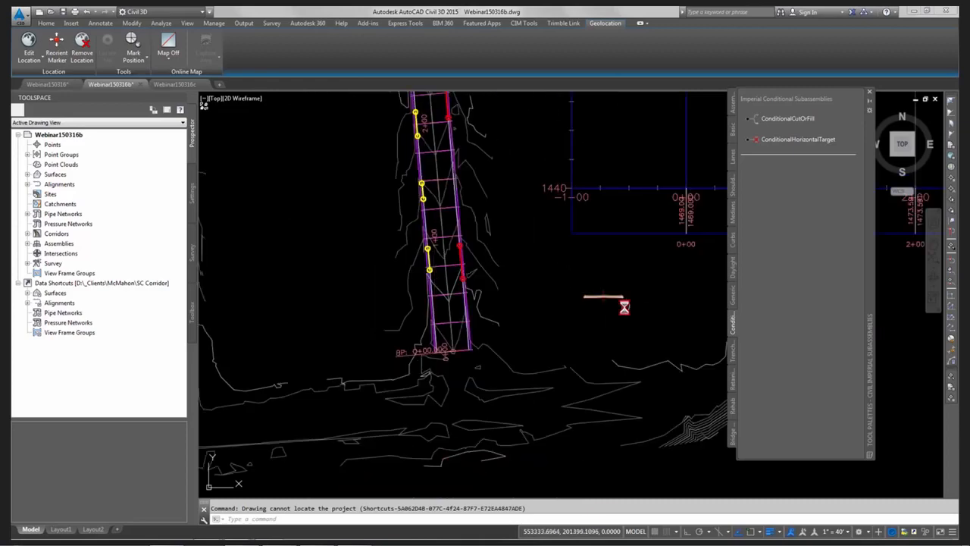
Erase the curb and gutter subassembly from the right side of the assembly
{"action": "middle_click_drag", "start_coordinate": [624, 307], "coordinate": [464, 306]}
{"action": "scroll", "coordinate": [462, 304], "scroll_direction": "up", "scroll_amount": 6}
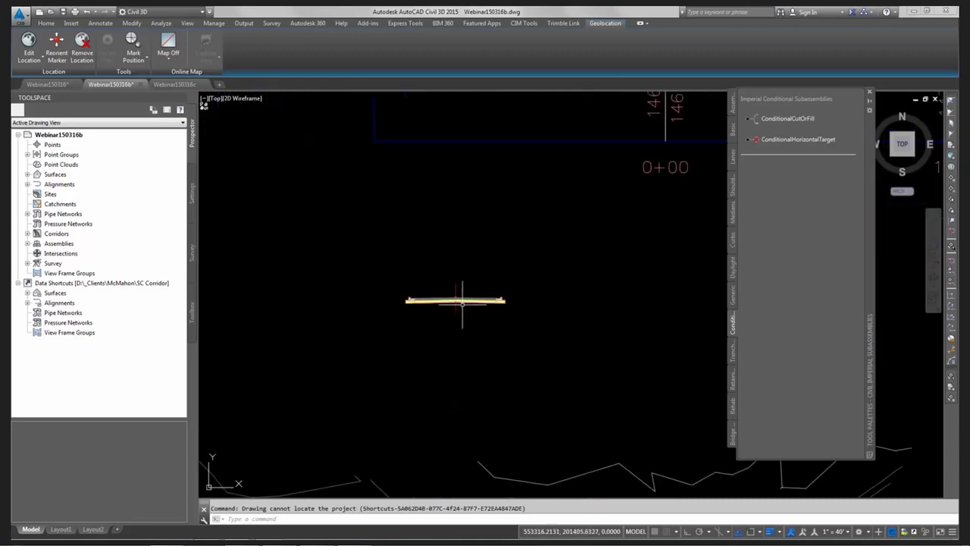
{"action": "key", "text": "Escape"}
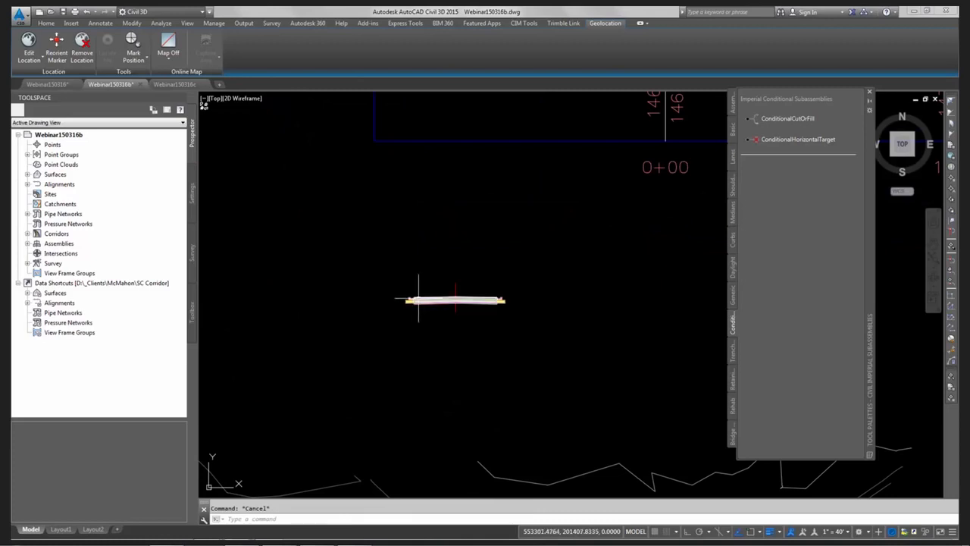
{"action": "scroll", "coordinate": [354, 311], "scroll_direction": "up", "scroll_amount": 2}
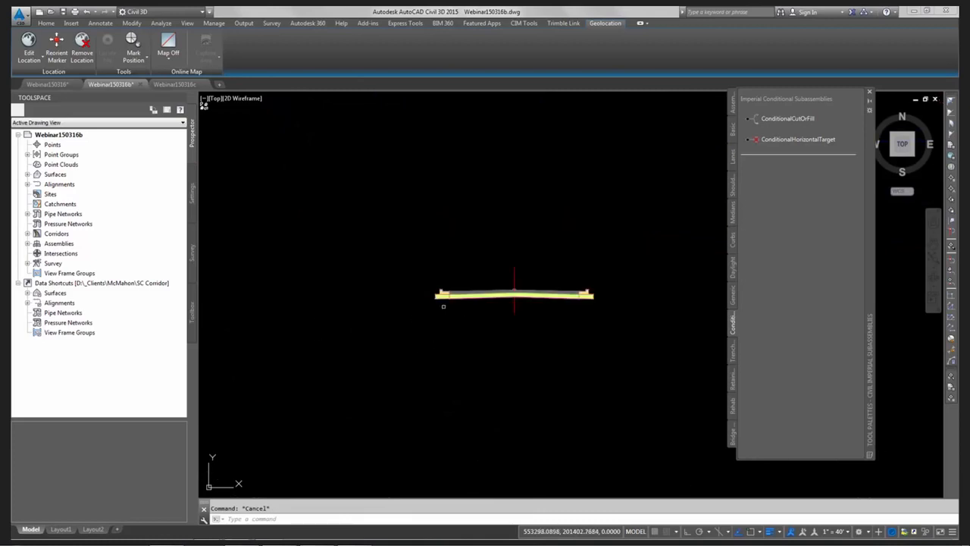
{"action": "type", "text": "e"}
{"action": "key", "text": "Return"}
{"action": "left_click", "coordinate": [596, 296]}
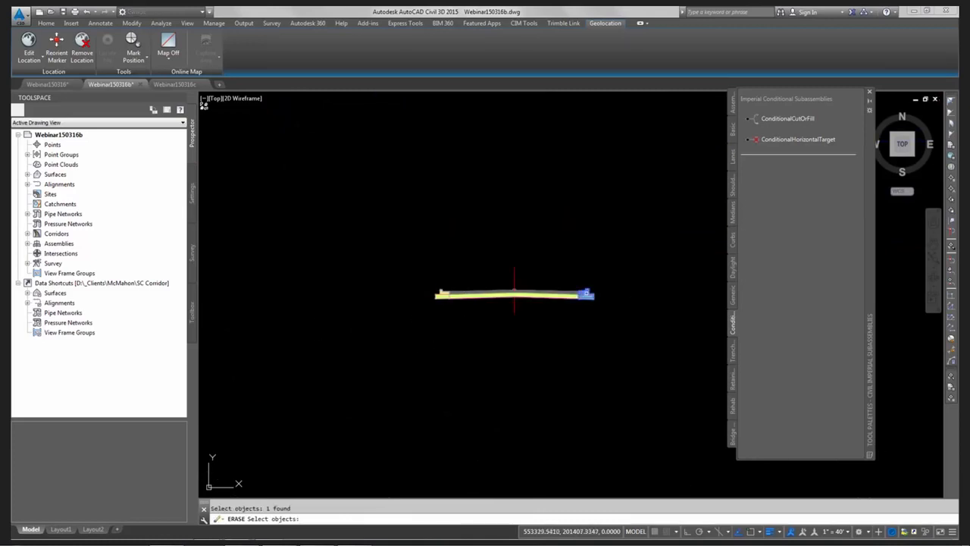
{"action": "key", "text": "Return"}
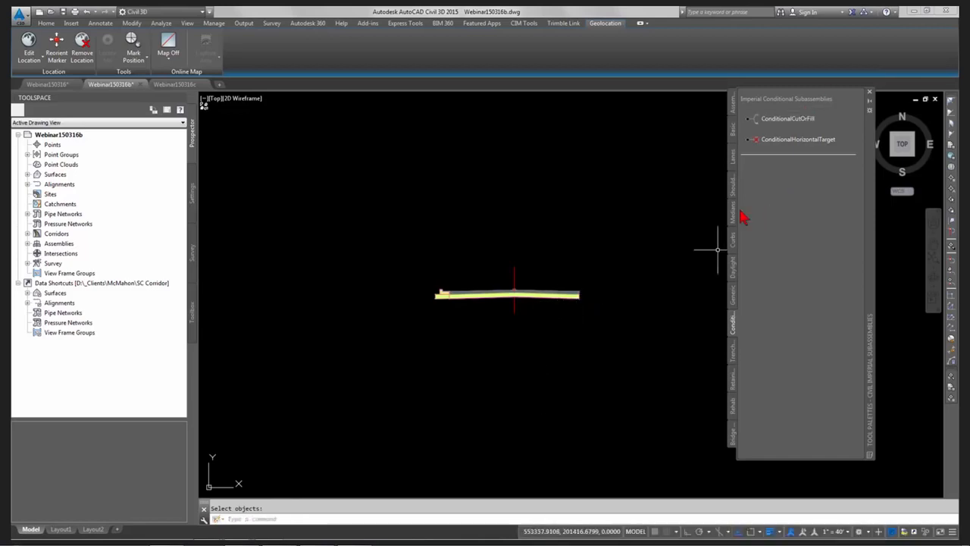
Attach a ConditionalHorizontalTarget subassembly with side Right and type Target Found to the right lane's top outer edge
{"action": "left_click", "coordinate": [769, 142]}
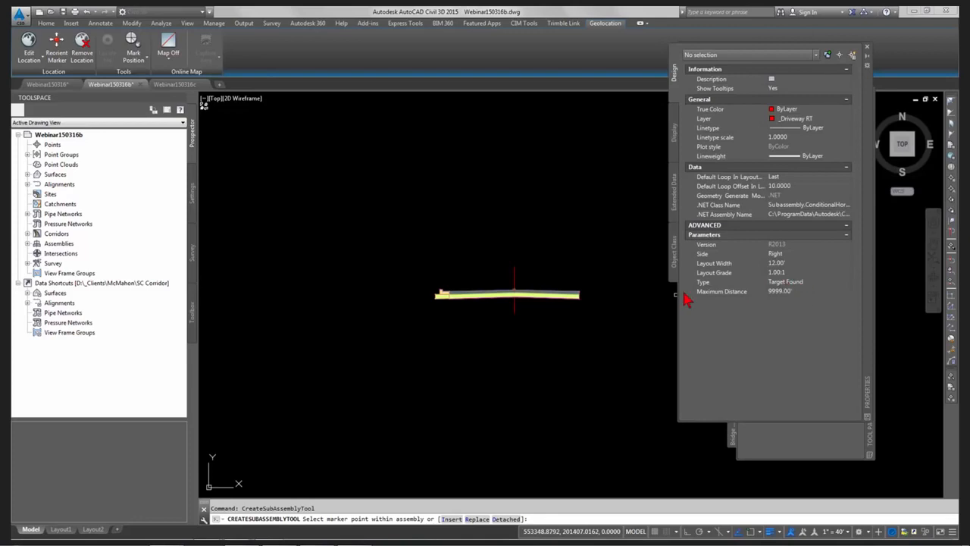
{"action": "scroll", "coordinate": [593, 289], "scroll_direction": "up", "scroll_amount": 5}
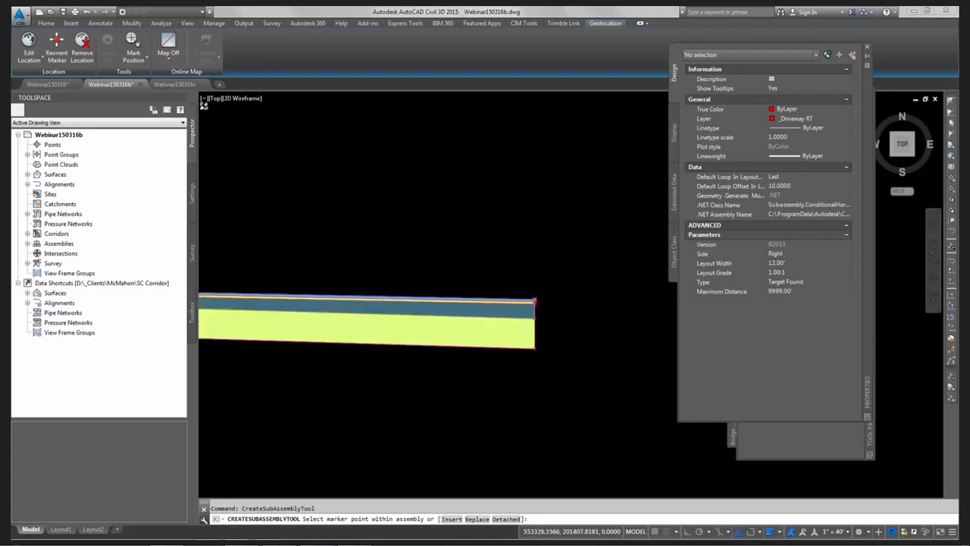
{"action": "scroll", "coordinate": [534, 300], "scroll_direction": "up", "scroll_amount": 3}
{"action": "left_click", "coordinate": [517, 310]}
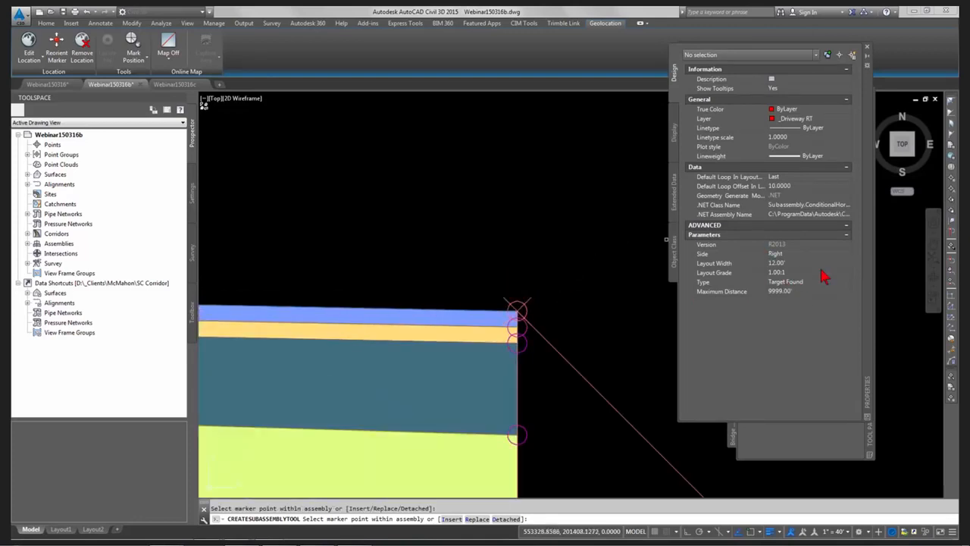
Attach a second conditional horizontal target of type Target Not Found to the same lane edge point, and end the command
{"action": "left_click", "coordinate": [808, 281]}
{"action": "left_click", "coordinate": [802, 301]}
{"action": "left_click", "coordinate": [519, 309]}
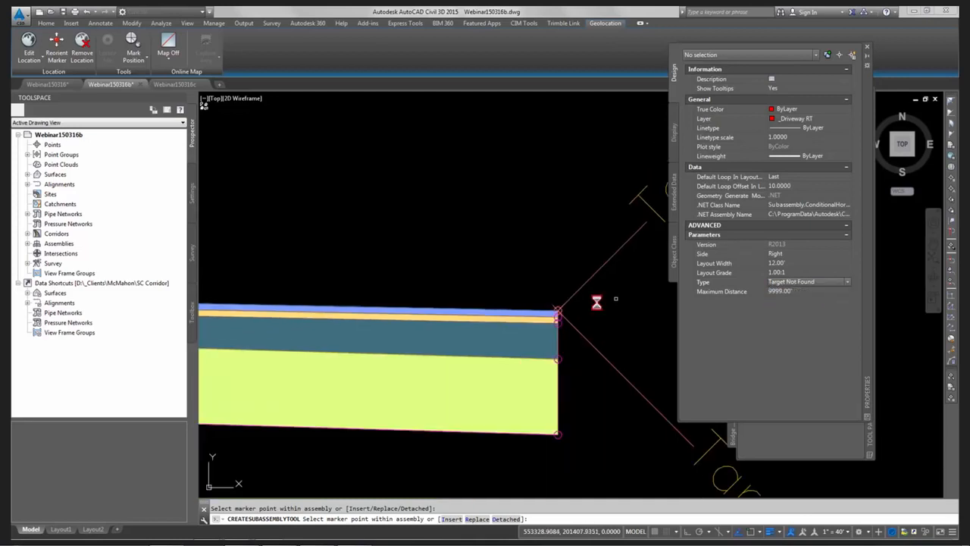
{"action": "key", "text": "Escape"}
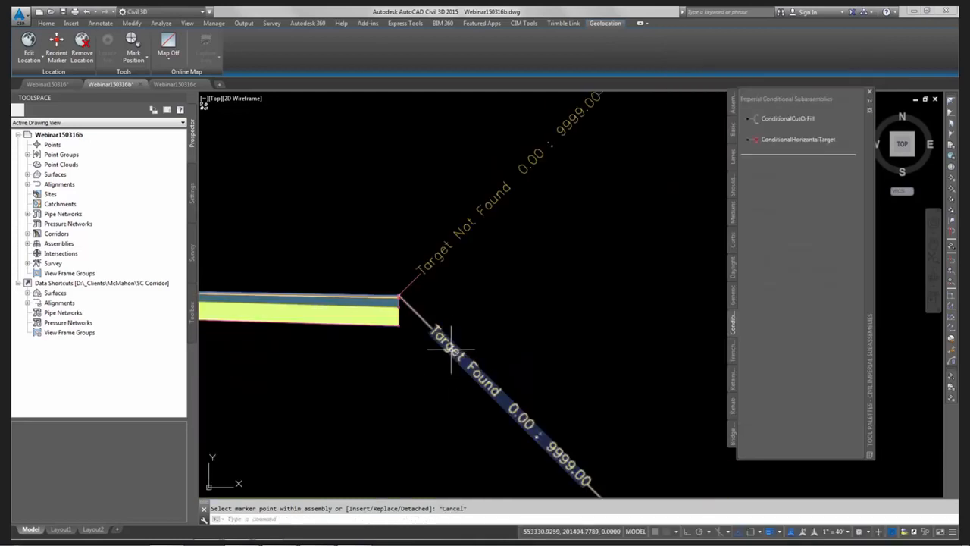
Rename the Target Found subassembly as Driveway RT in its subassembly properties
{"action": "left_click", "coordinate": [452, 349]}
{"action": "right_click", "coordinate": [454, 350]}
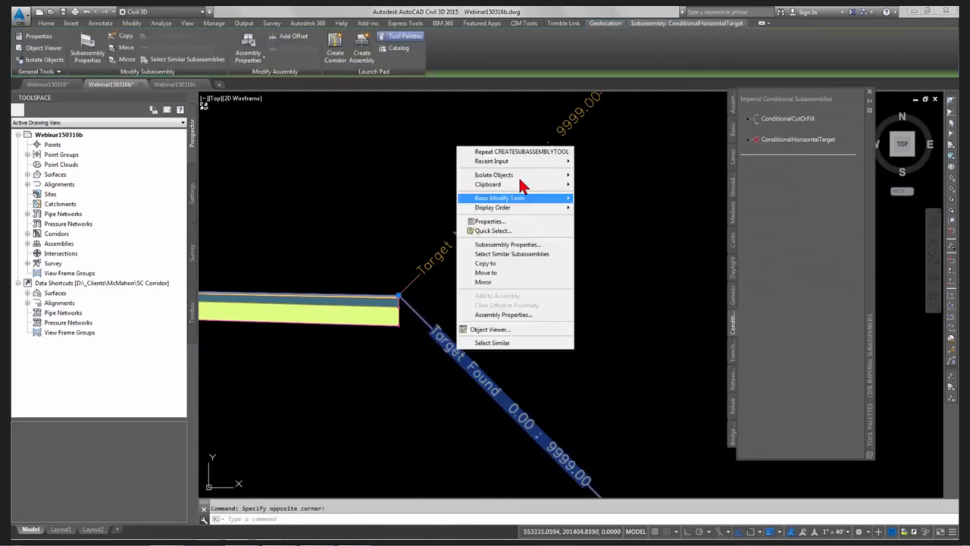
{"action": "left_click", "coordinate": [507, 242]}
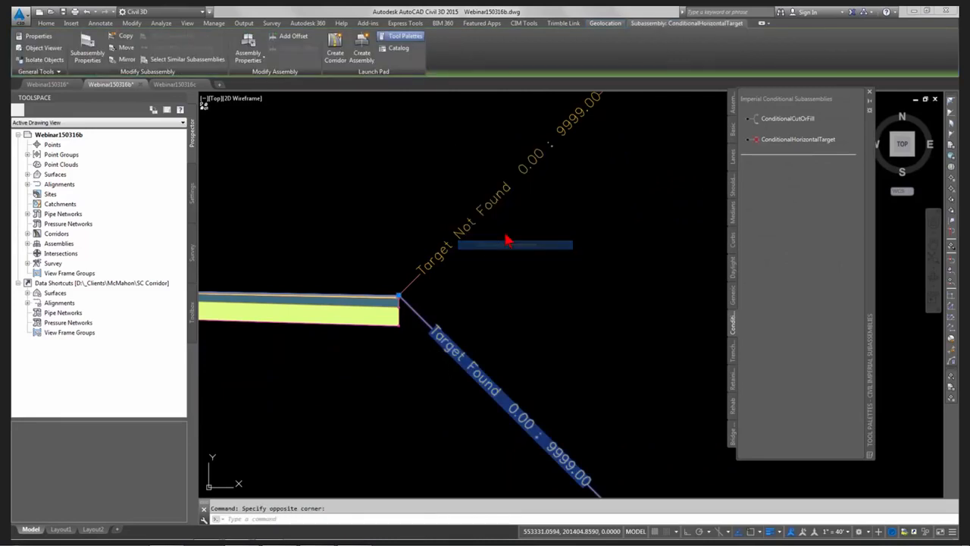
{"action": "type", "text": "D"}
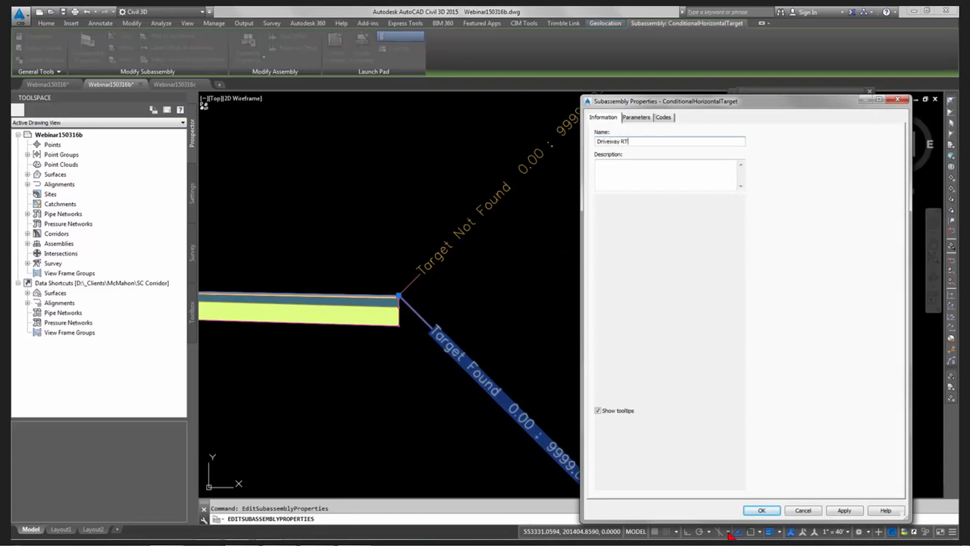
{"action": "type", "text": "riveway RT"}
{"action": "left_click", "coordinate": [762, 510]}
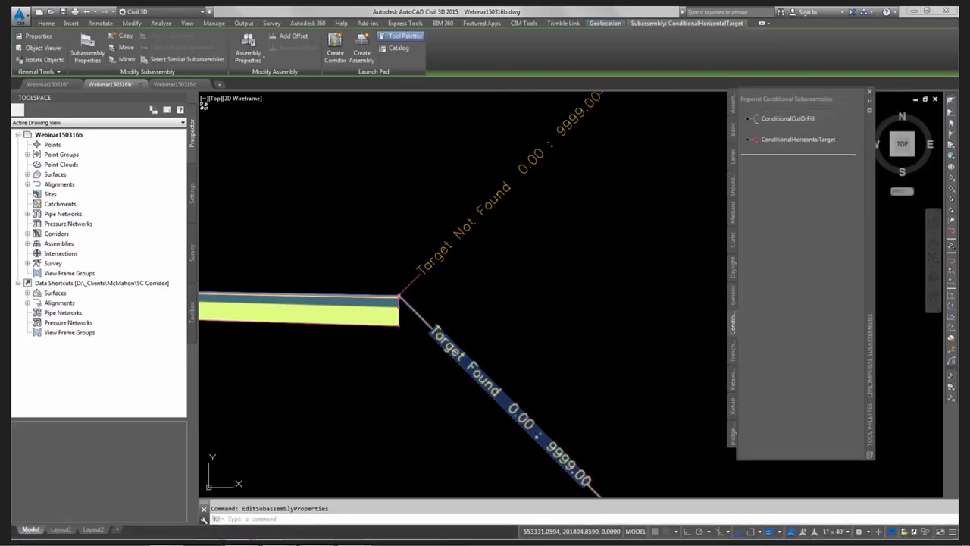
Rename the Target Not Found subassembly as Driveway RT NF in its subassembly properties
{"action": "left_click", "coordinate": [444, 242]}
{"action": "right_click", "coordinate": [485, 251]}
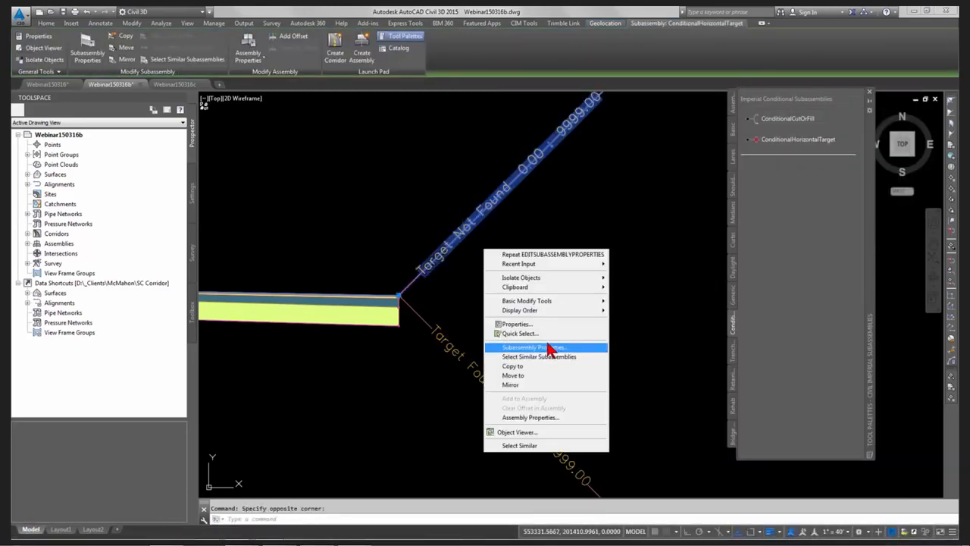
{"action": "left_click", "coordinate": [549, 348]}
{"action": "type", "text": "Driveway RT NF"}
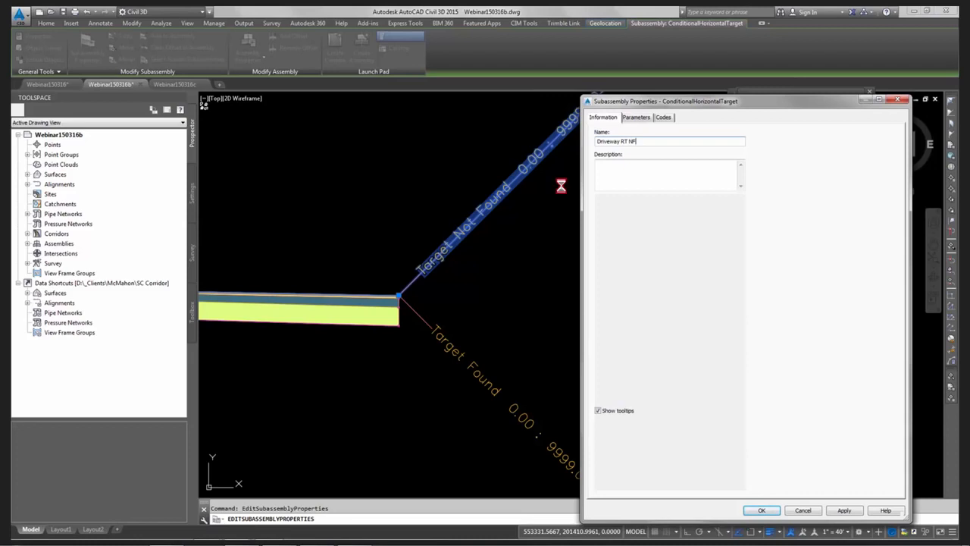
{"action": "key", "text": "Return"}
{"action": "scroll", "coordinate": [444, 255], "scroll_direction": "down", "scroll_amount": 5}
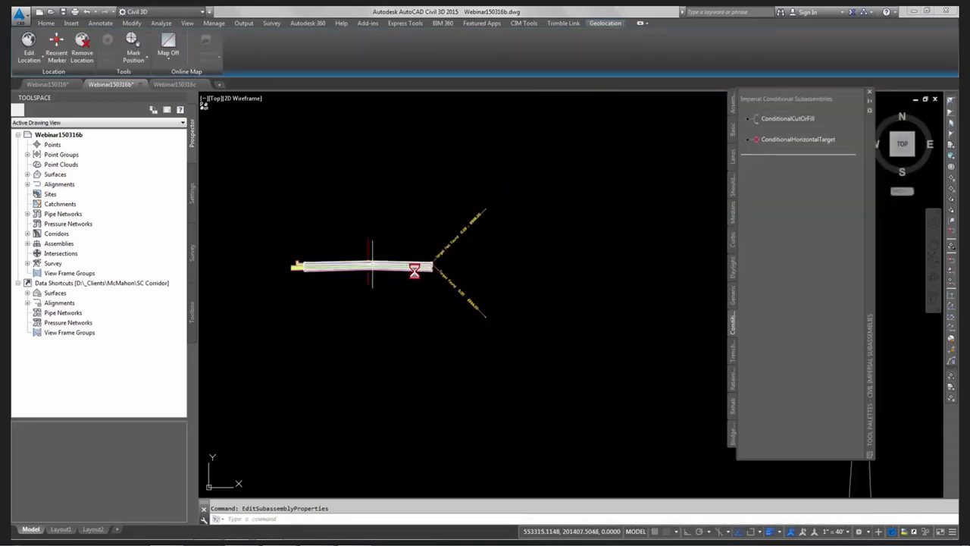
{"action": "middle_click_drag", "start_coordinate": [372, 264], "coordinate": [433, 260]}
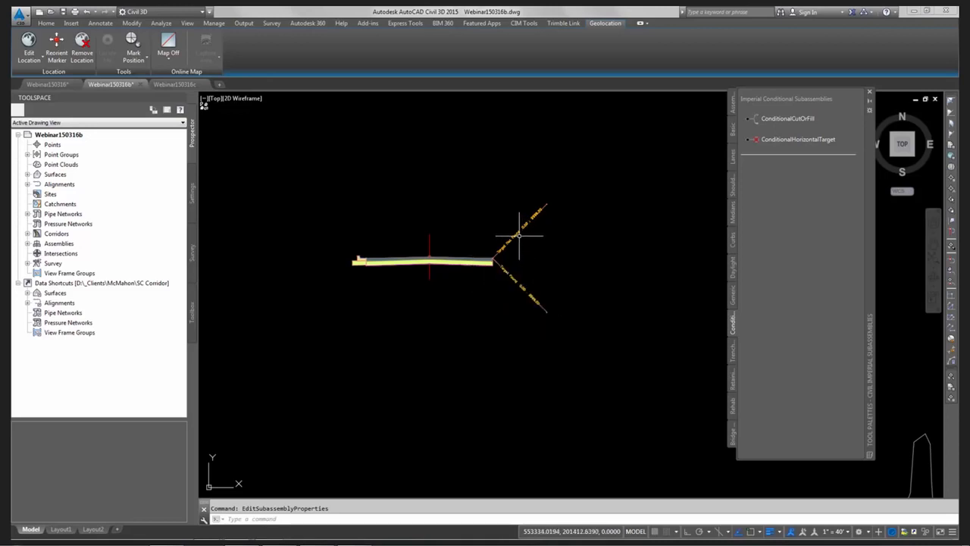
{"action": "left_click", "coordinate": [534, 216]}
{"action": "scroll", "coordinate": [521, 262], "scroll_direction": "up", "scroll_amount": 2}
{"action": "key", "text": "Escape"}
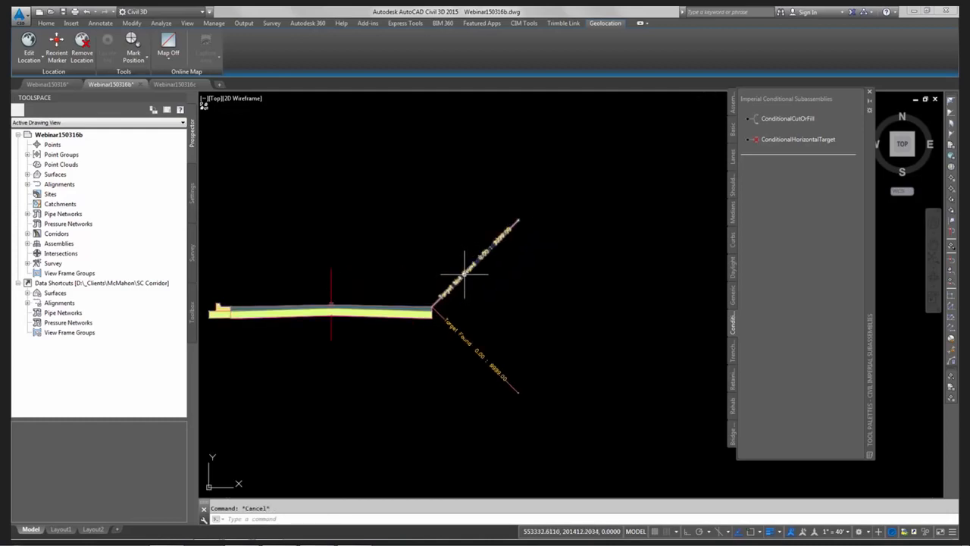
{"action": "middle_click_drag", "start_coordinate": [488, 278], "coordinate": [552, 270]}
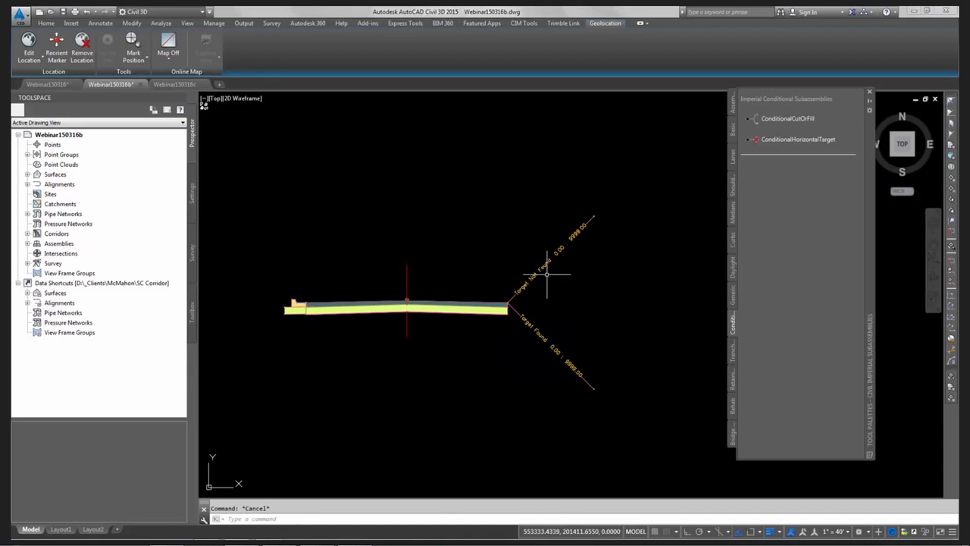
Mirror the left curb and gutter subassembly onto the end of the right Target Not Found branch
{"action": "left_click", "coordinate": [286, 308]}
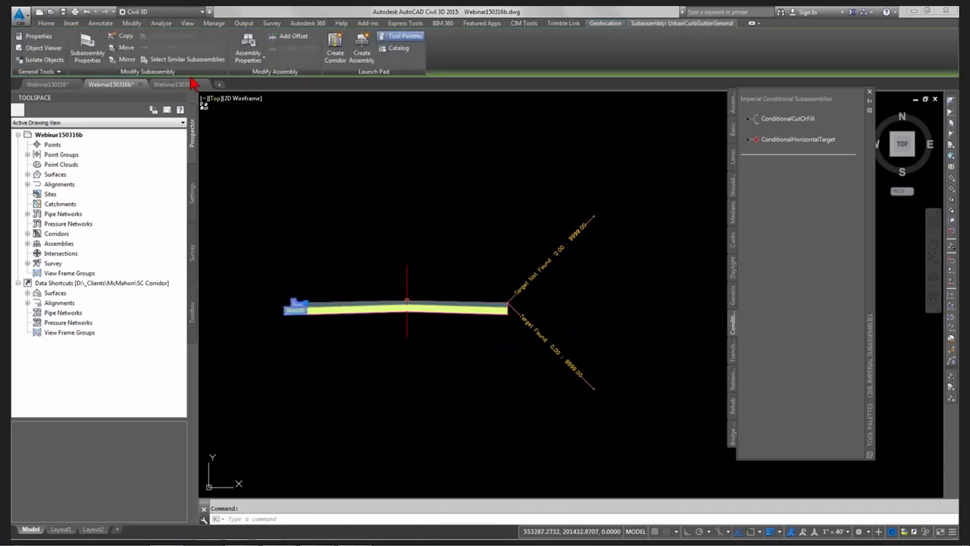
{"action": "left_click", "coordinate": [127, 60]}
{"action": "scroll", "coordinate": [595, 218], "scroll_direction": "up", "scroll_amount": 5}
{"action": "scroll", "coordinate": [567, 242], "scroll_direction": "down", "scroll_amount": 6}
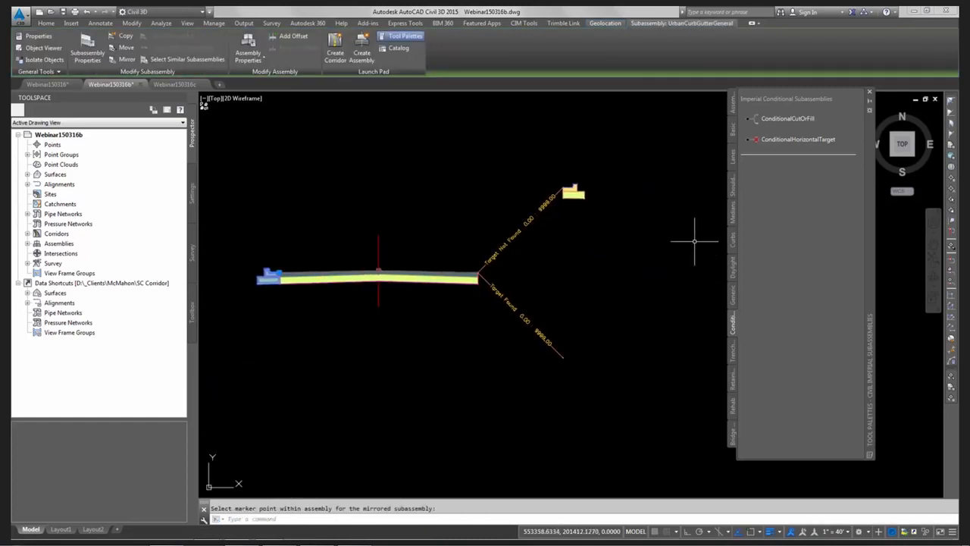
Attach an UrbanCurbGutterValley1 curb on the right side to the end of the right Target Found branch
{"action": "left_click", "coordinate": [734, 241]}
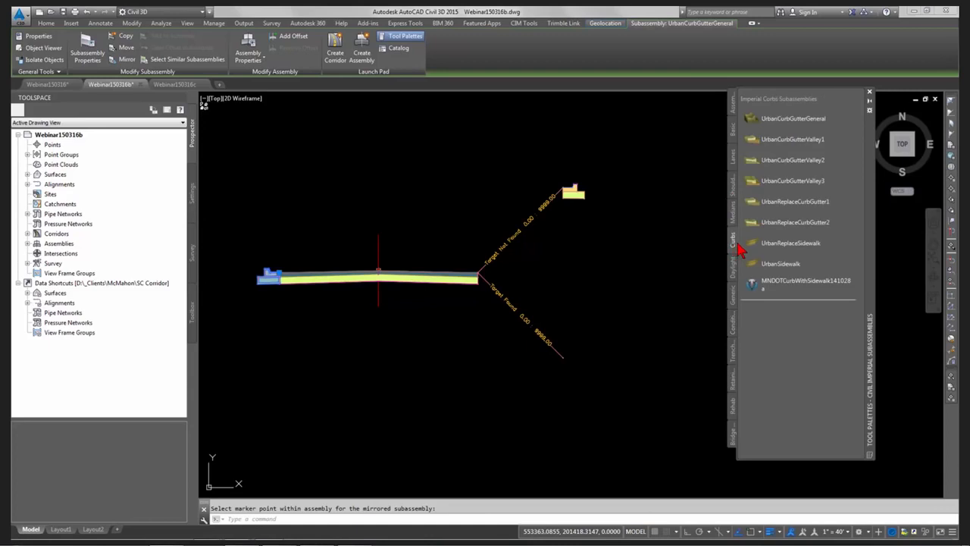
{"action": "left_click", "coordinate": [769, 141]}
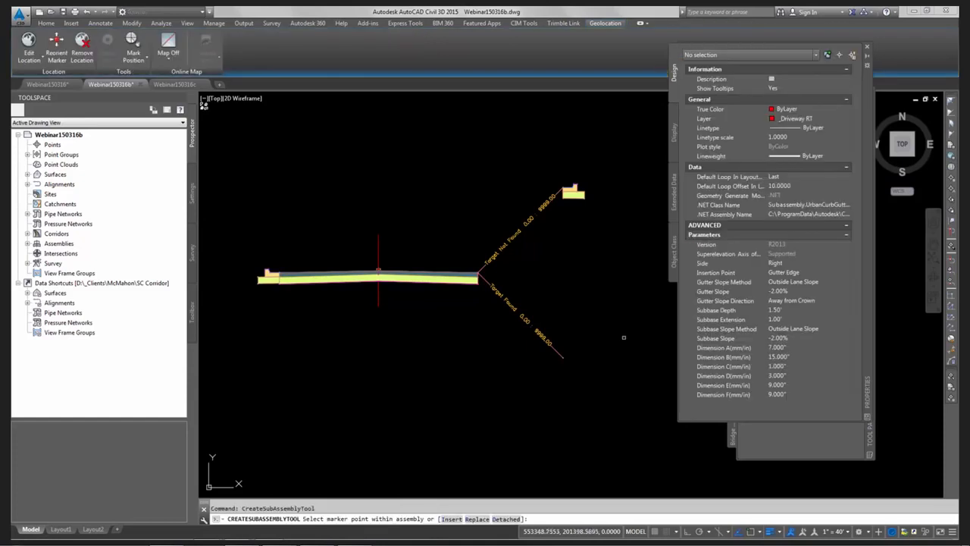
{"action": "scroll", "coordinate": [545, 366], "scroll_direction": "up", "scroll_amount": 5}
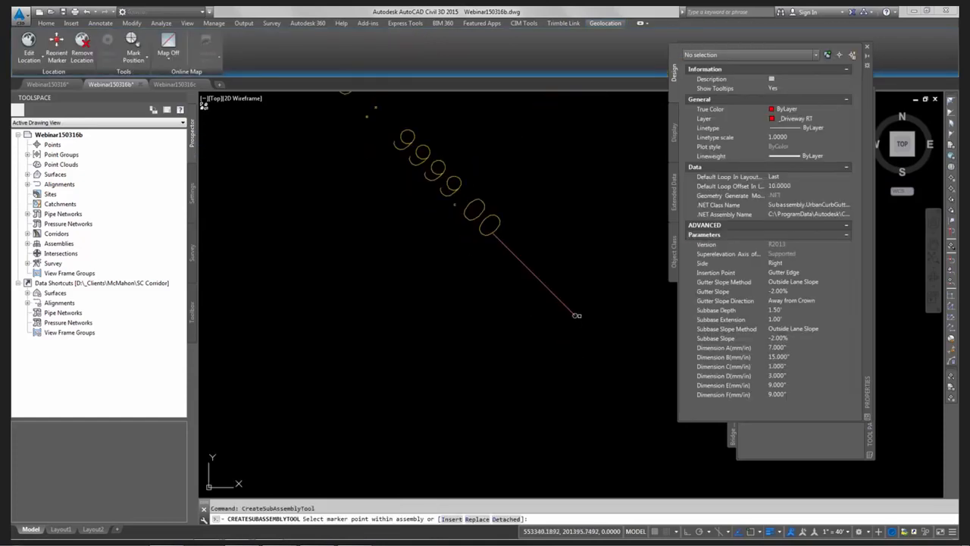
{"action": "left_click", "coordinate": [576, 316]}
{"action": "scroll", "coordinate": [570, 344], "scroll_direction": "down", "scroll_amount": 4}
{"action": "middle_click_drag", "start_coordinate": [540, 347], "coordinate": [363, 361]}
{"action": "scroll", "coordinate": [363, 361], "scroll_direction": "down", "scroll_amount": 5}
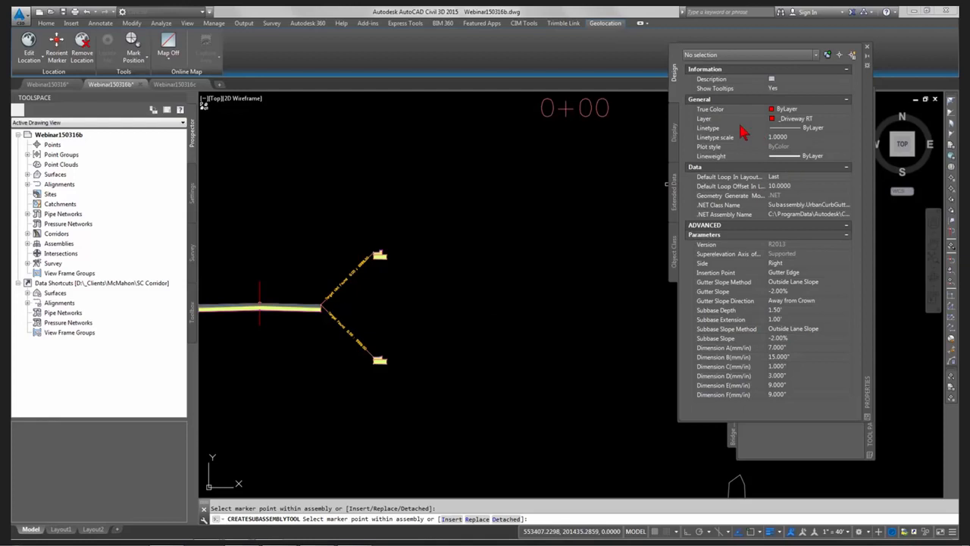
Attach a right-side GenericPavementStructure subassembly to the top back of the valley curb, and end the command
{"action": "mouse_move", "coordinate": [870, 320]}
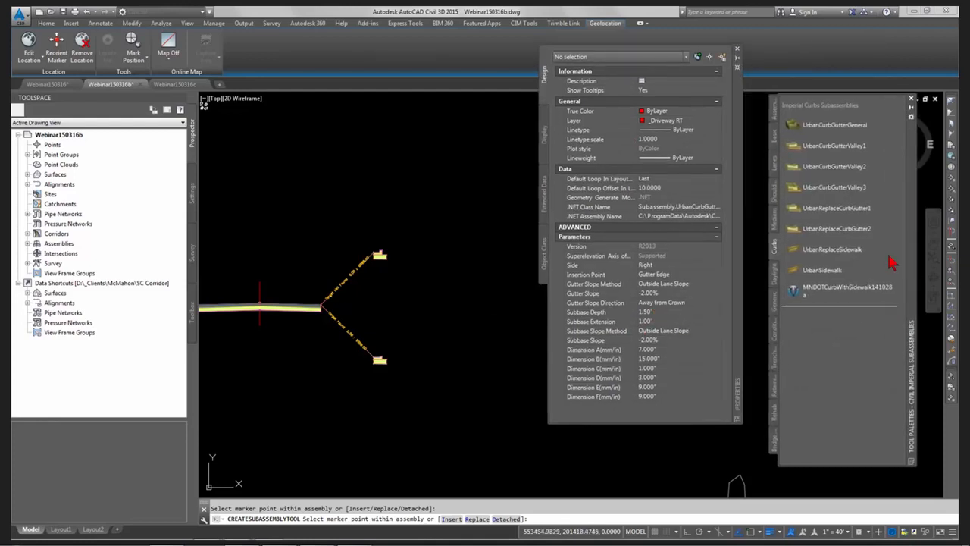
{"action": "left_click", "coordinate": [771, 164]}
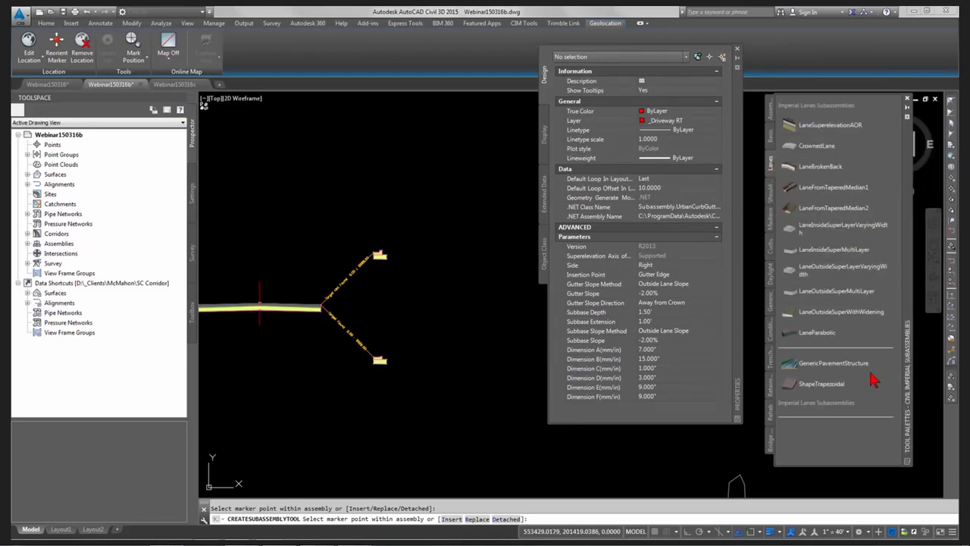
{"action": "left_click", "coordinate": [834, 364]}
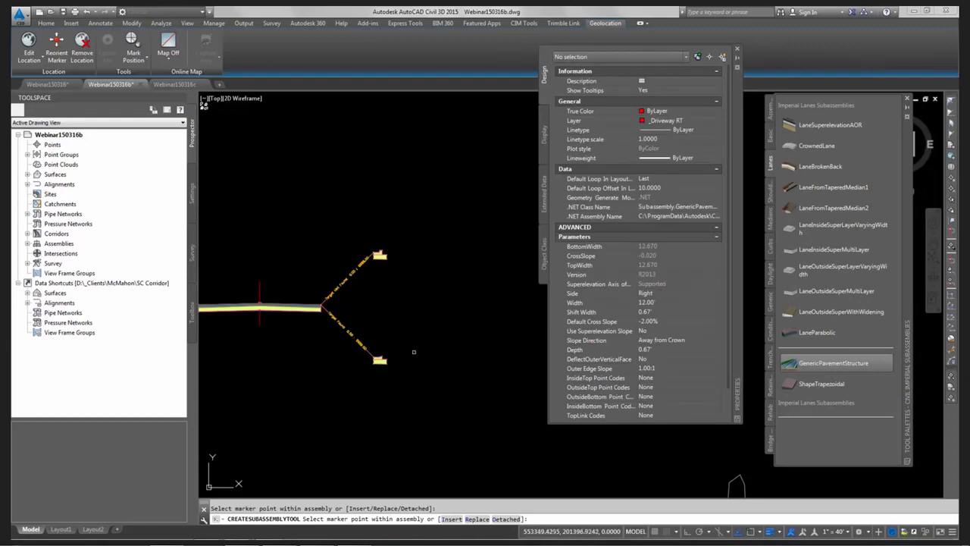
{"action": "scroll", "coordinate": [379, 357], "scroll_direction": "up", "scroll_amount": 5}
{"action": "scroll", "coordinate": [355, 285], "scroll_direction": "up", "scroll_amount": 6}
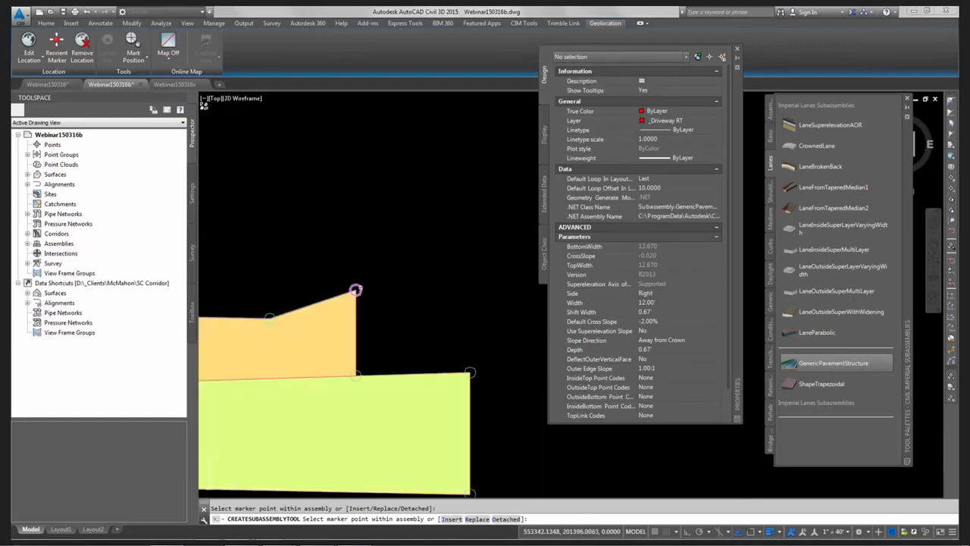
{"action": "scroll", "coordinate": [356, 290], "scroll_direction": "down", "scroll_amount": 9}
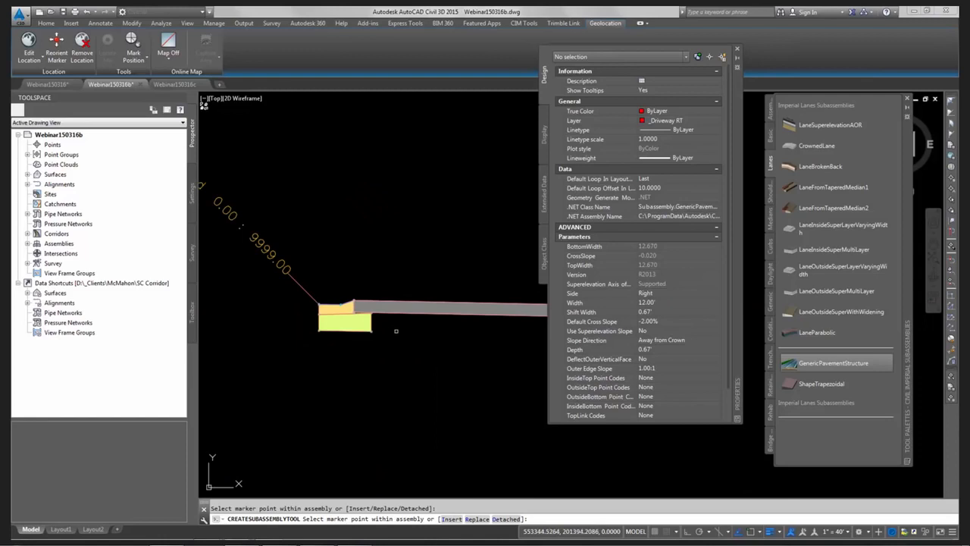
{"action": "middle_click_drag", "start_coordinate": [396, 332], "coordinate": [311, 303]}
{"action": "key", "text": "Escape"}
Set the default cross slope of the new pavement subassembly to 2% in its subassembly properties
{"action": "left_click", "coordinate": [387, 283]}
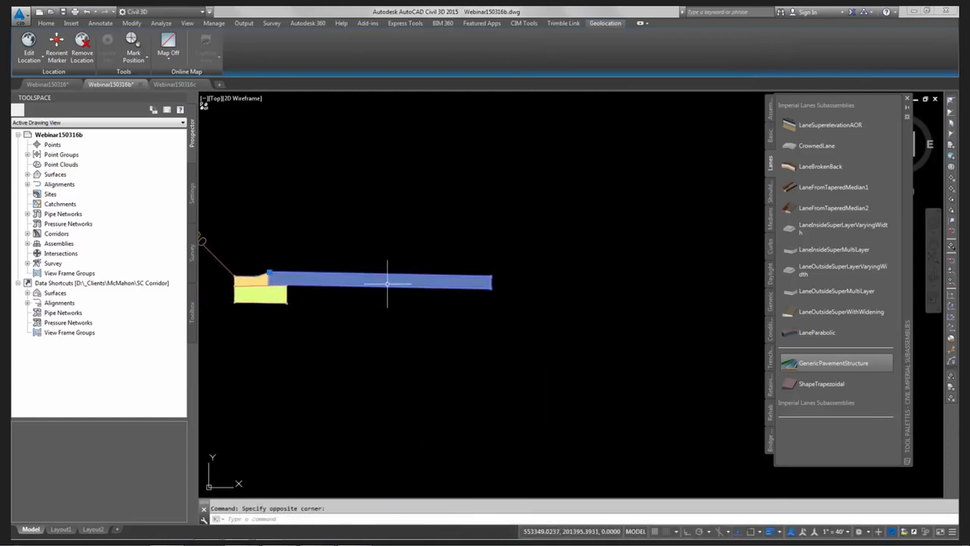
{"action": "right_click", "coordinate": [387, 282]}
{"action": "left_click", "coordinate": [475, 385]}
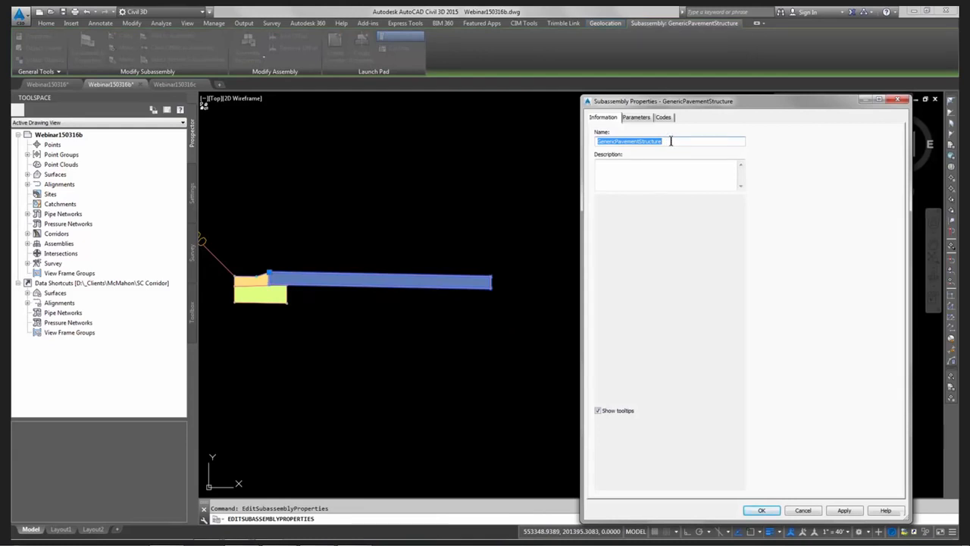
{"action": "left_click", "coordinate": [638, 119]}
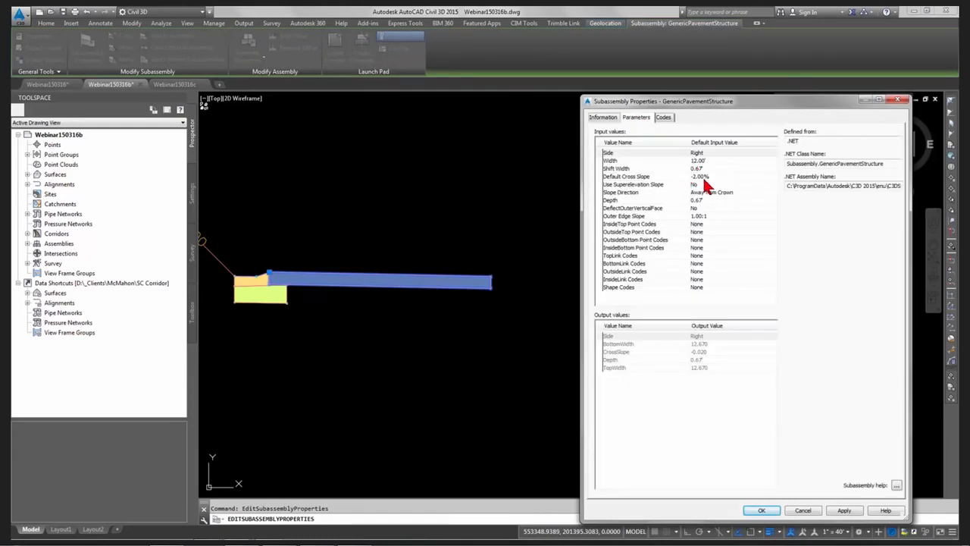
{"action": "left_click", "coordinate": [705, 178]}
{"action": "left_click", "coordinate": [706, 177]}
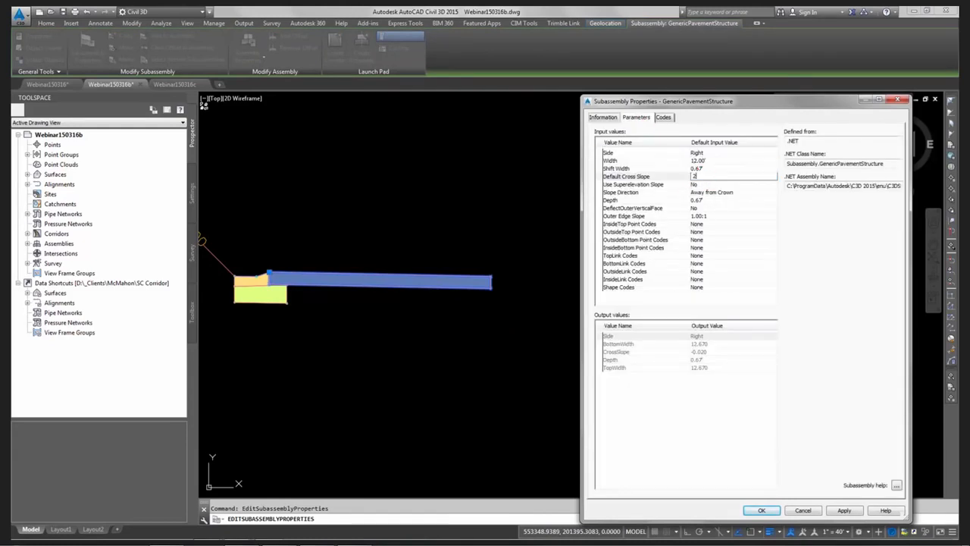
{"action": "type", "text": "2"}
{"action": "key", "text": "Return"}
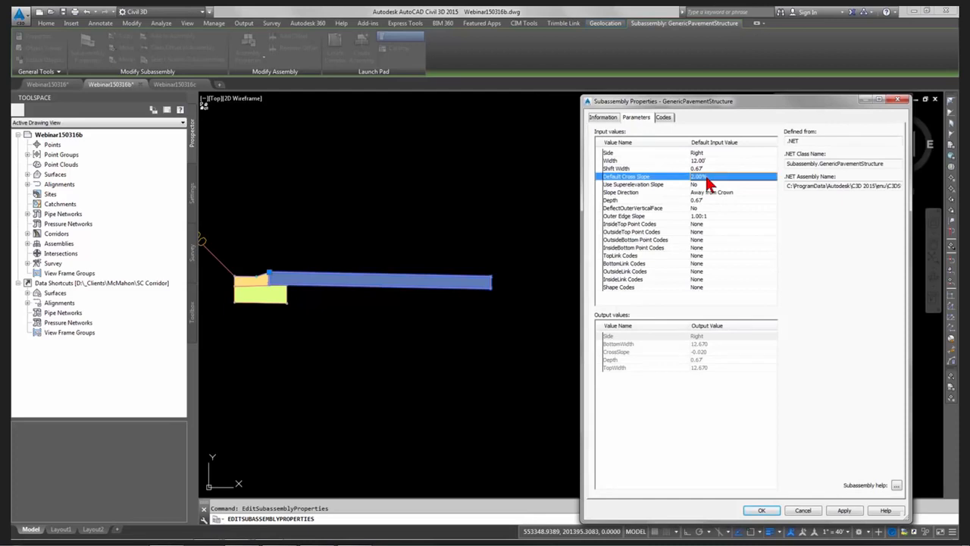
{"action": "left_click", "coordinate": [761, 514]}
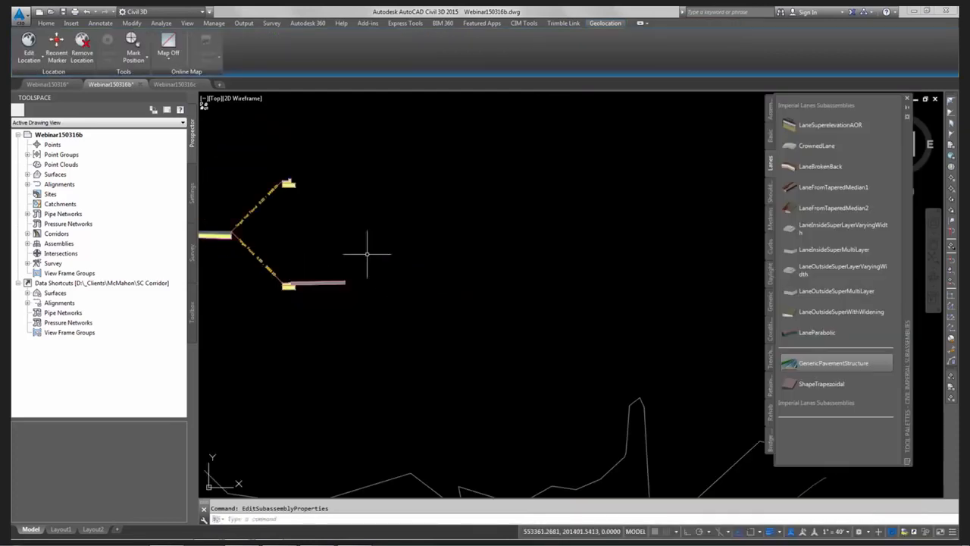
Erase the curb and gutter subassembly from the outer edge of the left lane
{"action": "mouse_move", "coordinate": [367, 254]}
{"action": "middle_mouse_down"}
{"action": "mouse_move", "coordinate": [453, 217]}
{"action": "mouse_move", "coordinate": [581, 219]}
{"action": "middle_mouse_up"}
{"action": "key", "text": "Escape"}
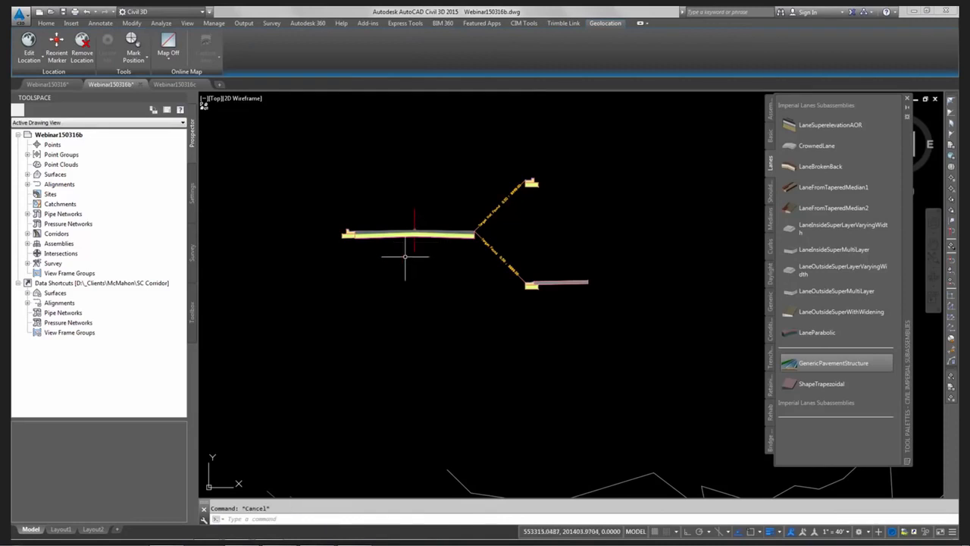
{"action": "scroll", "coordinate": [339, 241], "scroll_direction": "up", "scroll_amount": 2}
{"action": "type", "text": "e"}
{"action": "key", "text": "Return"}
{"action": "left_click", "coordinate": [354, 233]}
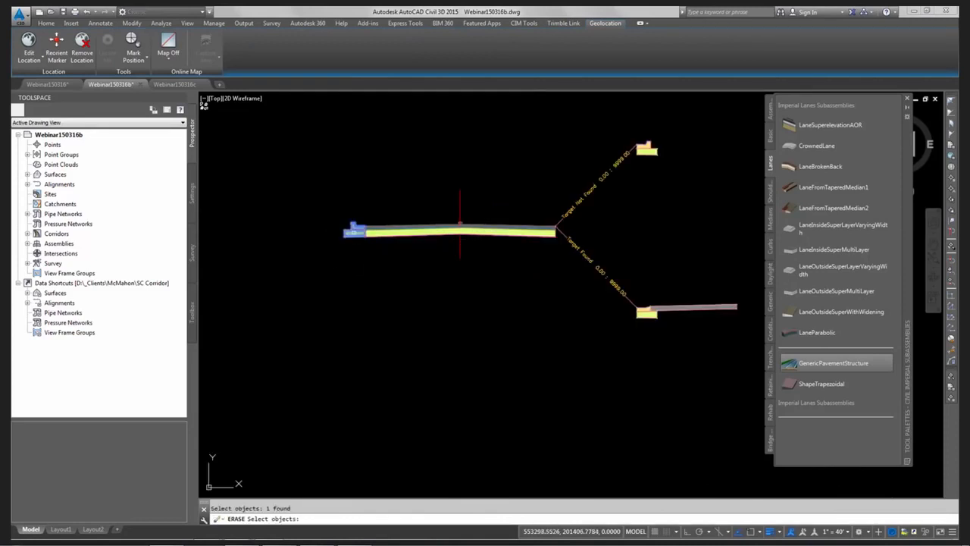
{"action": "key", "text": "Return"}
Mirror both right conditional branches with their curbs and driveway pavement onto the top outer edge point of the left lane
{"action": "middle_click_drag", "start_coordinate": [708, 221], "coordinate": [617, 217]}
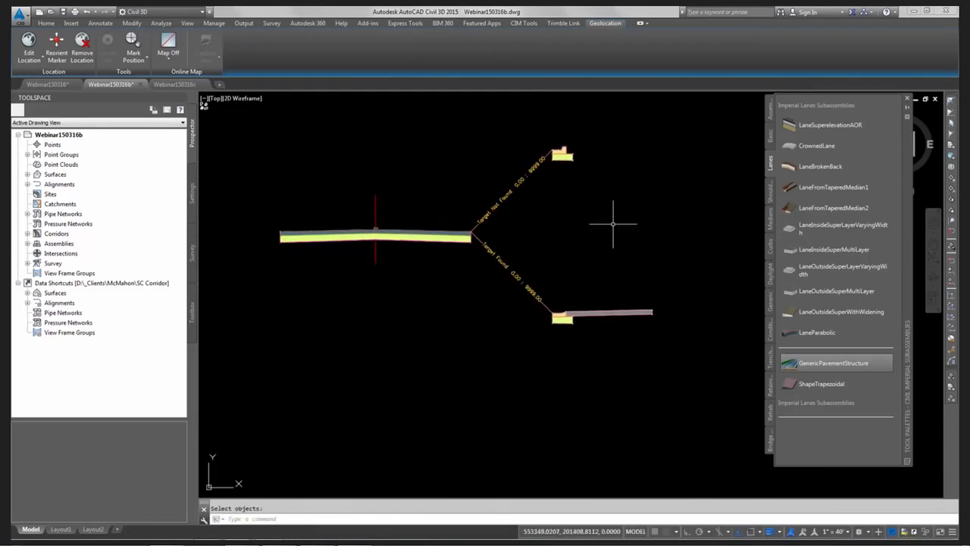
{"action": "left_click", "coordinate": [685, 116]}
{"action": "left_click", "coordinate": [513, 386]}
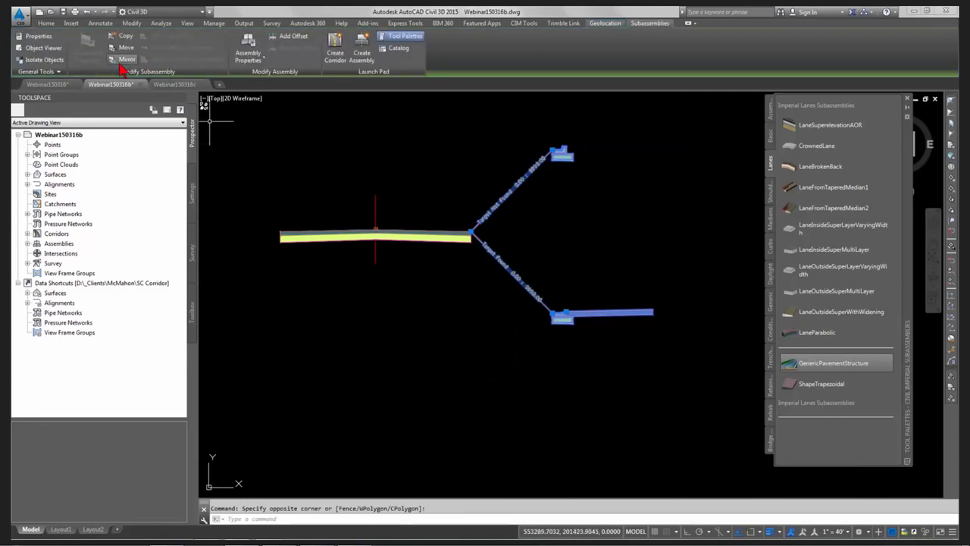
{"action": "left_click", "coordinate": [126, 60]}
{"action": "scroll", "coordinate": [277, 231], "scroll_direction": "up", "scroll_amount": 5}
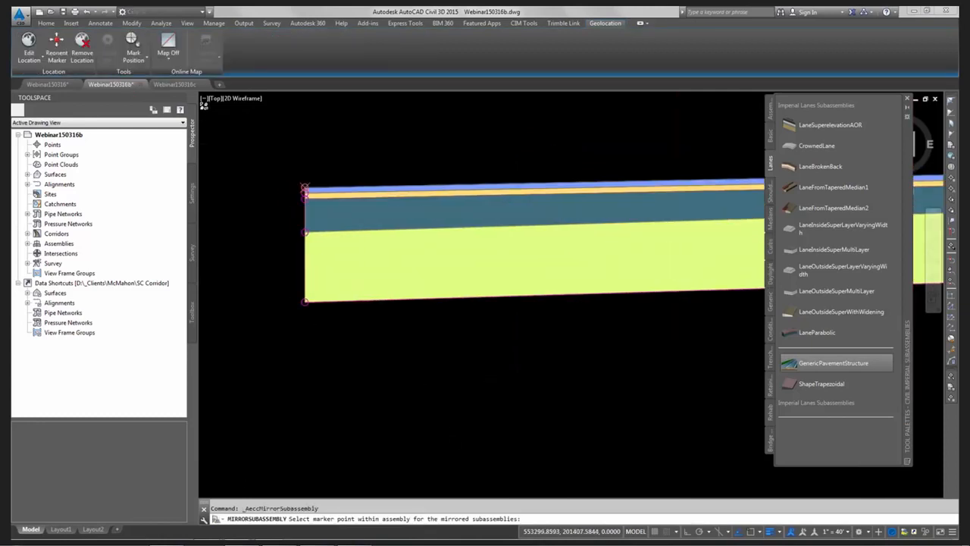
{"action": "scroll", "coordinate": [304, 186], "scroll_direction": "up", "scroll_amount": 4}
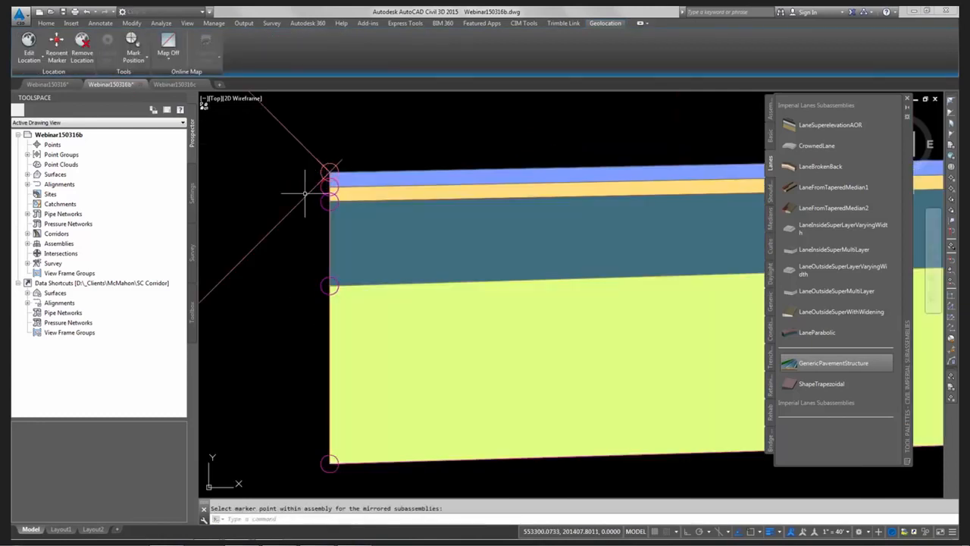
{"action": "scroll", "coordinate": [303, 206], "scroll_direction": "down", "scroll_amount": 10}
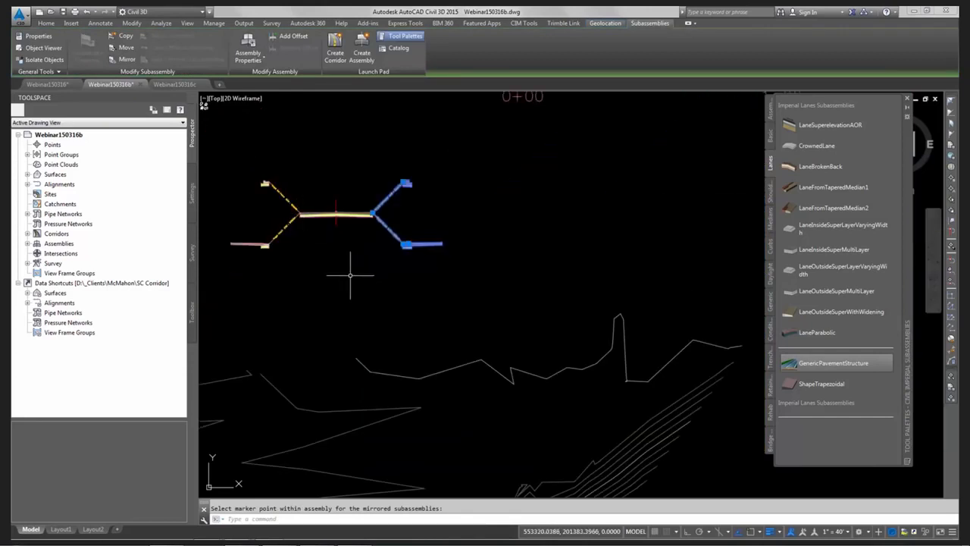
{"action": "key", "text": "Escape"}
Rename the left Target Not Found subassembly as Driveway LT NF in its subassembly properties
{"action": "scroll", "coordinate": [277, 199], "scroll_direction": "up", "scroll_amount": 5}
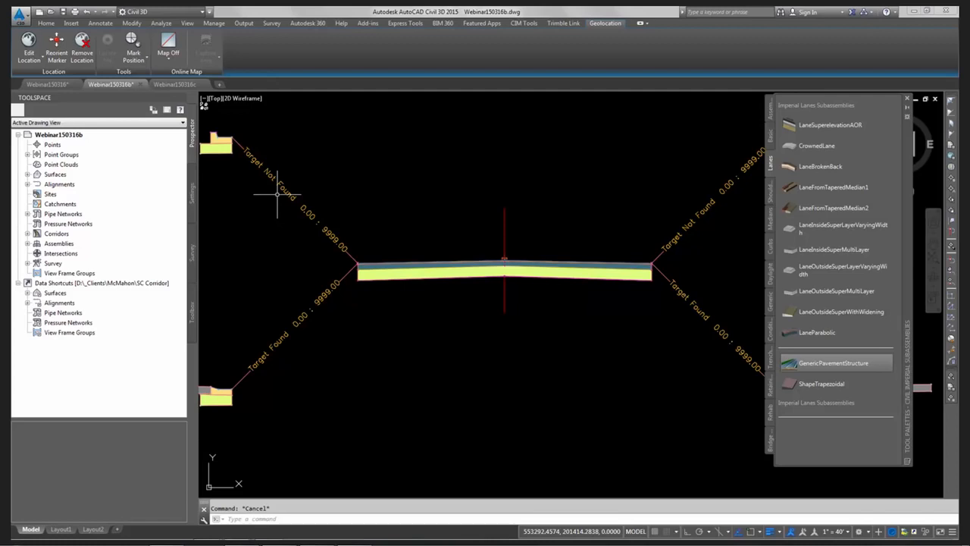
{"action": "scroll", "coordinate": [288, 195], "scroll_direction": "down", "scroll_amount": 3}
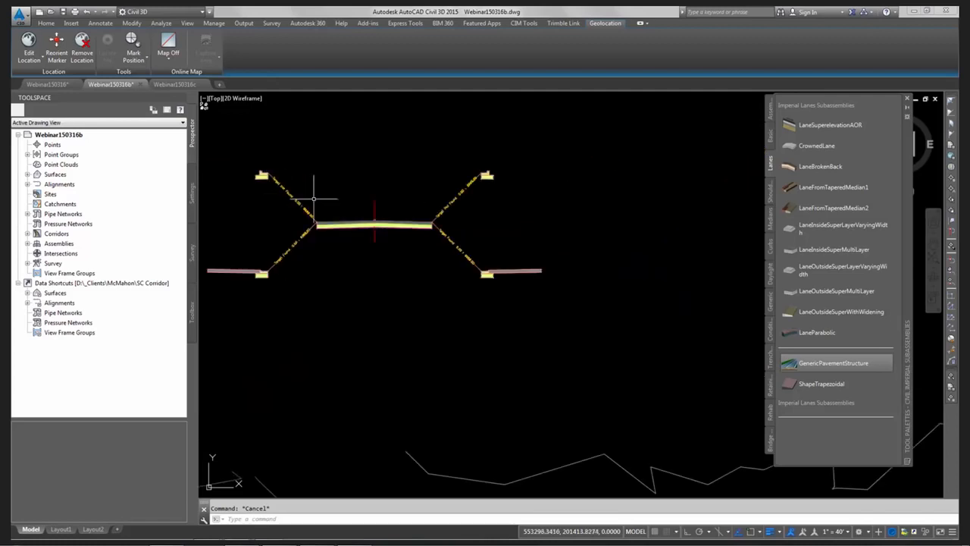
{"action": "scroll", "coordinate": [274, 203], "scroll_direction": "up", "scroll_amount": 5}
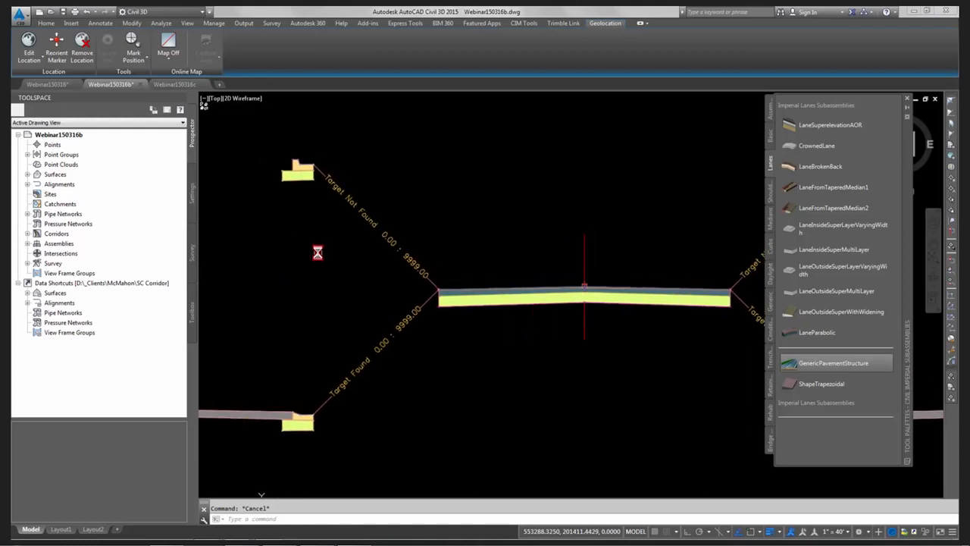
{"action": "left_click", "coordinate": [343, 201]}
{"action": "right_click", "coordinate": [360, 220]}
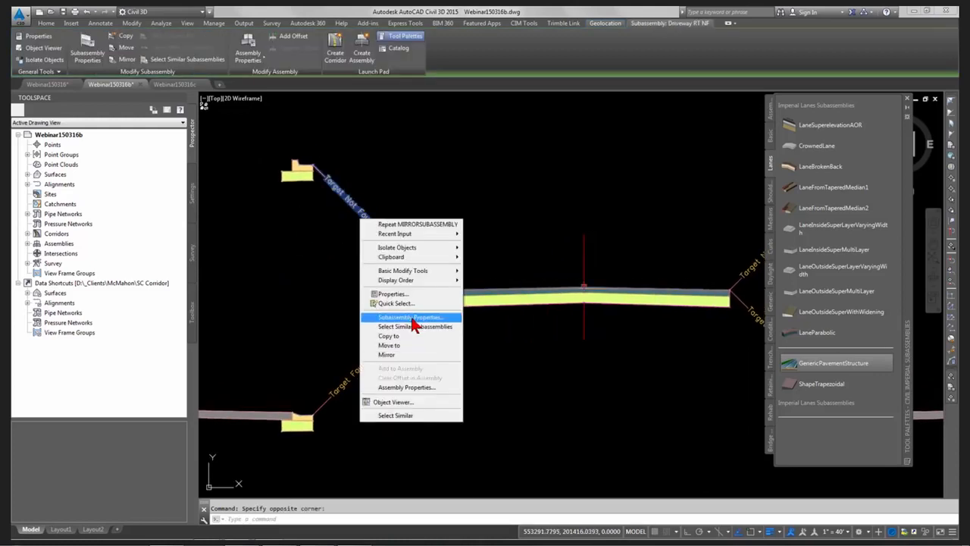
{"action": "left_click", "coordinate": [413, 319]}
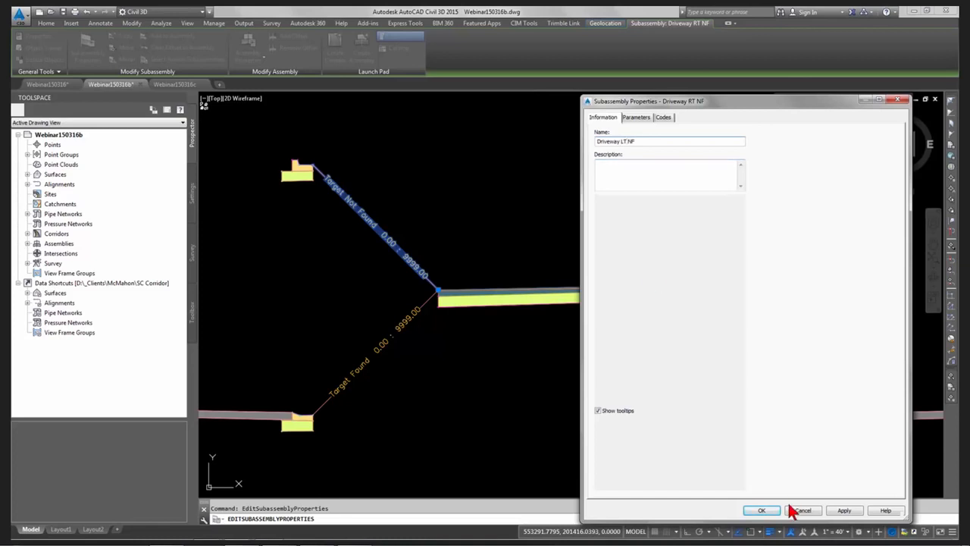
{"action": "left_click", "coordinate": [762, 510]}
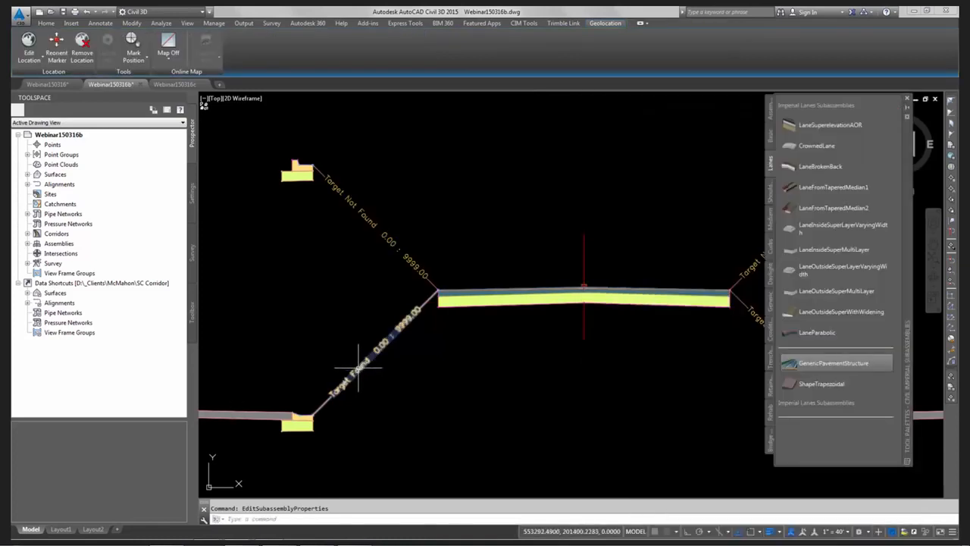
Rename the left Target Found subassembly as Driveway LT in its subassembly properties
{"action": "left_click", "coordinate": [359, 368]}
{"action": "right_click", "coordinate": [379, 377]}
{"action": "left_click", "coordinate": [470, 266]}
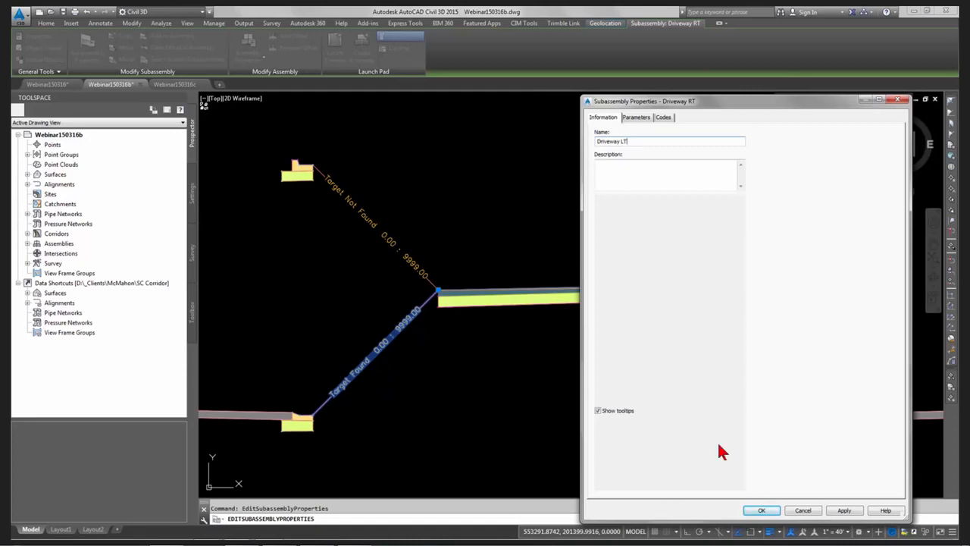
{"action": "left_click", "coordinate": [762, 511]}
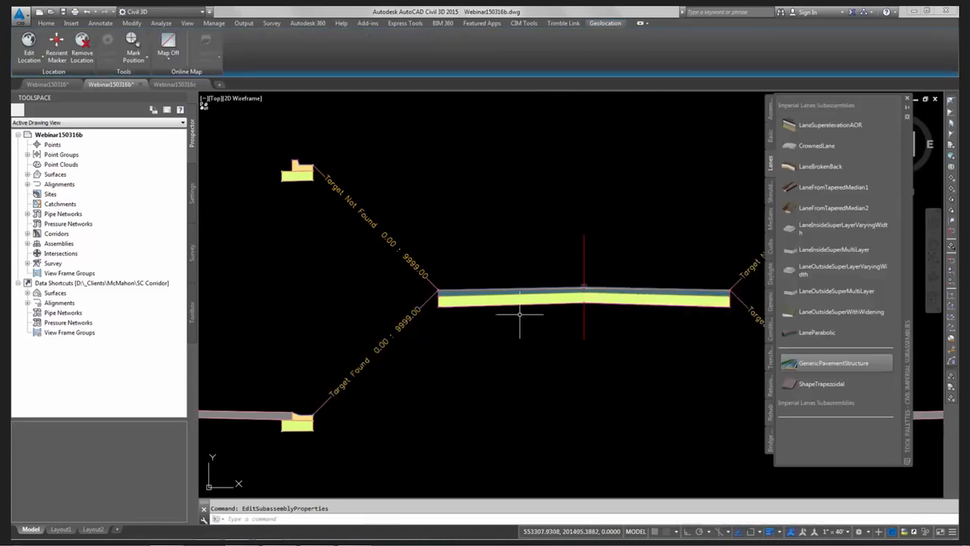
Select the assembly by its baseline to check its name, and clear the selection
{"action": "scroll", "coordinate": [515, 317], "scroll_direction": "down", "scroll_amount": 5}
{"action": "key", "text": "Escape"}
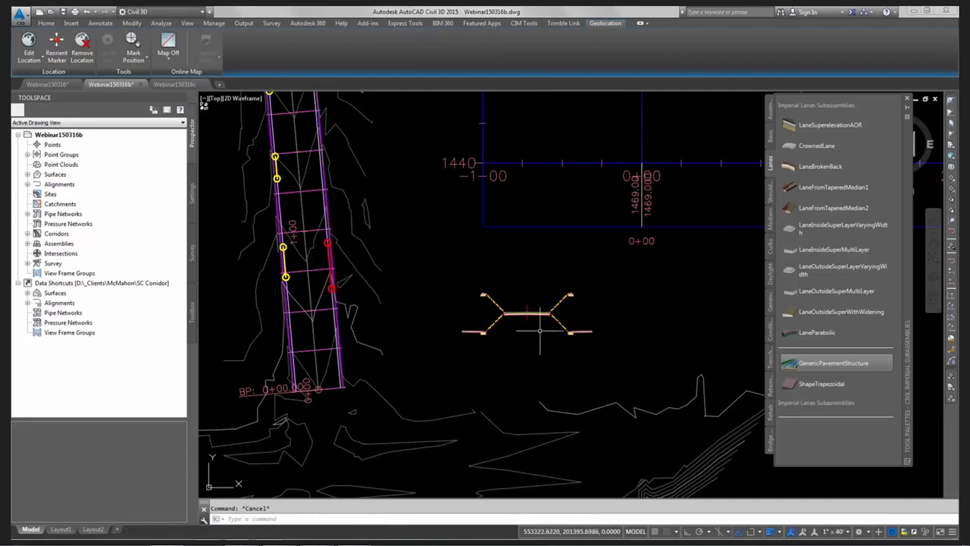
{"action": "scroll", "coordinate": [606, 313], "scroll_direction": "up", "scroll_amount": 4}
{"action": "scroll", "coordinate": [351, 332], "scroll_direction": "down", "scroll_amount": 2}
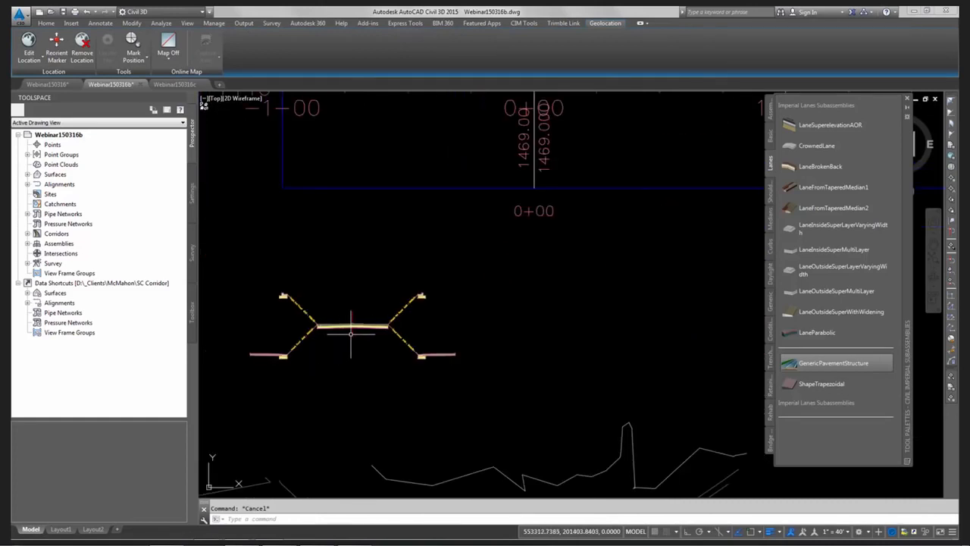
{"action": "left_click", "coordinate": [352, 332]}
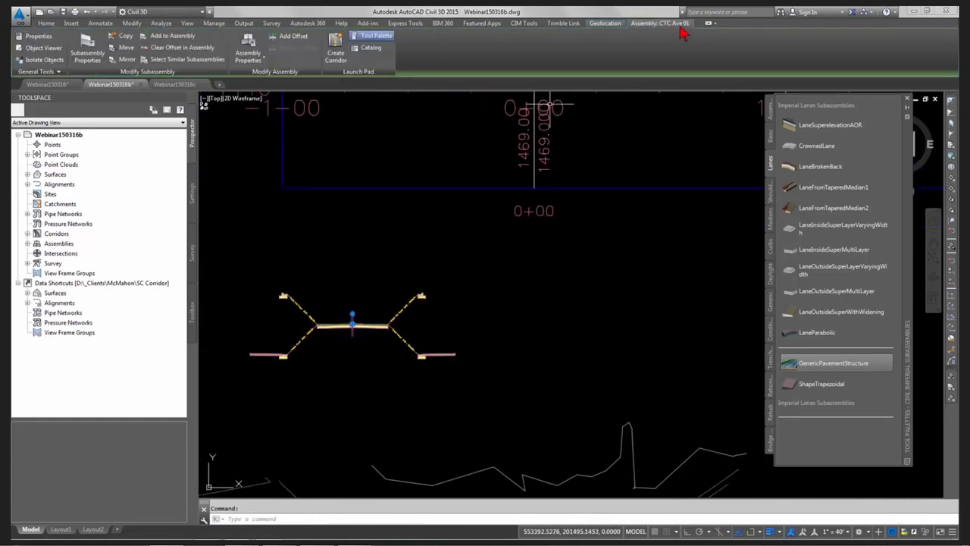
{"action": "key", "text": "Escape"}
Open the corridor properties of the CTC Ave corridor in plan, and close them
{"action": "scroll", "coordinate": [223, 297], "scroll_direction": "down", "scroll_amount": 6}
{"action": "middle_click_drag", "start_coordinate": [262, 328], "coordinate": [586, 329]}
{"action": "scroll", "coordinate": [516, 273], "scroll_direction": "up", "scroll_amount": 5}
{"action": "left_click", "coordinate": [456, 245]}
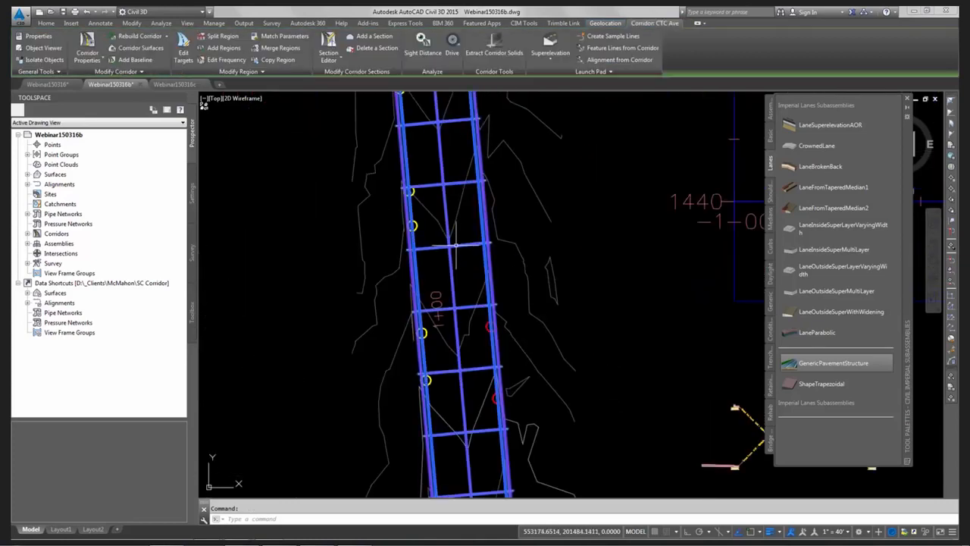
{"action": "right_click", "coordinate": [456, 244]}
{"action": "left_click", "coordinate": [540, 346]}
{"action": "key", "text": "Escape"}
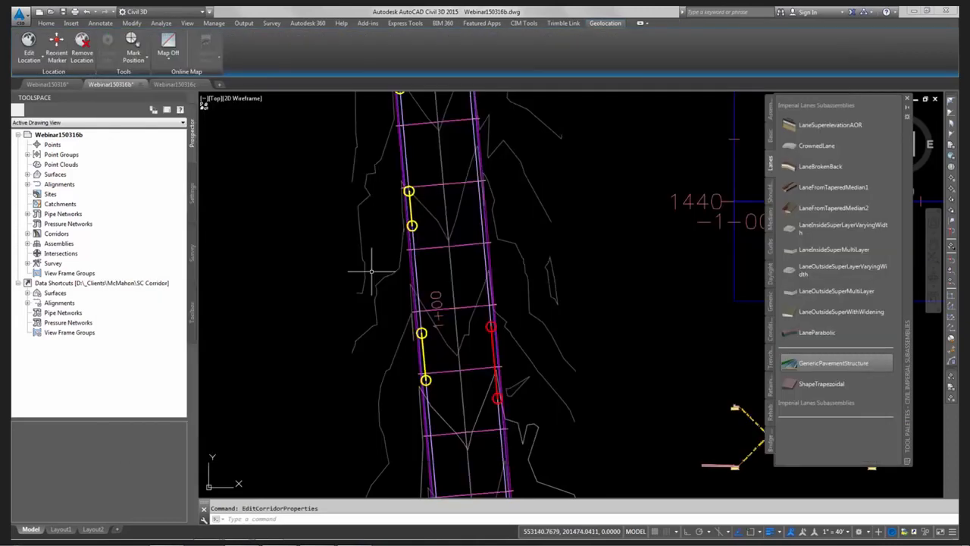
Rebuild the CTC Ave corridor from its entry in the drawing's corridor collection
{"action": "scroll", "coordinate": [372, 270], "scroll_direction": "down", "scroll_amount": 2}
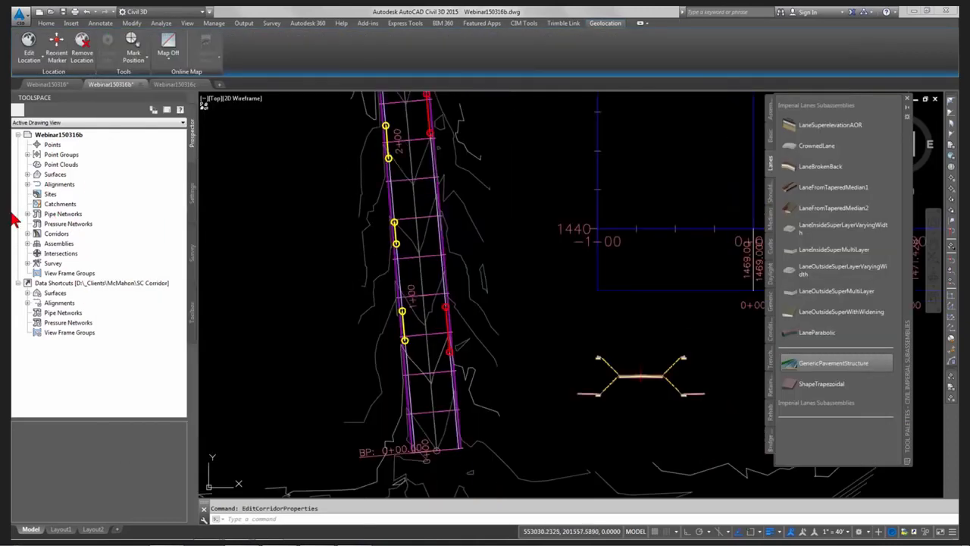
{"action": "left_click", "coordinate": [28, 233]}
{"action": "left_click", "coordinate": [65, 244]}
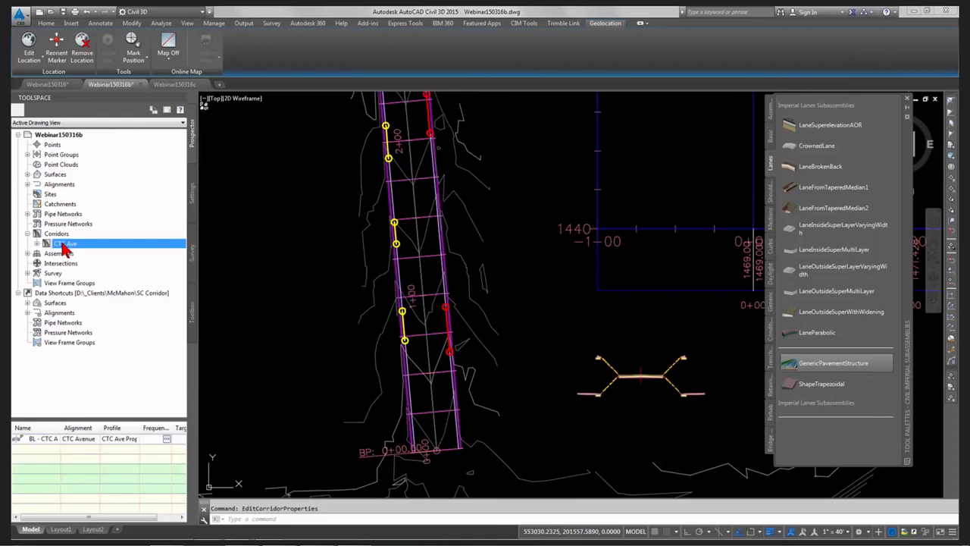
{"action": "right_click", "coordinate": [66, 244]}
{"action": "left_click", "coordinate": [102, 274]}
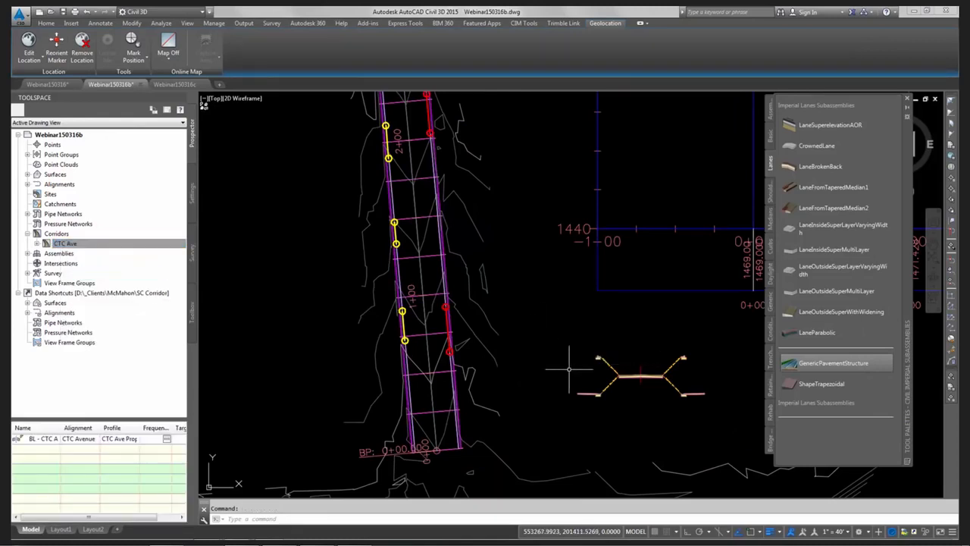
Examine the rebuilt corridor in plan along the driveway polylines, and the assembly below the profile view
{"action": "scroll", "coordinate": [580, 383], "scroll_direction": "down", "scroll_amount": 2}
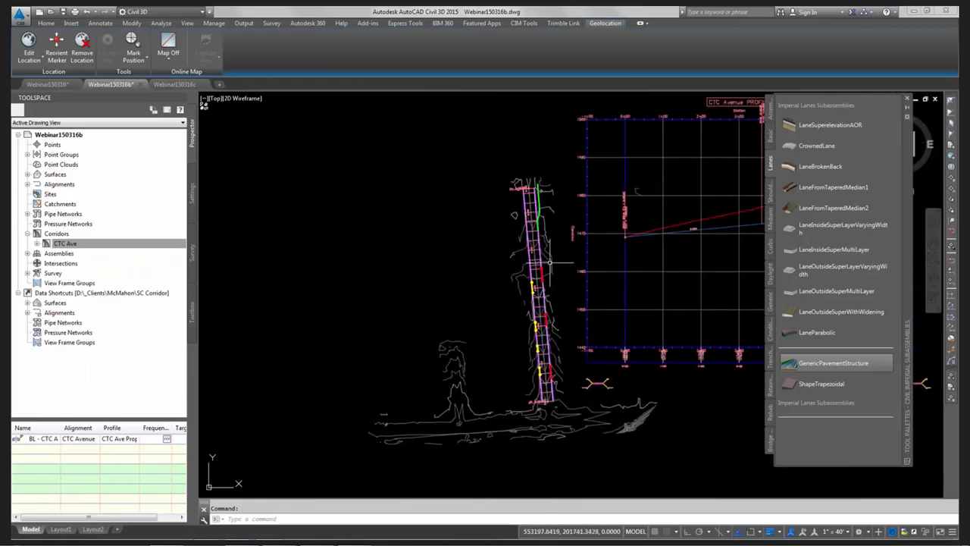
{"action": "scroll", "coordinate": [548, 290], "scroll_direction": "up", "scroll_amount": 2}
{"action": "middle_click_drag", "start_coordinate": [561, 302], "coordinate": [520, 273]}
{"action": "key", "text": "Escape"}
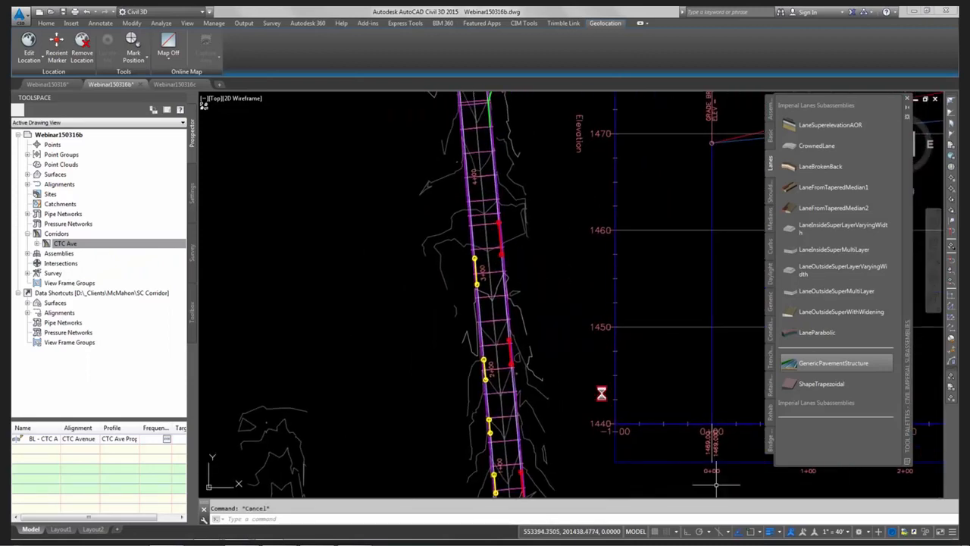
{"action": "middle_click_drag", "start_coordinate": [607, 405], "coordinate": [492, 245]}
{"action": "scroll", "coordinate": [517, 336], "scroll_direction": "up", "scroll_amount": 2}
{"action": "scroll", "coordinate": [516, 330], "scroll_direction": "up", "scroll_amount": 2}
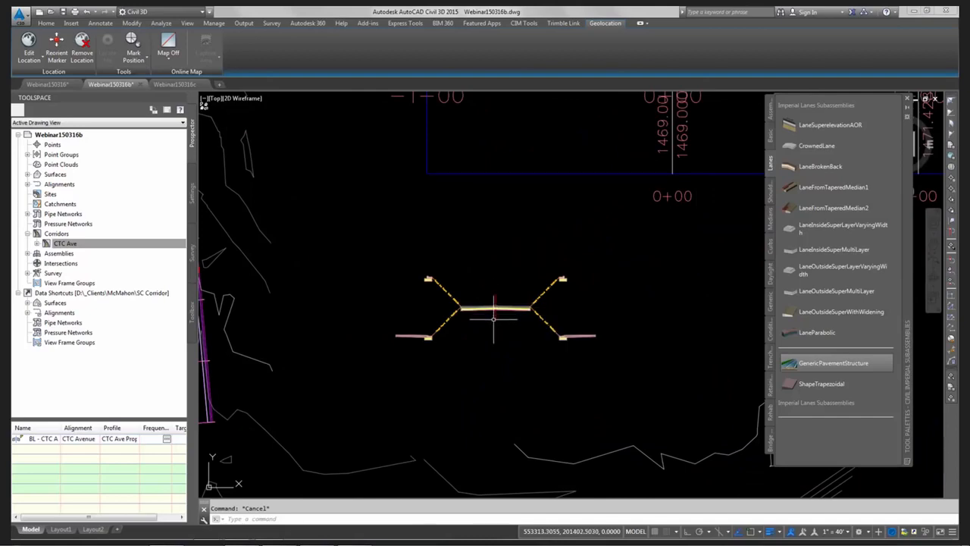
{"action": "scroll", "coordinate": [243, 255], "scroll_direction": "down", "scroll_amount": 2}
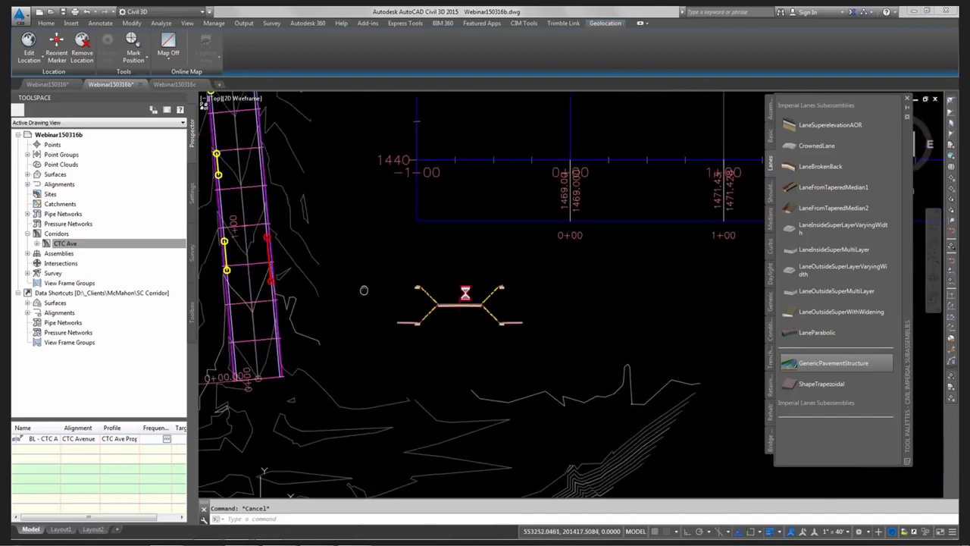
Open the target mapping for all regions from the corridor properties of CTC Ave
{"action": "middle_click_drag", "start_coordinate": [243, 255], "coordinate": [492, 270]}
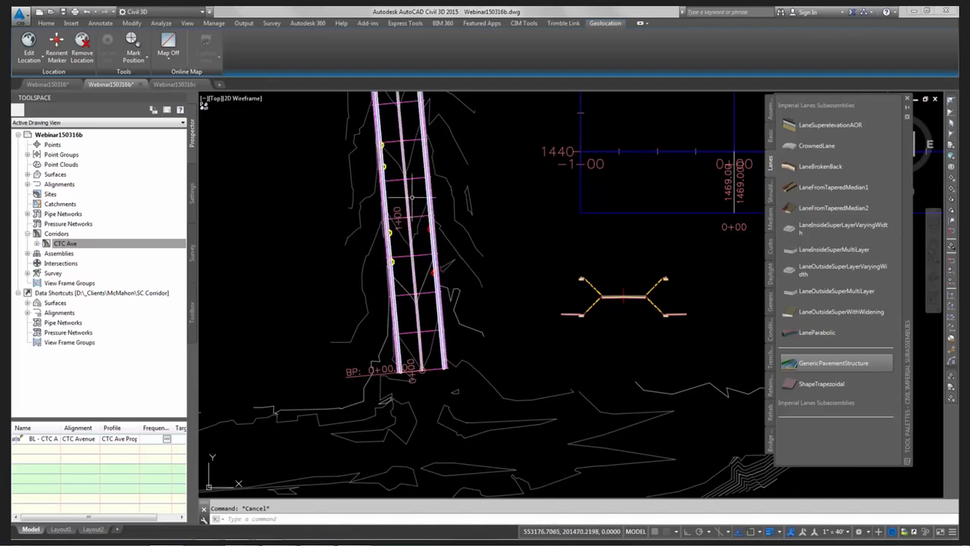
{"action": "left_click", "coordinate": [414, 177]}
{"action": "right_click", "coordinate": [455, 182]}
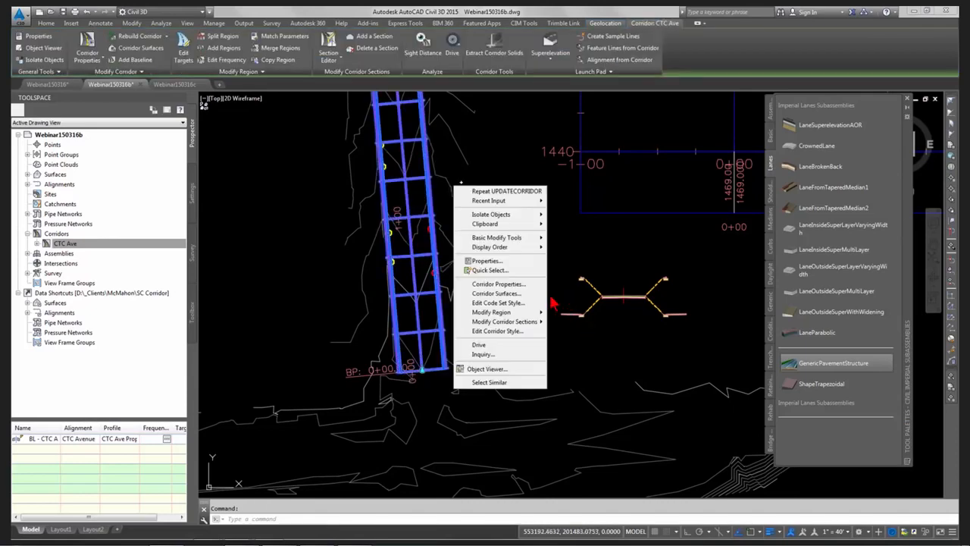
{"action": "left_click", "coordinate": [501, 285]}
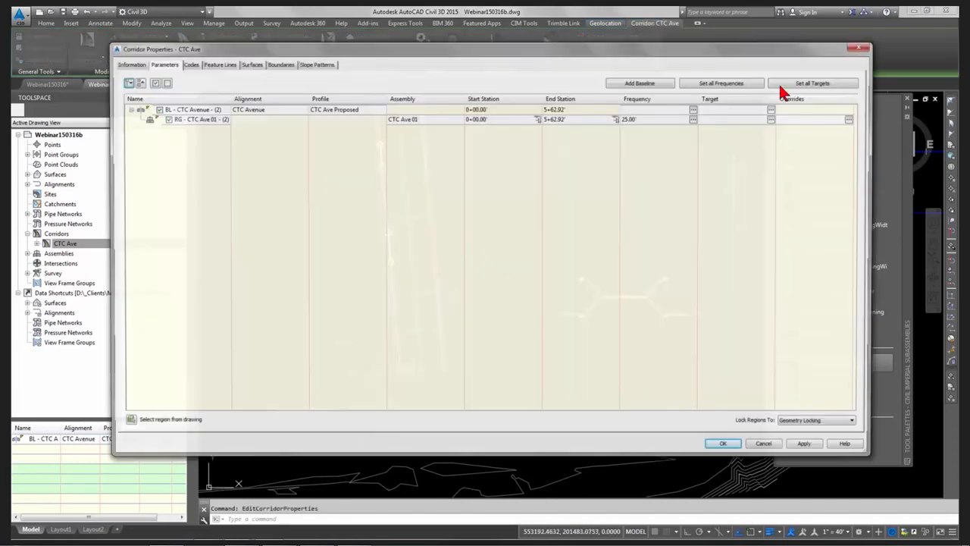
{"action": "left_click", "coordinate": [793, 82]}
{"action": "left_click_drag", "start_coordinate": [607, 143], "coordinate": [580, 71]}
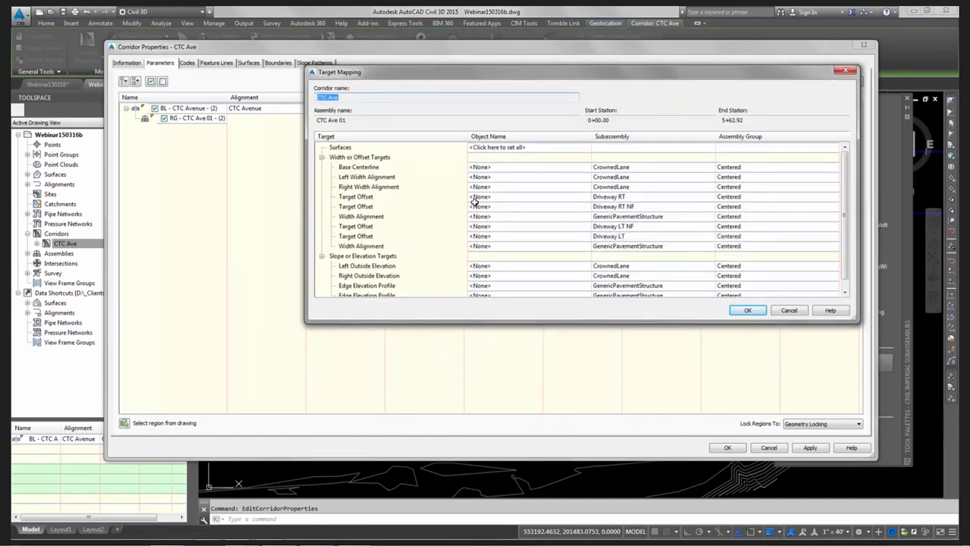
Set the Target Offset of the Driveway RT subassembly to the polylines on the _Driveway RT layer
{"action": "left_click", "coordinate": [496, 197]}
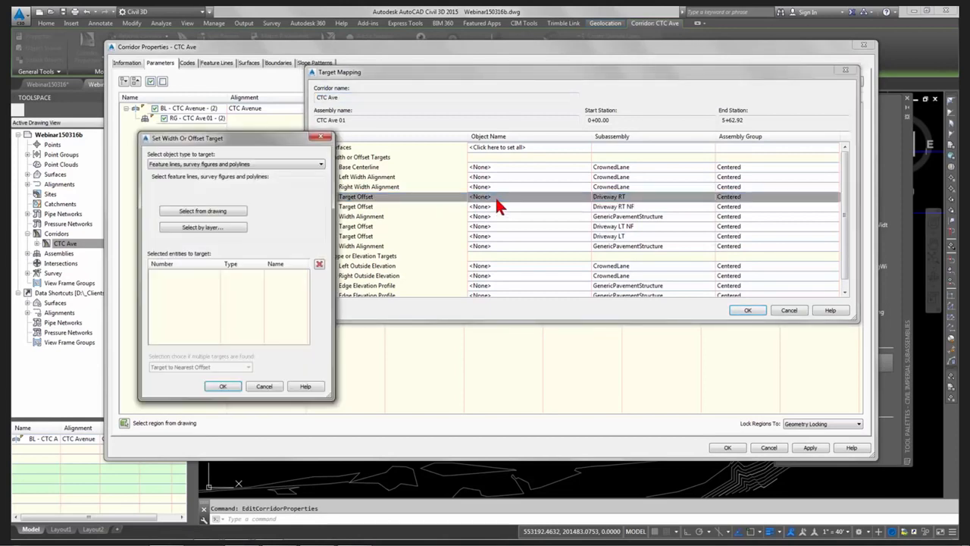
{"action": "left_click", "coordinate": [232, 226]}
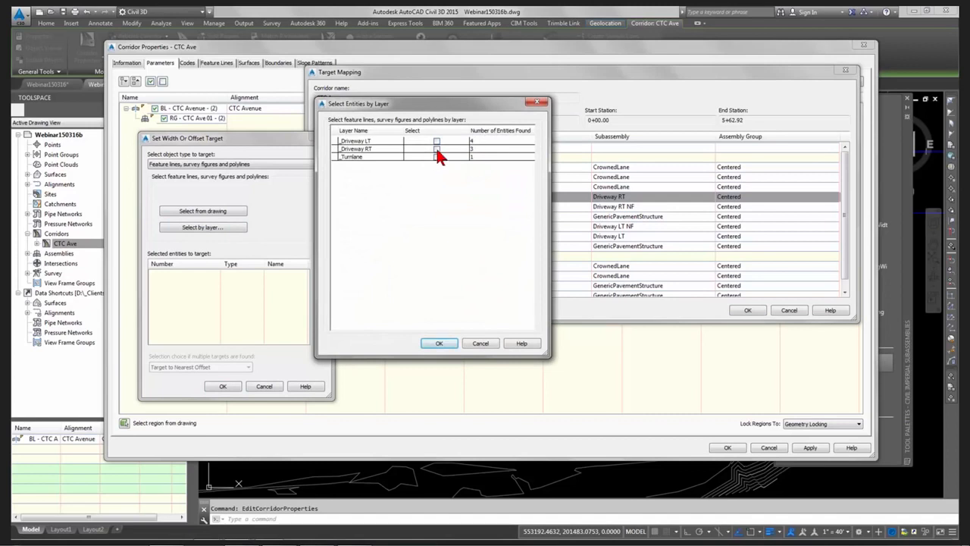
{"action": "left_click", "coordinate": [436, 157]}
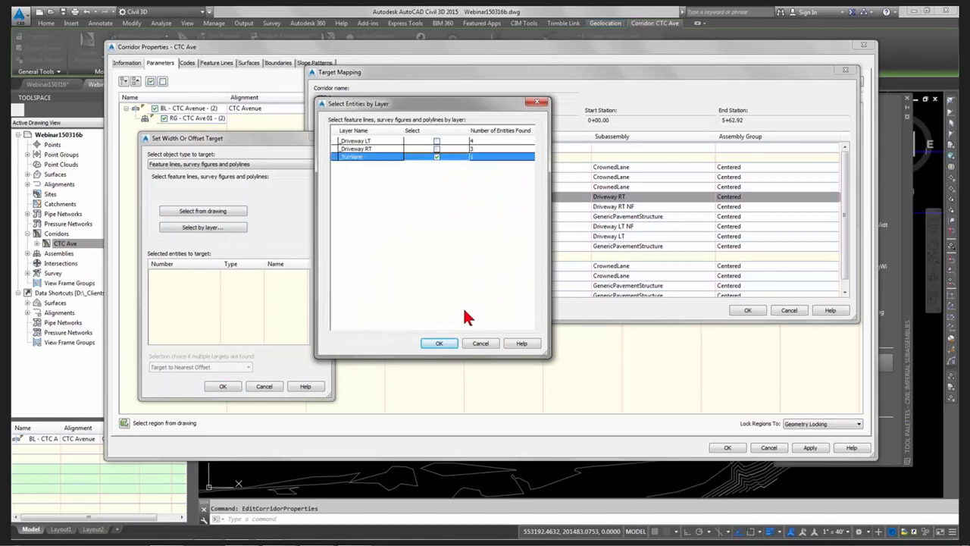
{"action": "left_click", "coordinate": [436, 150]}
{"action": "left_click", "coordinate": [443, 344]}
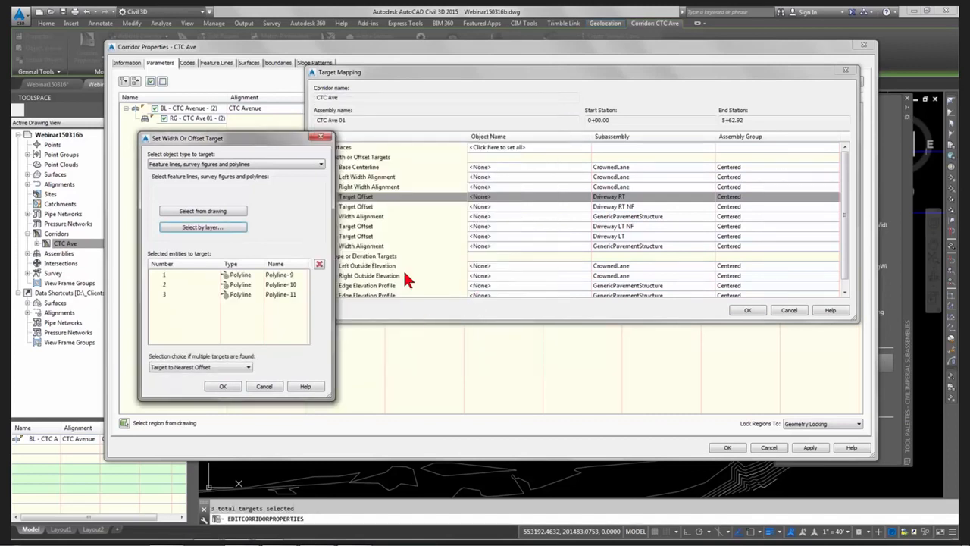
{"action": "left_click", "coordinate": [230, 385]}
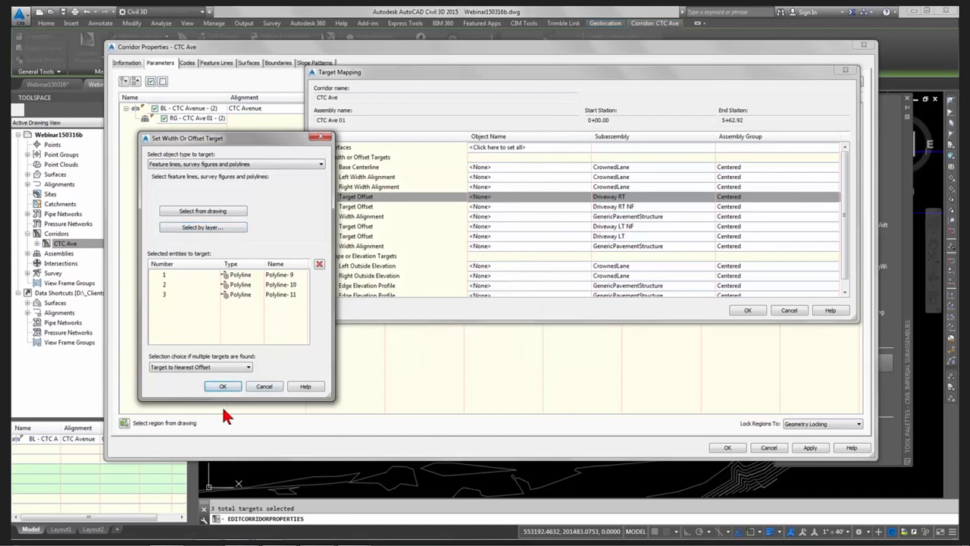
{"action": "left_click", "coordinate": [222, 387]}
Set the Target Offset of the Driveway RT NF subassembly to the polylines on the _Driveway RT layer
{"action": "left_click", "coordinate": [491, 206]}
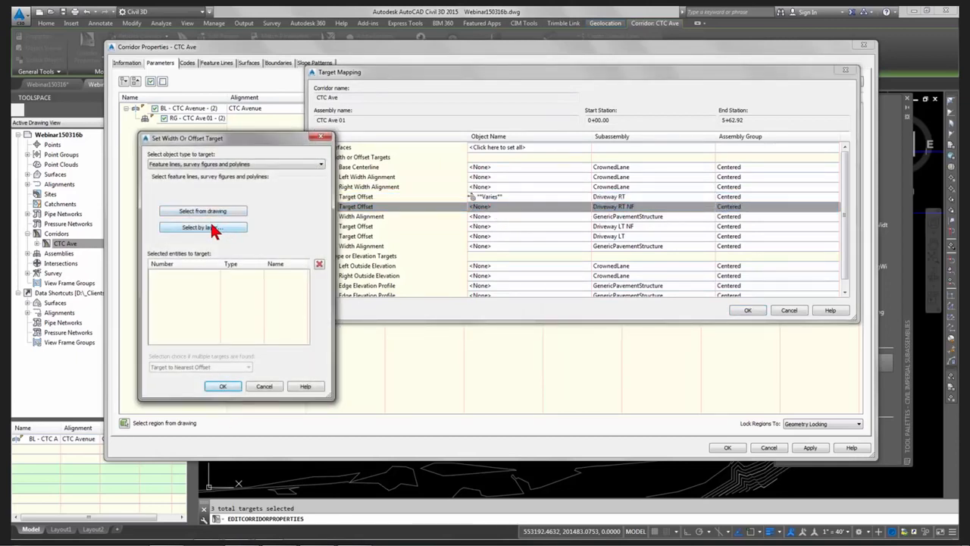
{"action": "left_click", "coordinate": [212, 227]}
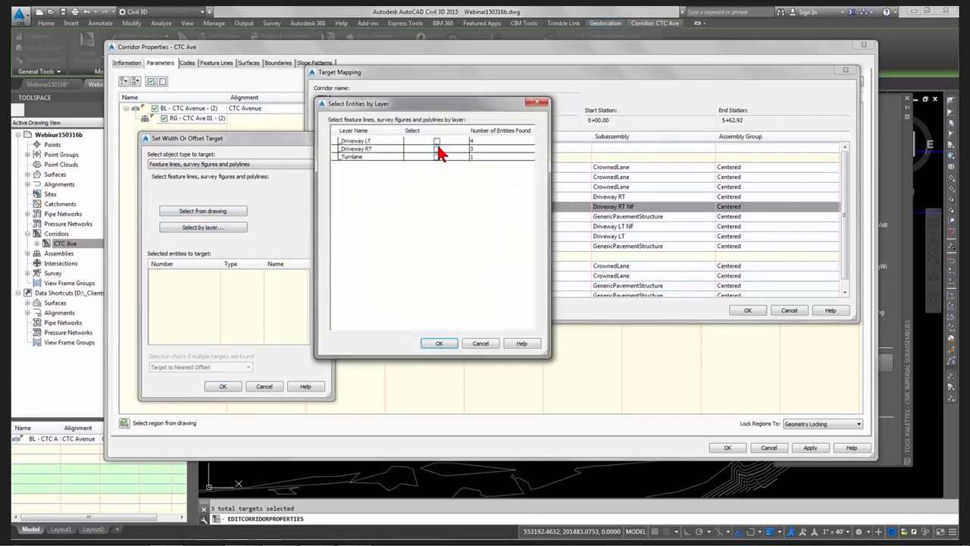
{"action": "left_click", "coordinate": [437, 149]}
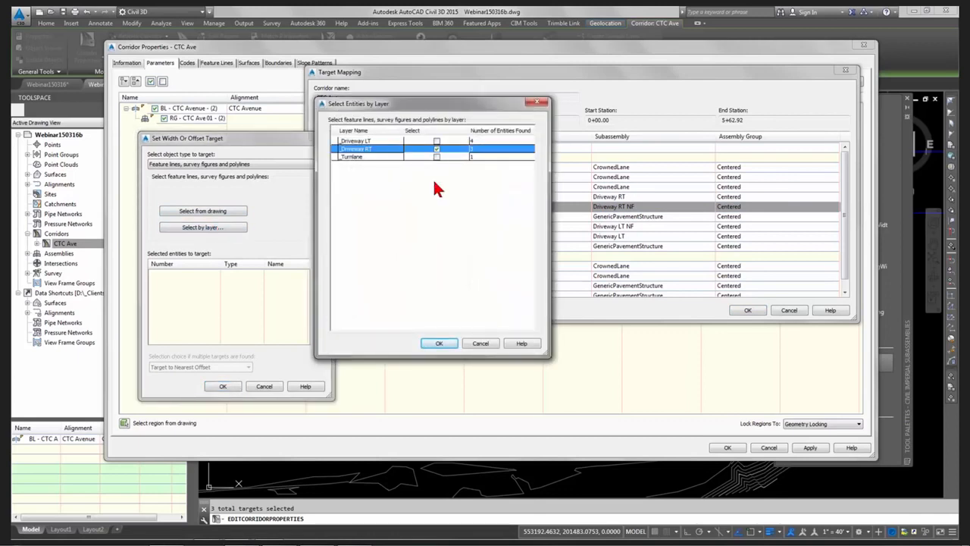
{"action": "left_click", "coordinate": [443, 344]}
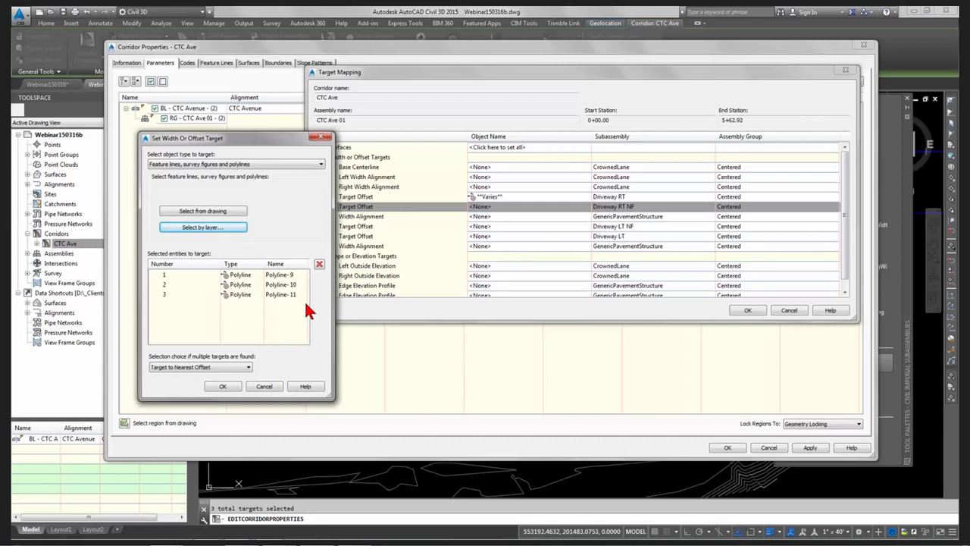
{"action": "left_click", "coordinate": [221, 388]}
Set the Target Offset of the Driveway LT NF subassembly to the polylines on the _Driveway LT layer
{"action": "left_click", "coordinate": [502, 228]}
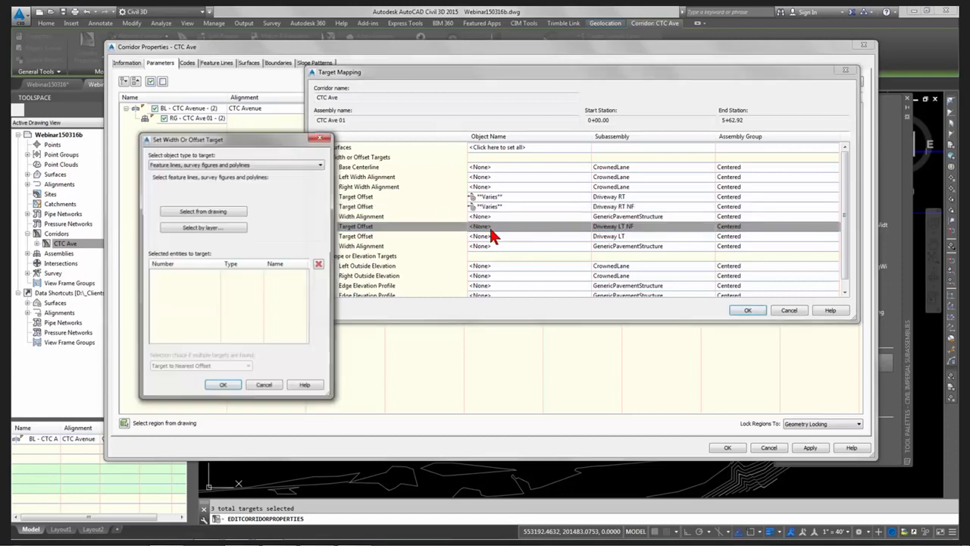
{"action": "left_click", "coordinate": [231, 228]}
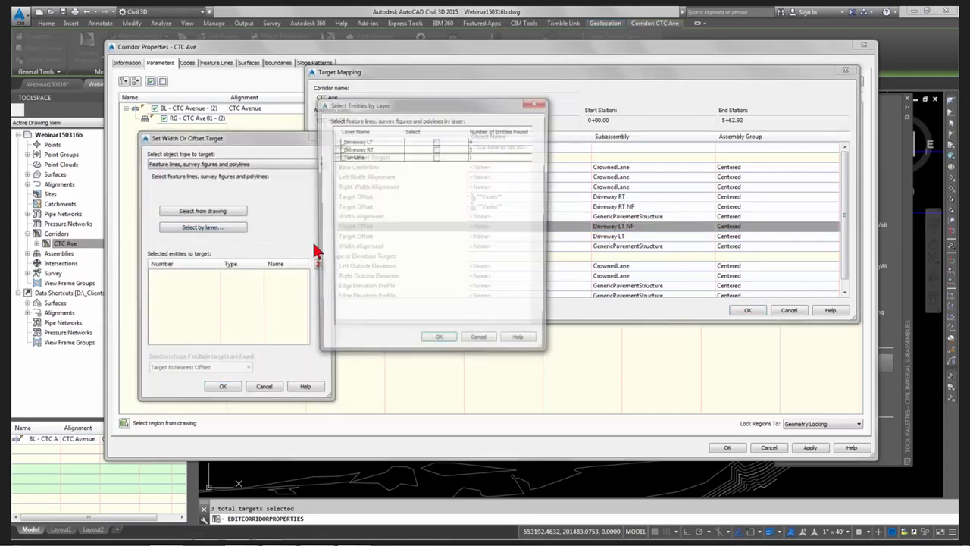
{"action": "left_click", "coordinate": [437, 141]}
{"action": "left_click", "coordinate": [437, 344]}
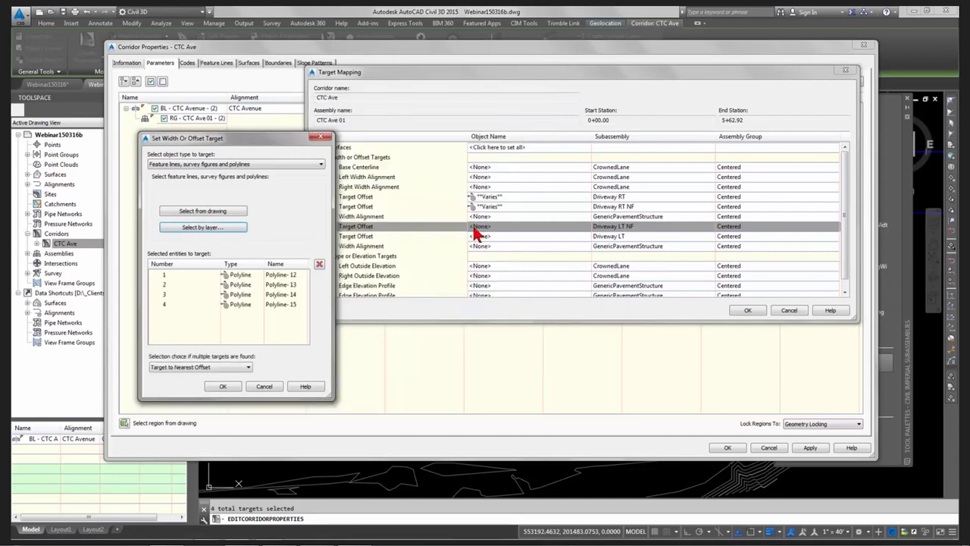
{"action": "left_click", "coordinate": [229, 229]}
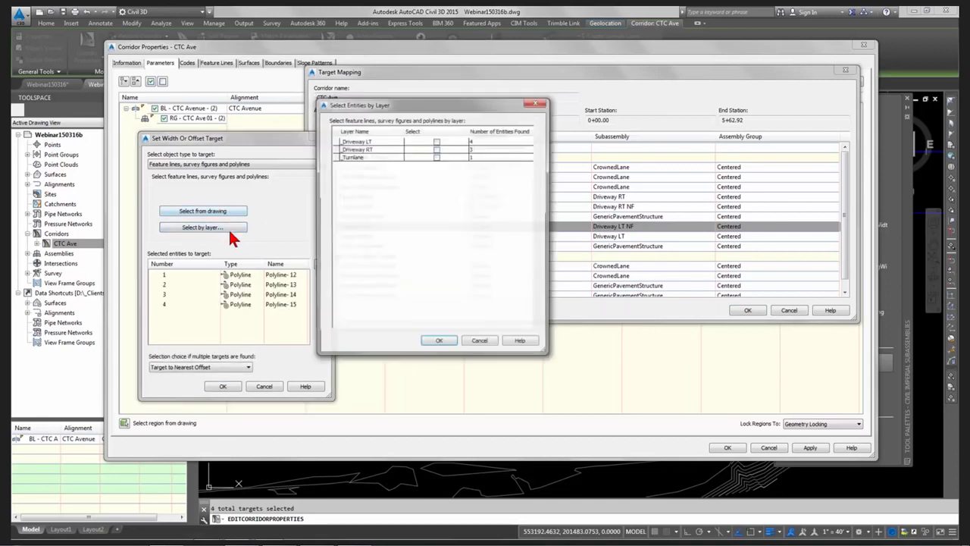
{"action": "left_click", "coordinate": [439, 342]}
{"action": "left_click", "coordinate": [223, 386]}
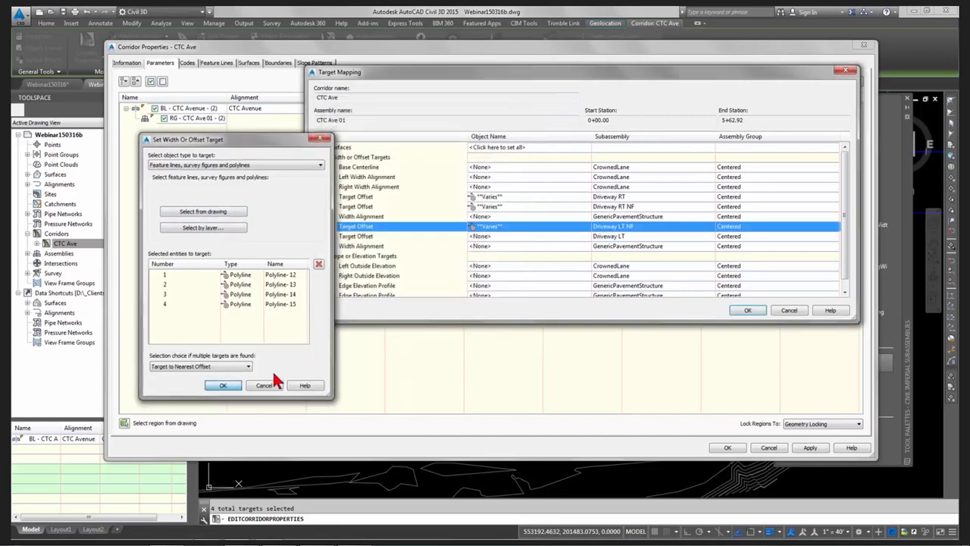
Set the Target Offset of Driveway LT to the polylines on the _Driveway LT layer, and apply the mapping to rebuild the corridor
{"action": "left_click", "coordinate": [490, 238]}
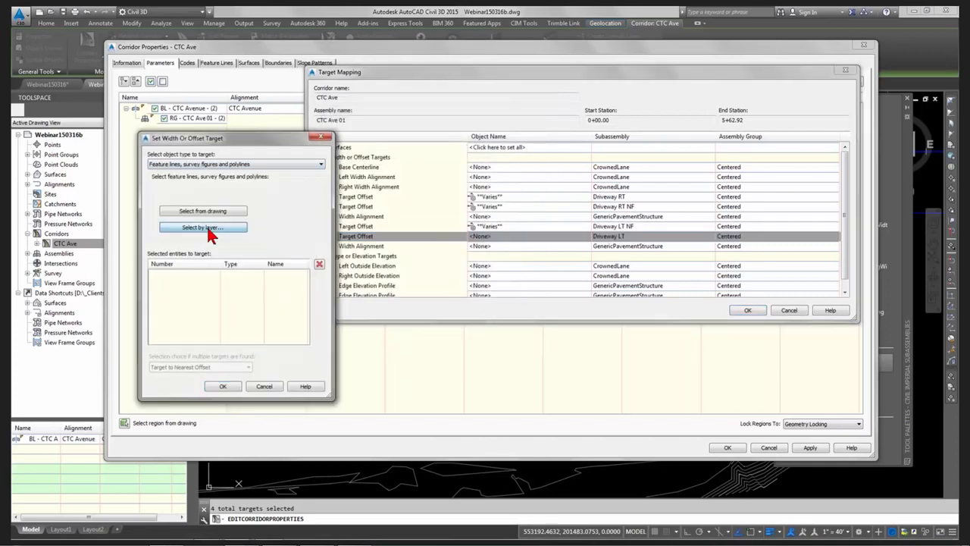
{"action": "left_click", "coordinate": [210, 229]}
{"action": "left_click", "coordinate": [437, 142]}
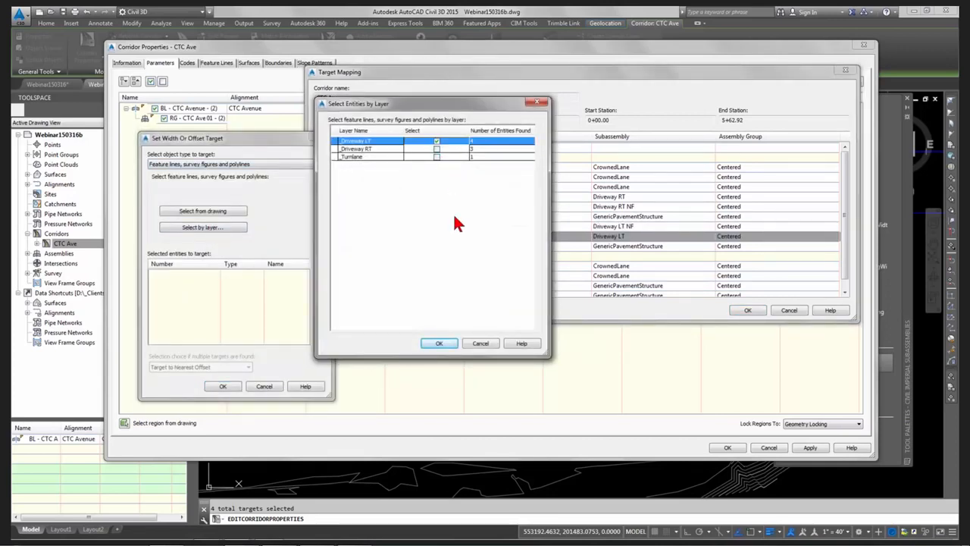
{"action": "left_click", "coordinate": [432, 343]}
{"action": "left_click", "coordinate": [225, 386]}
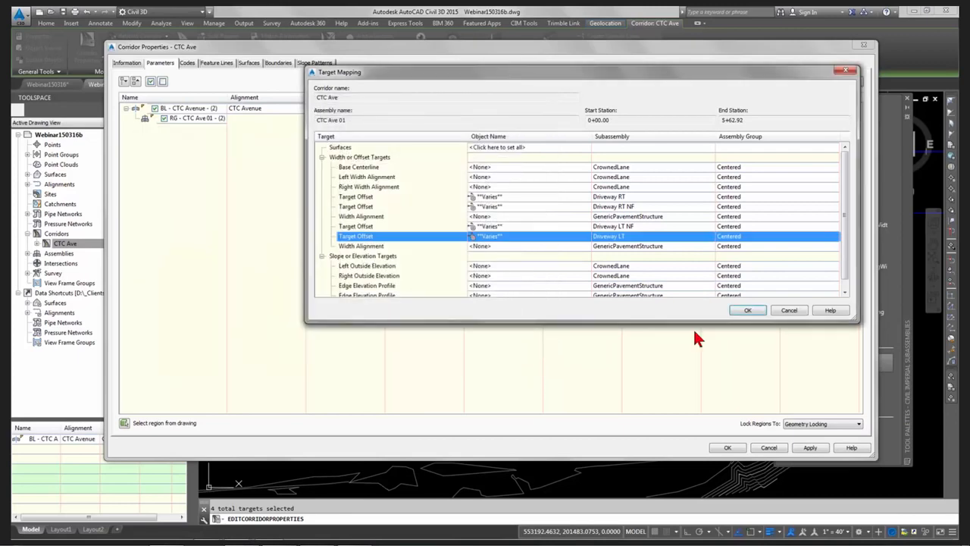
{"action": "left_click", "coordinate": [748, 311]}
{"action": "left_click", "coordinate": [728, 447]}
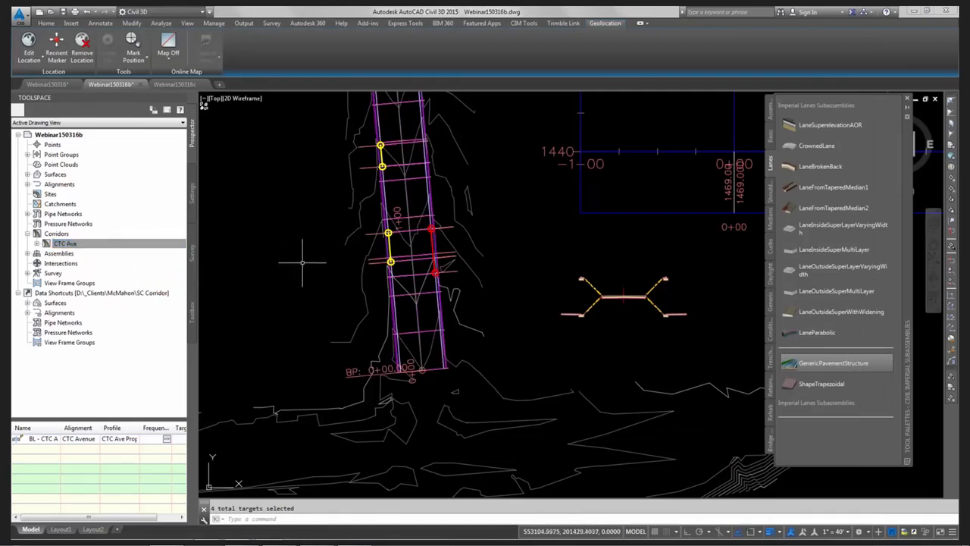
Regenerate the whole drawing and check the corridor sections at the driveway polylines in plan
{"action": "type", "text": "rea"}
{"action": "key", "text": "Return"}
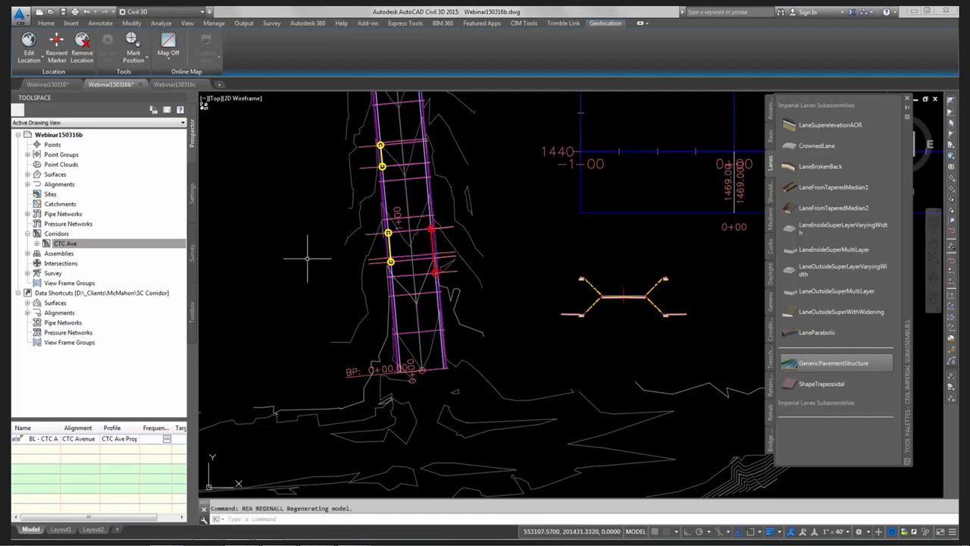
{"action": "scroll", "coordinate": [303, 262], "scroll_direction": "down", "scroll_amount": 2}
{"action": "mouse_move", "coordinate": [377, 228]}
{"action": "middle_mouse_down"}
{"action": "mouse_move", "coordinate": [415, 412]}
{"action": "mouse_move", "coordinate": [421, 358]}
{"action": "middle_mouse_up"}
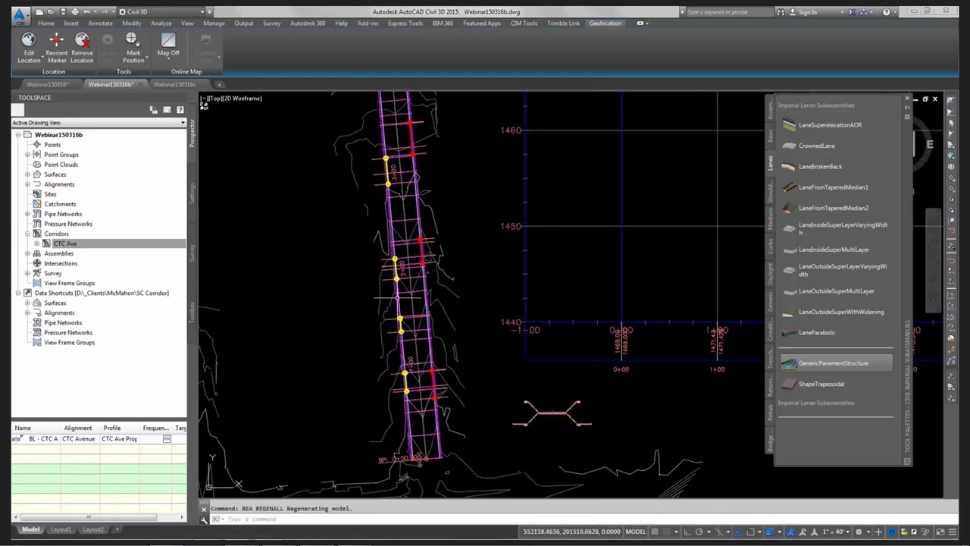
{"action": "scroll", "coordinate": [397, 296], "scroll_direction": "up", "scroll_amount": 3}
{"action": "scroll", "coordinate": [371, 226], "scroll_direction": "up", "scroll_amount": 1}
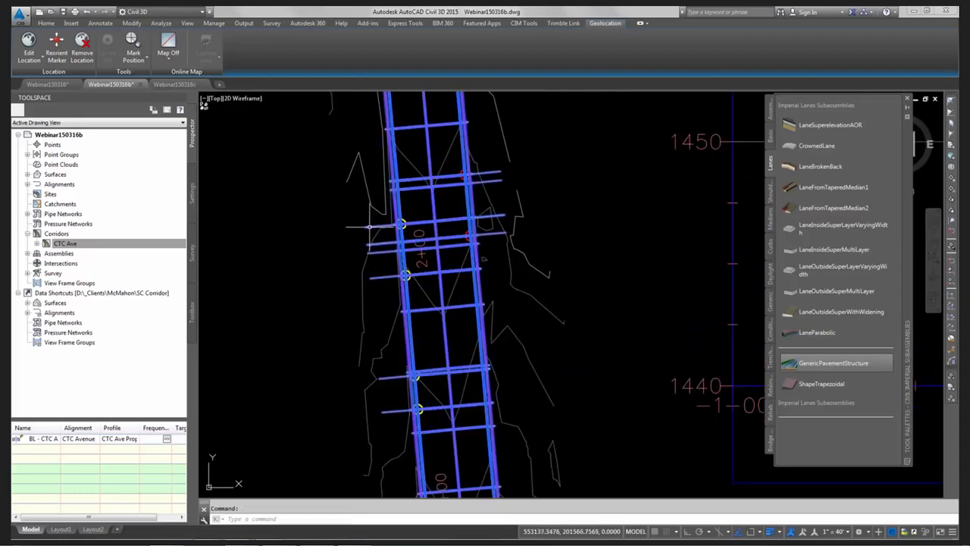
Show the CTC Ave corridor in the Object Viewer and examine its curbs and driveway pavement up close in 3D
{"action": "left_click", "coordinate": [370, 226]}
{"action": "middle_click_drag", "start_coordinate": [556, 337], "coordinate": [528, 262]}
{"action": "scroll", "coordinate": [529, 263], "scroll_direction": "down", "scroll_amount": 2}
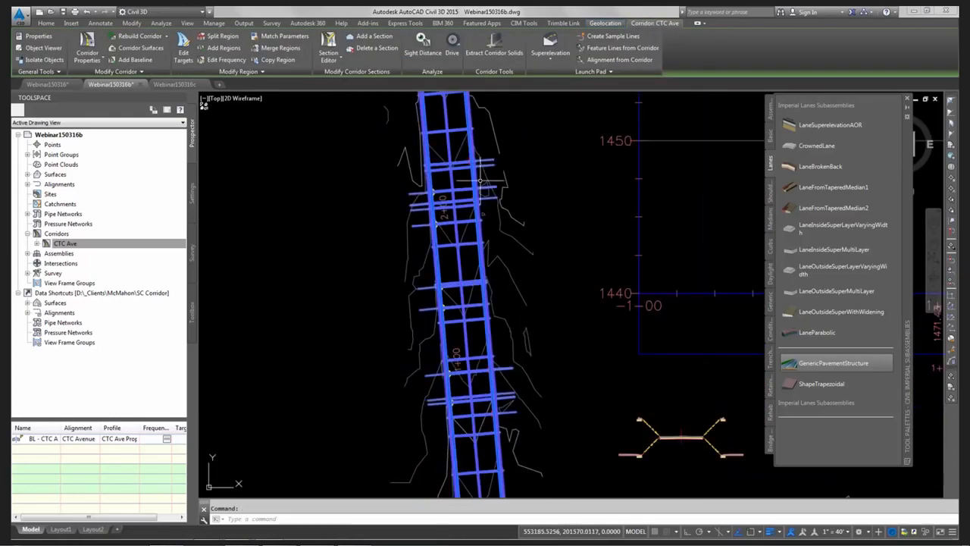
{"action": "right_click", "coordinate": [536, 355]}
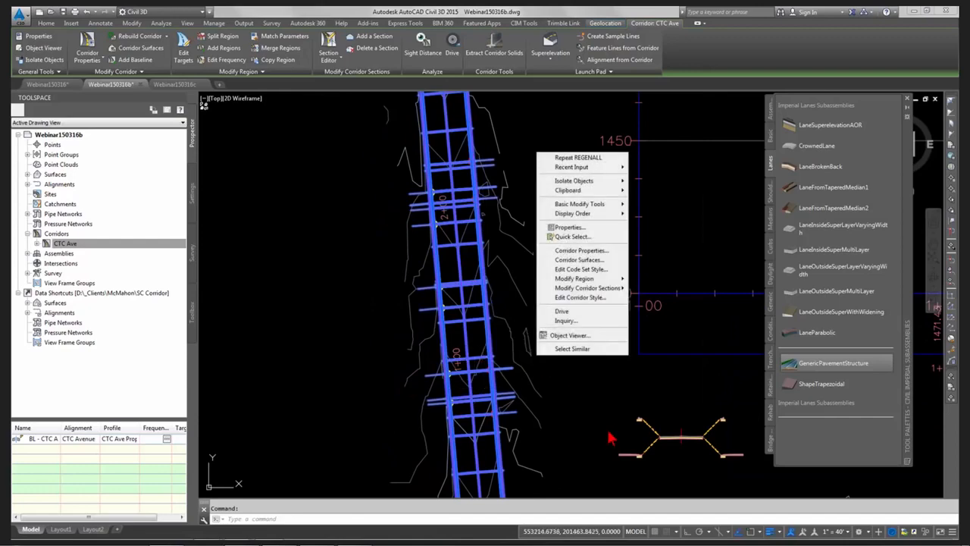
{"action": "left_click", "coordinate": [590, 336]}
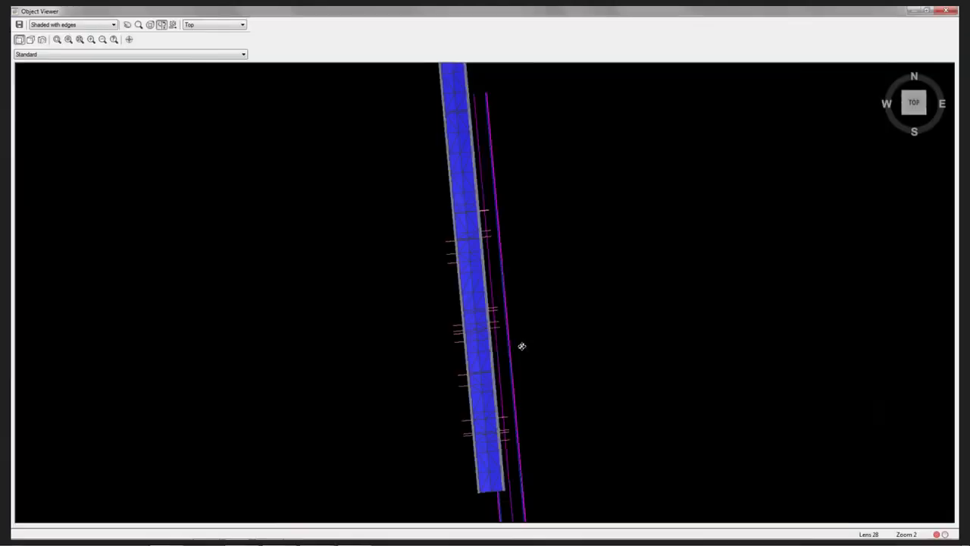
{"action": "left_click_drag", "start_coordinate": [522, 346], "coordinate": [518, 315]}
{"action": "scroll", "coordinate": [448, 232], "scroll_direction": "up", "scroll_amount": 4}
{"action": "middle_click_drag", "start_coordinate": [467, 275], "coordinate": [510, 324]}
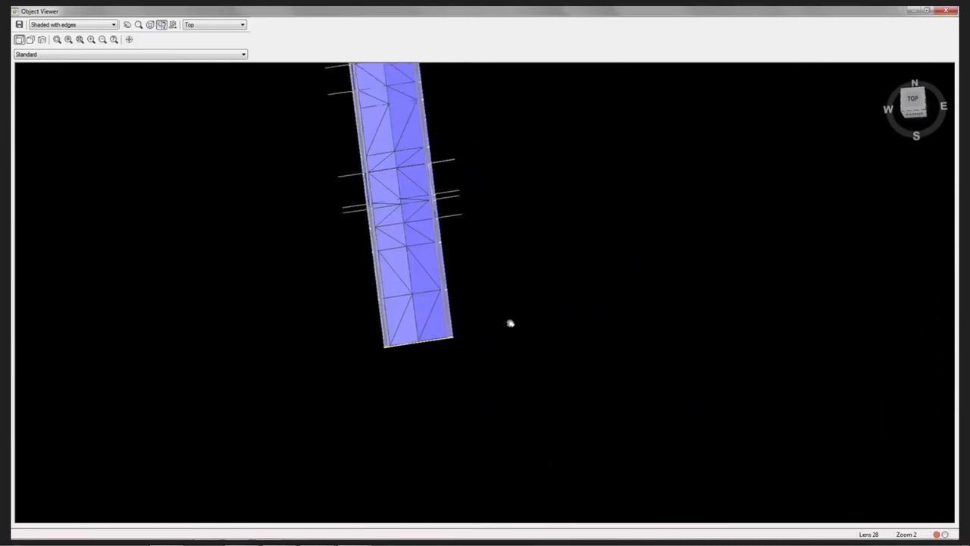
{"action": "scroll", "coordinate": [493, 256], "scroll_direction": "up", "scroll_amount": 5}
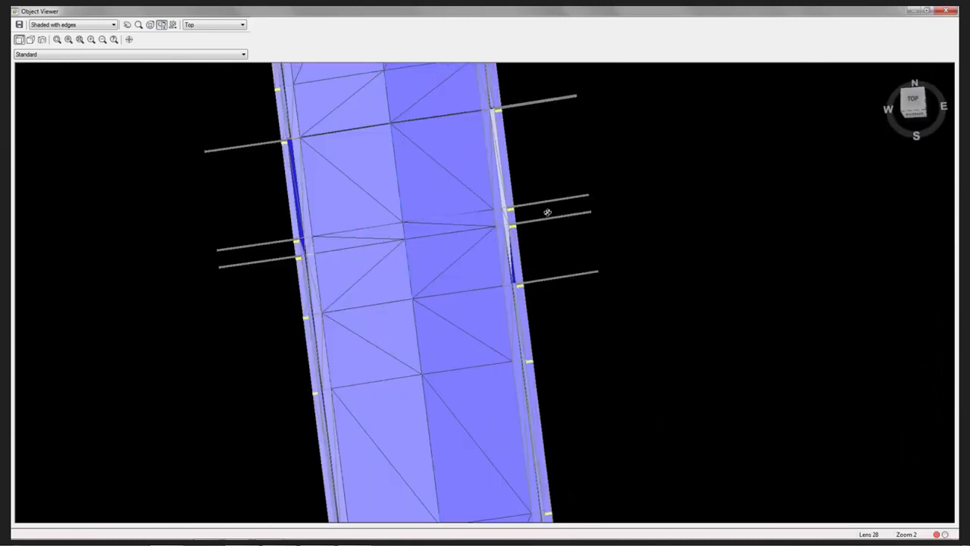
Close the 3D object view and examine the corridor sections at the yellow driveway lines in plan
{"action": "key", "text": "Escape"}
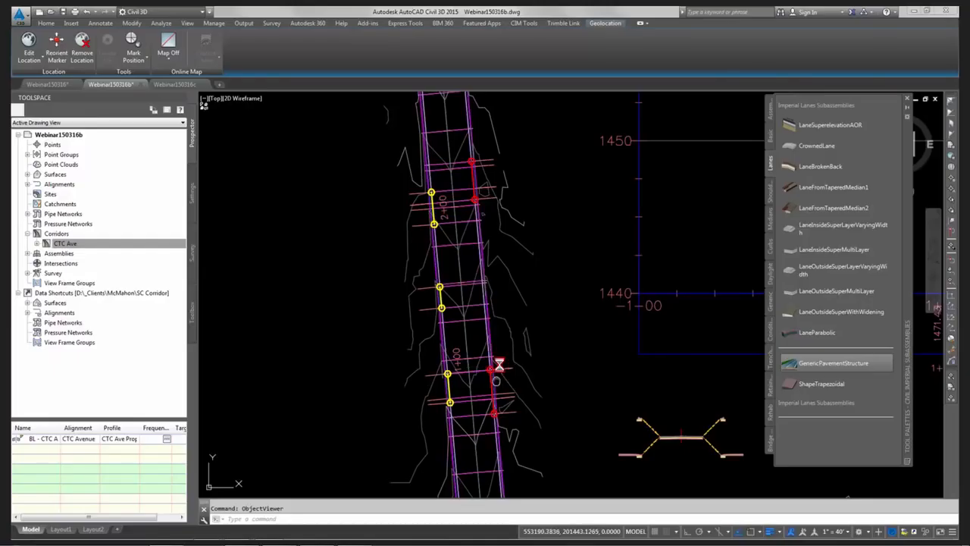
{"action": "middle_click_drag", "start_coordinate": [500, 368], "coordinate": [499, 267]}
{"action": "scroll", "coordinate": [500, 270], "scroll_direction": "up", "scroll_amount": 2}
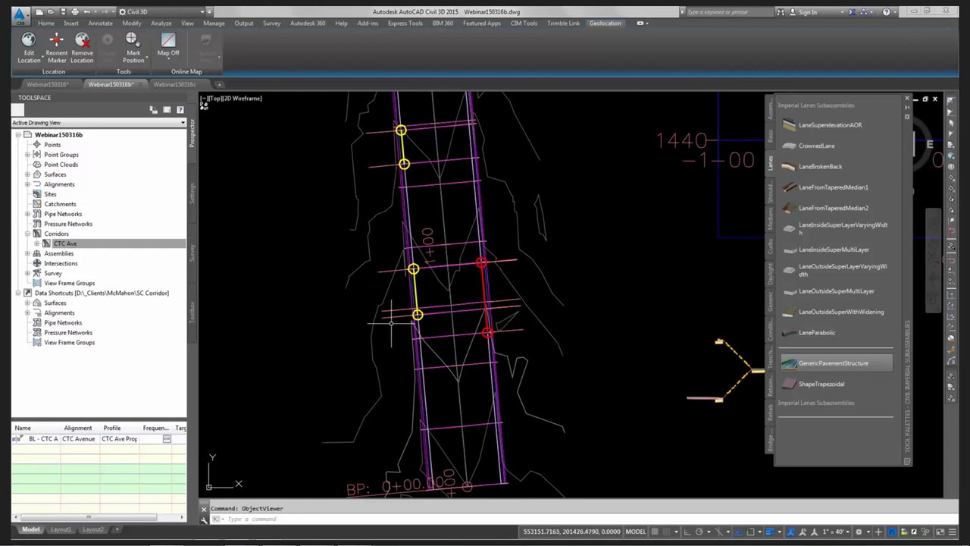
{"action": "scroll", "coordinate": [419, 315], "scroll_direction": "down", "scroll_amount": 2}
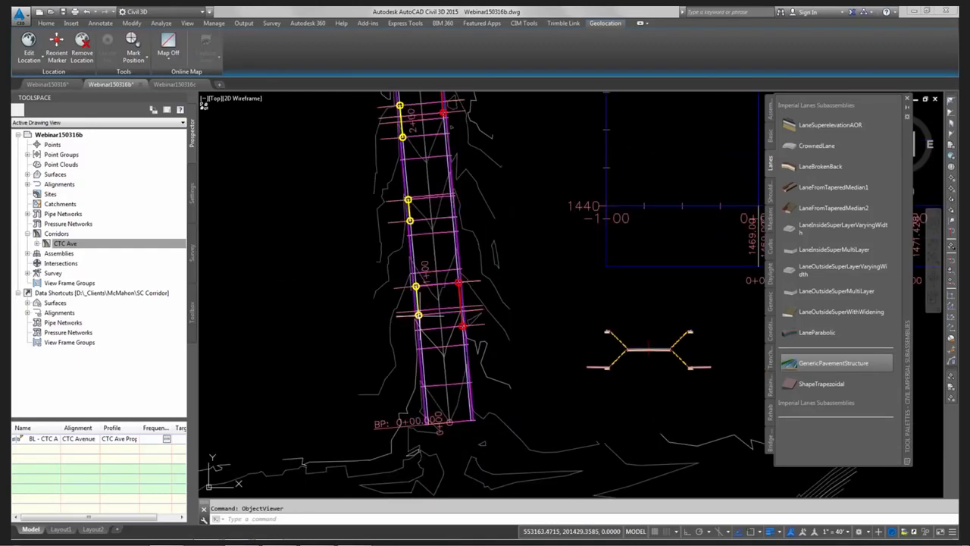
{"action": "middle_click_drag", "start_coordinate": [404, 216], "coordinate": [399, 237]}
{"action": "key", "text": "Escape"}
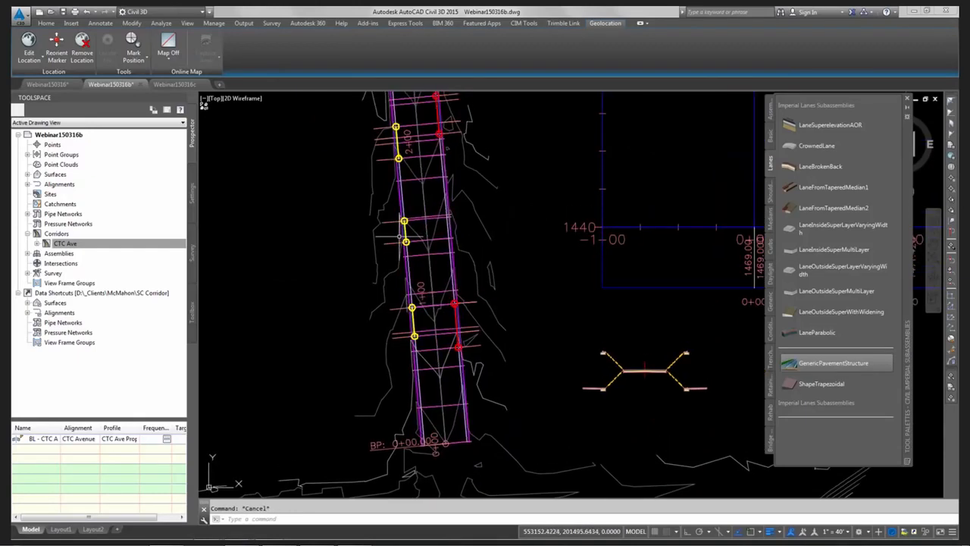
{"action": "scroll", "coordinate": [413, 228], "scroll_direction": "up", "scroll_amount": 4}
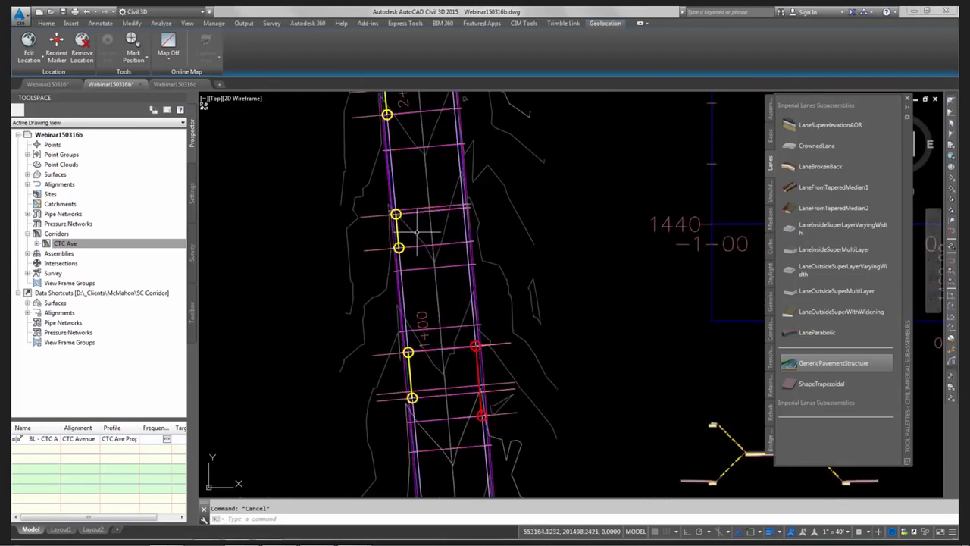
{"action": "scroll", "coordinate": [386, 201], "scroll_direction": "up", "scroll_amount": 2}
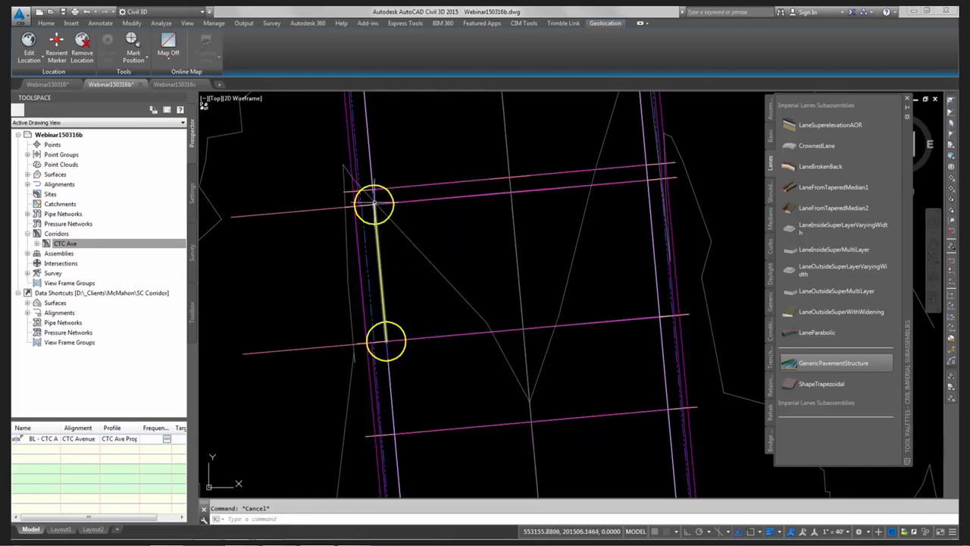
Add an extra assembly station at 1+50.55' to the CTC Ave corridor region's frequency, just beyond the end of the yellow driveway line
{"action": "left_click", "coordinate": [424, 180]}
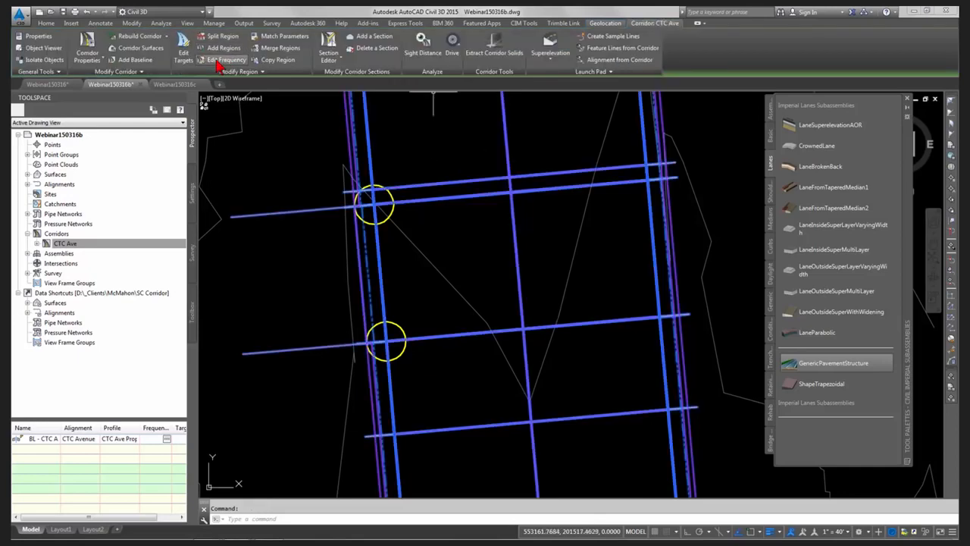
{"action": "left_click", "coordinate": [224, 59]}
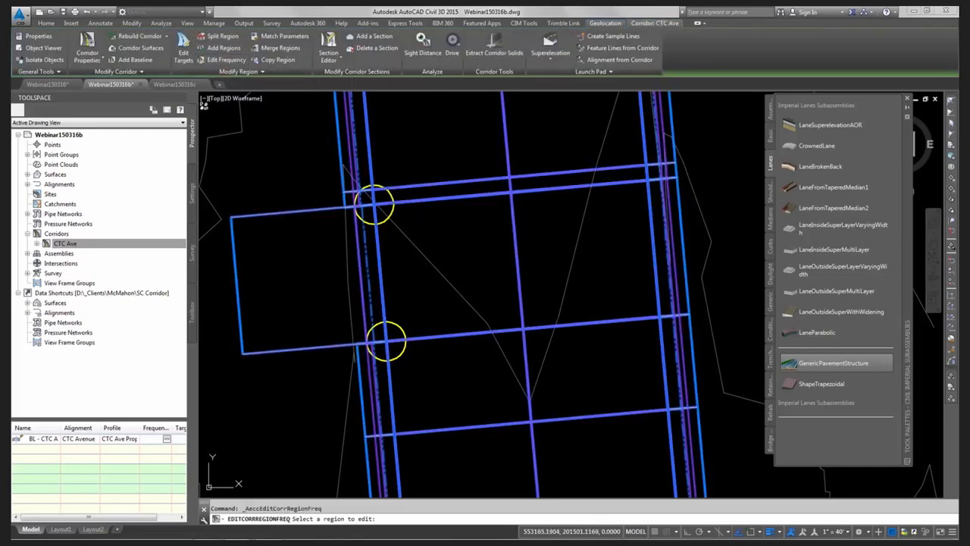
{"action": "left_click", "coordinate": [472, 258]}
{"action": "left_click_drag", "start_coordinate": [527, 48], "coordinate": [744, 53]}
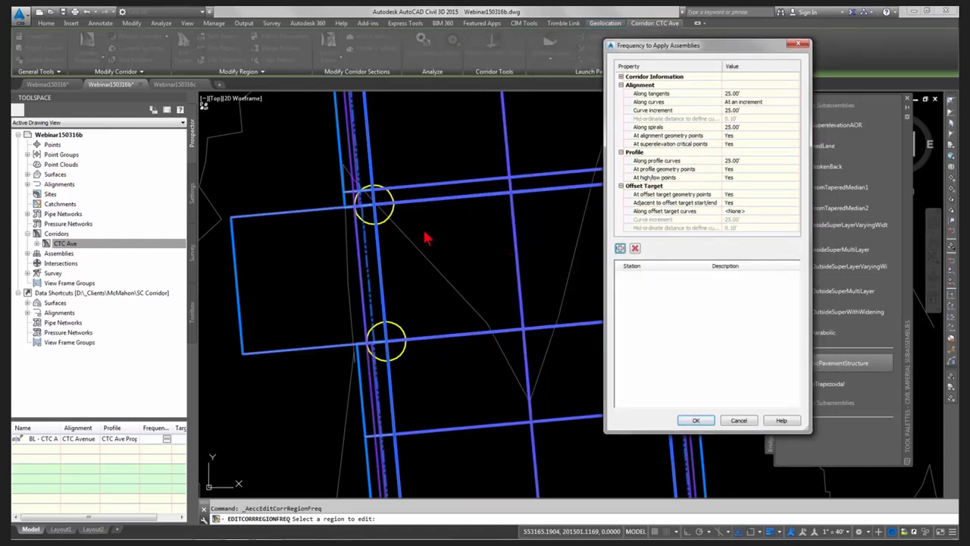
{"action": "left_click", "coordinate": [620, 248]}
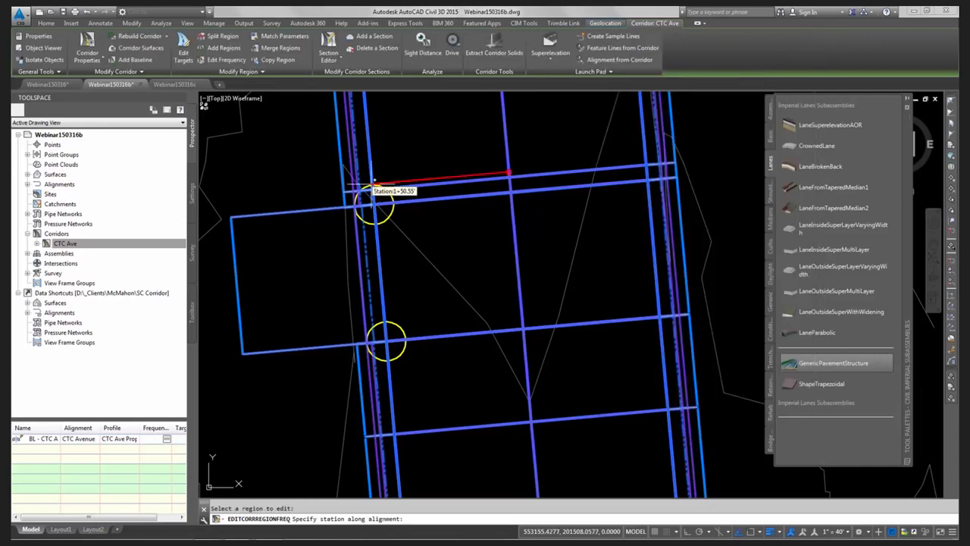
{"action": "left_click", "coordinate": [374, 182]}
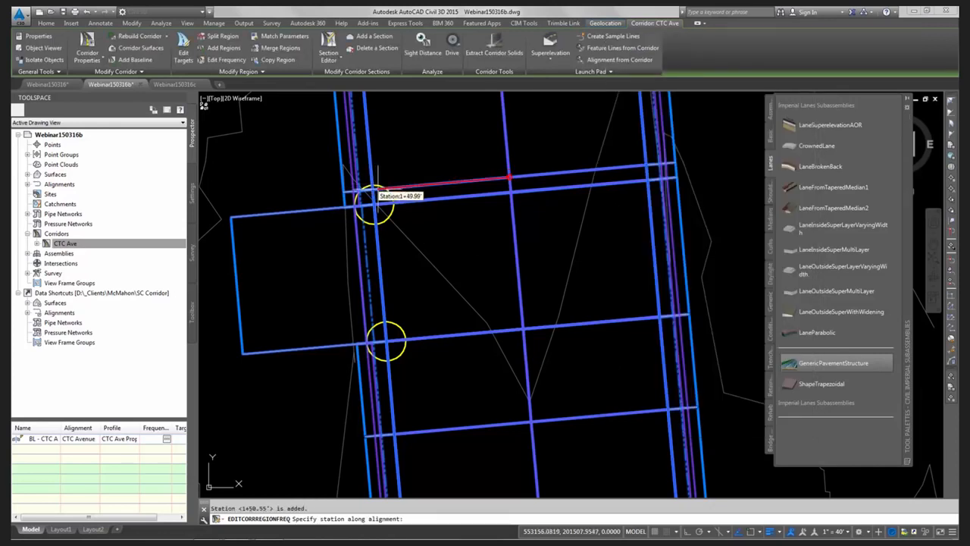
{"action": "key", "text": "Return"}
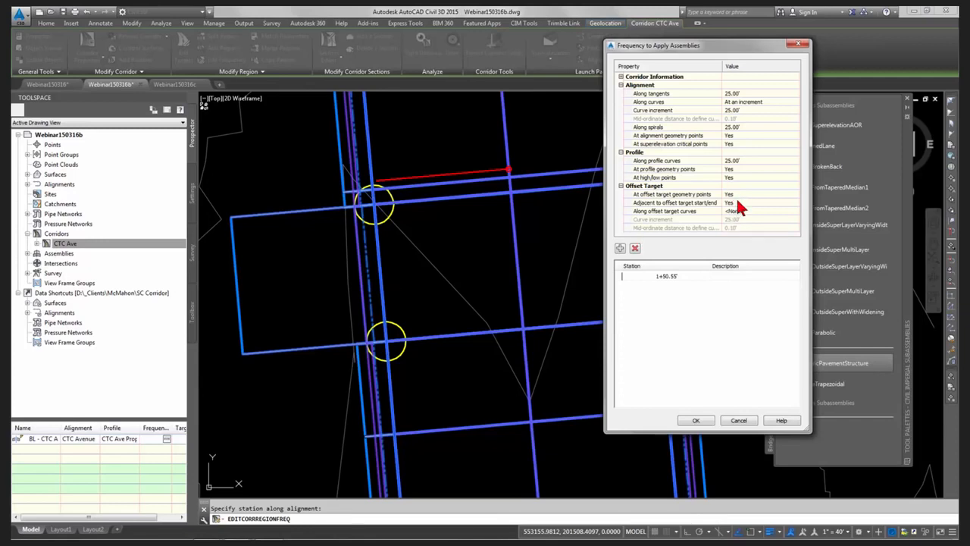
{"action": "left_click", "coordinate": [694, 421]}
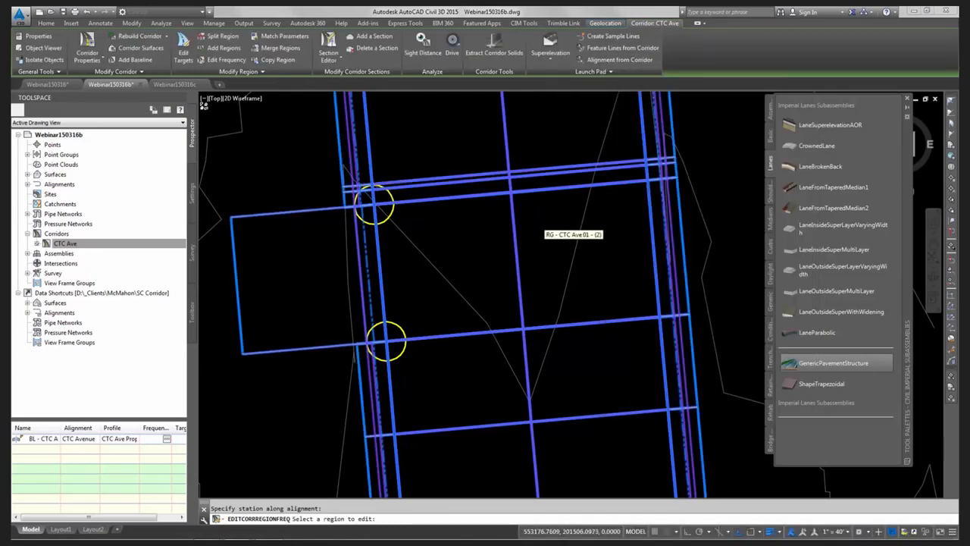
Examine the driveway sections along the corridor up to the turn lane polyline at its end, and end the region frequency editing
{"action": "scroll", "coordinate": [540, 229], "scroll_direction": "down", "scroll_amount": 2}
{"action": "scroll", "coordinate": [540, 229], "scroll_direction": "down", "scroll_amount": 4}
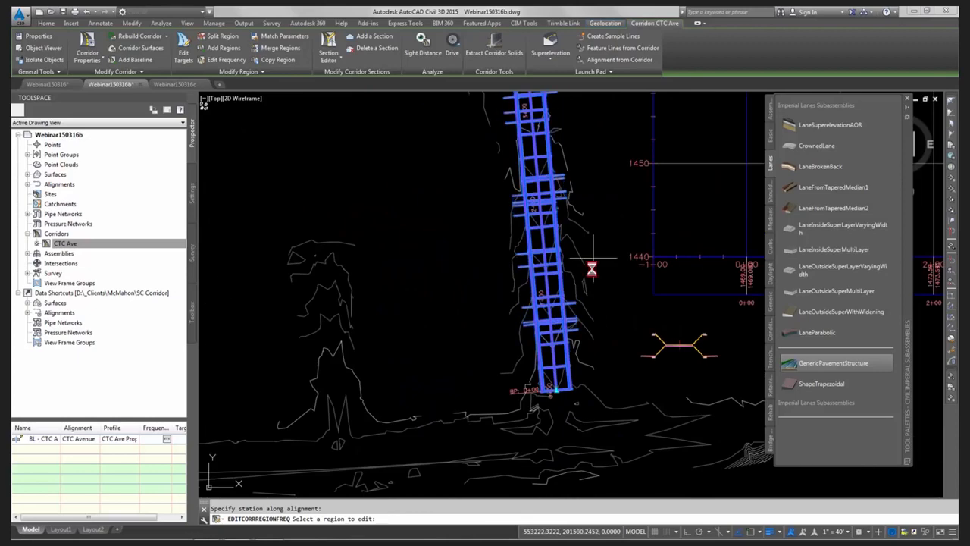
{"action": "scroll", "coordinate": [523, 319], "scroll_direction": "up", "scroll_amount": 6}
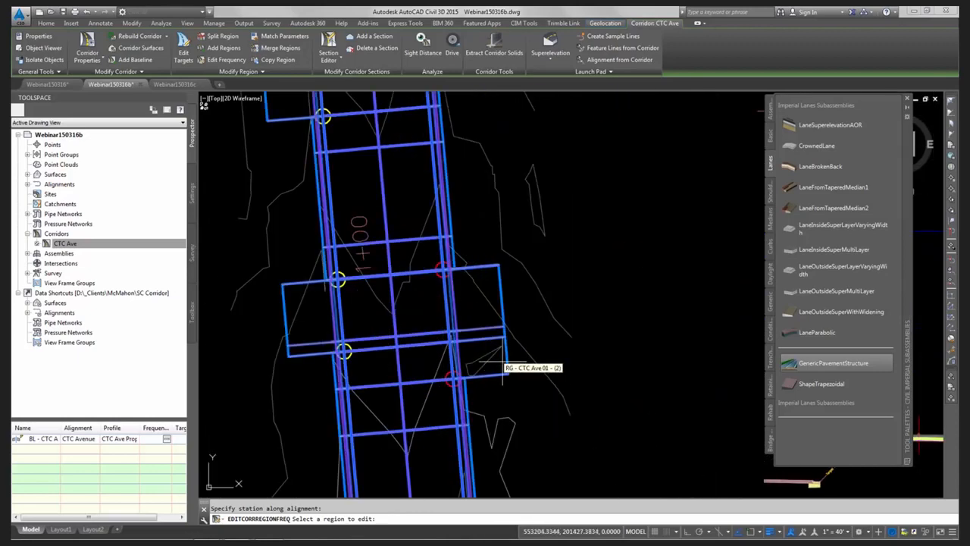
{"action": "scroll", "coordinate": [497, 367], "scroll_direction": "down", "scroll_amount": 3}
{"action": "mouse_move", "coordinate": [406, 186]}
{"action": "middle_mouse_down"}
{"action": "mouse_move", "coordinate": [421, 287]}
{"action": "mouse_move", "coordinate": [429, 275]}
{"action": "middle_mouse_up"}
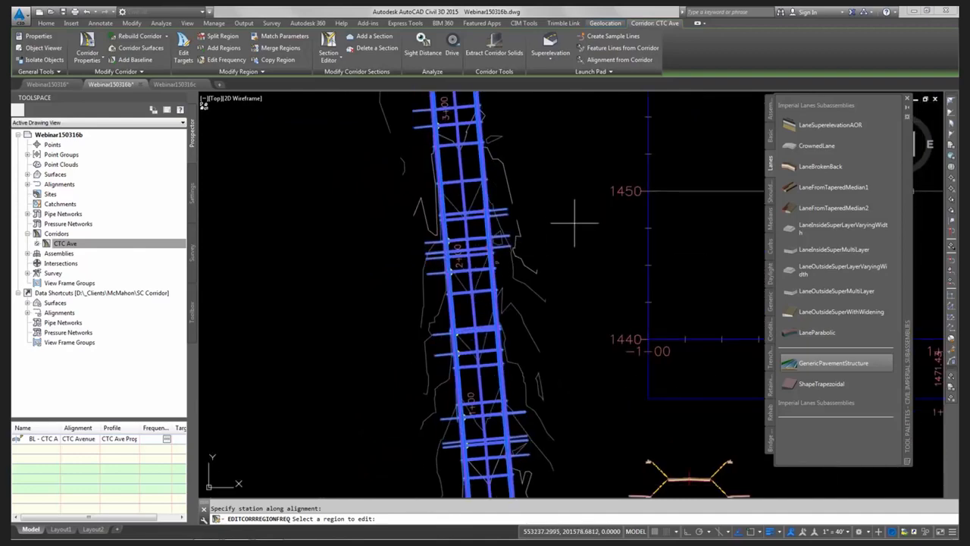
{"action": "middle_click_drag", "start_coordinate": [464, 229], "coordinate": [472, 374]}
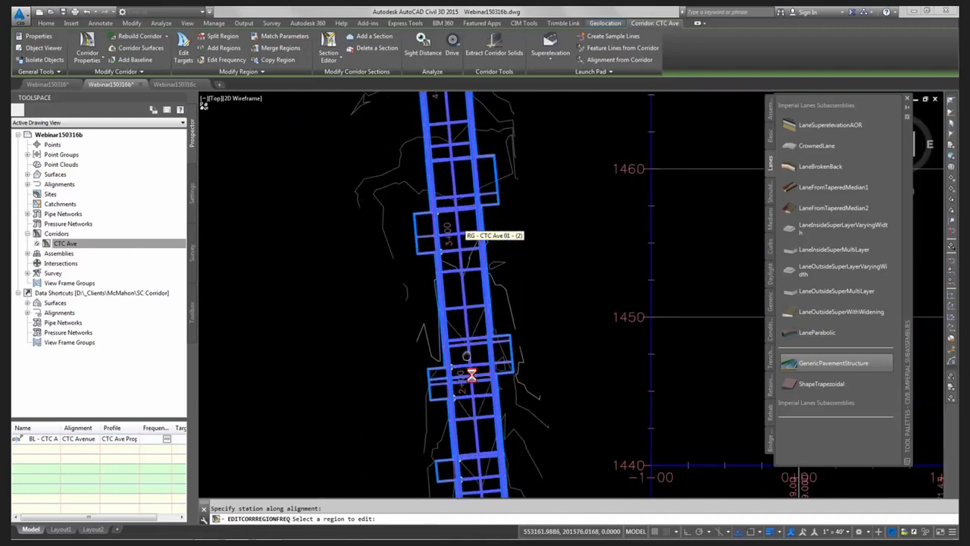
{"action": "middle_click_drag", "start_coordinate": [448, 228], "coordinate": [462, 358]}
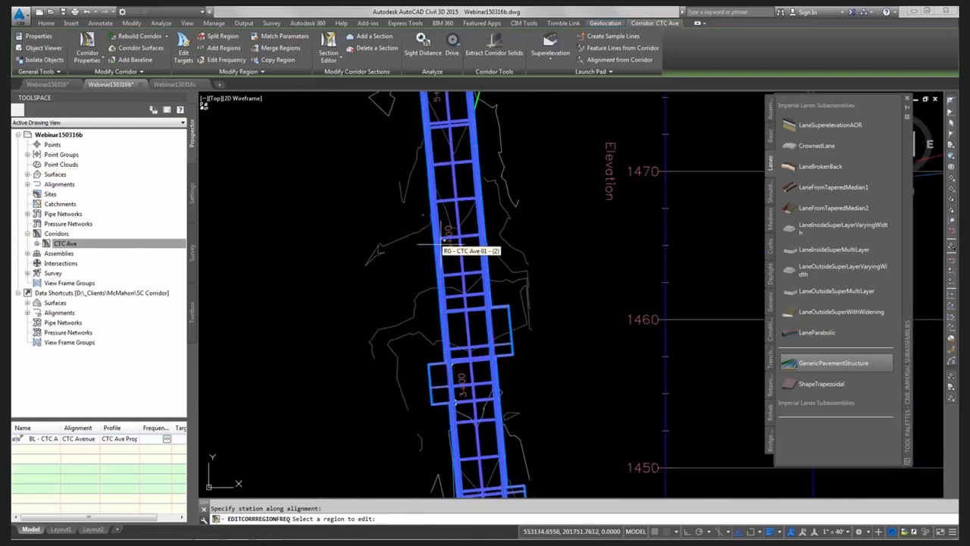
{"action": "middle_click_drag", "start_coordinate": [451, 219], "coordinate": [466, 376]}
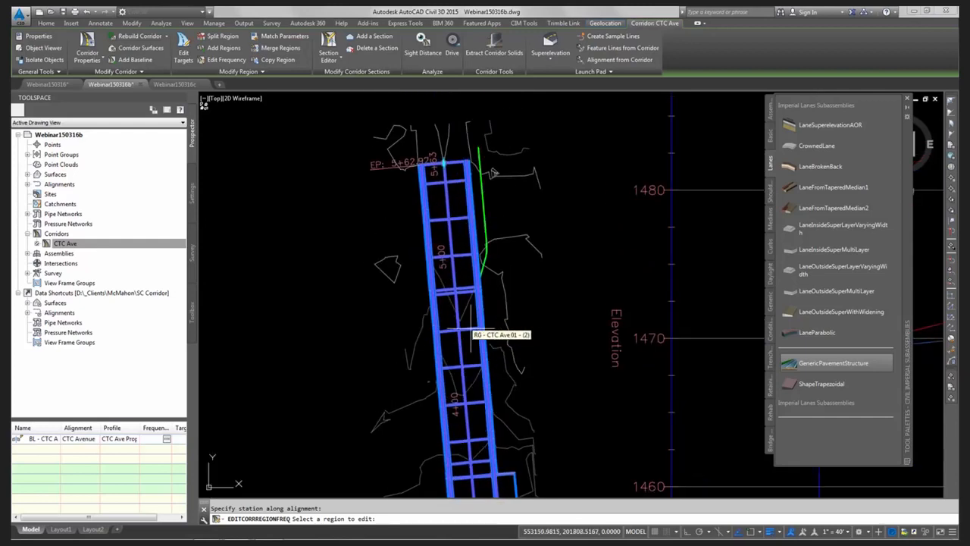
{"action": "key", "text": "Escape"}
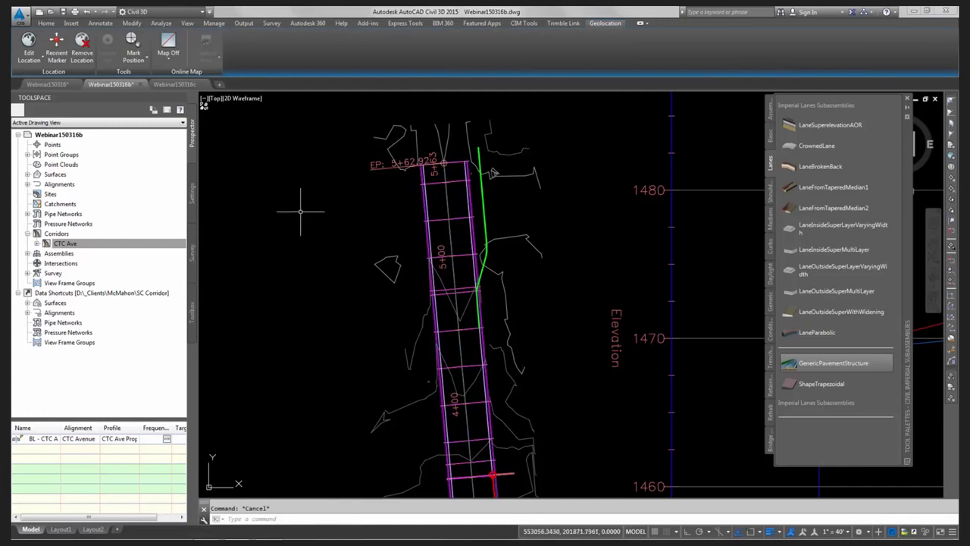
Open the target mapping for the whole CTC Ave corridor from its corridor properties
{"action": "left_click", "coordinate": [455, 220]}
{"action": "right_click", "coordinate": [457, 221]}
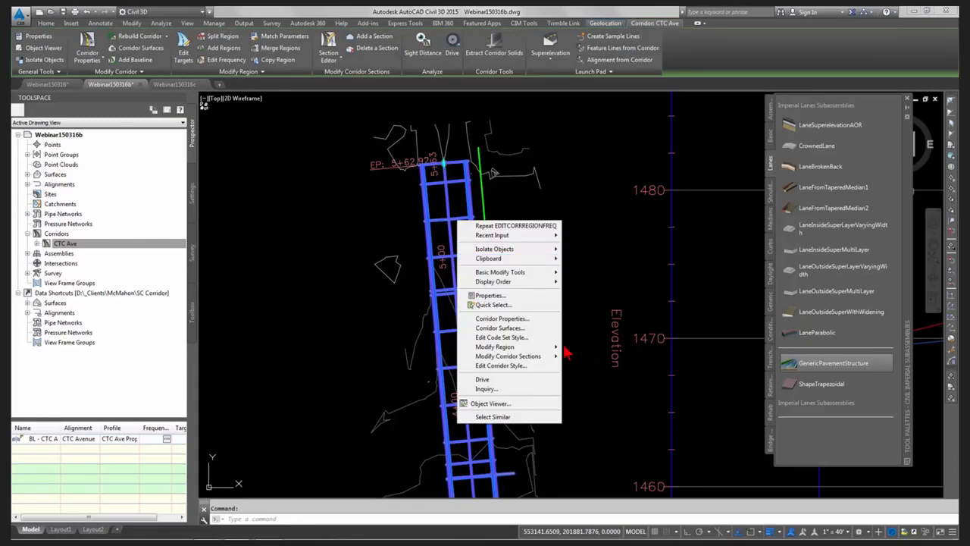
{"action": "left_click", "coordinate": [518, 328]}
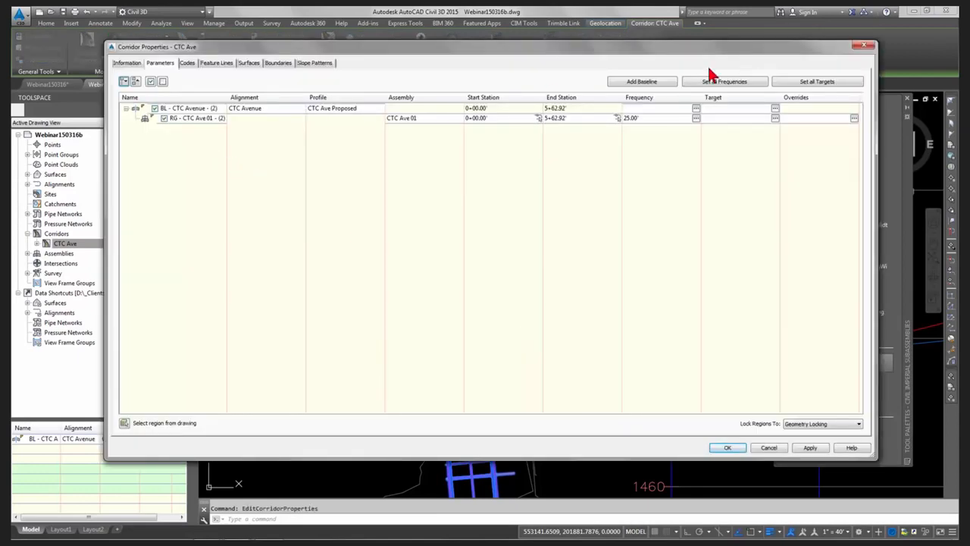
{"action": "left_click", "coordinate": [803, 84]}
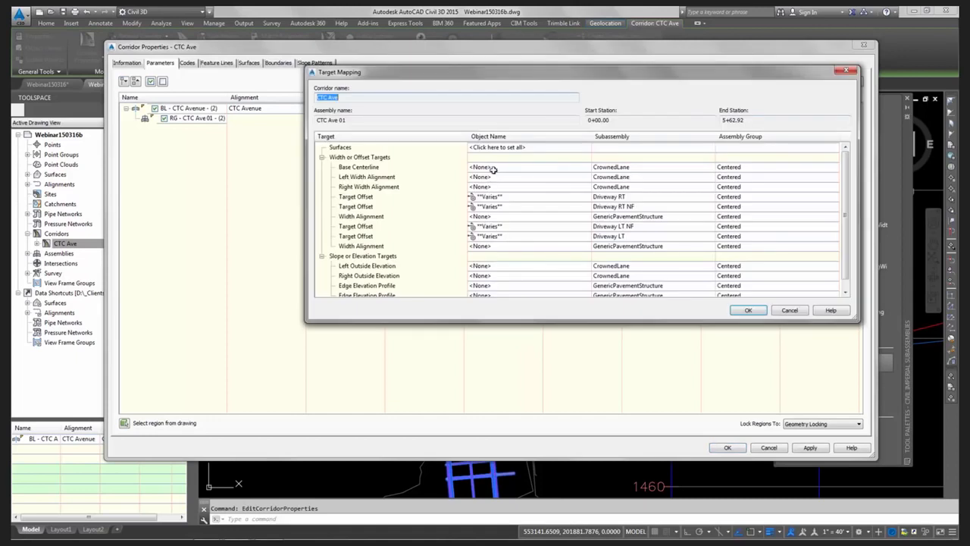
{"action": "left_click", "coordinate": [385, 176]}
{"action": "left_click", "coordinate": [396, 188]}
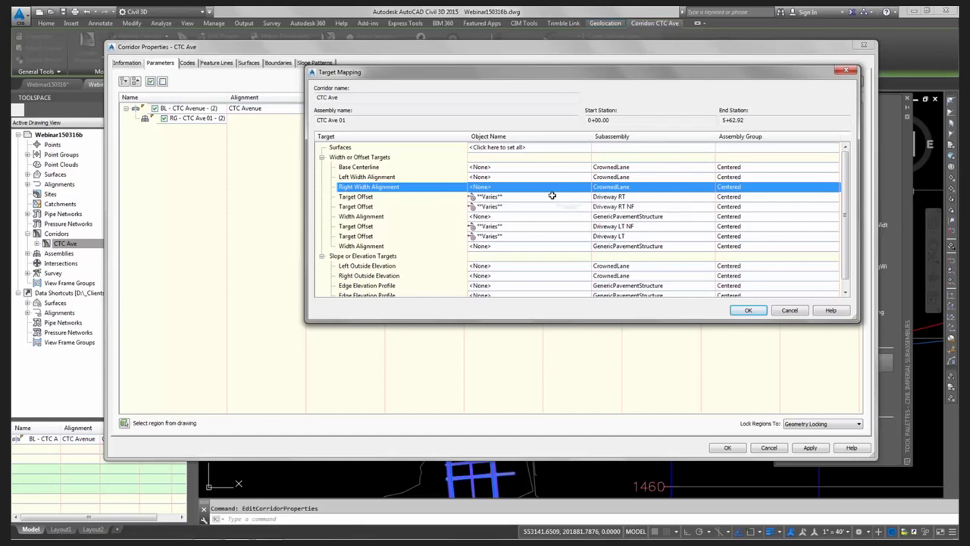
Target the CrownedLane's Right Width Alignment to the polyline on the _Turnlane layer and accept the corridor changes
{"action": "left_click", "coordinate": [514, 187]}
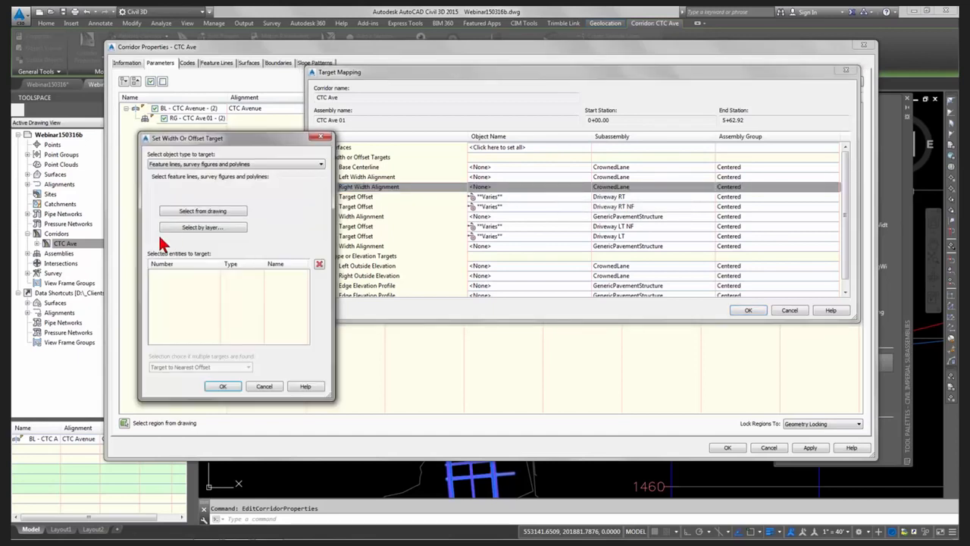
{"action": "left_click", "coordinate": [186, 227]}
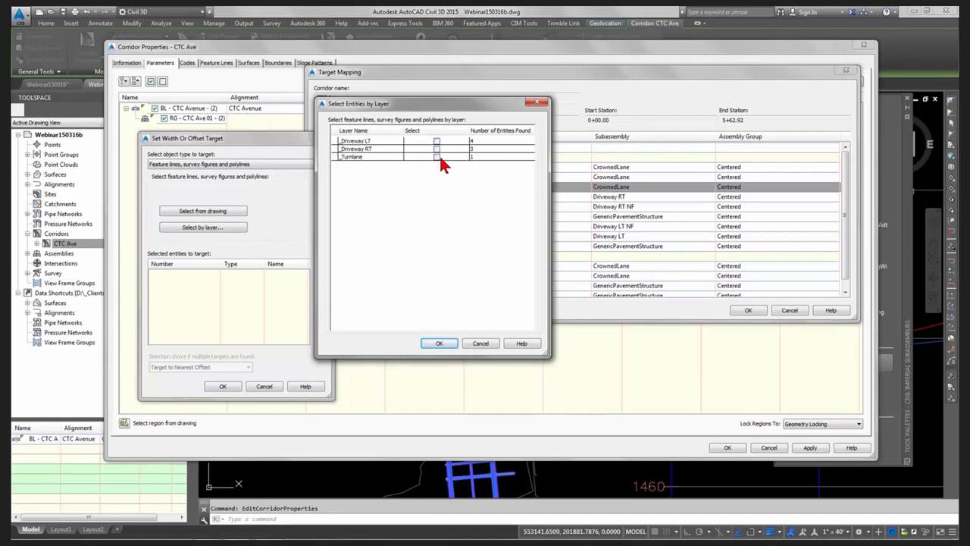
{"action": "left_click", "coordinate": [437, 158]}
{"action": "left_click", "coordinate": [448, 344]}
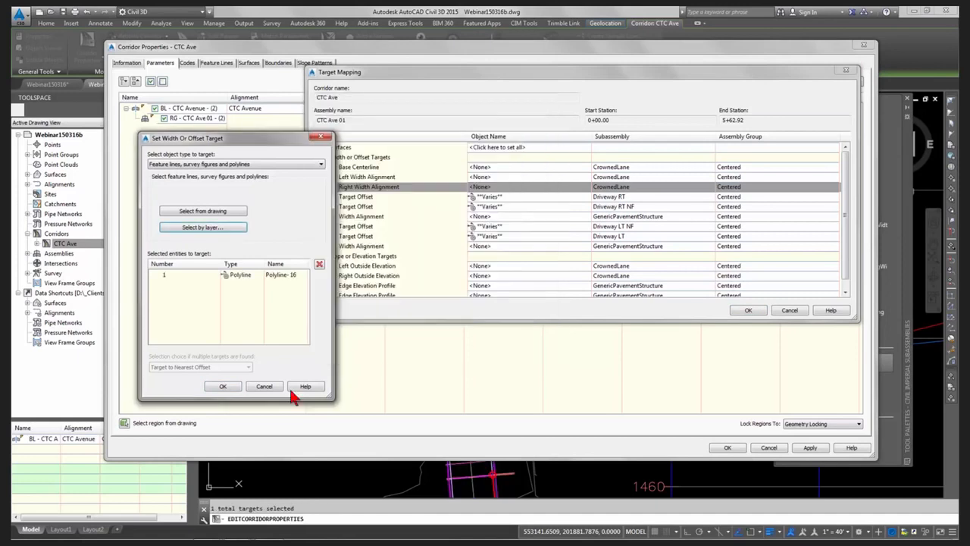
{"action": "left_click", "coordinate": [223, 385]}
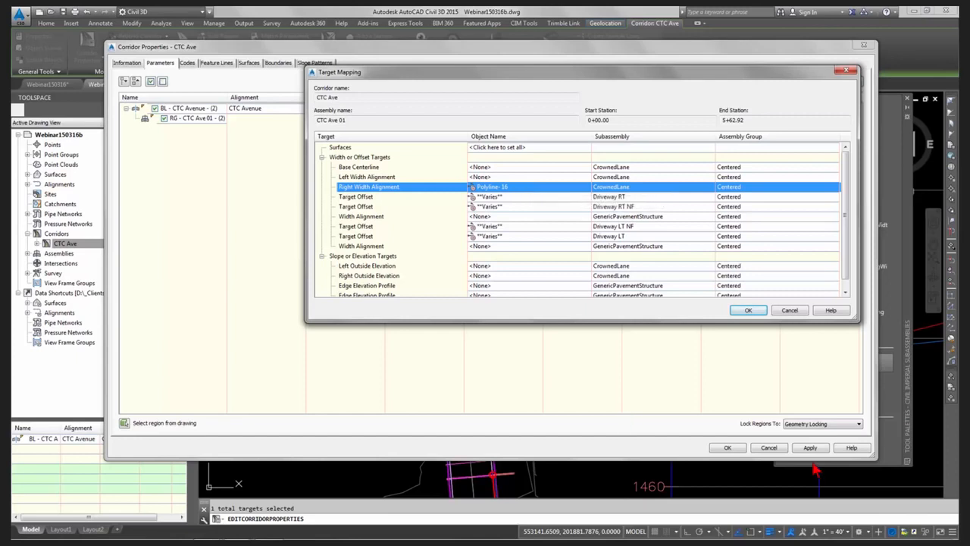
{"action": "left_click", "coordinate": [732, 449]}
{"action": "left_click", "coordinate": [744, 310]}
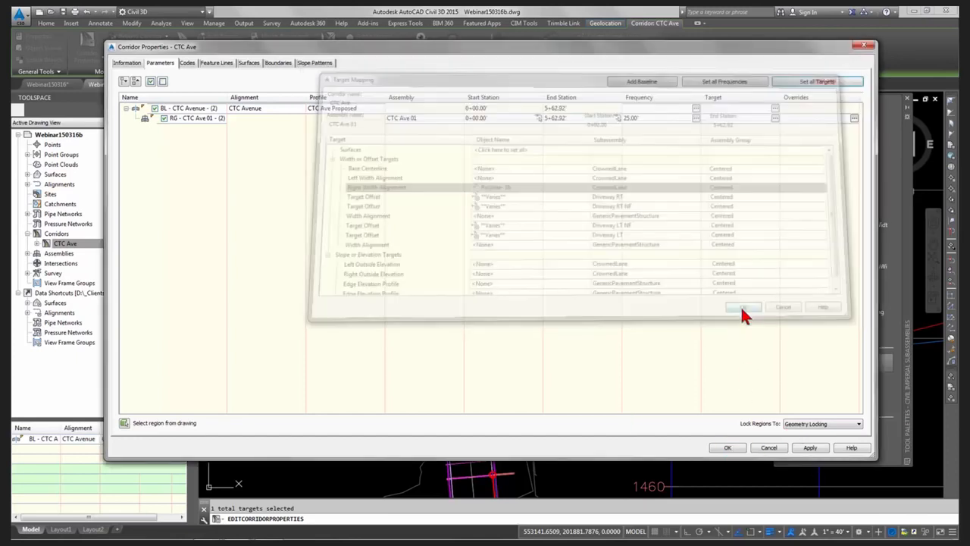
{"action": "left_click", "coordinate": [728, 447]}
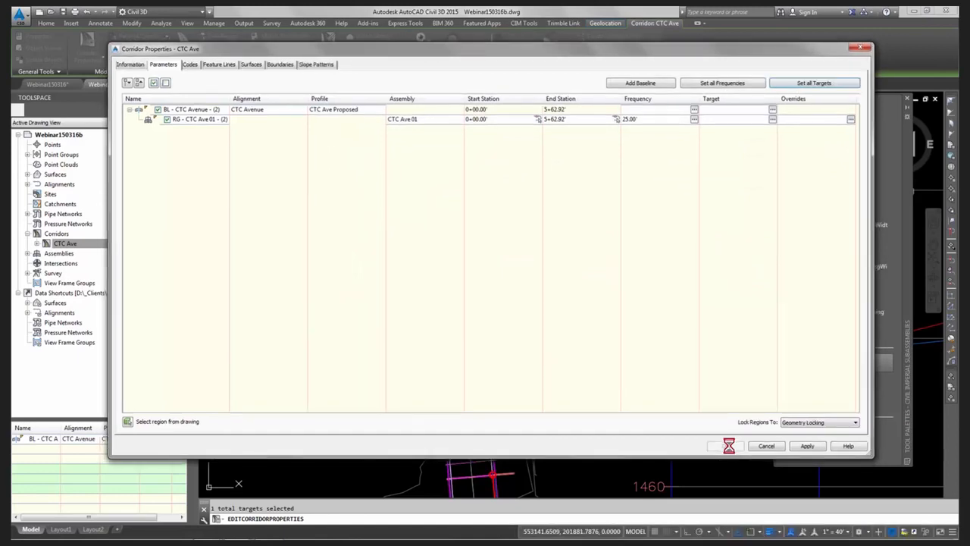
Examine the corridor's right edge along the green turn lane polyline and the driveway sections farther down the road
{"action": "scroll", "coordinate": [473, 177], "scroll_direction": "up", "scroll_amount": 3}
{"action": "scroll", "coordinate": [473, 177], "scroll_direction": "down", "scroll_amount": 4}
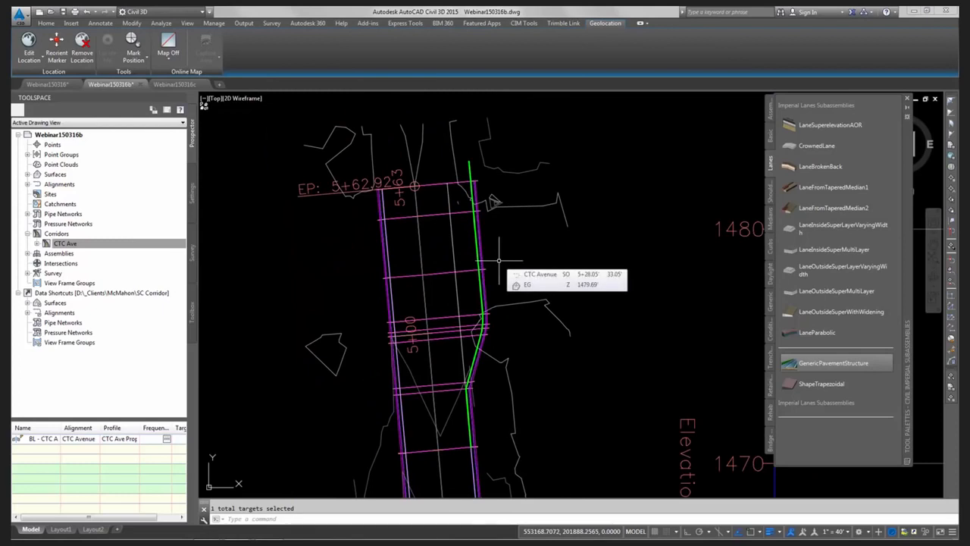
{"action": "left_click", "coordinate": [411, 397]}
{"action": "key", "text": "Escape"}
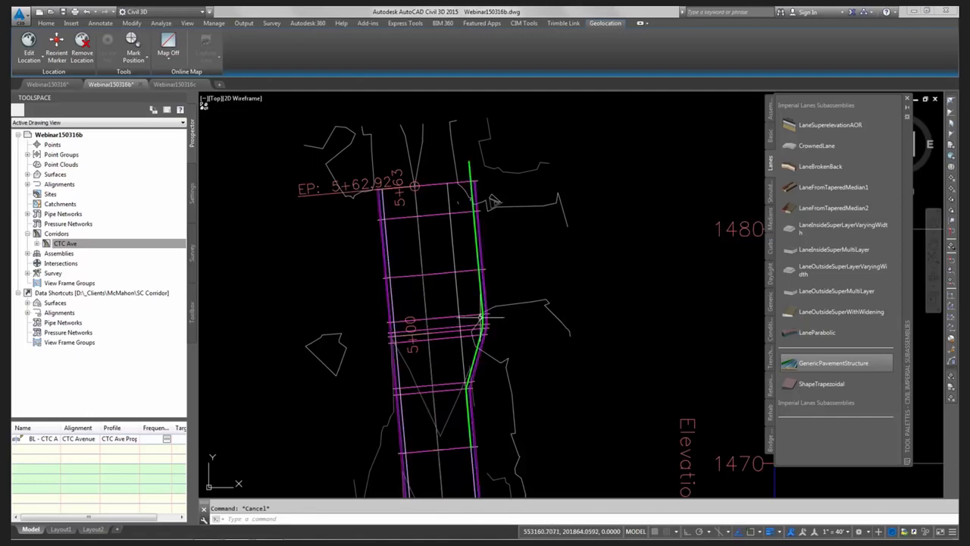
{"action": "scroll", "coordinate": [490, 241], "scroll_direction": "down", "scroll_amount": 5}
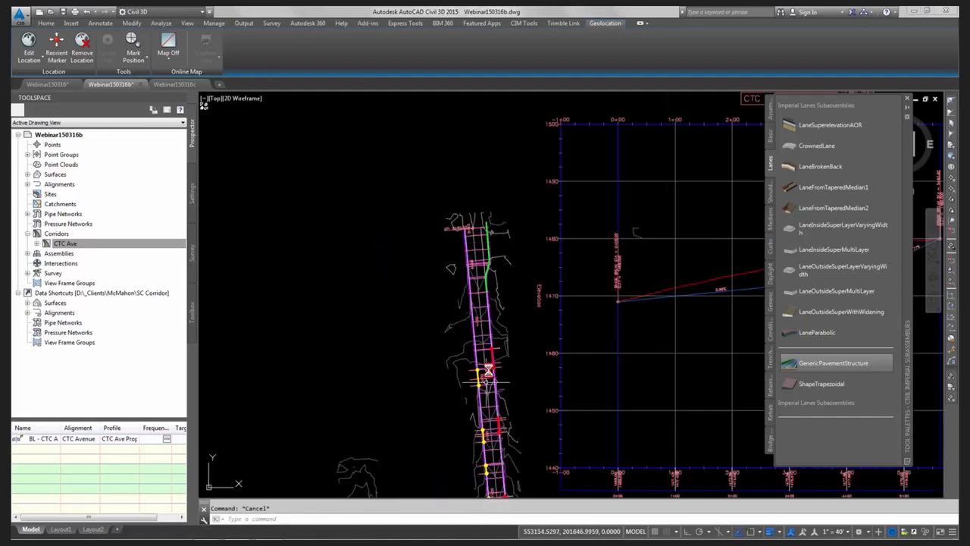
{"action": "scroll", "coordinate": [466, 220], "scroll_direction": "up", "scroll_amount": 5}
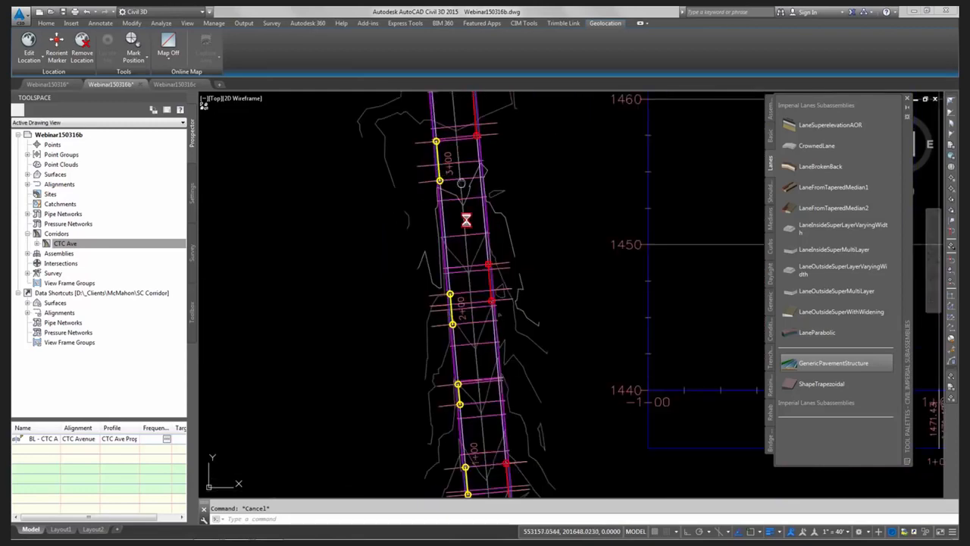
{"action": "scroll", "coordinate": [468, 326], "scroll_direction": "down", "scroll_amount": 3}
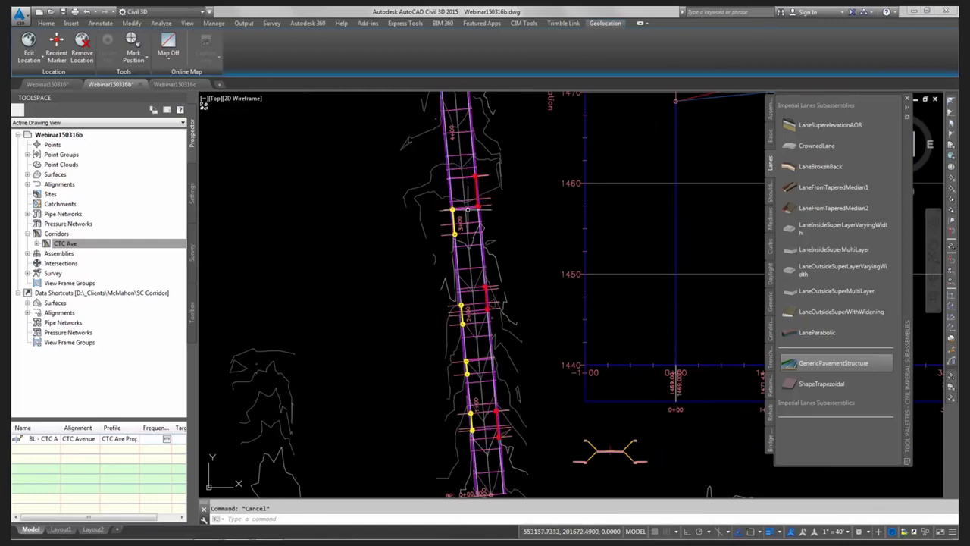
Examine the driveway sections on both sides of the corridor between stations 2+00 and 3+00
{"action": "key", "text": "Escape"}
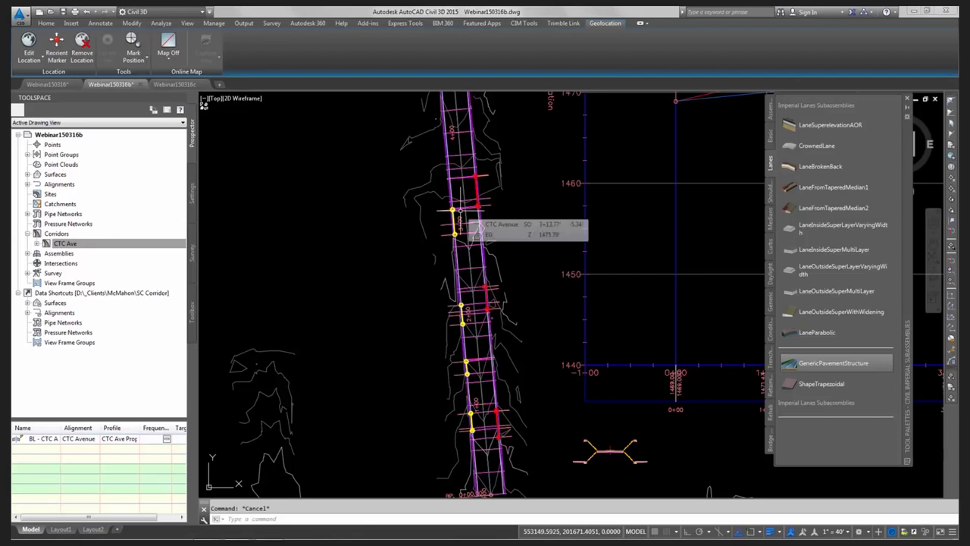
{"action": "left_click", "coordinate": [459, 221]}
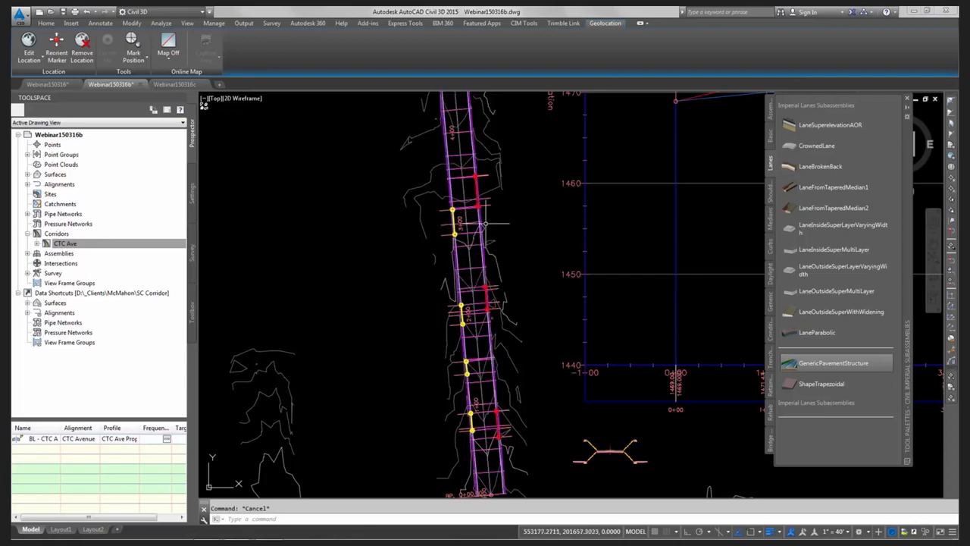
{"action": "scroll", "coordinate": [484, 222], "scroll_direction": "down", "scroll_amount": 2}
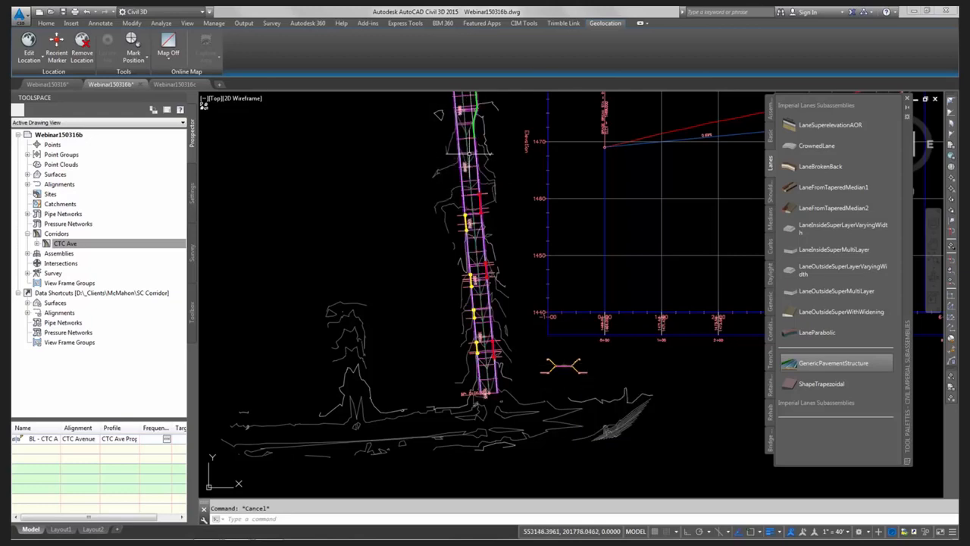
{"action": "scroll", "coordinate": [477, 212], "scroll_direction": "up", "scroll_amount": 4}
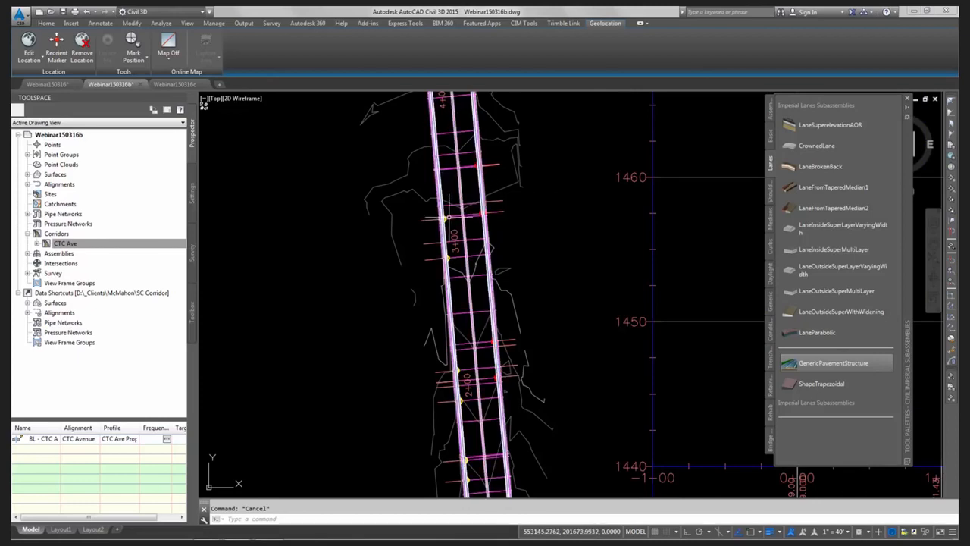
{"action": "left_click", "coordinate": [449, 218]}
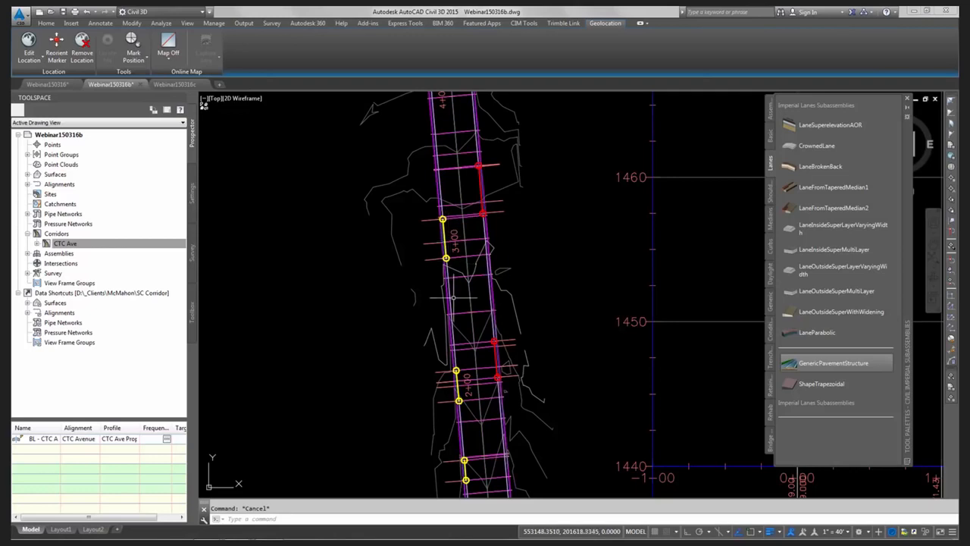
{"action": "scroll", "coordinate": [453, 298], "scroll_direction": "down", "scroll_amount": 4}
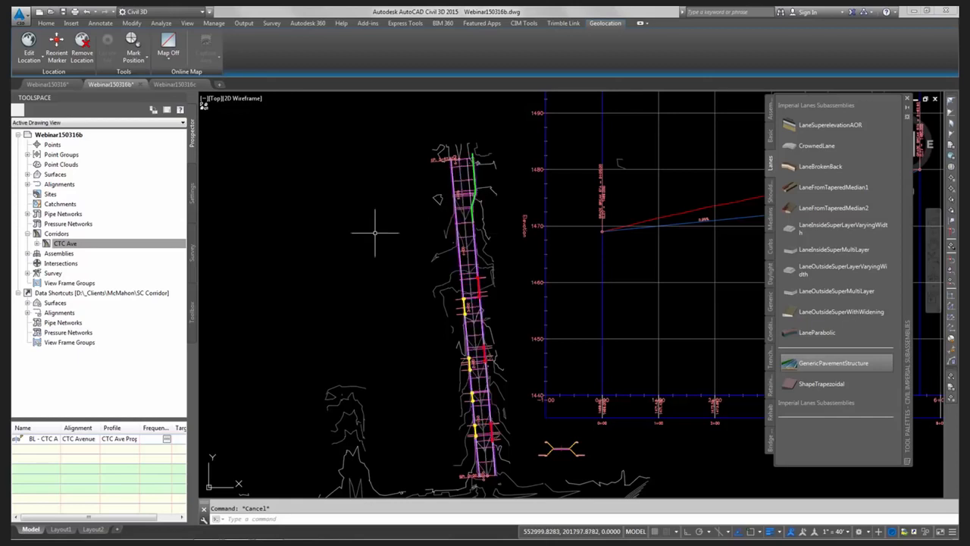
Run Corridor Cleanup on the CTC Ave corridor, removing its surface, width or offset, and slope or elevation targets
{"action": "left_click", "coordinate": [533, 25]}
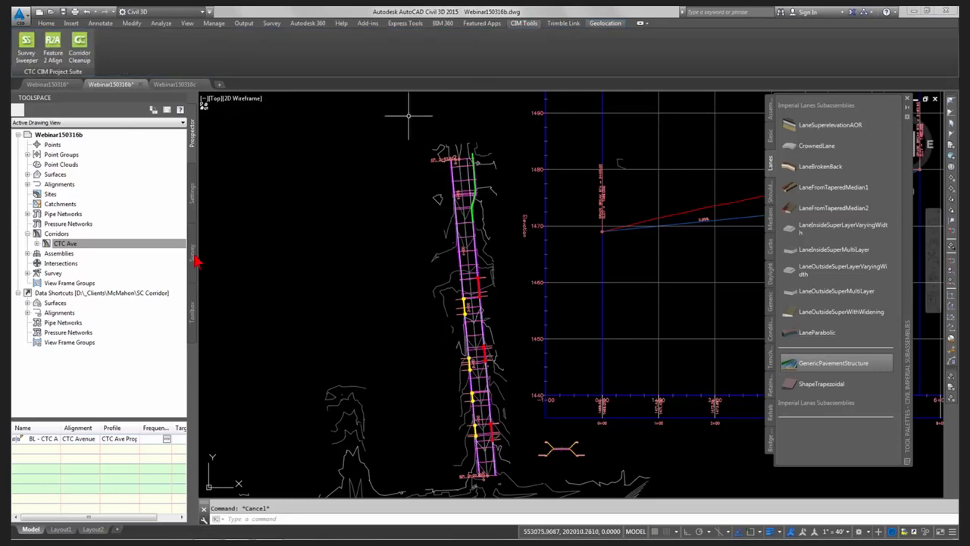
{"action": "left_click", "coordinate": [82, 49]}
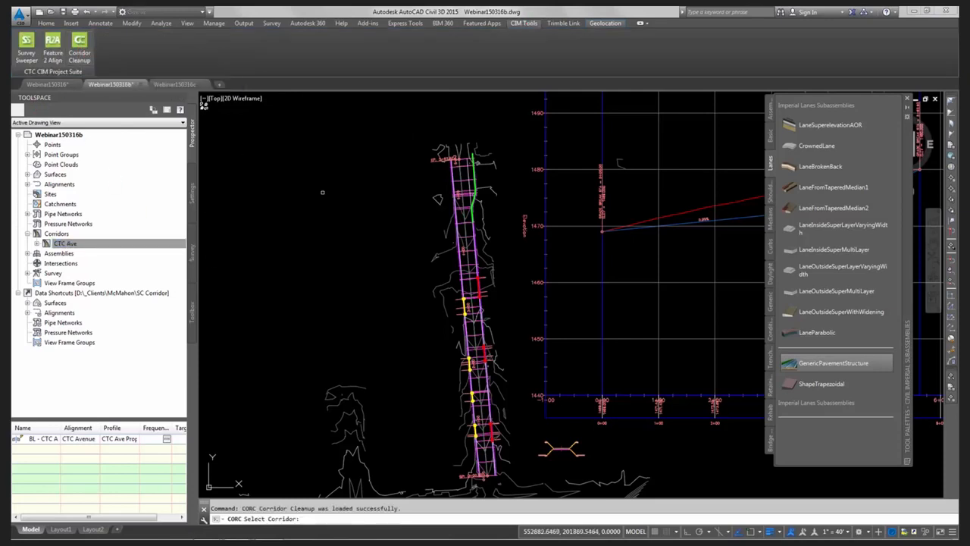
{"action": "left_click", "coordinate": [473, 158]}
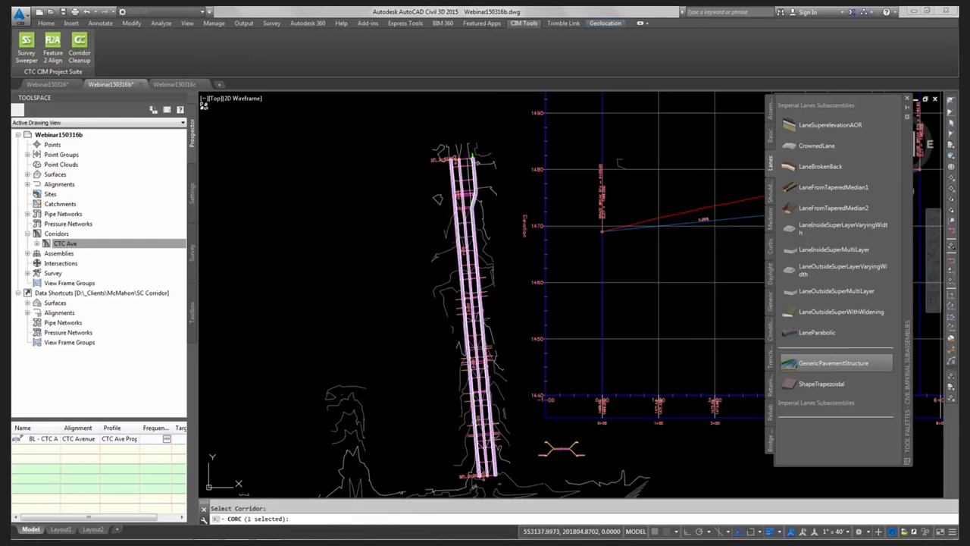
{"action": "key", "text": "Return"}
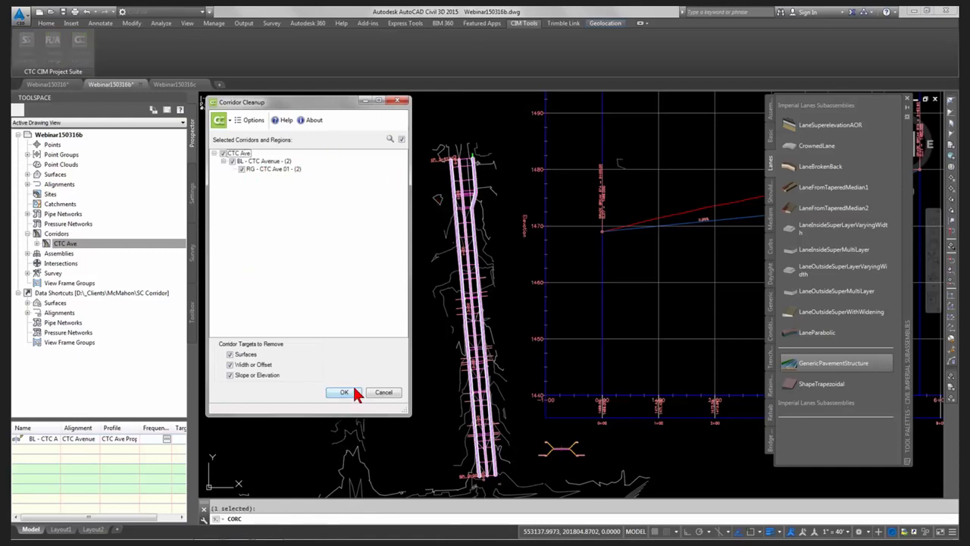
{"action": "left_click", "coordinate": [345, 393]}
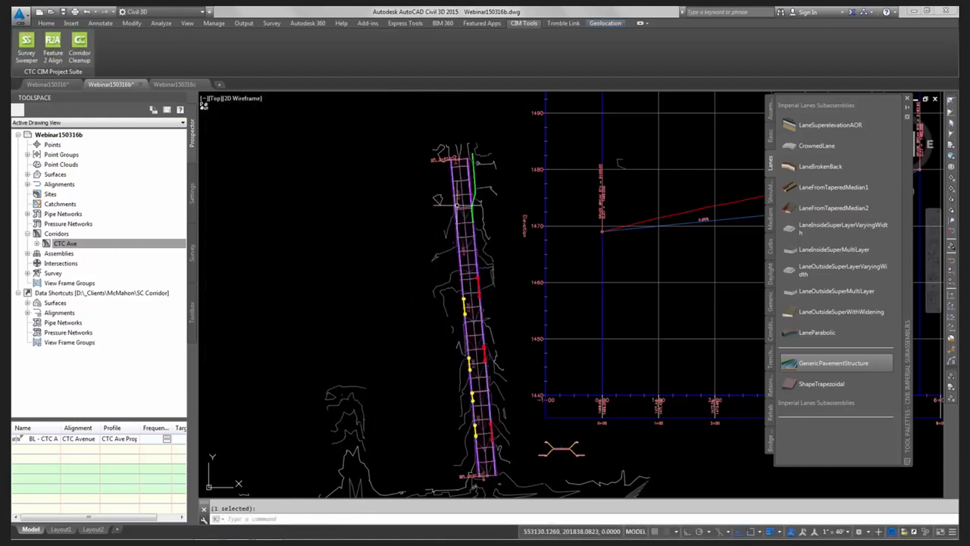
Open the CTC Ave corridor properties and check the target mapping for all regions, leaving the mapping without changes
{"action": "scroll", "coordinate": [459, 227], "scroll_direction": "up", "scroll_amount": 5}
{"action": "left_click", "coordinate": [458, 214]}
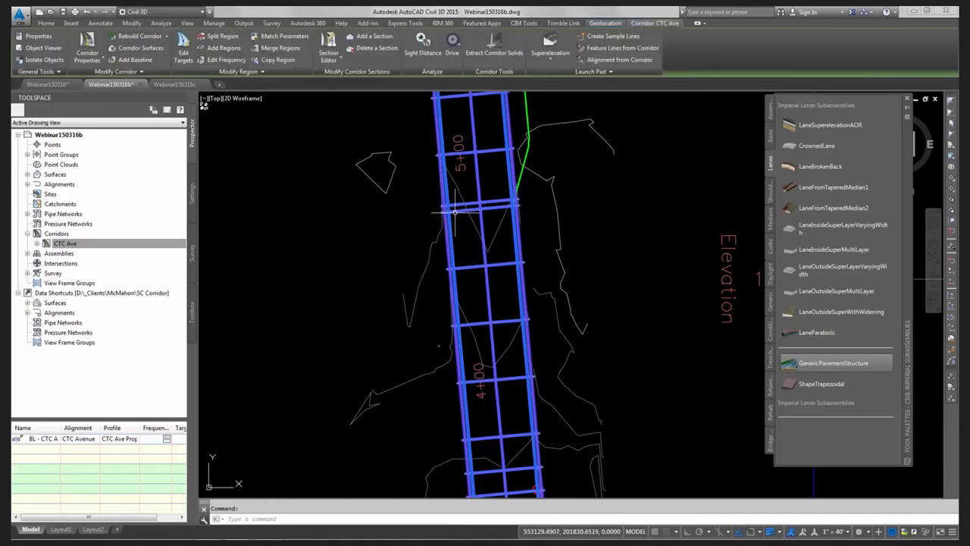
{"action": "right_click", "coordinate": [468, 232]}
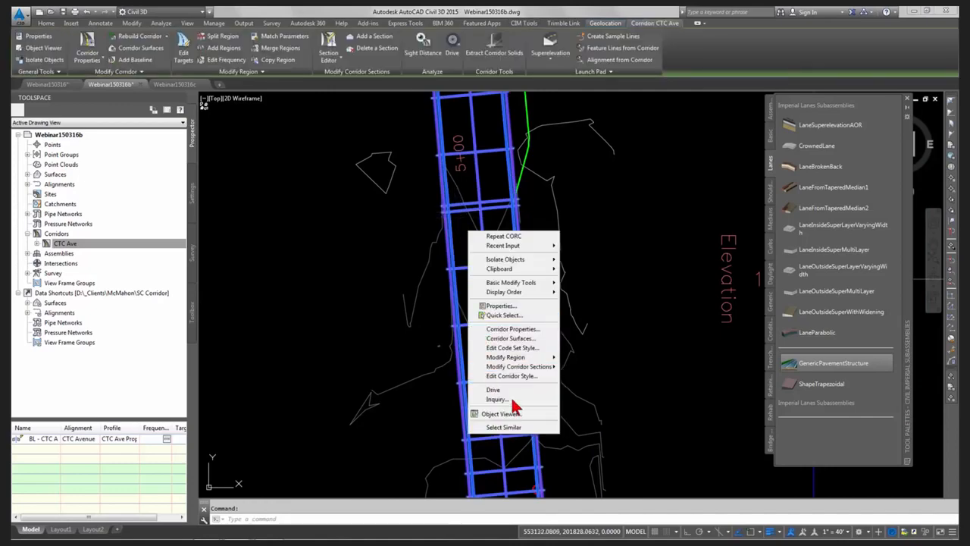
{"action": "left_click", "coordinate": [515, 329]}
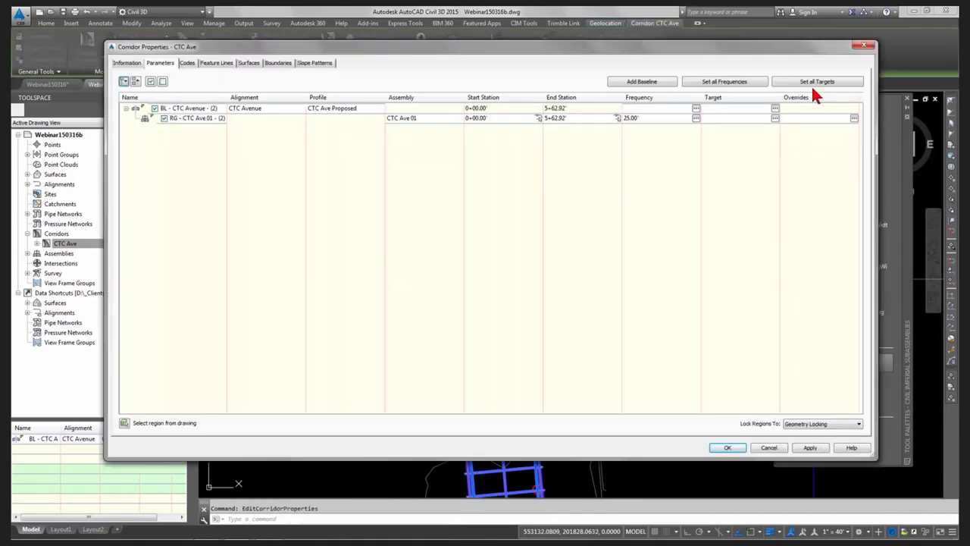
{"action": "left_click", "coordinate": [814, 83]}
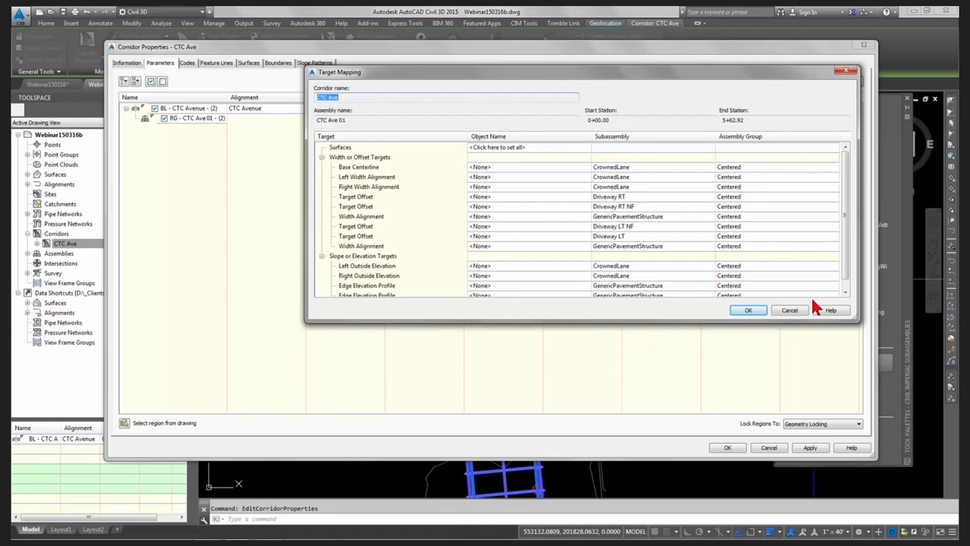
{"action": "left_click", "coordinate": [790, 310]}
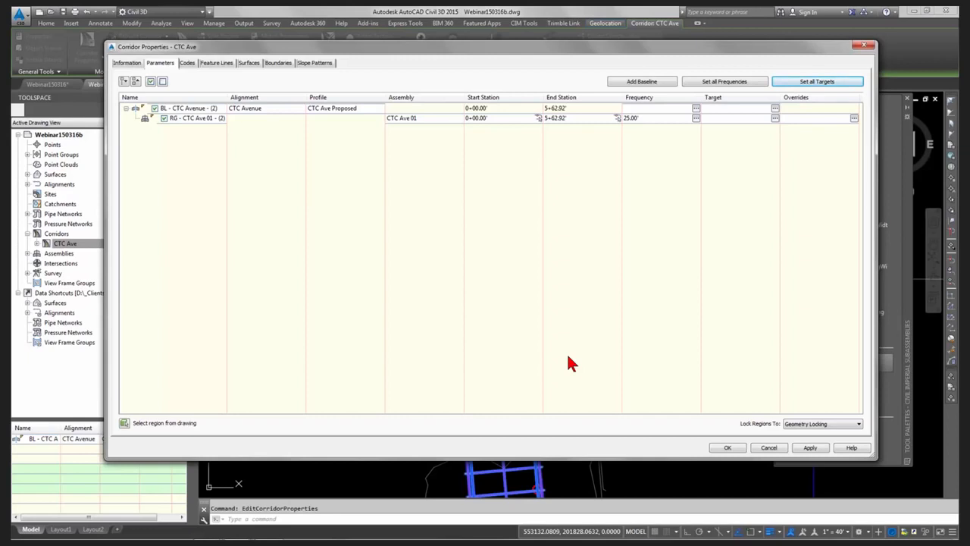
In the target mapping of region RG - CTC Ave 01, target the Driveway RT offset to the polylines on the _Driveway RT layer
{"action": "left_click", "coordinate": [773, 118]}
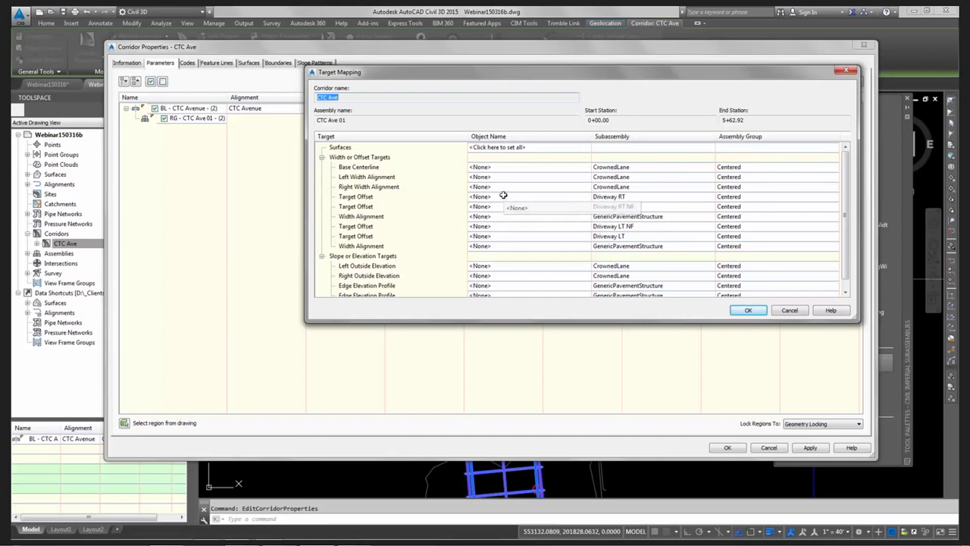
{"action": "left_click", "coordinate": [618, 196]}
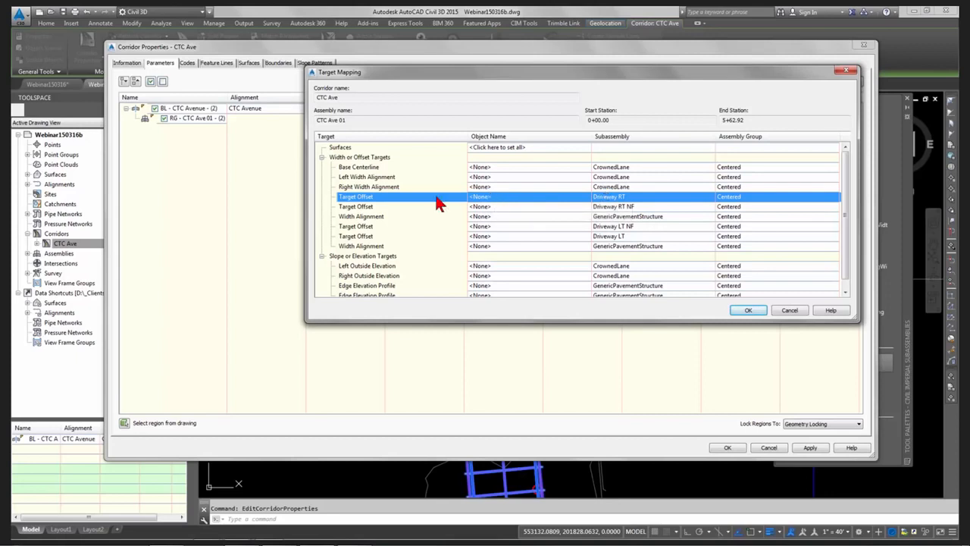
{"action": "right_click", "coordinate": [528, 197]}
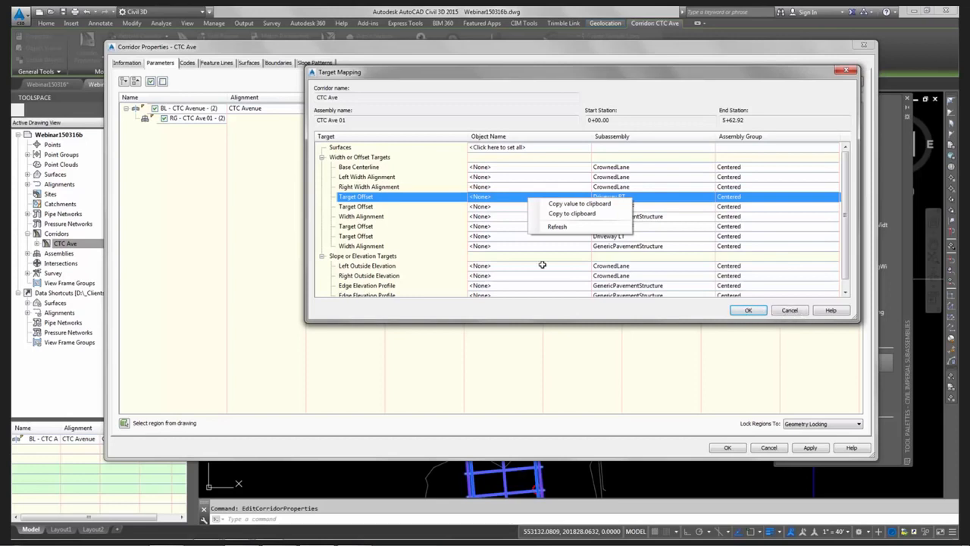
{"action": "left_click", "coordinate": [494, 199]}
{"action": "left_click", "coordinate": [494, 199]}
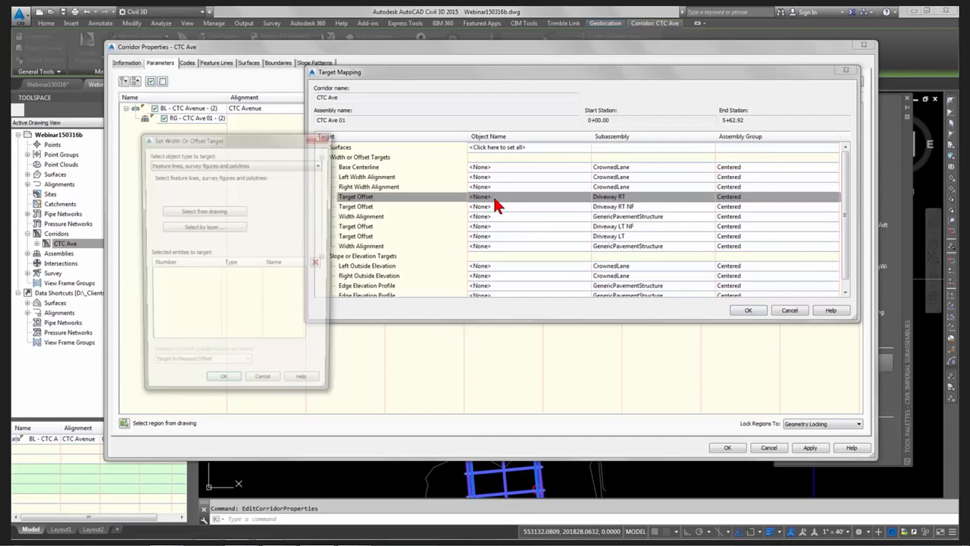
{"action": "left_click", "coordinate": [202, 227]}
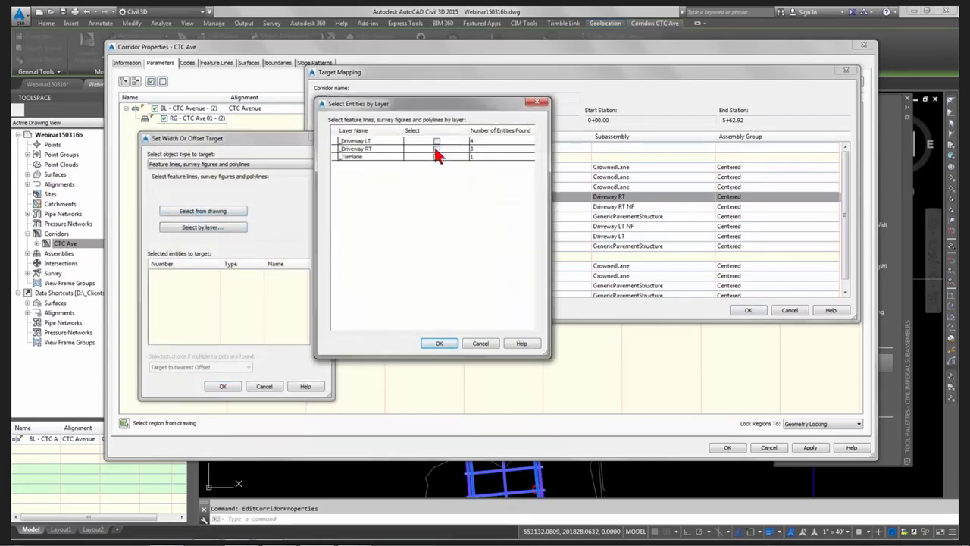
{"action": "left_click", "coordinate": [437, 149]}
{"action": "left_click", "coordinate": [438, 341]}
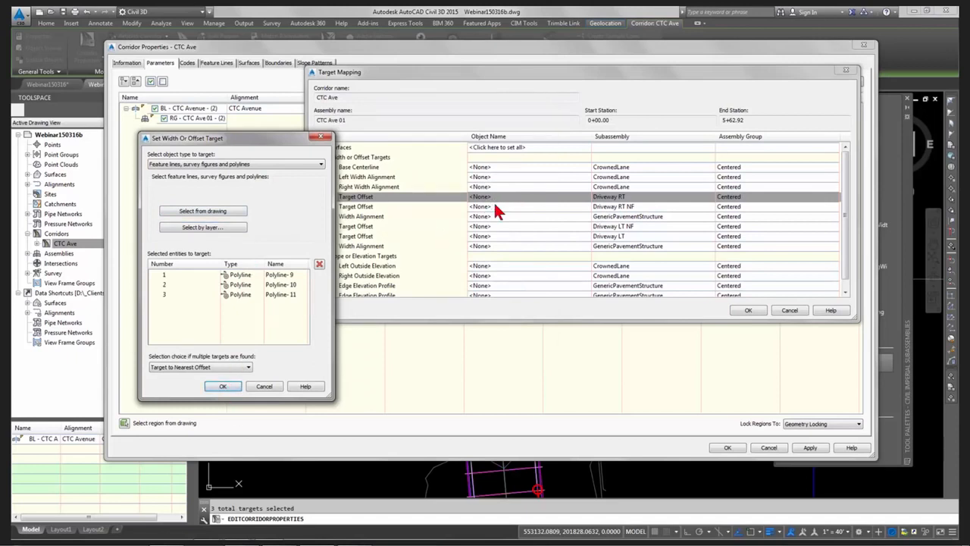
{"action": "left_click", "coordinate": [236, 387]}
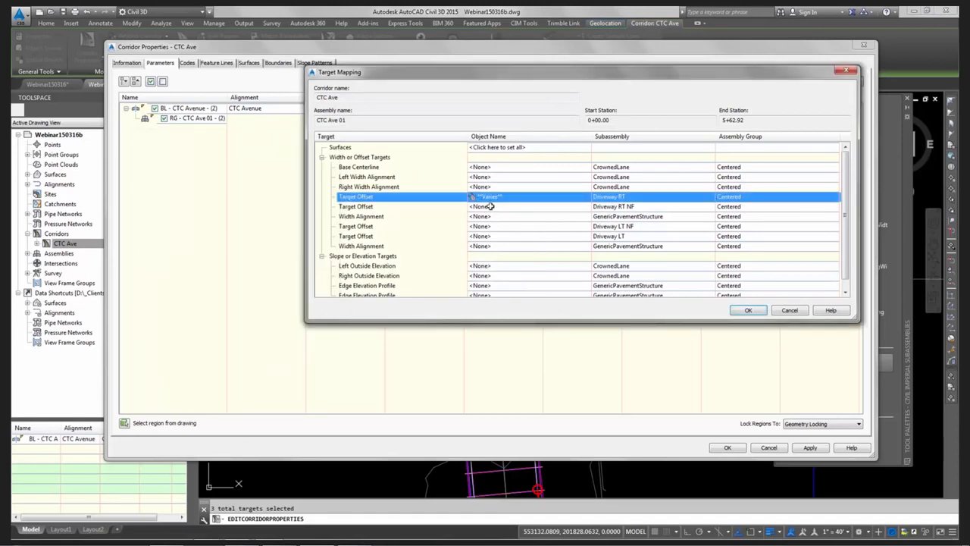
Target the Driveway RT NF offset to the polylines on the _Driveway RT layer and accept the target mapping and corridor changes
{"action": "left_click", "coordinate": [490, 207]}
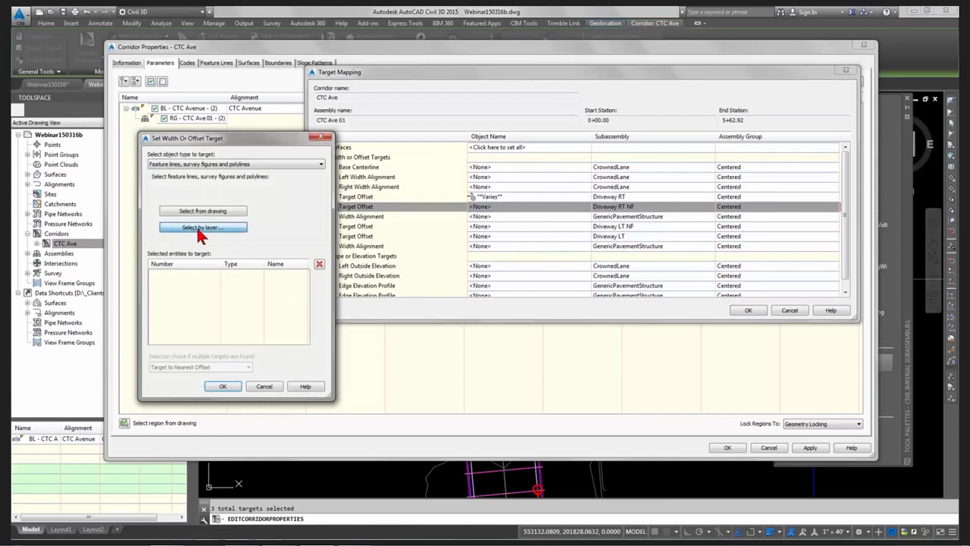
{"action": "left_click", "coordinate": [202, 228]}
{"action": "left_click", "coordinate": [436, 149]}
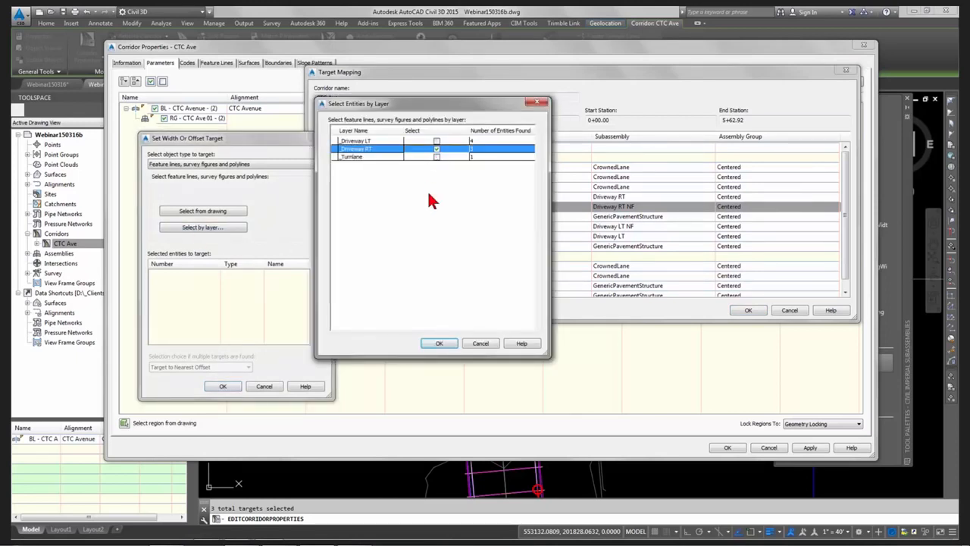
{"action": "left_click", "coordinate": [438, 343]}
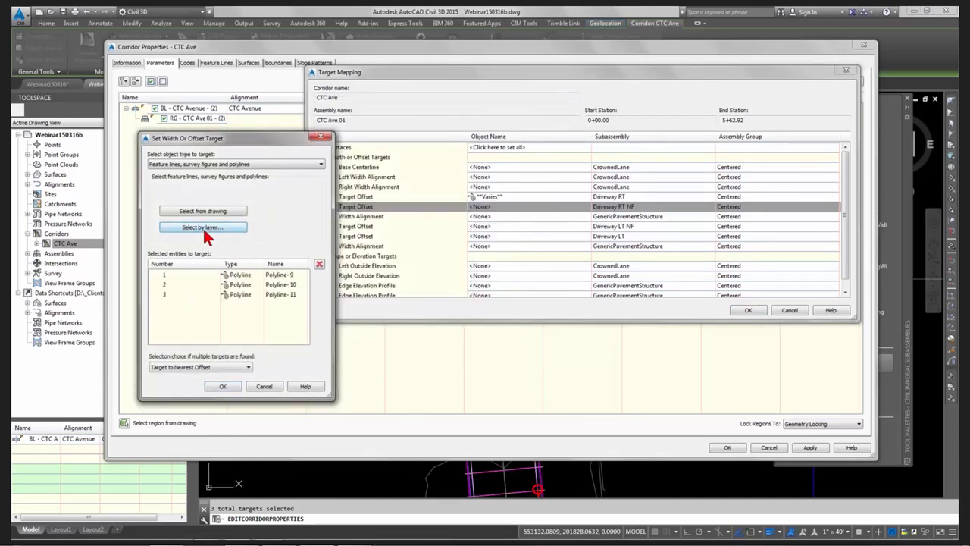
{"action": "left_click", "coordinate": [222, 386]}
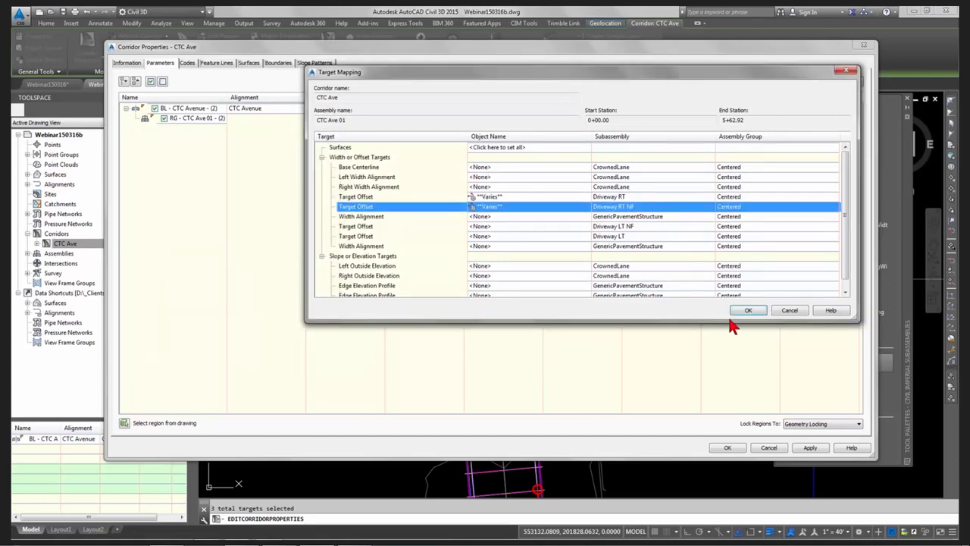
{"action": "left_click", "coordinate": [747, 312]}
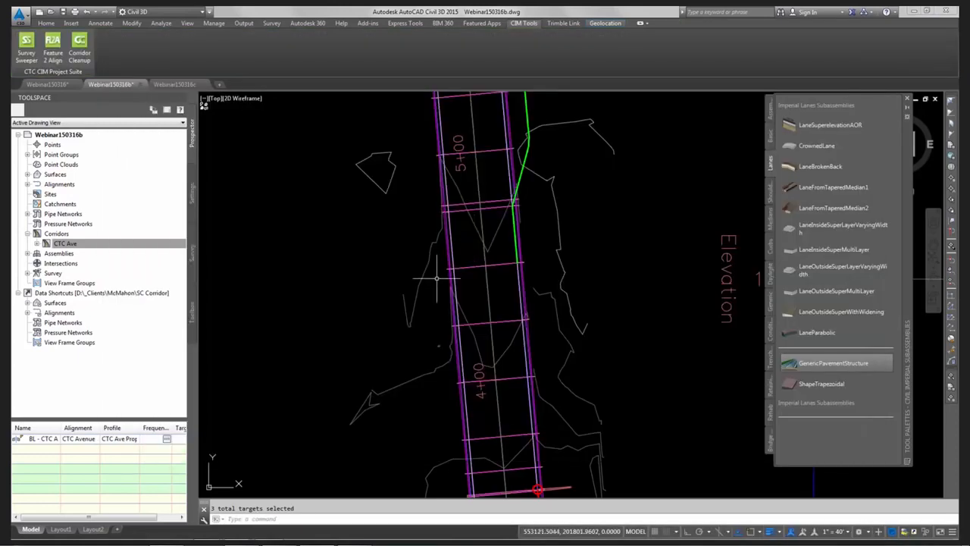
Examine the rebuilt corridor sections at the red right-side driveway polylines near station 3+00 and along the whole road
{"action": "scroll", "coordinate": [437, 278], "scroll_direction": "down", "scroll_amount": 4}
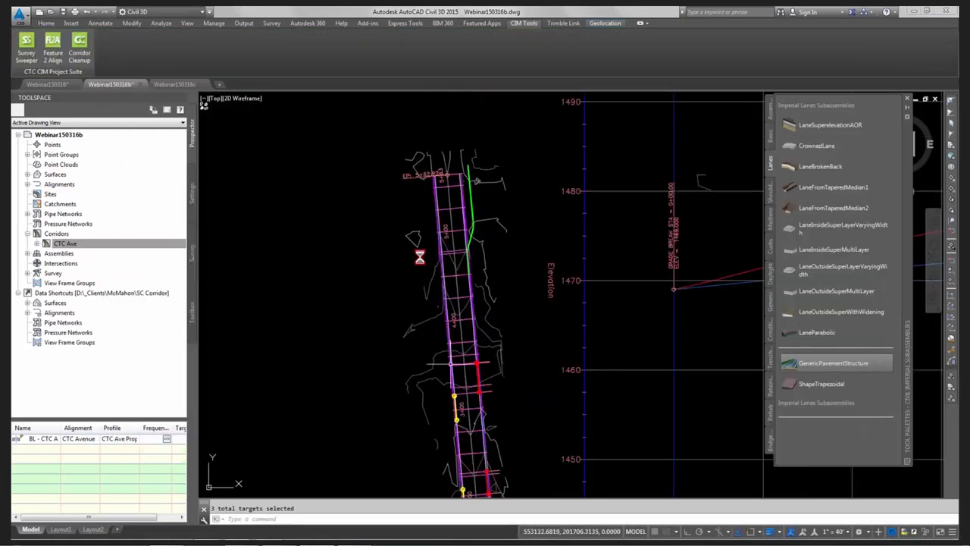
{"action": "middle_click_drag", "start_coordinate": [420, 257], "coordinate": [368, 107]}
{"action": "scroll", "coordinate": [429, 242], "scroll_direction": "up", "scroll_amount": 6}
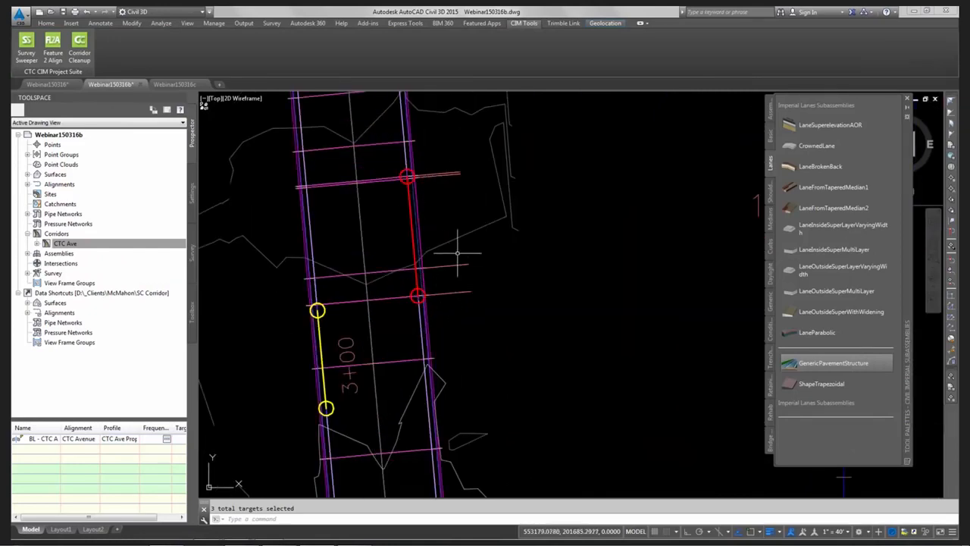
{"action": "scroll", "coordinate": [455, 255], "scroll_direction": "down", "scroll_amount": 2}
{"action": "scroll", "coordinate": [459, 255], "scroll_direction": "down", "scroll_amount": 5}
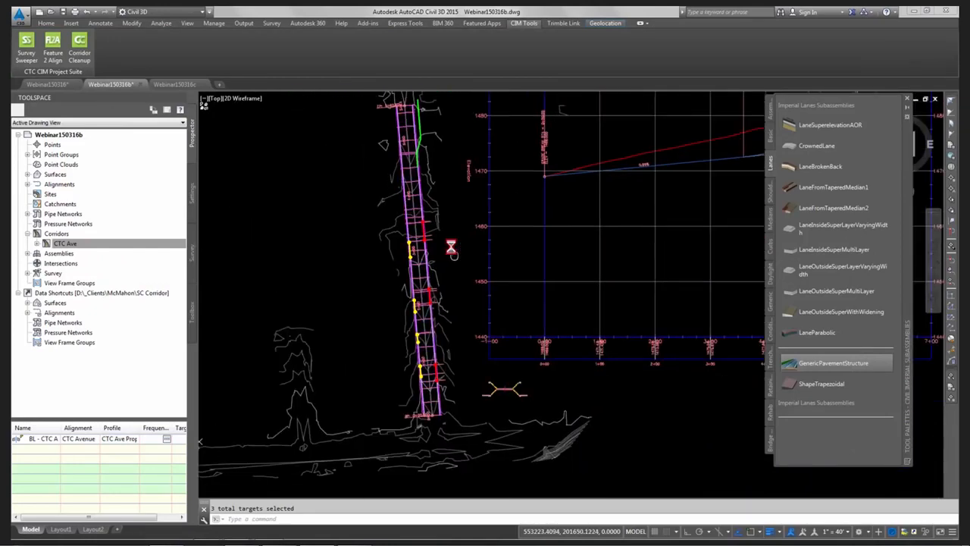
Examine the assembly's Target Found and Target Not Found branches on both sides of the crowned lane
{"action": "scroll", "coordinate": [495, 371], "scroll_direction": "up", "scroll_amount": 6}
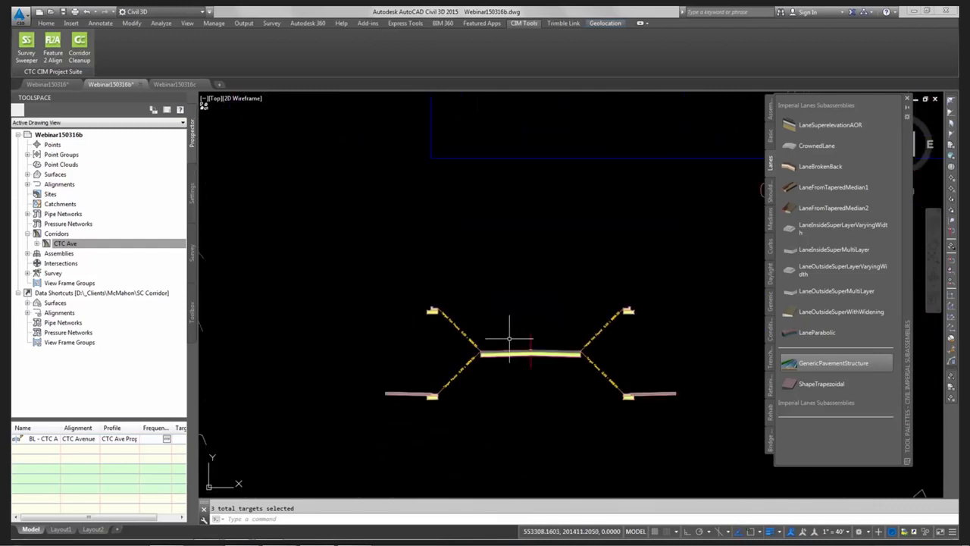
{"action": "scroll", "coordinate": [518, 334], "scroll_direction": "up", "scroll_amount": 2}
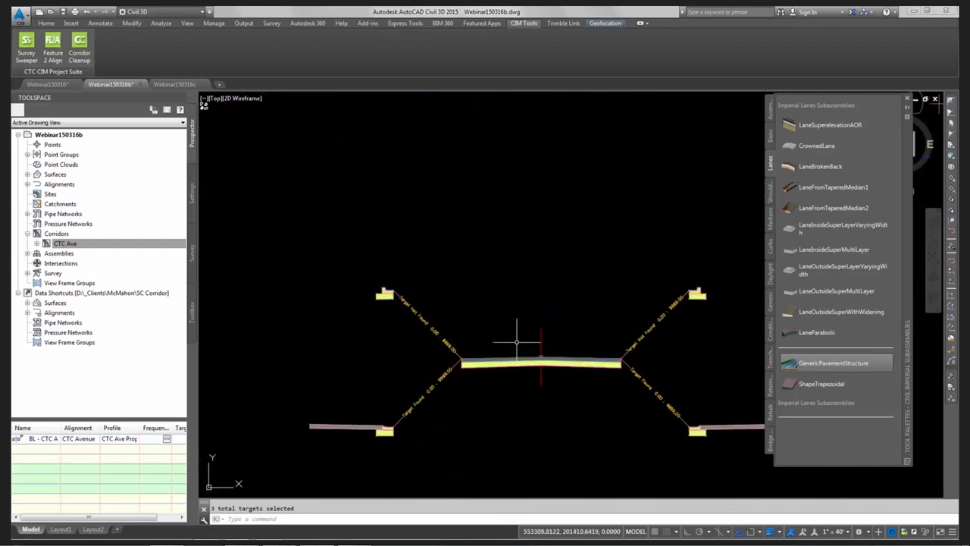
{"action": "middle_click_drag", "start_coordinate": [541, 338], "coordinate": [447, 302]}
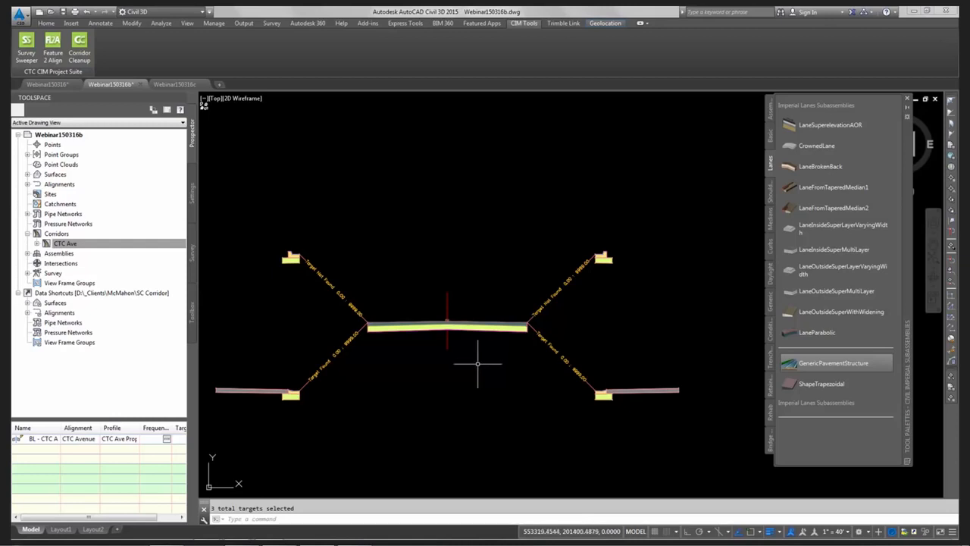
{"action": "scroll", "coordinate": [479, 348], "scroll_direction": "down", "scroll_amount": 2}
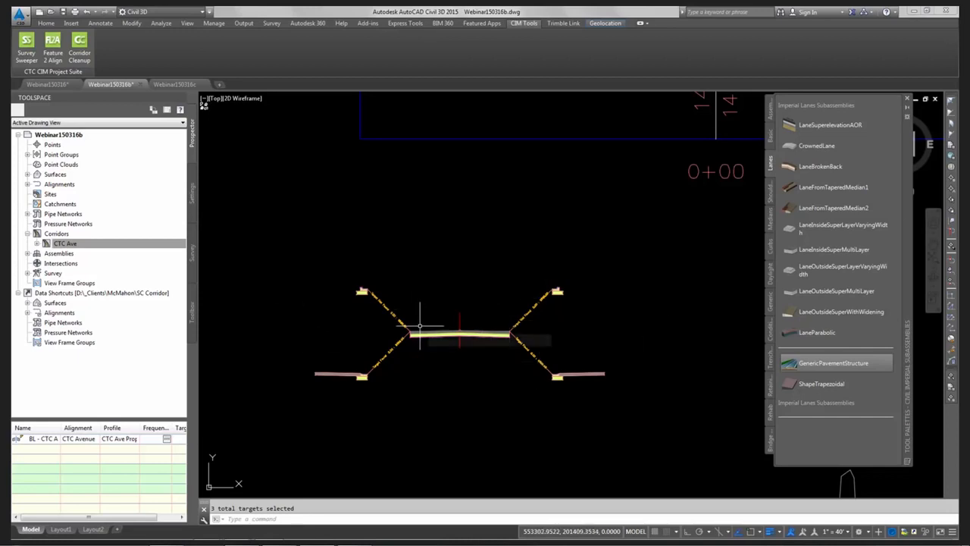
Switch to the Webinar150316c drawing and examine the assembly's Target Found and Target Not Found branches around the crowned lane
{"action": "scroll", "coordinate": [420, 317], "scroll_direction": "down", "scroll_amount": 2}
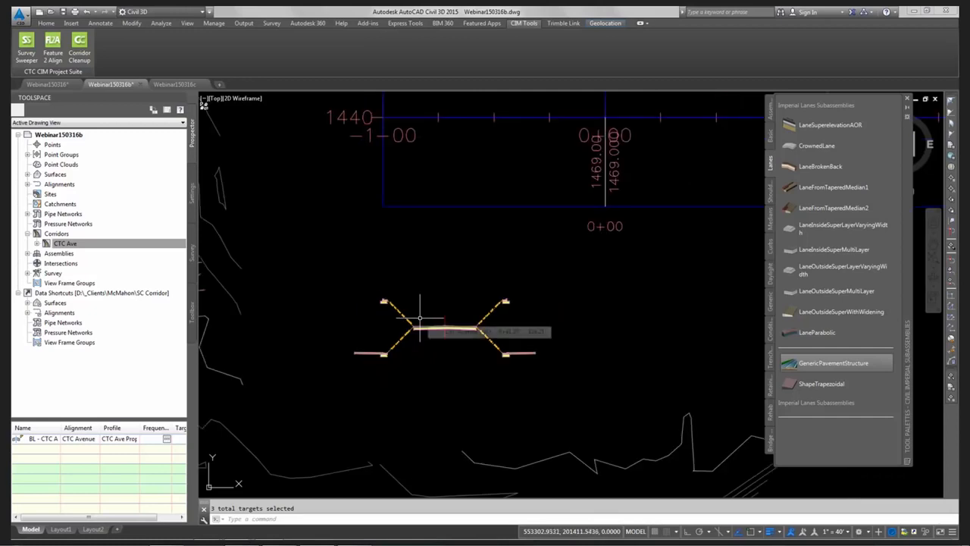
{"action": "left_click", "coordinate": [181, 85]}
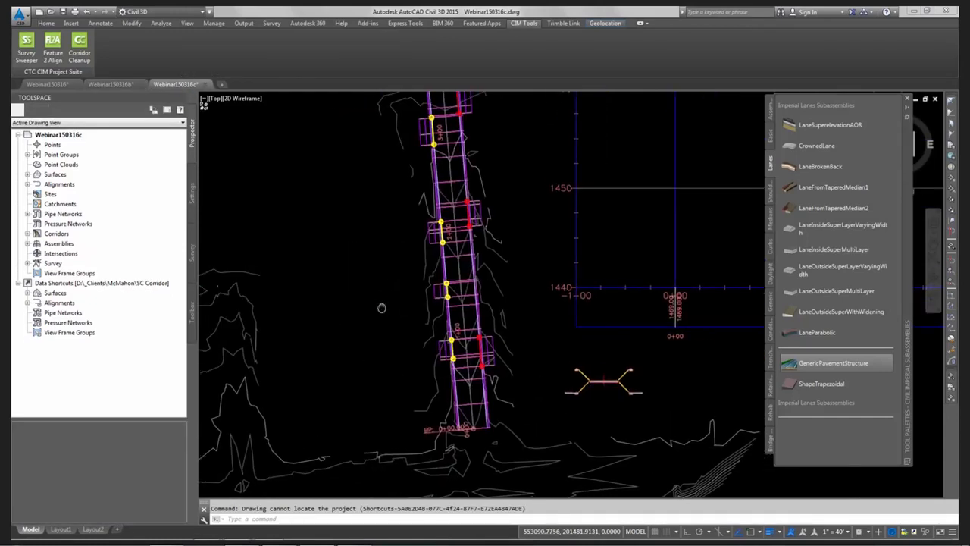
{"action": "scroll", "coordinate": [636, 387], "scroll_direction": "up", "scroll_amount": 4}
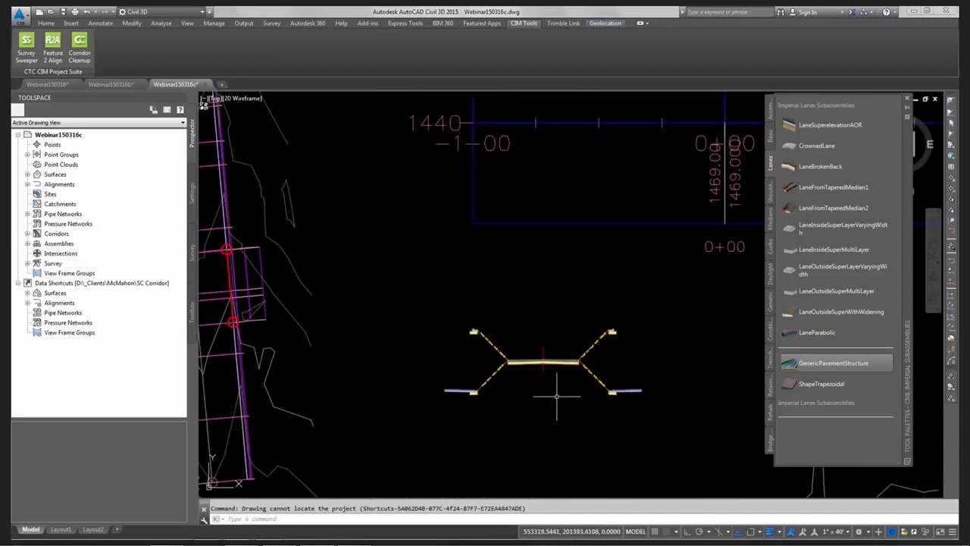
{"action": "scroll", "coordinate": [553, 398], "scroll_direction": "down", "scroll_amount": 2}
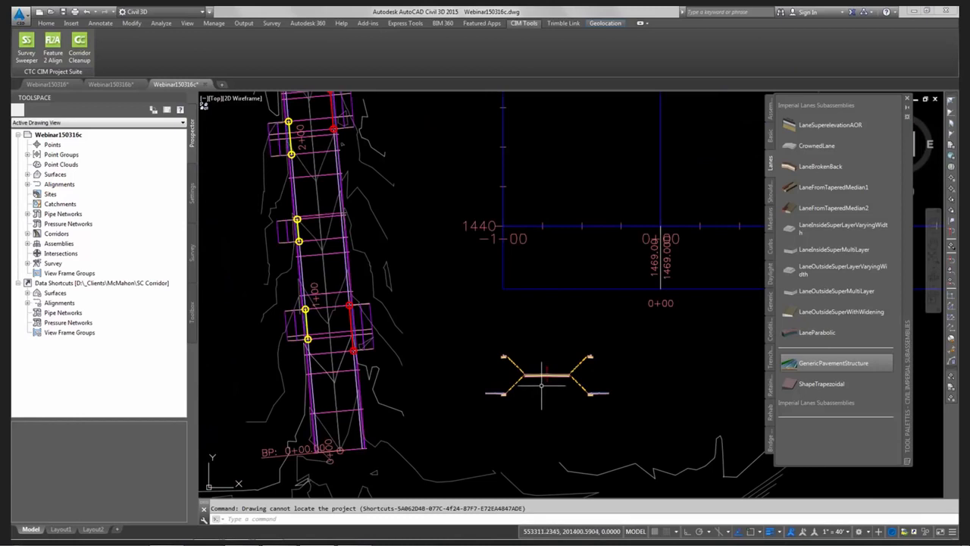
{"action": "scroll", "coordinate": [529, 392], "scroll_direction": "up", "scroll_amount": 2}
{"action": "scroll", "coordinate": [499, 395], "scroll_direction": "up", "scroll_amount": 10}
{"action": "scroll", "coordinate": [433, 217], "scroll_direction": "down", "scroll_amount": 6}
{"action": "scroll", "coordinate": [417, 249], "scroll_direction": "up", "scroll_amount": 3}
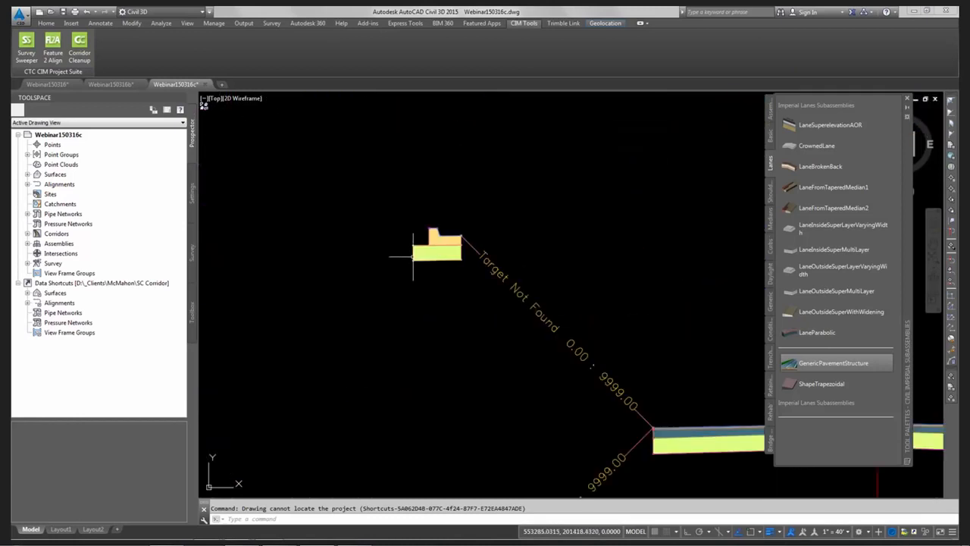
{"action": "scroll", "coordinate": [418, 254], "scroll_direction": "down", "scroll_amount": 2}
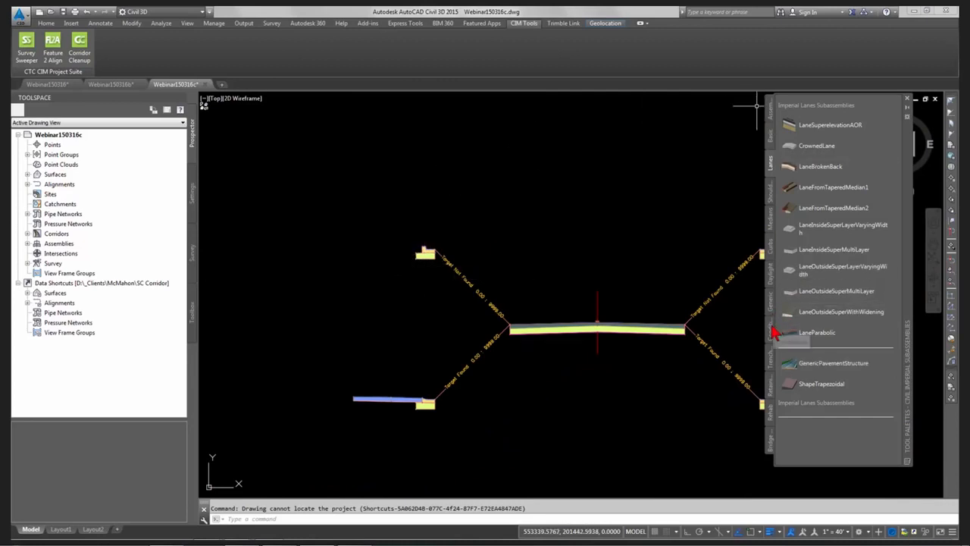
Attach a ConditionalCutOrFill subassembly of type Cut, 1:1 grade, 0 to 9999', to the back top of the right Target Not Found curb
{"action": "left_click", "coordinate": [771, 329]}
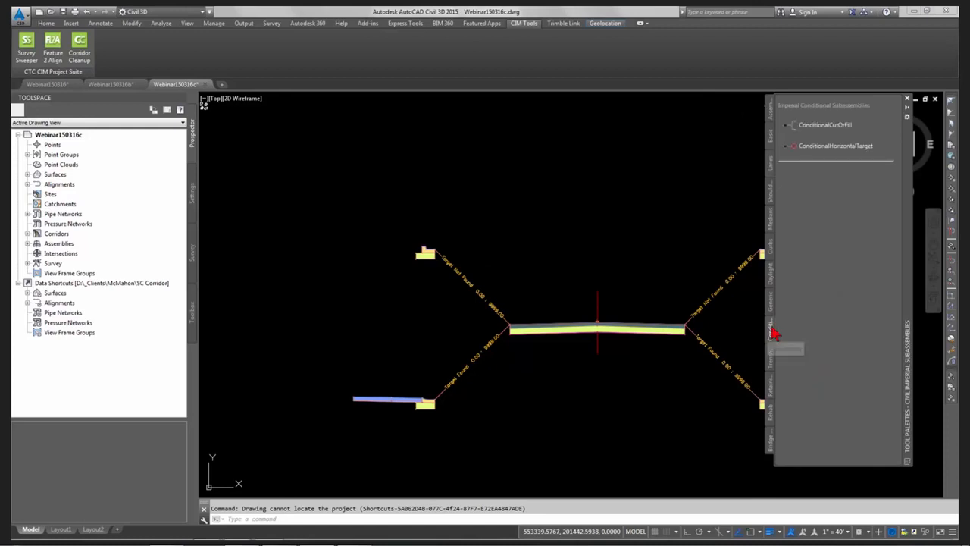
{"action": "left_click", "coordinate": [816, 127]}
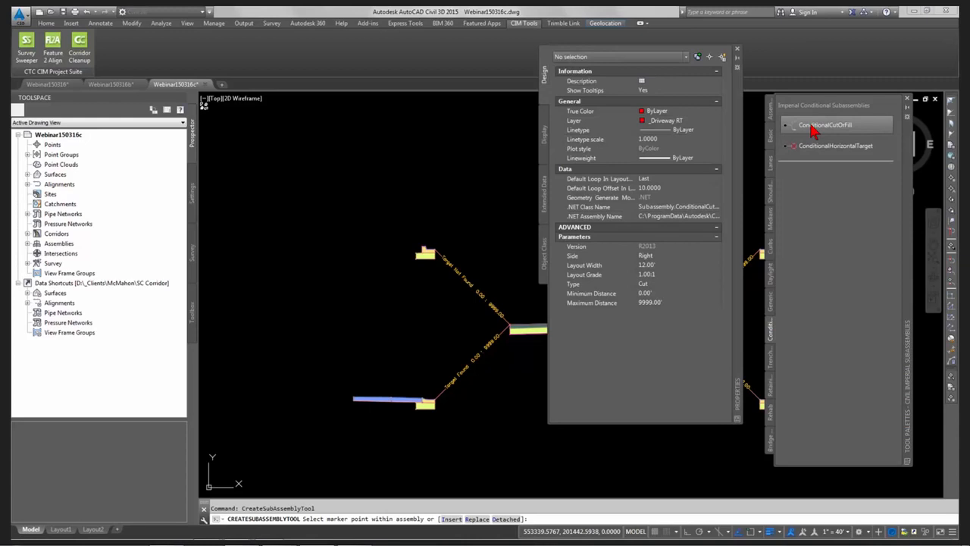
{"action": "mouse_move", "coordinate": [509, 312]}
{"action": "middle_mouse_down"}
{"action": "mouse_move", "coordinate": [286, 347]}
{"action": "mouse_move", "coordinate": [163, 343]}
{"action": "middle_mouse_up"}
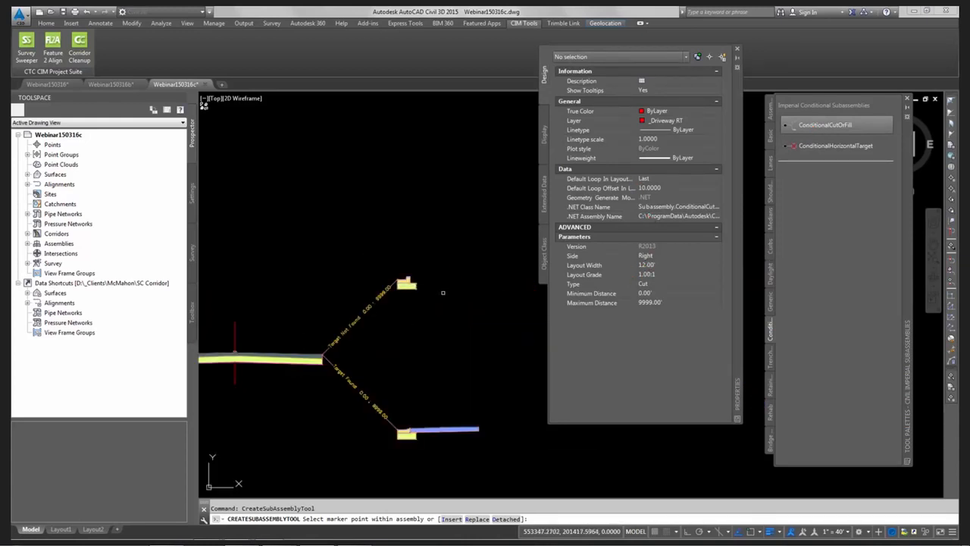
{"action": "scroll", "coordinate": [408, 275], "scroll_direction": "up", "scroll_amount": 5}
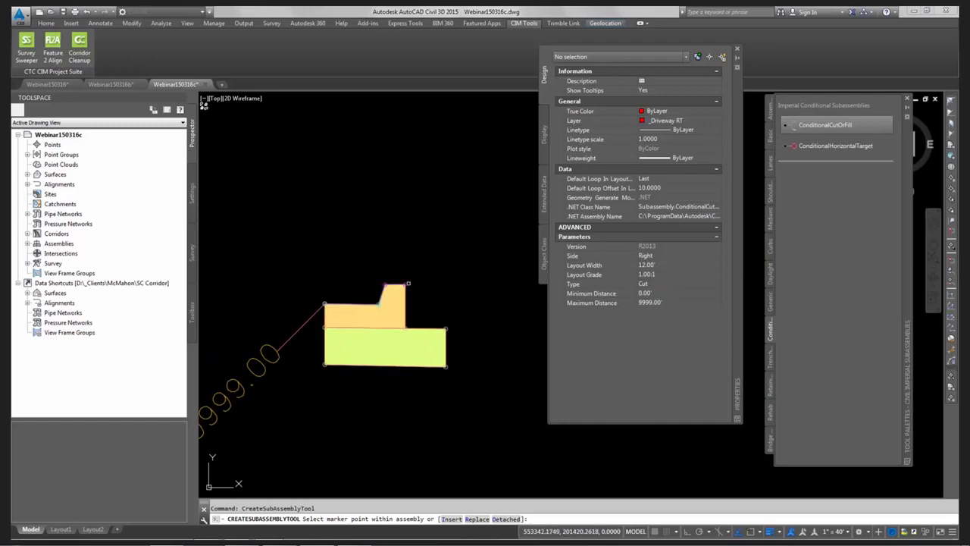
{"action": "left_click", "coordinate": [407, 286]}
{"action": "scroll", "coordinate": [409, 288], "scroll_direction": "down", "scroll_amount": 3}
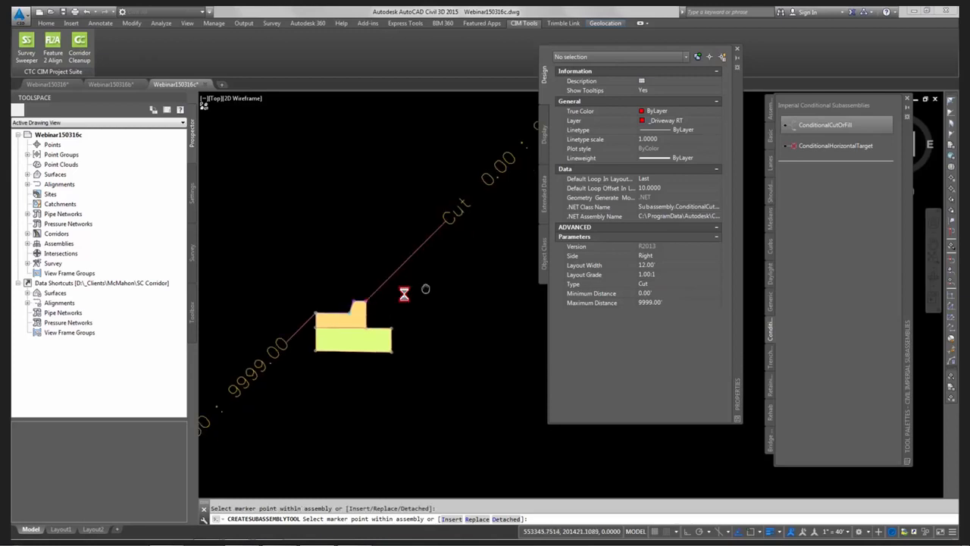
{"action": "middle_click_drag", "start_coordinate": [400, 293], "coordinate": [332, 334]}
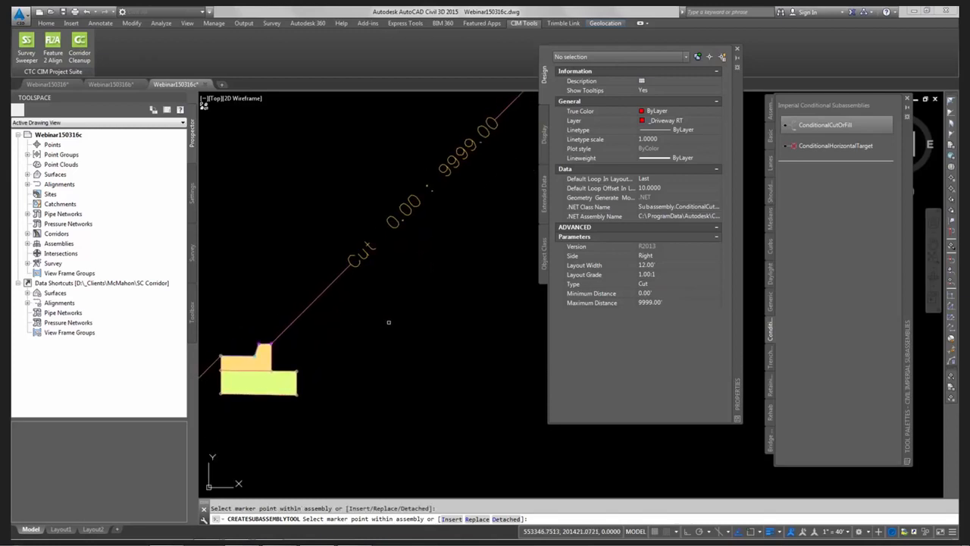
Attach a second Cut condition at the same curb point with a 2:1 layout grade and a 4' maximum distance
{"action": "left_click", "coordinate": [662, 274]}
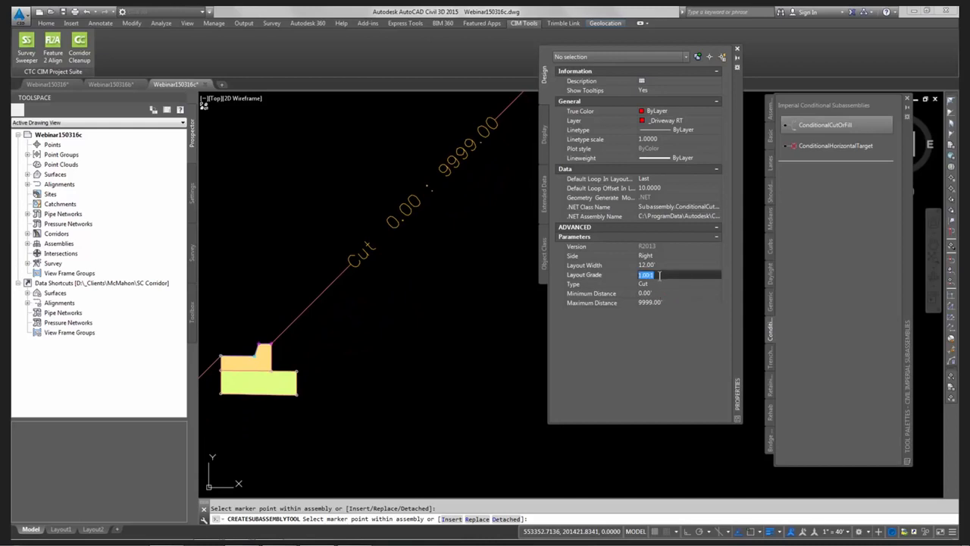
{"action": "type", "text": "2:1"}
{"action": "left_click", "coordinate": [664, 282]}
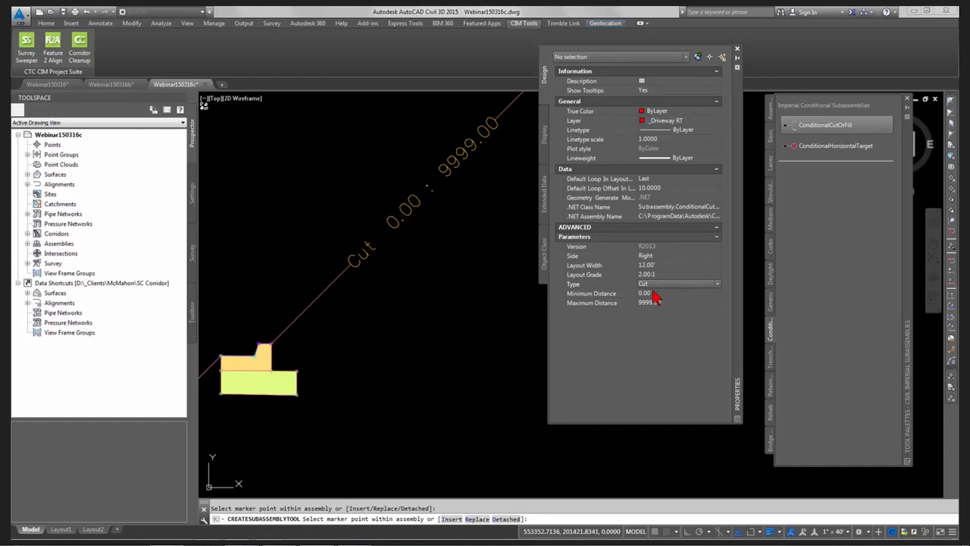
{"action": "left_click", "coordinate": [662, 303]}
{"action": "type", "text": "4"}
{"action": "key", "text": "Return"}
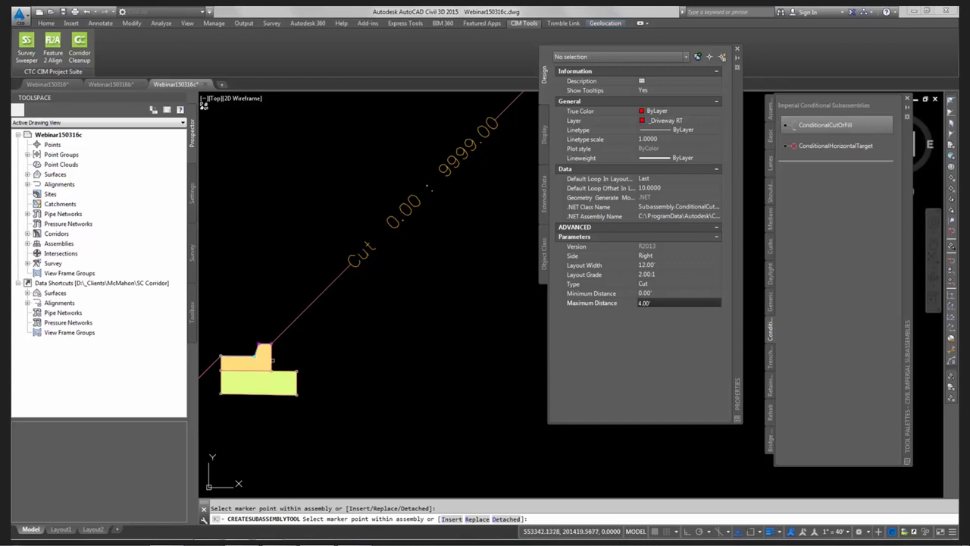
{"action": "scroll", "coordinate": [272, 360], "scroll_direction": "up", "scroll_amount": 3}
{"action": "scroll", "coordinate": [295, 309], "scroll_direction": "down", "scroll_amount": 3}
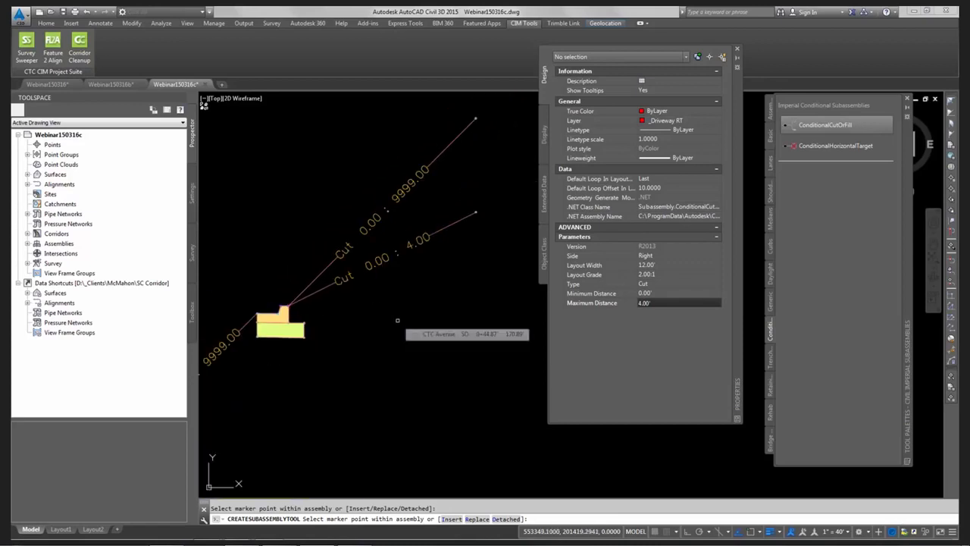
Attach a Fill condition at the same curb point with a 2:1 layout grade and a 0 to 4' distance range
{"action": "left_click", "coordinate": [658, 283]}
{"action": "left_click", "coordinate": [657, 303]}
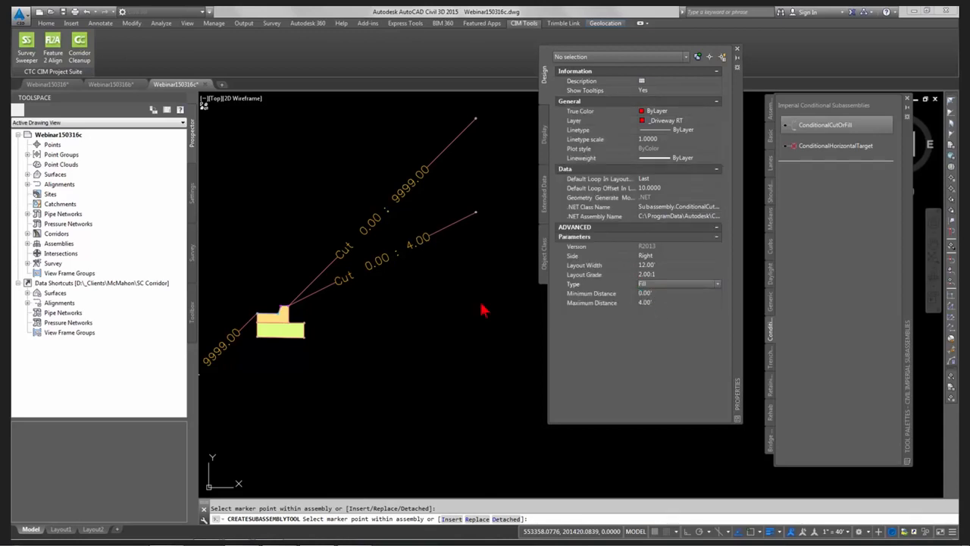
{"action": "scroll", "coordinate": [296, 310], "scroll_direction": "up", "scroll_amount": 7}
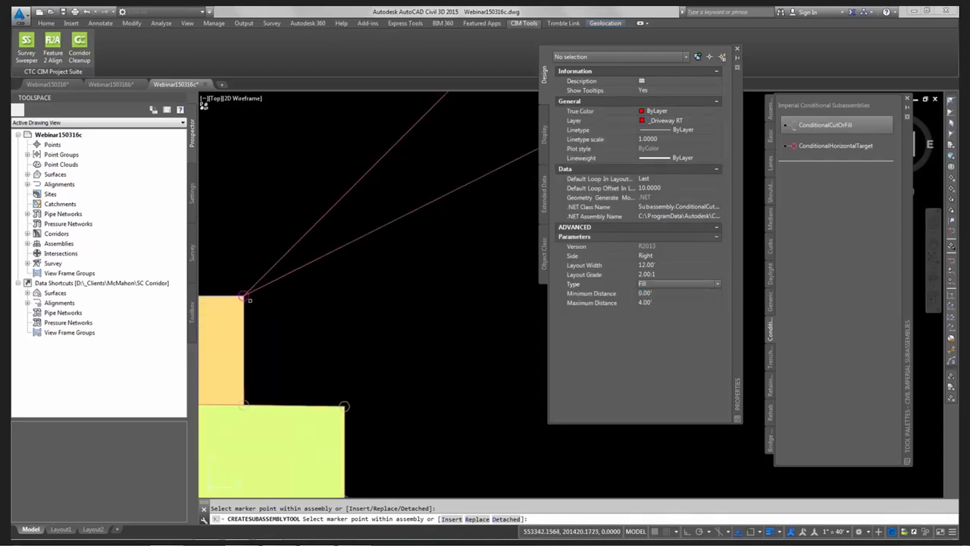
{"action": "left_click", "coordinate": [246, 297]}
{"action": "scroll", "coordinate": [364, 322], "scroll_direction": "down", "scroll_amount": 3}
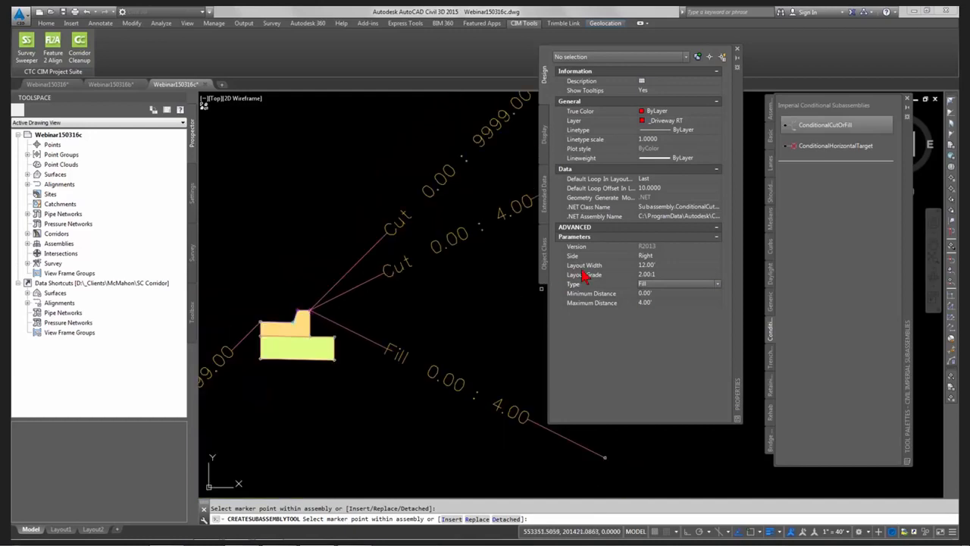
Set the next Fill condition to a 1:1 layout grade, 4' minimum distance and 9999' maximum distance
{"action": "left_click", "coordinate": [655, 294]}
{"action": "type", "text": "4"}
{"action": "key", "text": "Tab"}
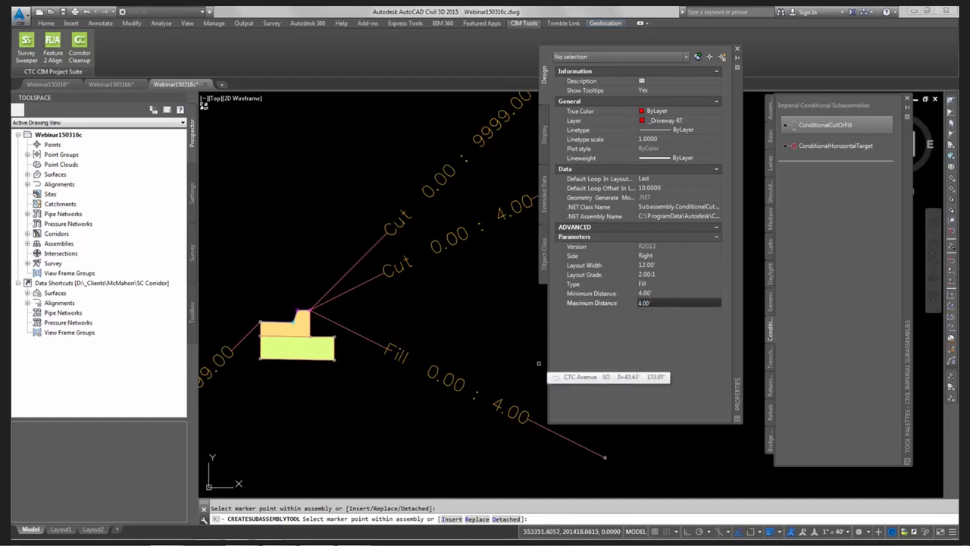
{"action": "type", "text": "99"}
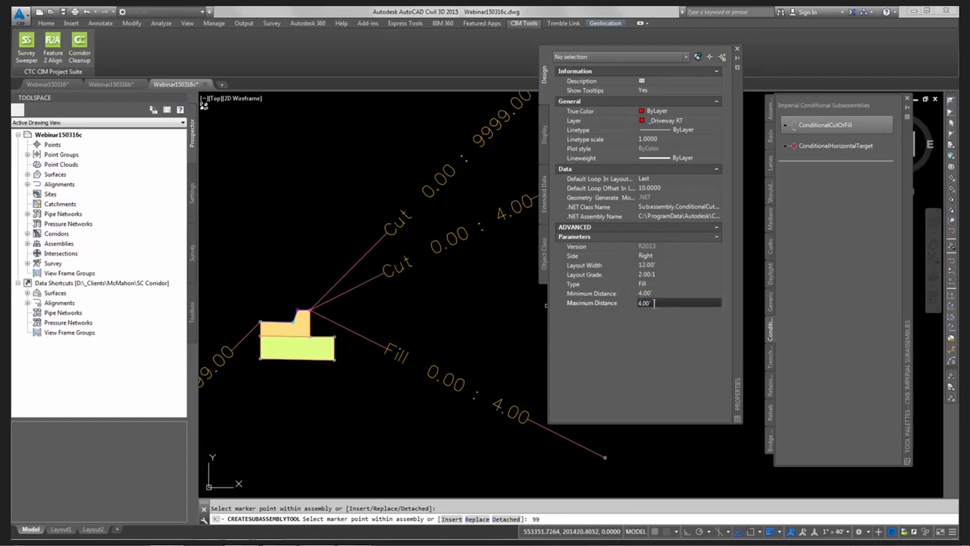
{"action": "left_click", "coordinate": [655, 304]}
{"action": "left_click", "coordinate": [671, 275]}
{"action": "type", "text": "1.00:1"}
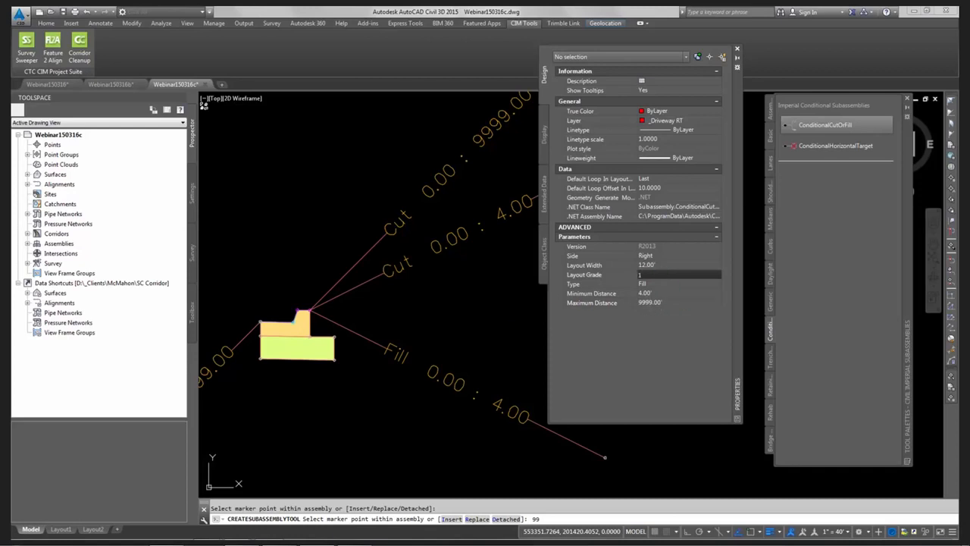
{"action": "key", "text": "Return"}
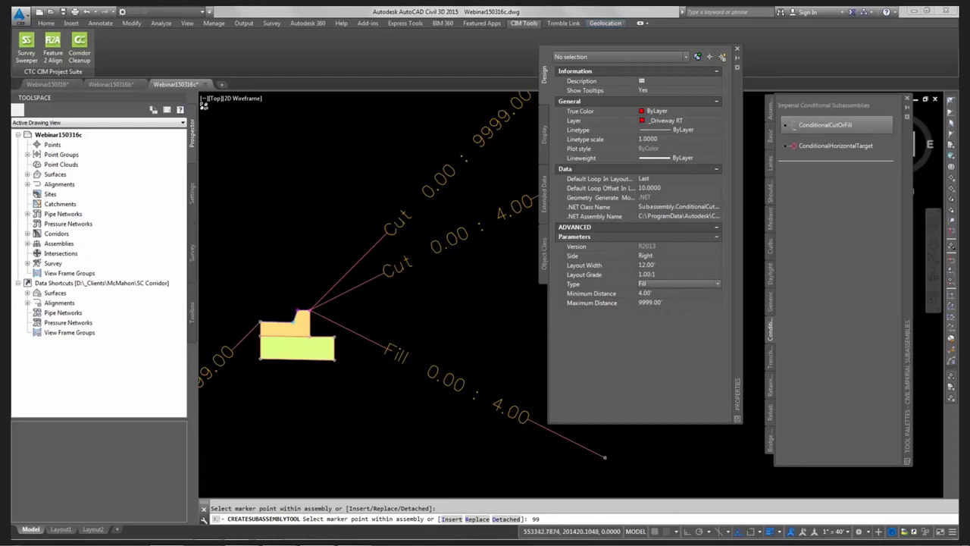
Try to attach the 1:1 Fill condition to the curb's back top point and end the subassembly placement
{"action": "scroll", "coordinate": [328, 311], "scroll_direction": "up", "scroll_amount": 6}
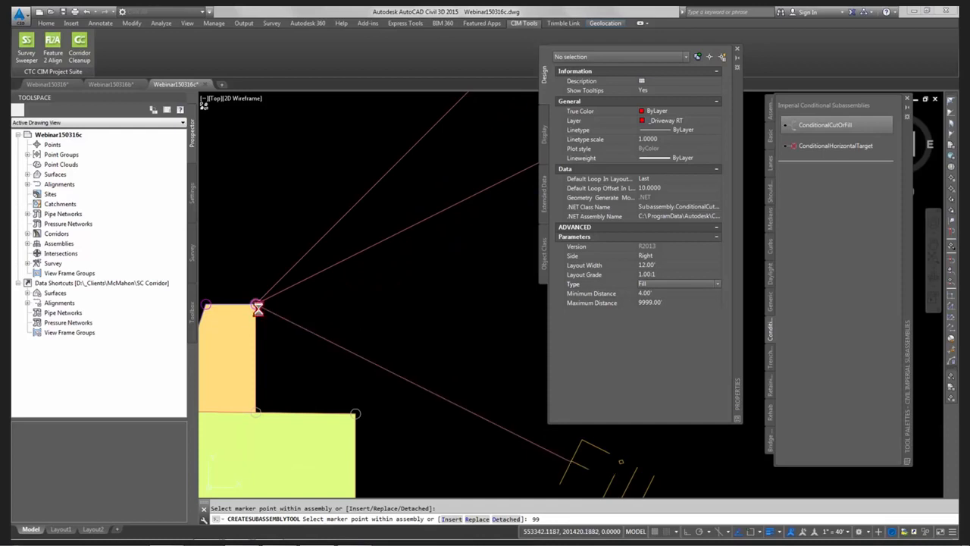
{"action": "scroll", "coordinate": [257, 307], "scroll_direction": "up", "scroll_amount": 2}
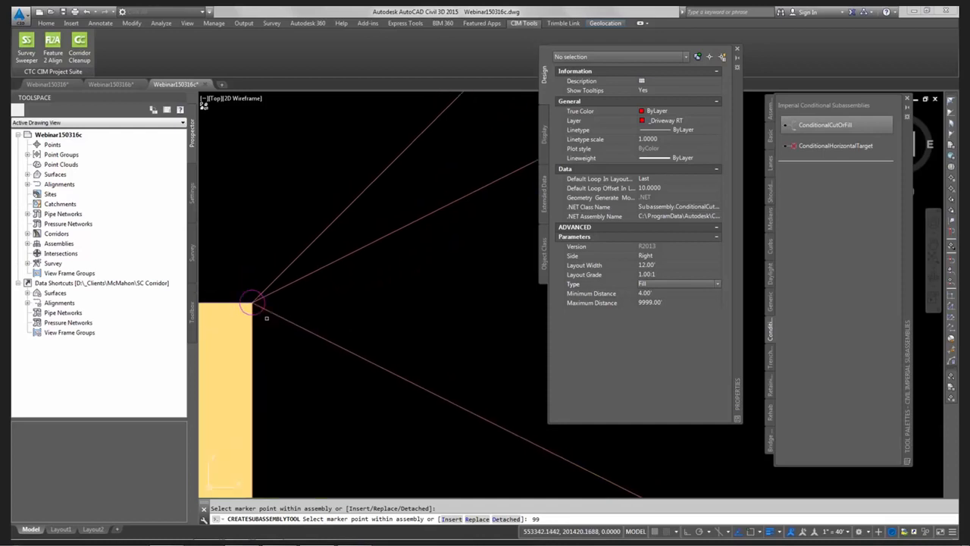
{"action": "scroll", "coordinate": [263, 317], "scroll_direction": "down", "scroll_amount": 2}
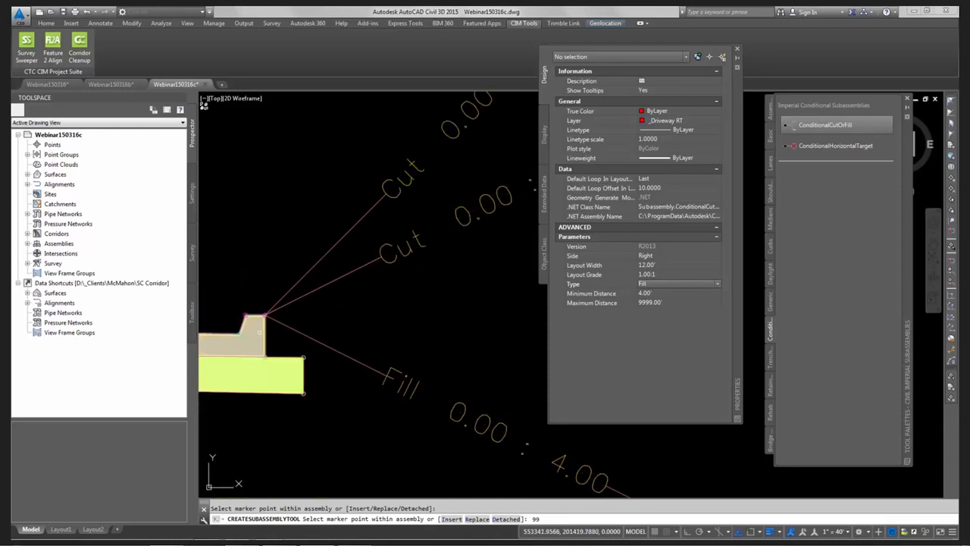
{"action": "scroll", "coordinate": [266, 315], "scroll_direction": "up", "scroll_amount": 4}
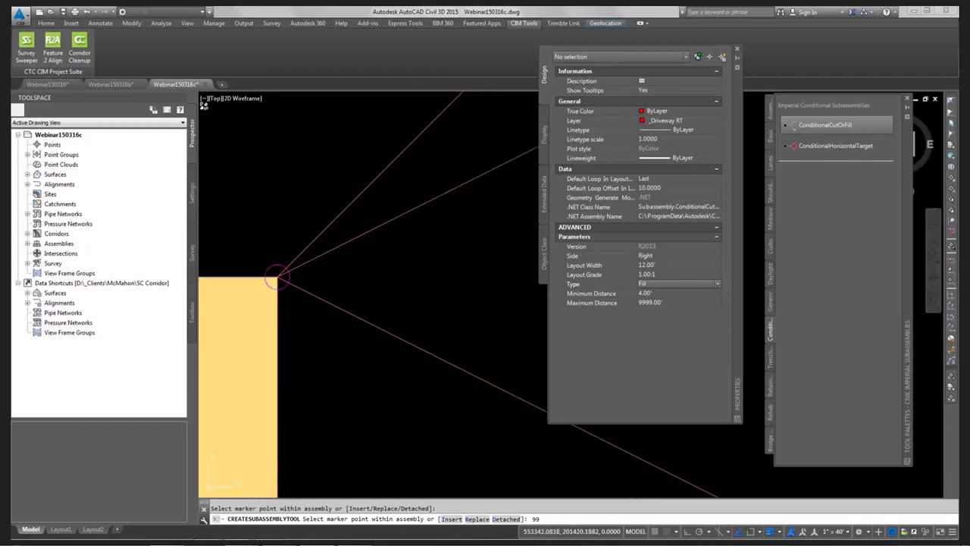
{"action": "scroll", "coordinate": [369, 321], "scroll_direction": "down", "scroll_amount": 3}
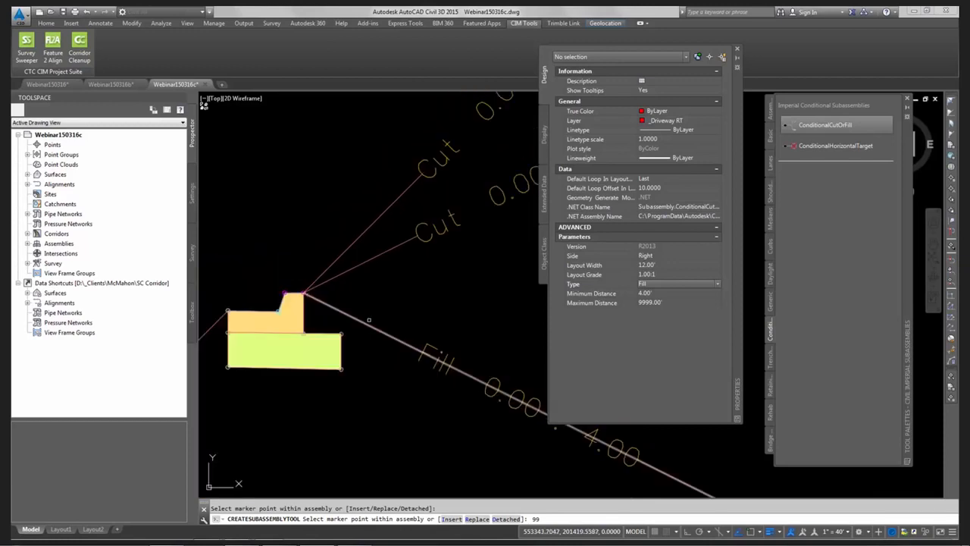
{"action": "key", "text": "Return"}
{"action": "scroll", "coordinate": [414, 374], "scroll_direction": "down", "scroll_amount": 4}
{"action": "scroll", "coordinate": [615, 279], "scroll_direction": "up", "scroll_amount": 4}
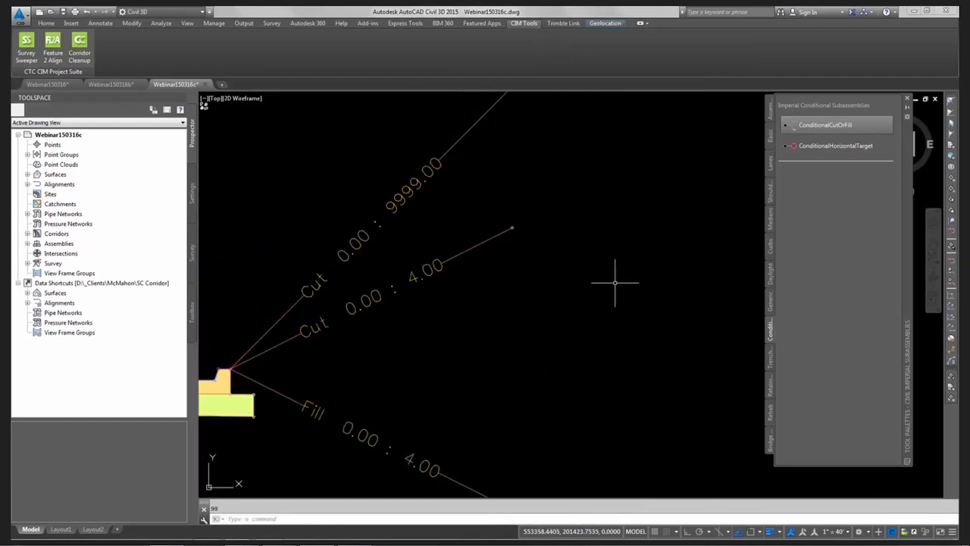
Restart ConditionalCutOrFill and attach a Fill condition with 1:1 grade and 0 to 9999' range to the right curb's back top point
{"action": "scroll", "coordinate": [332, 387], "scroll_direction": "down", "scroll_amount": 4}
{"action": "middle_click_drag", "start_coordinate": [357, 371], "coordinate": [497, 324]}
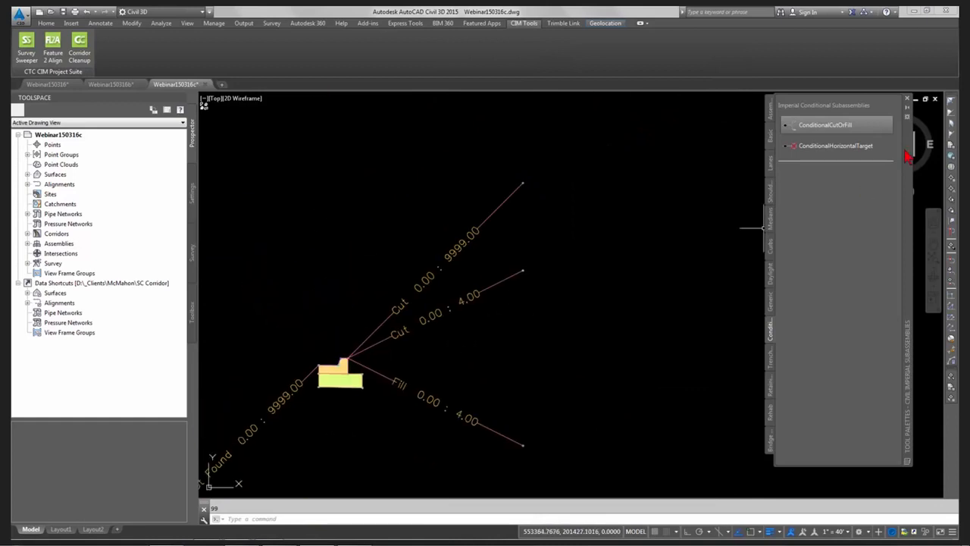
{"action": "left_click", "coordinate": [826, 130]}
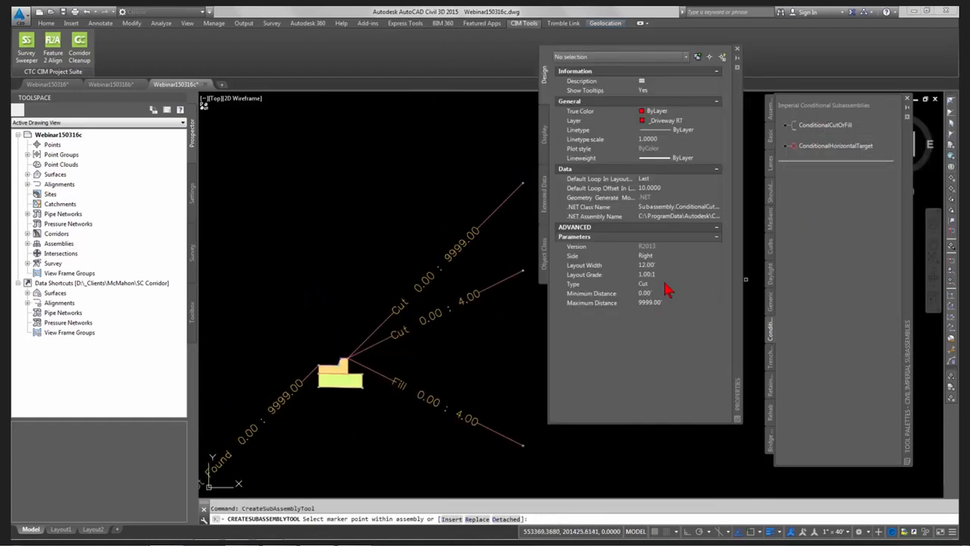
{"action": "left_click", "coordinate": [657, 285]}
{"action": "left_click", "coordinate": [658, 285]}
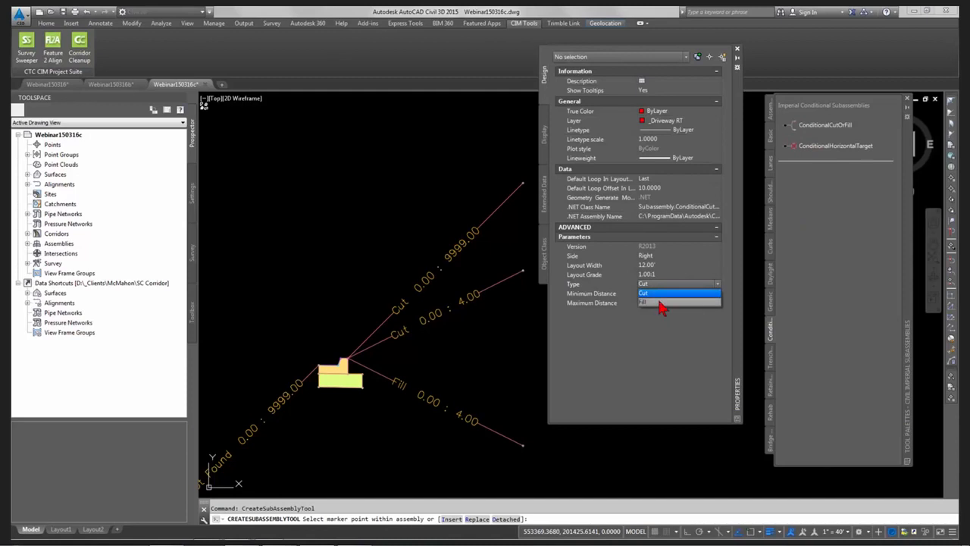
{"action": "left_click", "coordinate": [662, 302]}
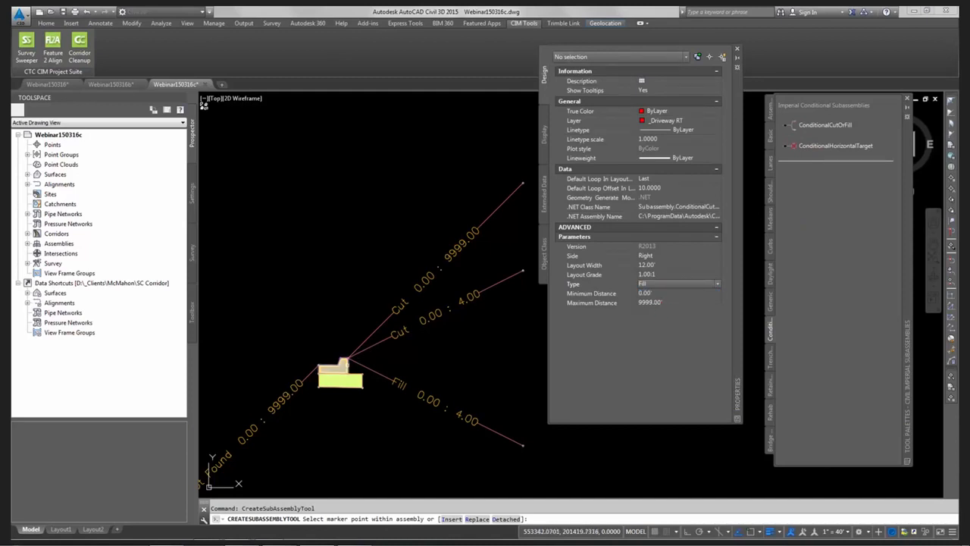
{"action": "scroll", "coordinate": [347, 361], "scroll_direction": "up", "scroll_amount": 5}
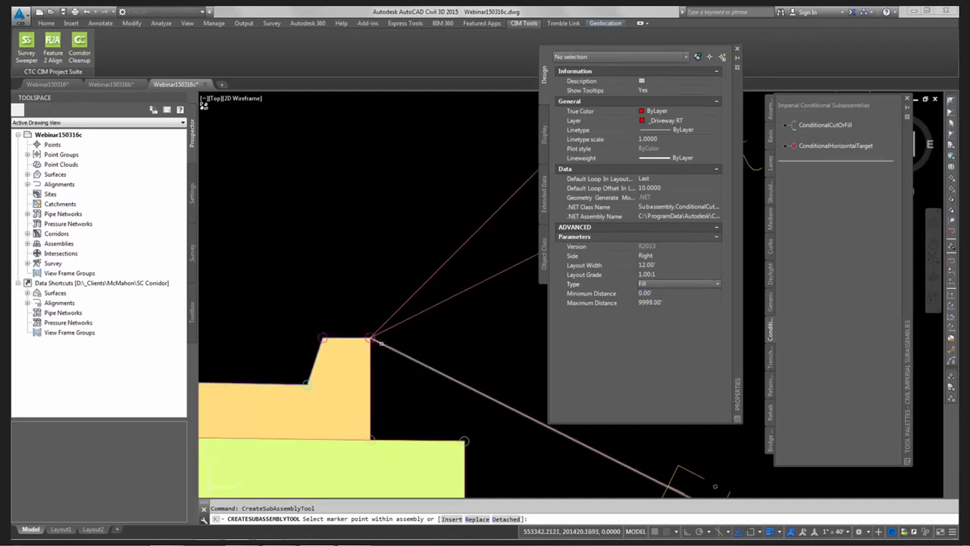
{"action": "left_click", "coordinate": [372, 342]}
{"action": "scroll", "coordinate": [427, 320], "scroll_direction": "down", "scroll_amount": 4}
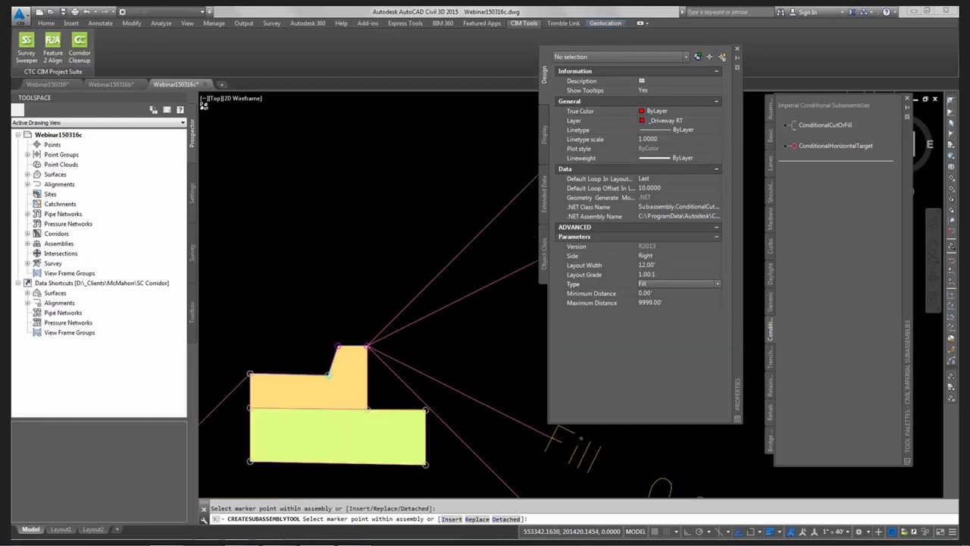
{"action": "key", "text": "Escape"}
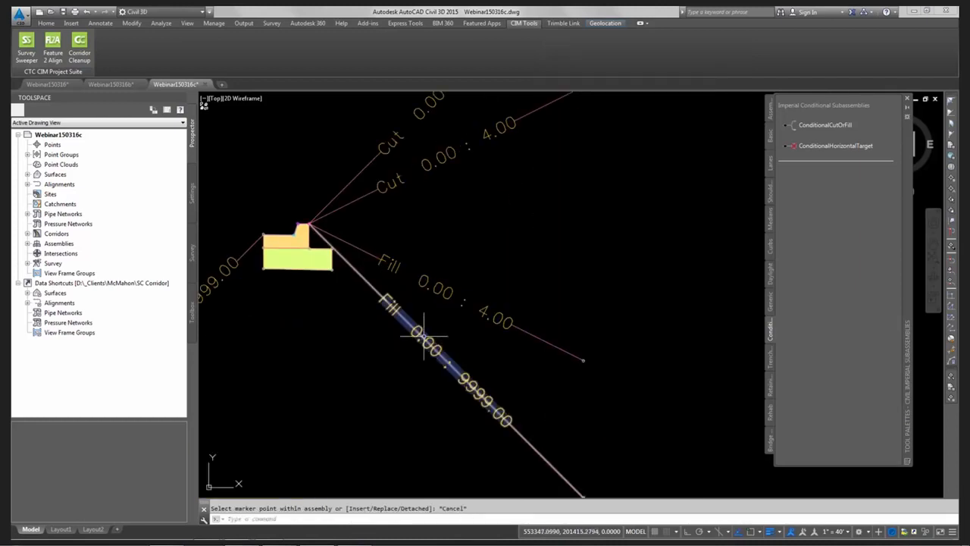
{"action": "scroll", "coordinate": [434, 222], "scroll_direction": "down", "scroll_amount": 3}
{"action": "left_click", "coordinate": [446, 217]}
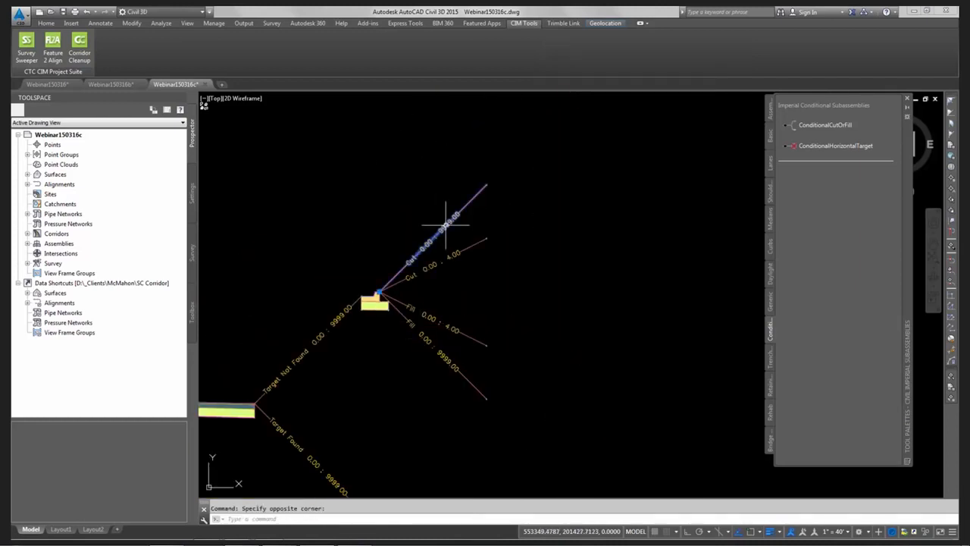
{"action": "right_click", "coordinate": [452, 226]}
{"action": "left_click", "coordinate": [505, 326]}
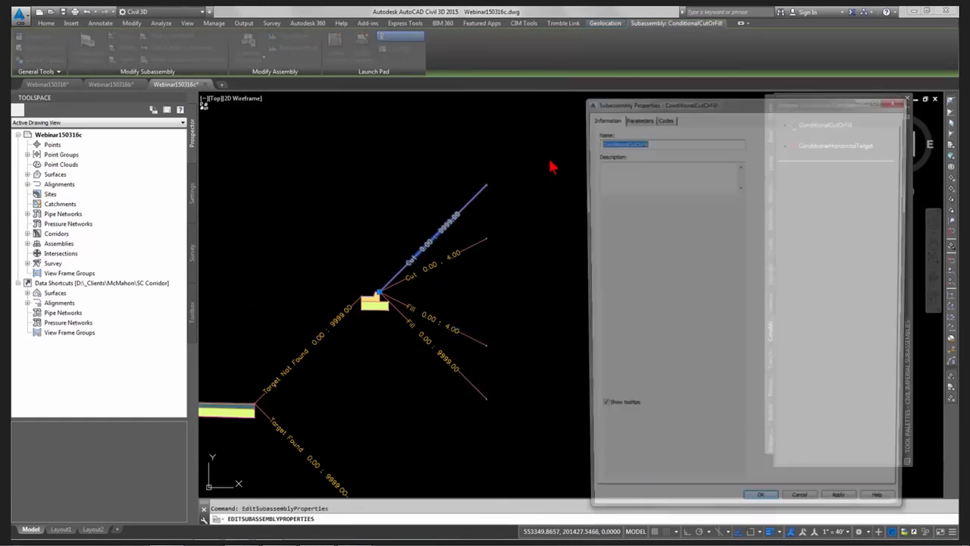
{"action": "left_click", "coordinate": [638, 119]}
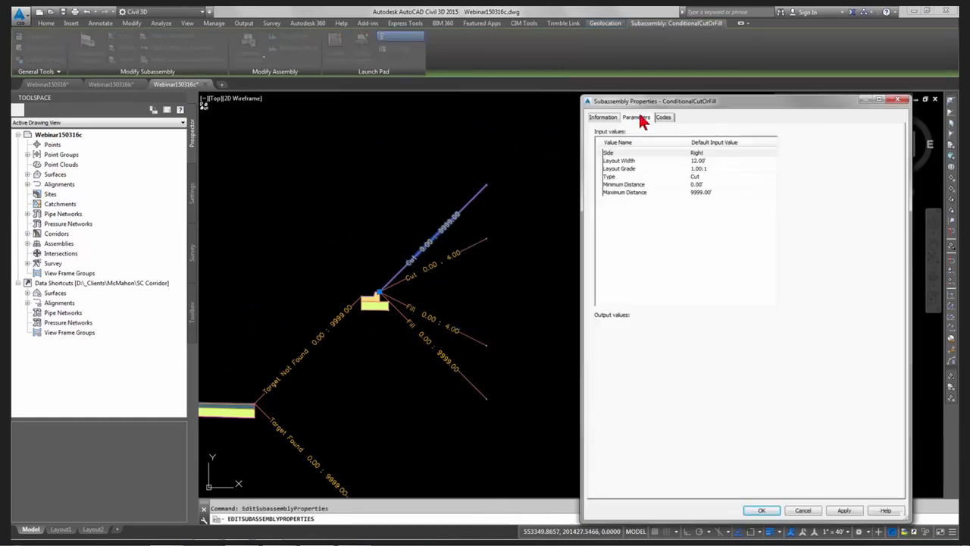
{"action": "left_click", "coordinate": [699, 184]}
{"action": "key", "text": "Escape"}
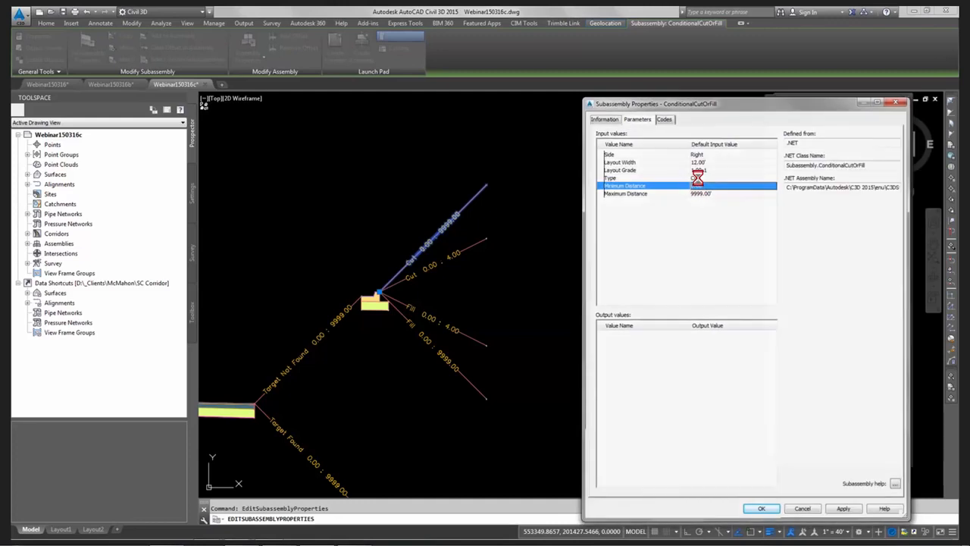
Set the minimum distance of the 1:1 Cut condition behind the curb to 4' in its subassembly properties
{"action": "left_click", "coordinate": [446, 219]}
{"action": "right_click", "coordinate": [448, 226]}
{"action": "left_click", "coordinate": [508, 326]}
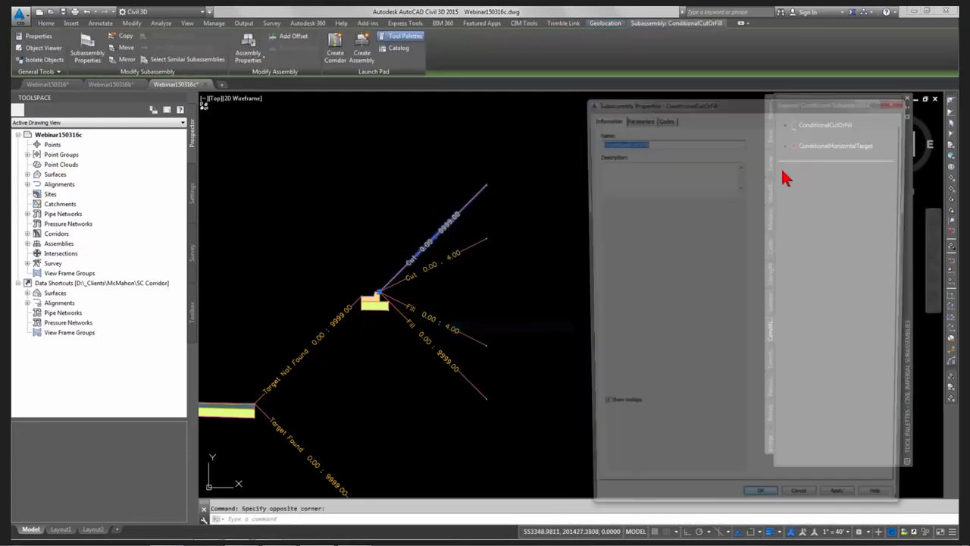
{"action": "left_click", "coordinate": [637, 117]}
{"action": "left_click", "coordinate": [698, 184]}
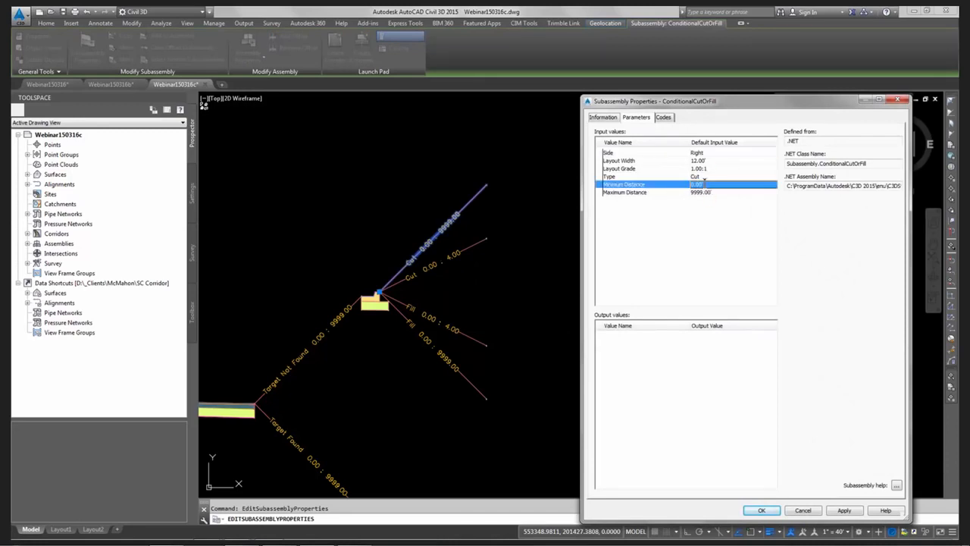
{"action": "left_click", "coordinate": [698, 184]}
{"action": "type", "text": "4"}
{"action": "key", "text": "Return"}
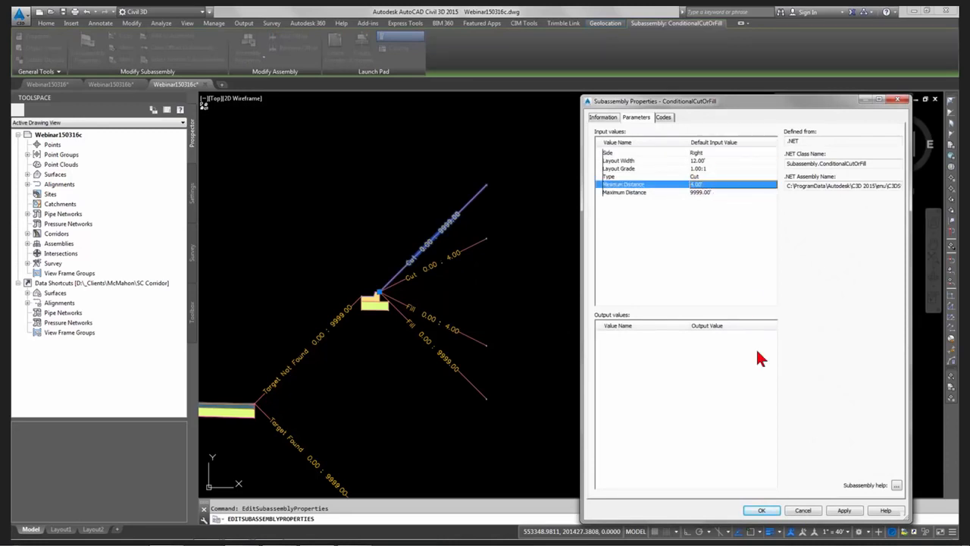
{"action": "left_click", "coordinate": [845, 510]}
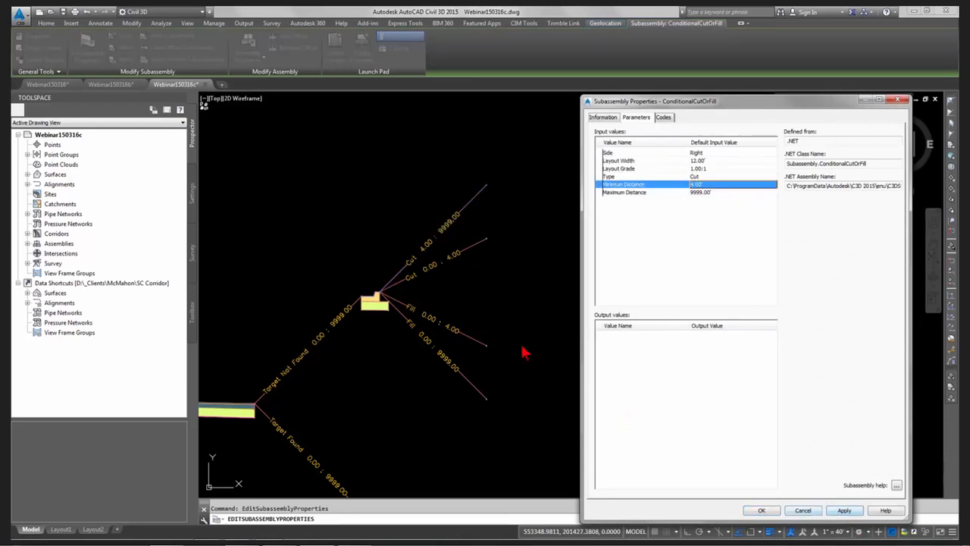
{"action": "left_click", "coordinate": [762, 510]}
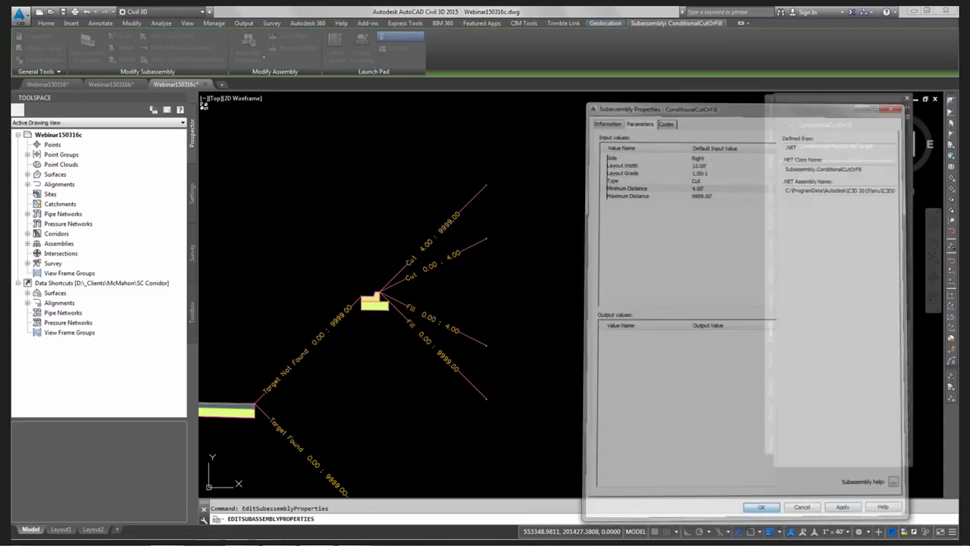
Set the minimum distance of the 1:1 Fill condition behind the curb to 4' in its subassembly properties
{"action": "left_click", "coordinate": [453, 366]}
{"action": "right_click", "coordinate": [484, 383]}
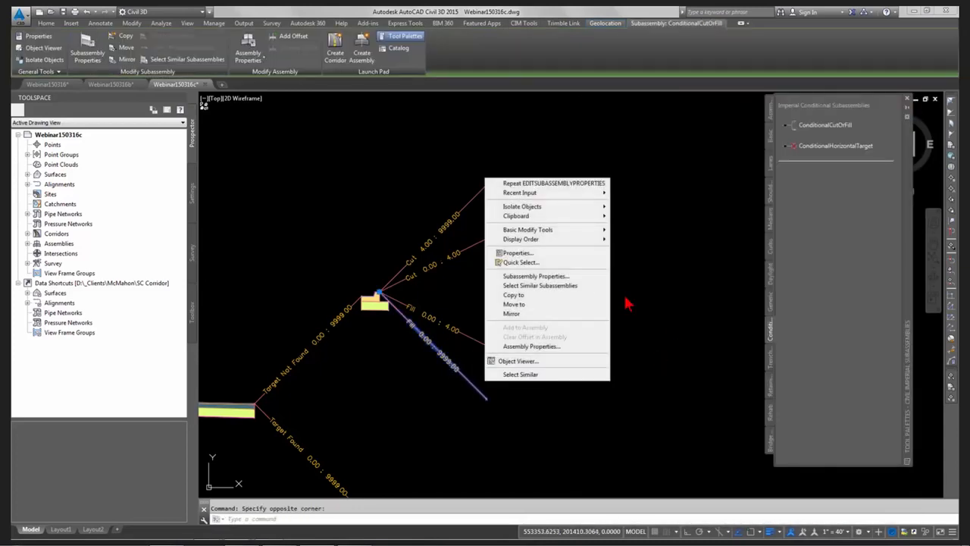
{"action": "left_click", "coordinate": [530, 277]}
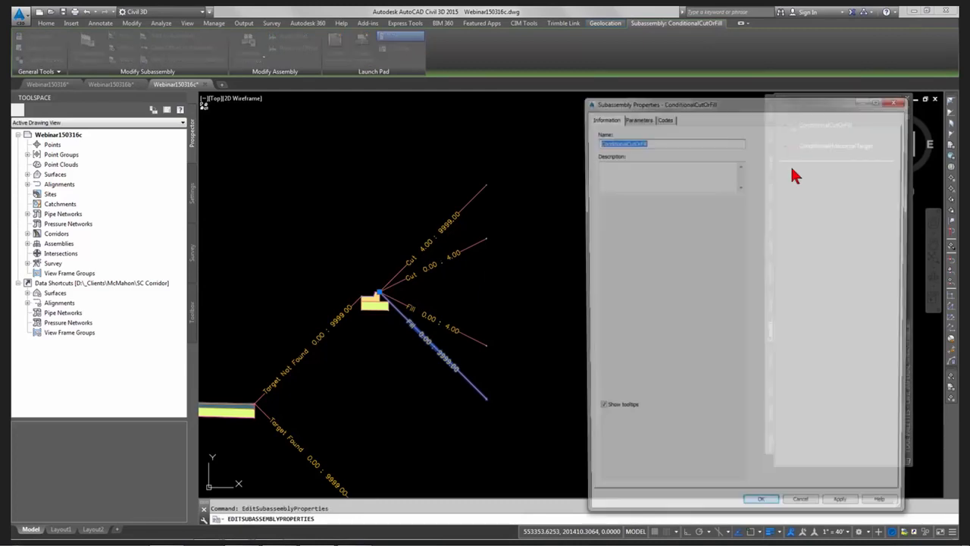
{"action": "left_click", "coordinate": [636, 119]}
{"action": "left_click", "coordinate": [707, 184]}
{"action": "left_click", "coordinate": [707, 185]}
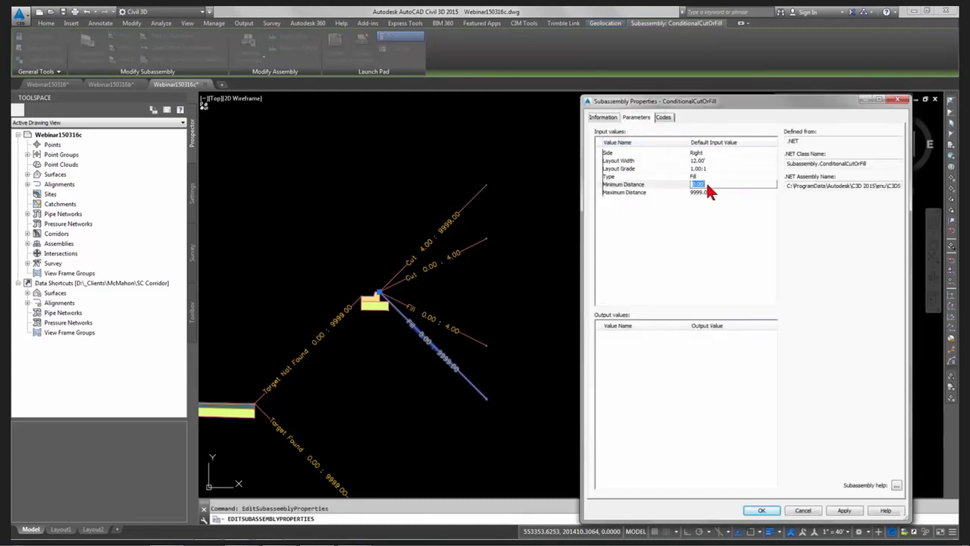
{"action": "type", "text": "4"}
{"action": "key", "text": "Return"}
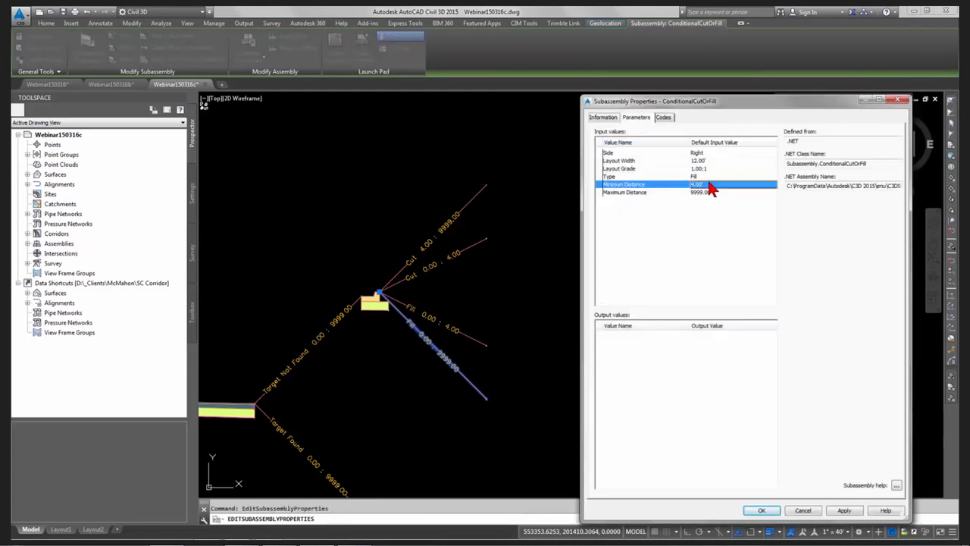
{"action": "left_click", "coordinate": [760, 510]}
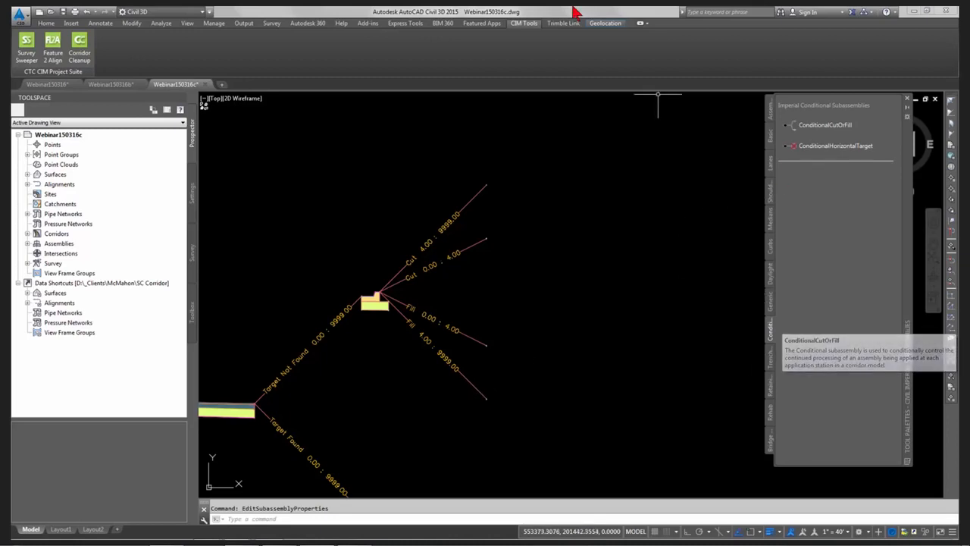
Attach a generic LinkSlopeToSurface with a 33% slope to the end of the 0 to 4' Fill condition
{"action": "left_click", "coordinate": [771, 280]}
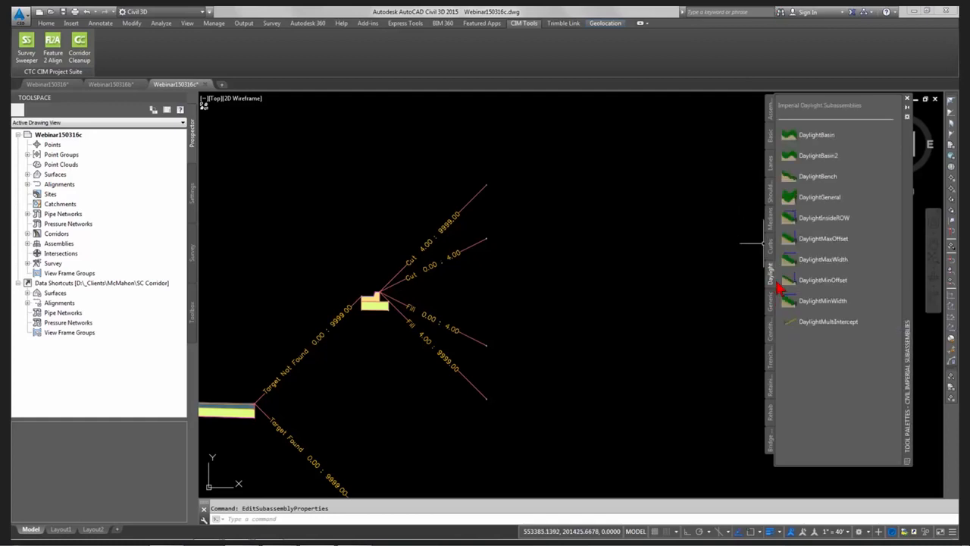
{"action": "left_click", "coordinate": [772, 307]}
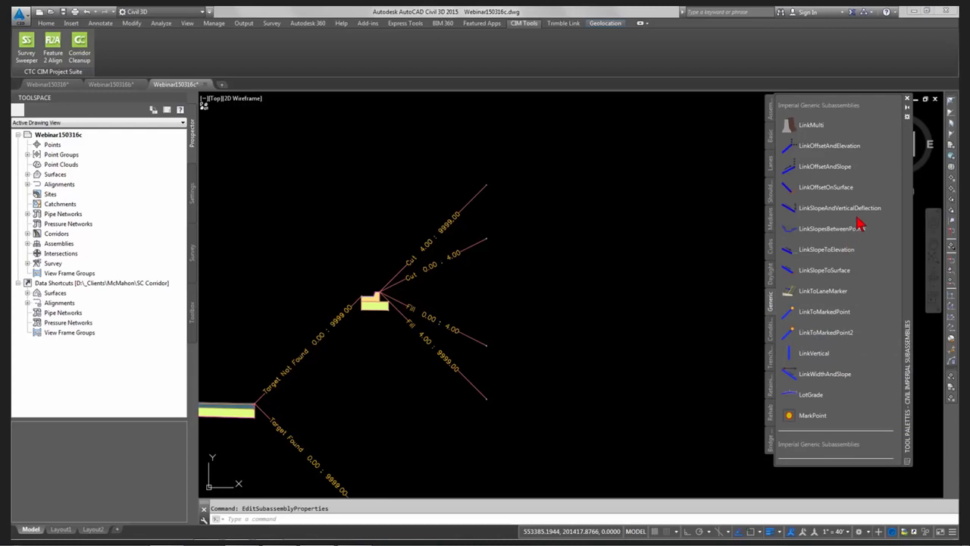
{"action": "left_click", "coordinate": [831, 276]}
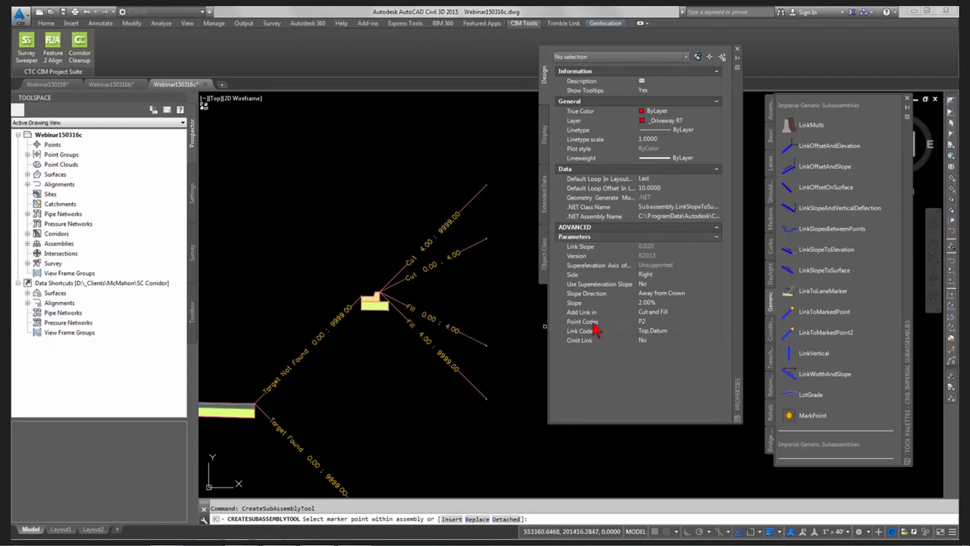
{"action": "left_click", "coordinate": [661, 302]}
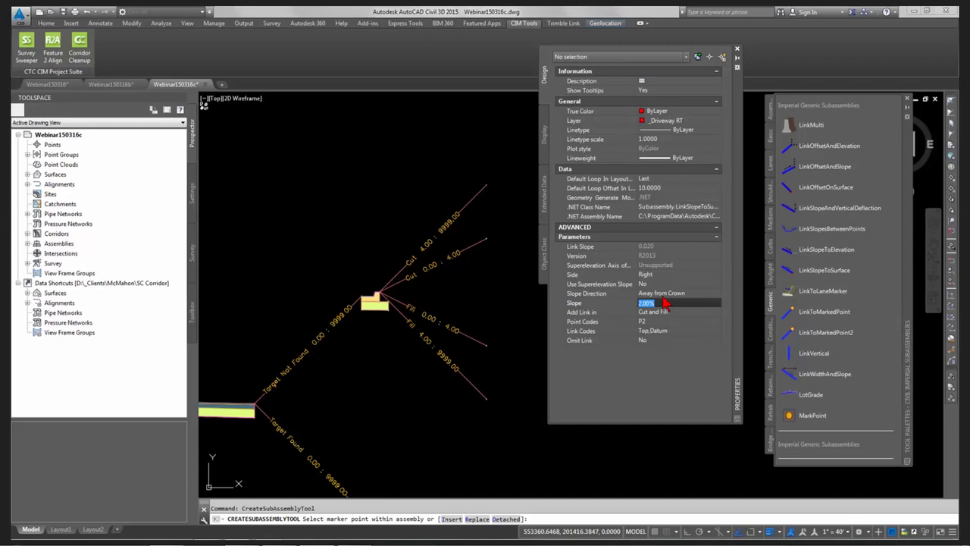
{"action": "type", "text": ".33"}
{"action": "left_click", "coordinate": [636, 312]}
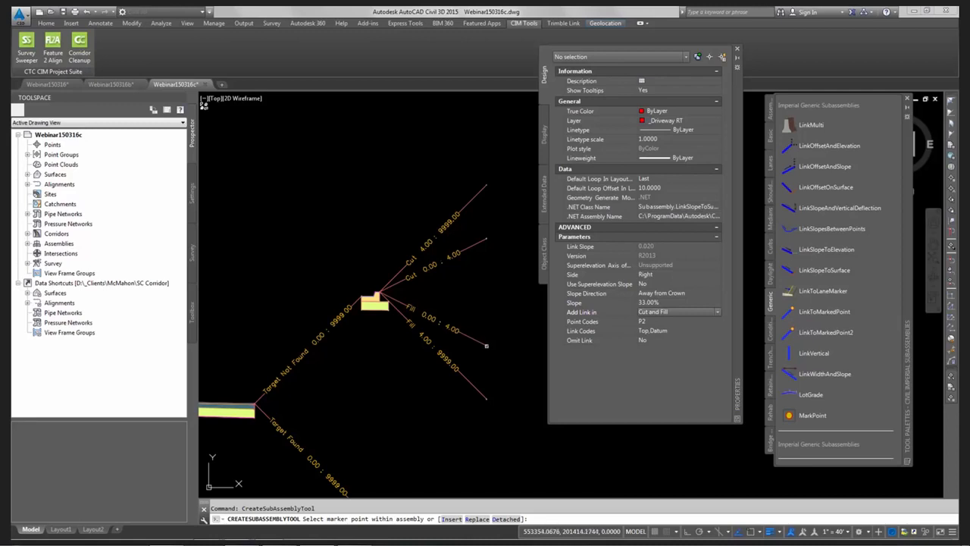
Attach a LinkSlopeToSurface with a 66% slope to the end of the 4' to 9999' Fill condition and end the placement
{"action": "left_click", "coordinate": [664, 303]}
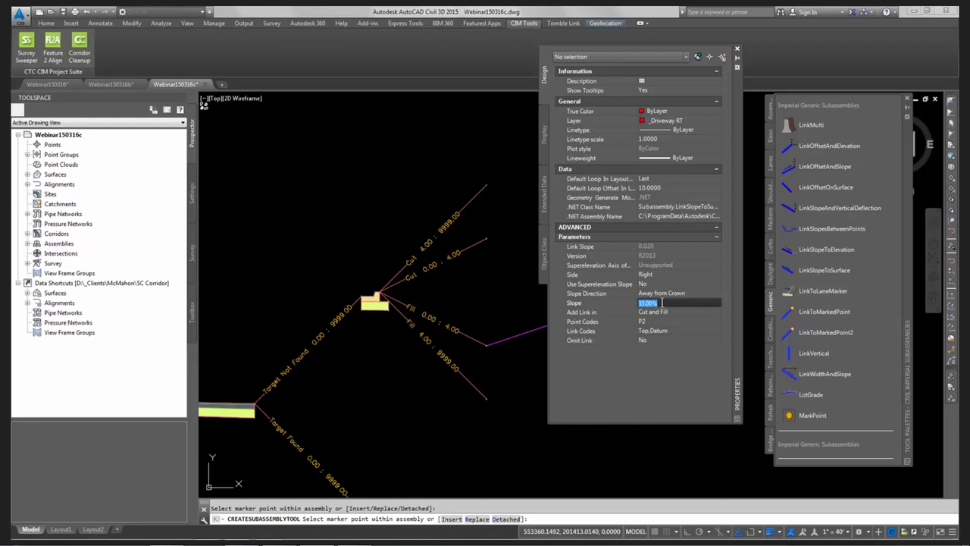
{"action": "type", "text": "66"}
{"action": "key", "text": "Tab"}
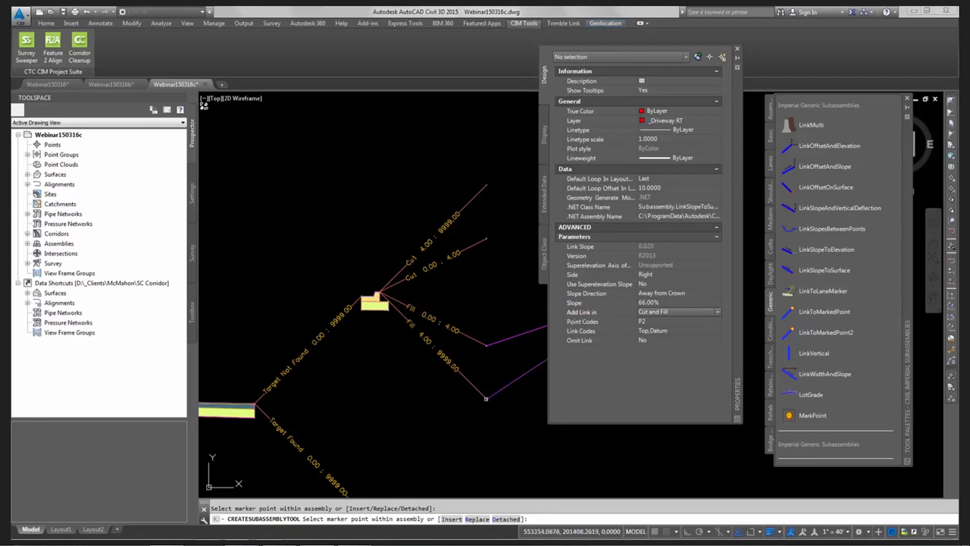
{"action": "left_click", "coordinate": [486, 398]}
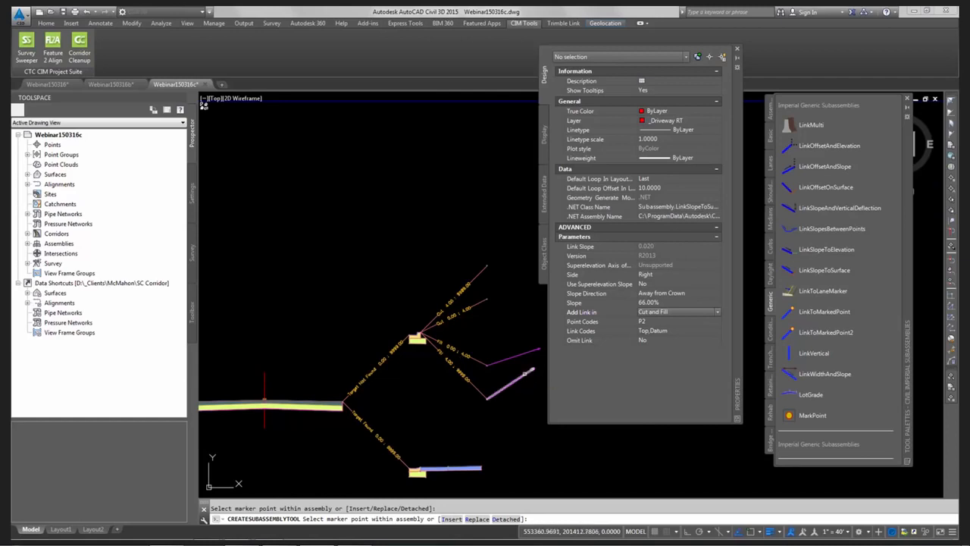
{"action": "mouse_move", "coordinate": [529, 372]}
{"action": "middle_mouse_down"}
{"action": "mouse_move", "coordinate": [412, 396]}
{"action": "mouse_move", "coordinate": [332, 391]}
{"action": "middle_mouse_up"}
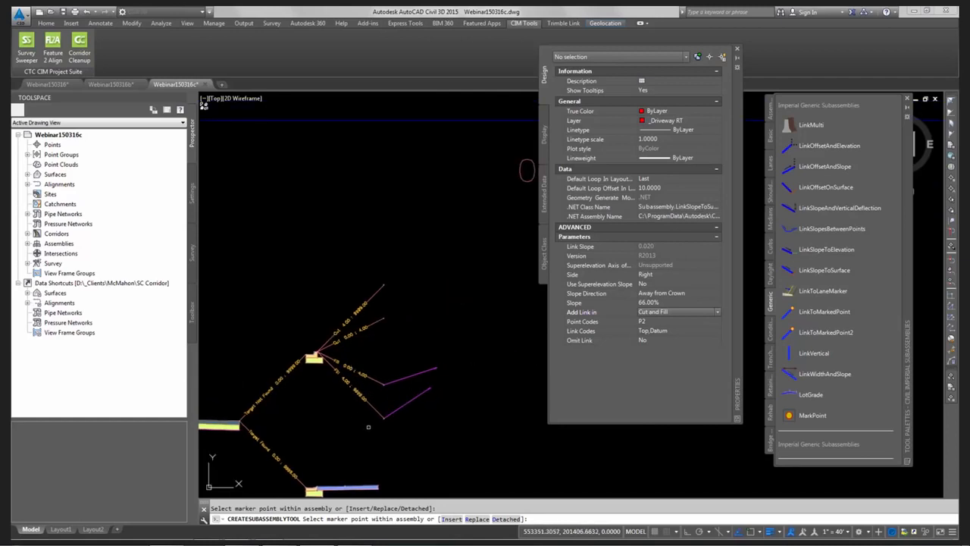
{"action": "scroll", "coordinate": [395, 393], "scroll_direction": "up", "scroll_amount": 3}
{"action": "scroll", "coordinate": [394, 387], "scroll_direction": "down", "scroll_amount": 1}
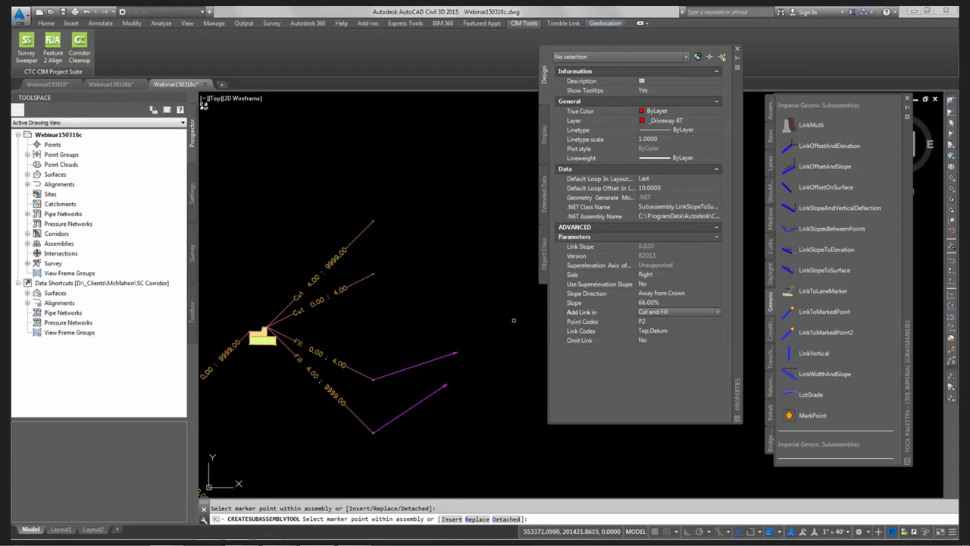
{"action": "key", "text": "Escape"}
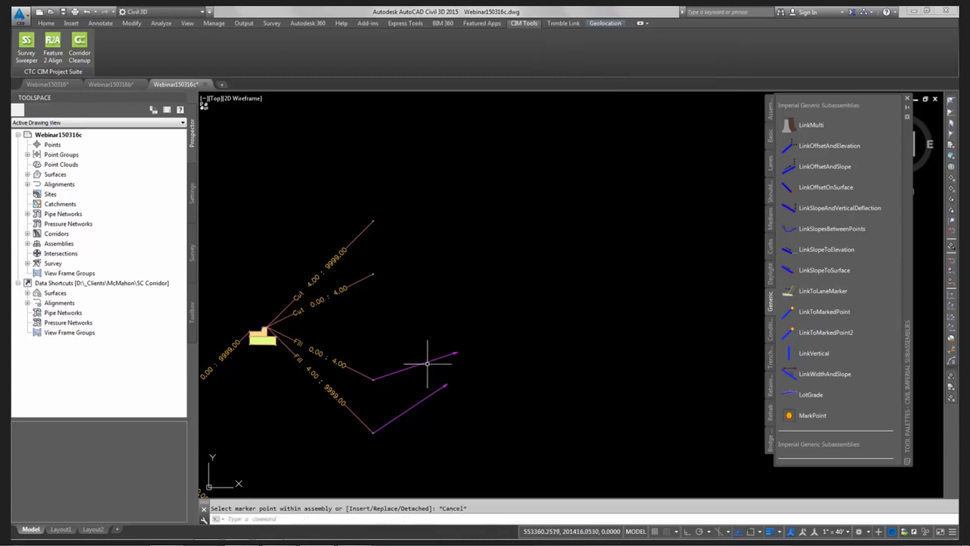
Copy the 33% slope link from the 0 to 4' Fill condition to the end of the 0 to 4' Cut condition
{"action": "left_click", "coordinate": [428, 362]}
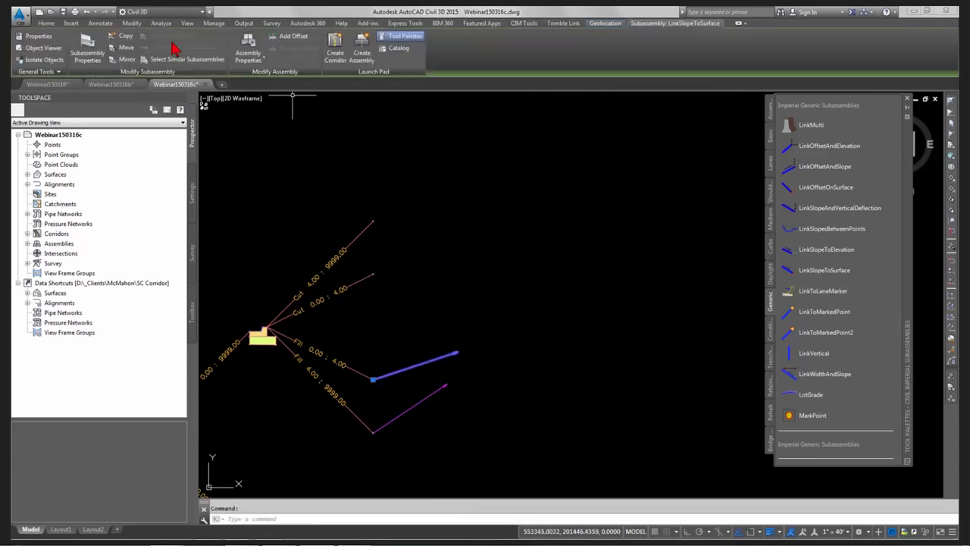
{"action": "left_click", "coordinate": [121, 58]}
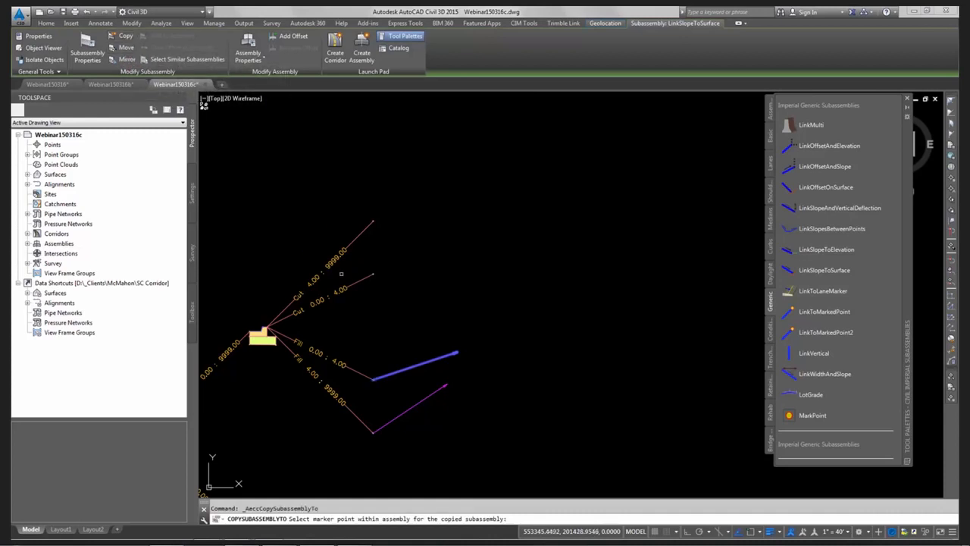
{"action": "left_click", "coordinate": [373, 273]}
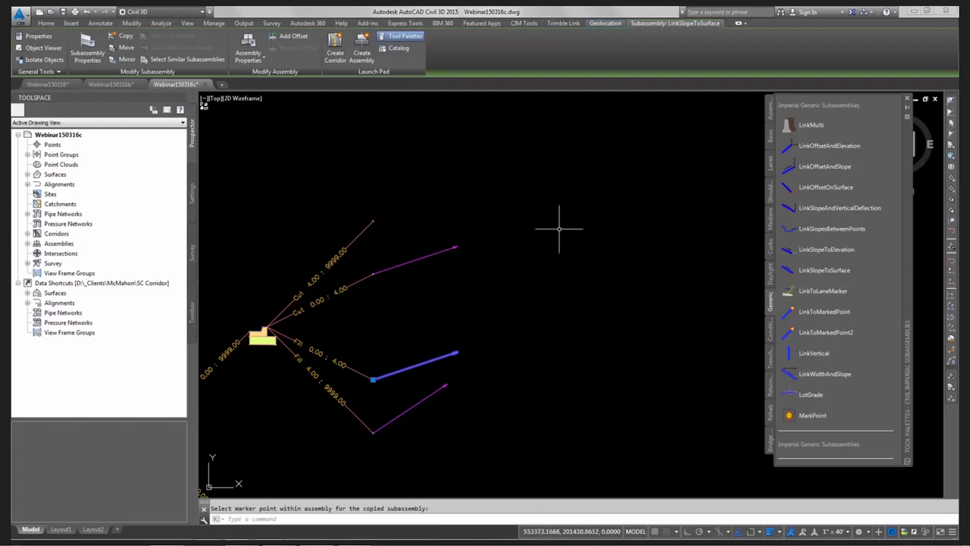
Attach a RetainWallToLowSide subassembly with default parameters to the end of the 4' to 9999' Cut condition
{"action": "left_click", "coordinate": [773, 390]}
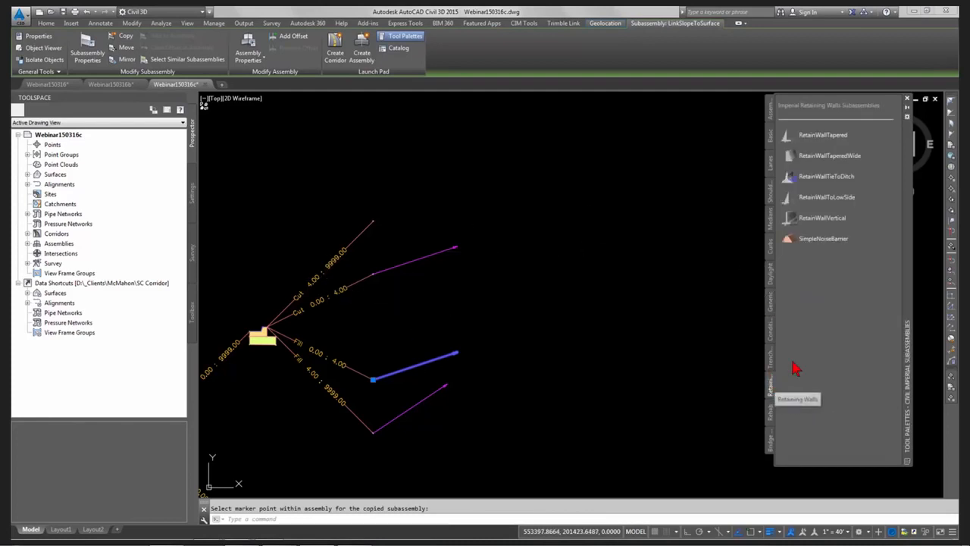
{"action": "left_click", "coordinate": [804, 197]}
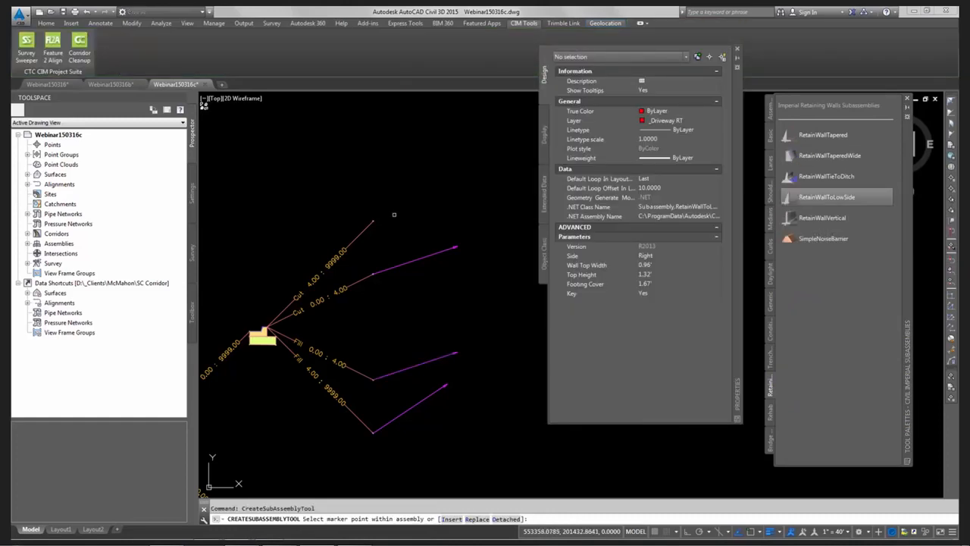
{"action": "scroll", "coordinate": [370, 212], "scroll_direction": "up", "scroll_amount": 6}
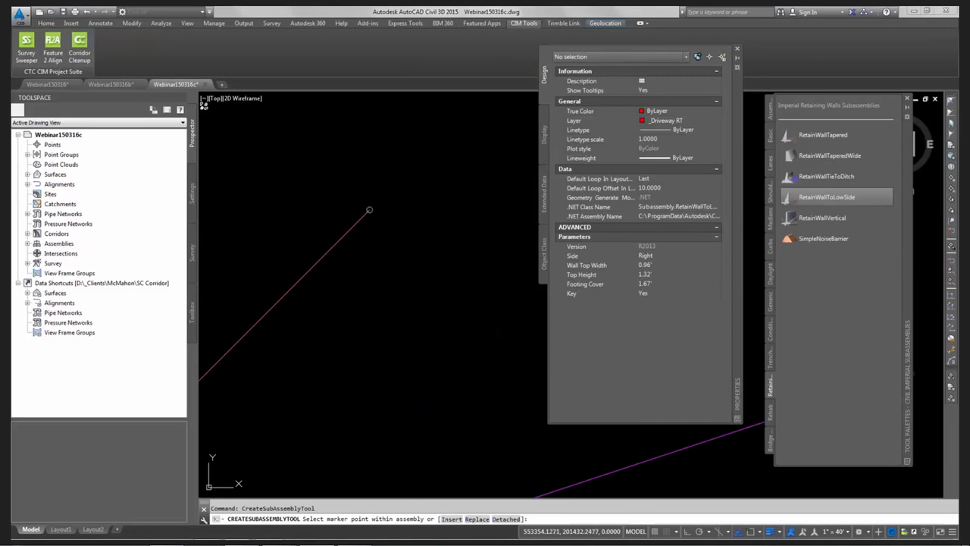
{"action": "scroll", "coordinate": [369, 210], "scroll_direction": "down", "scroll_amount": 5}
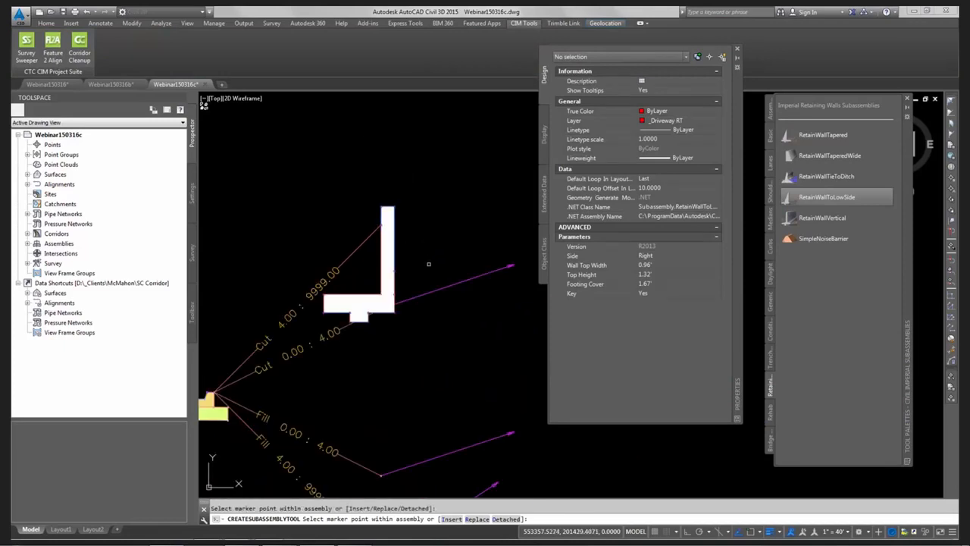
{"action": "key", "text": "Escape"}
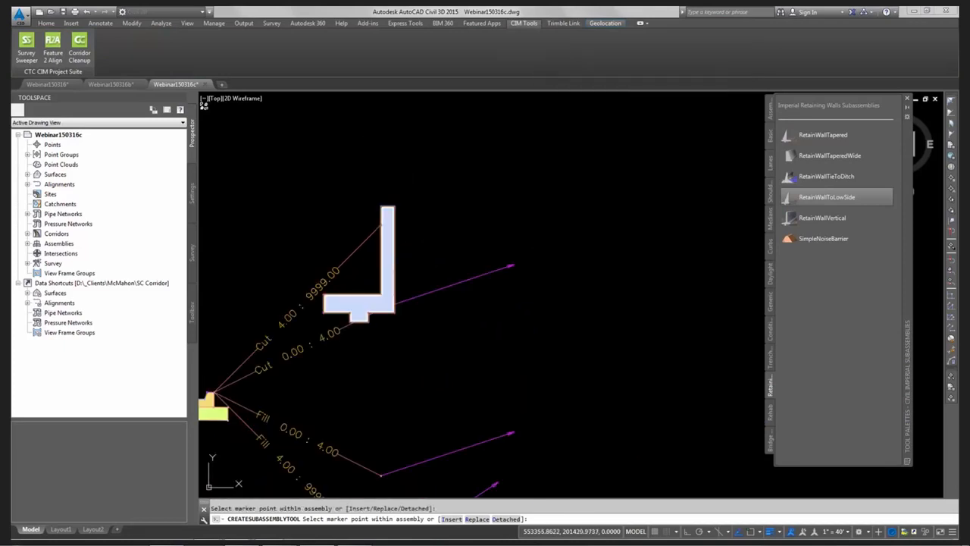
Set the Top Height of the RetainWallToLowSide subassembly to 6.00' in its subassembly properties
{"action": "left_click", "coordinate": [395, 254]}
{"action": "right_click", "coordinate": [394, 253]}
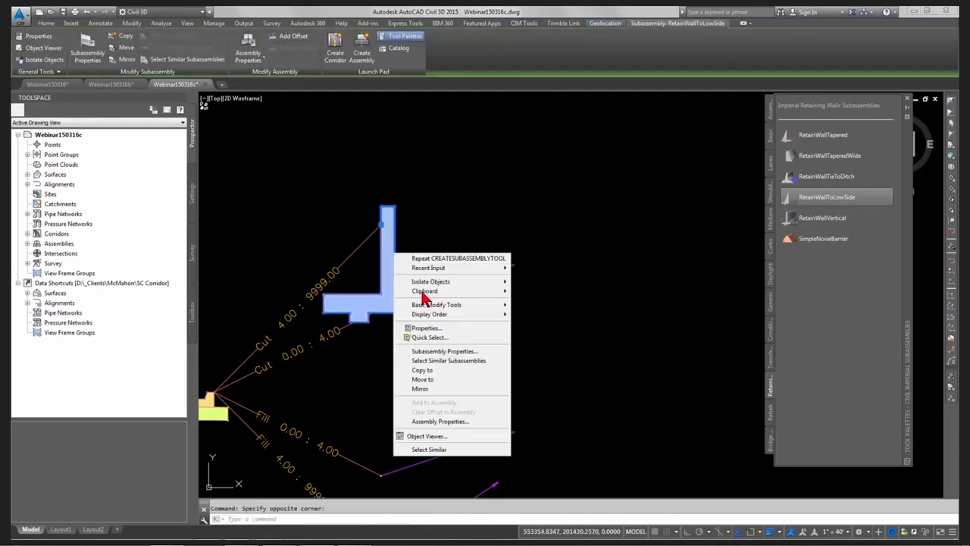
{"action": "left_click", "coordinate": [436, 351]}
{"action": "left_click", "coordinate": [636, 118]}
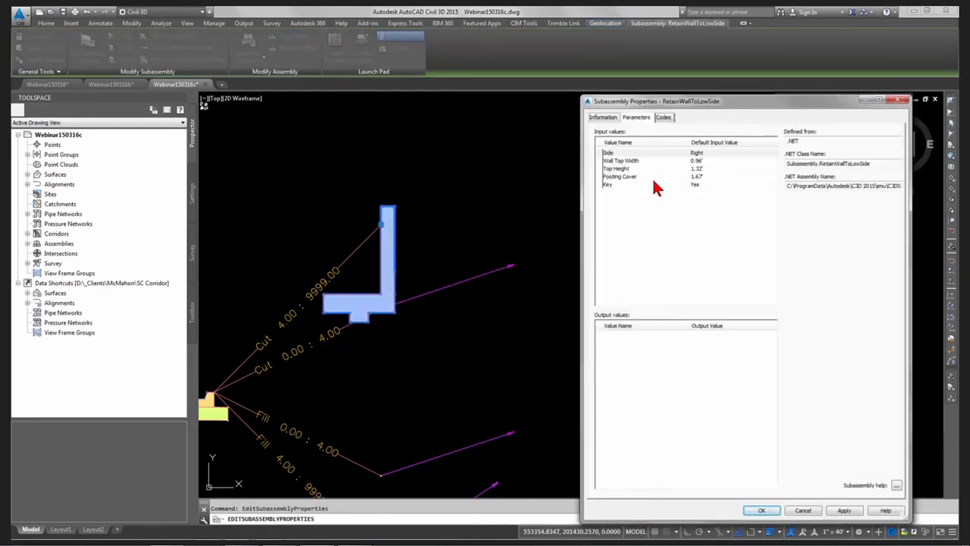
{"action": "left_click", "coordinate": [704, 169]}
{"action": "left_click", "coordinate": [705, 169]}
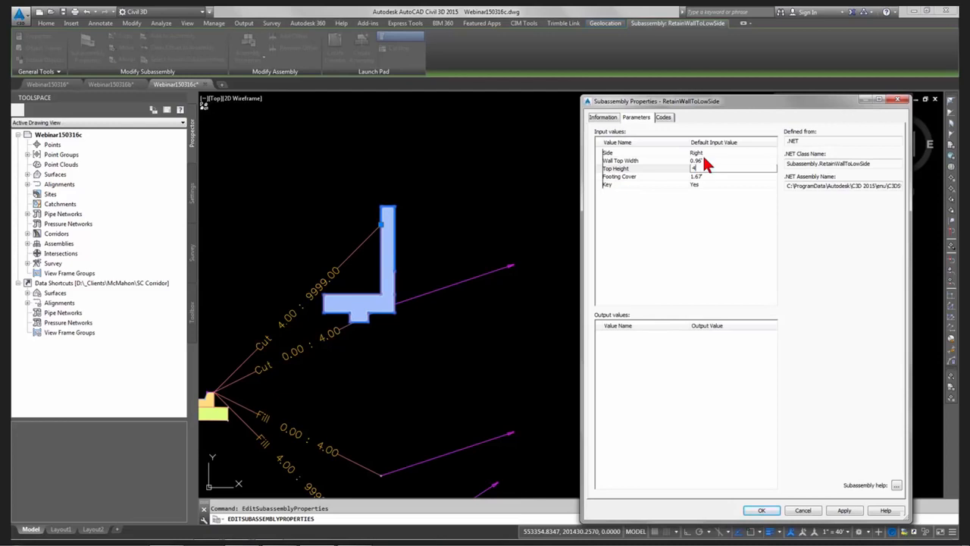
{"action": "key", "text": "Return"}
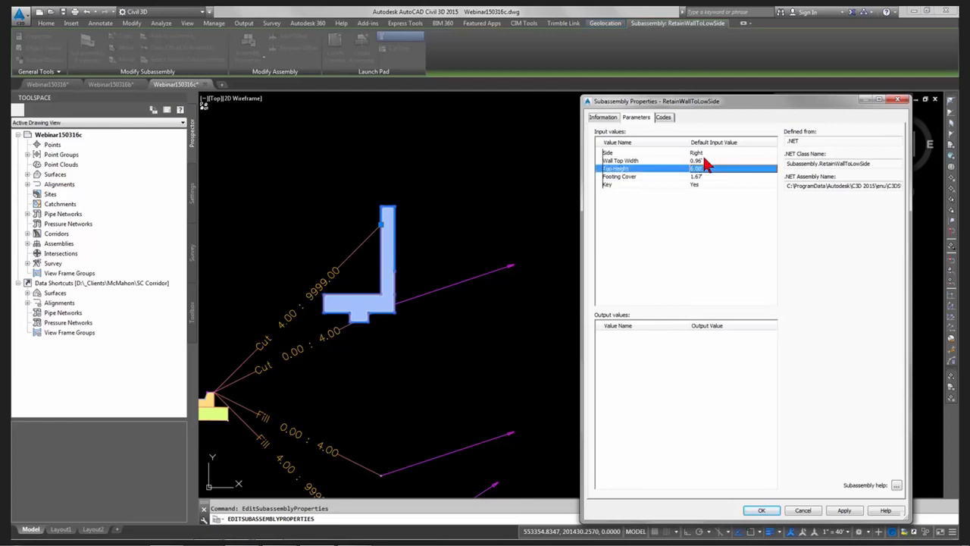
{"action": "left_click", "coordinate": [861, 514]}
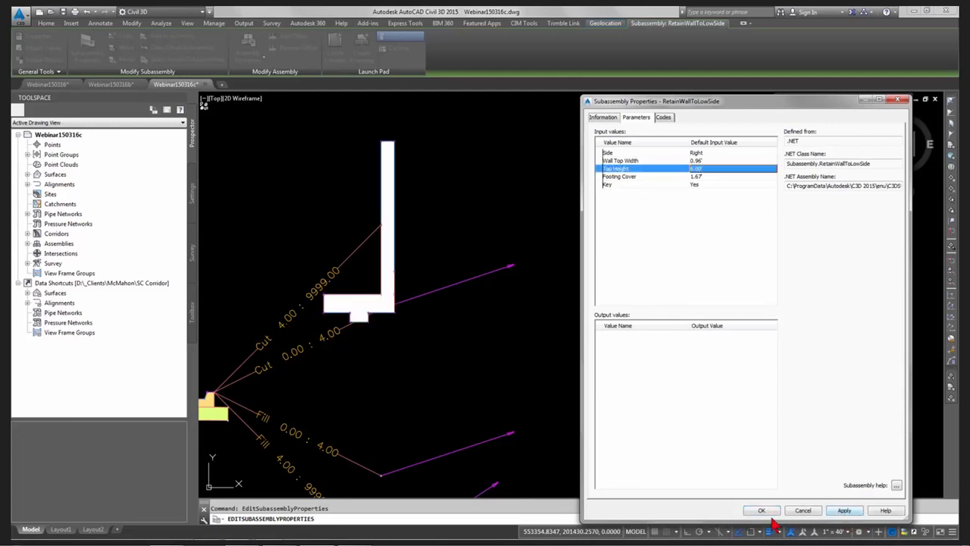
{"action": "left_click", "coordinate": [763, 511]}
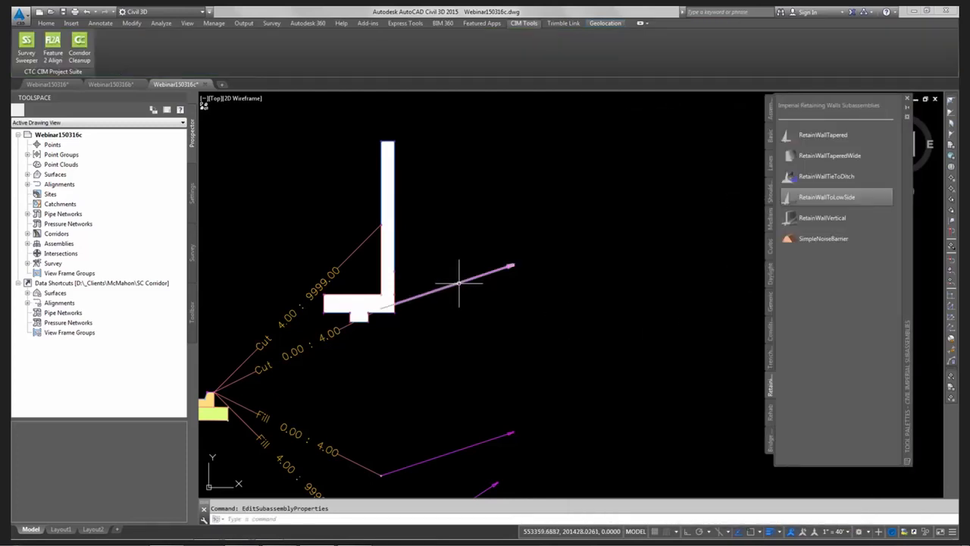
{"action": "key", "text": "Escape"}
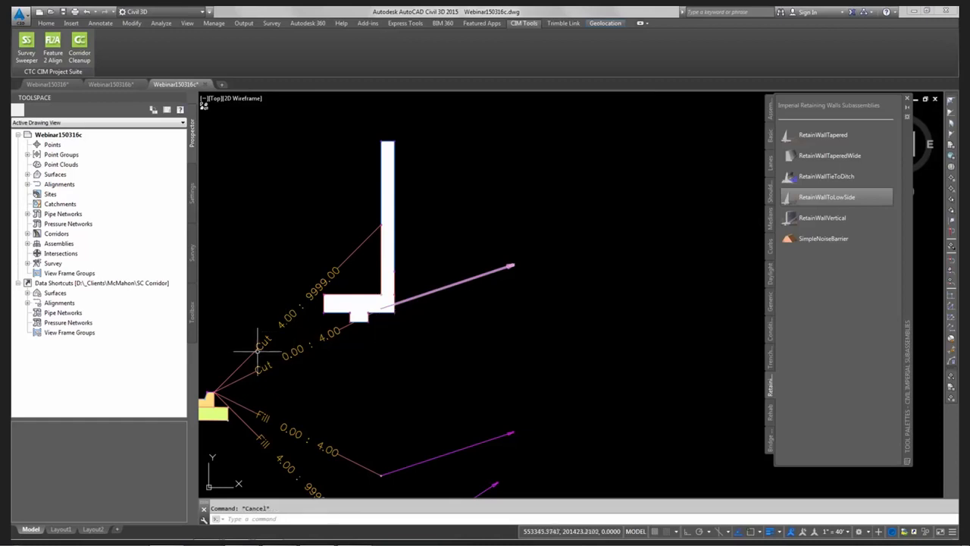
Copy the four Cut and Fill conditions behind the curb to the back top corner of the retaining wall
{"action": "left_click", "coordinate": [249, 355]}
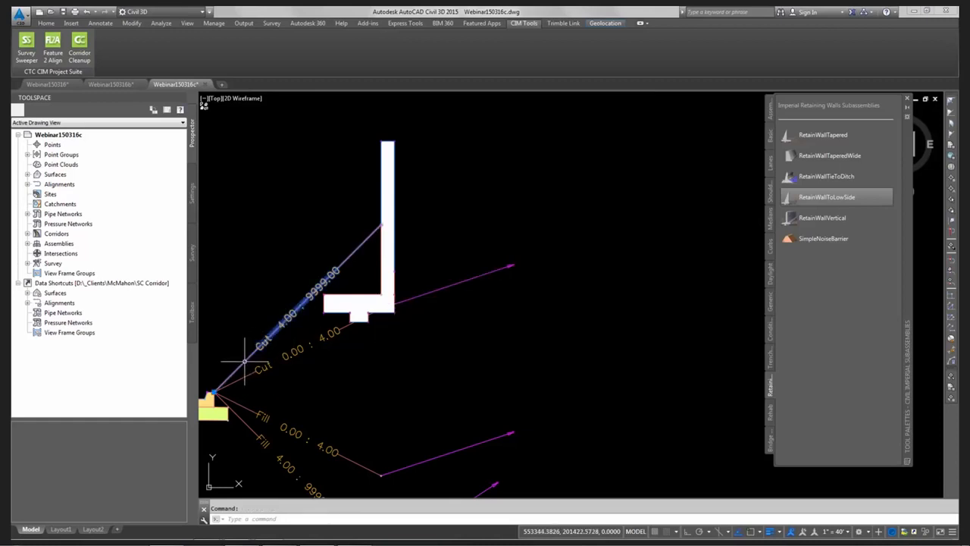
{"action": "left_click", "coordinate": [238, 417]}
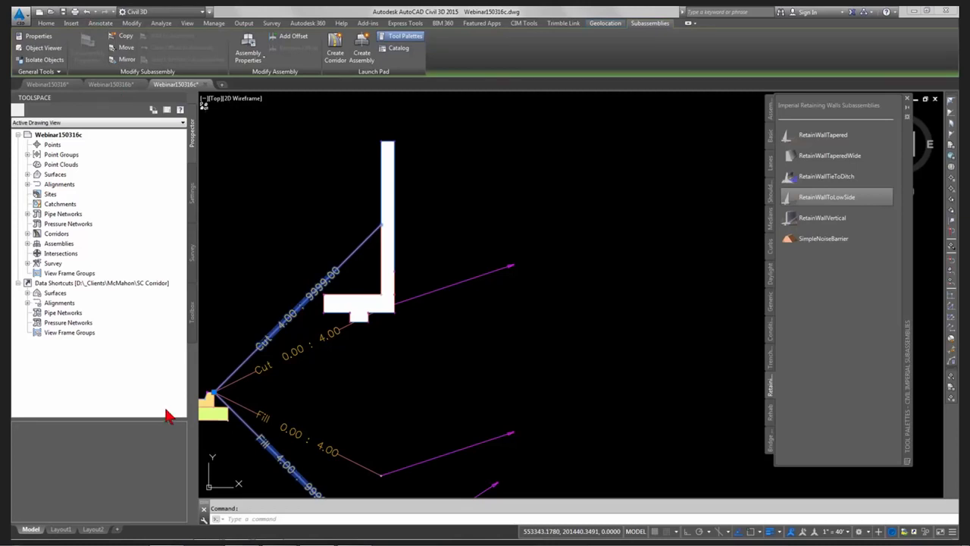
{"action": "left_click", "coordinate": [249, 375]}
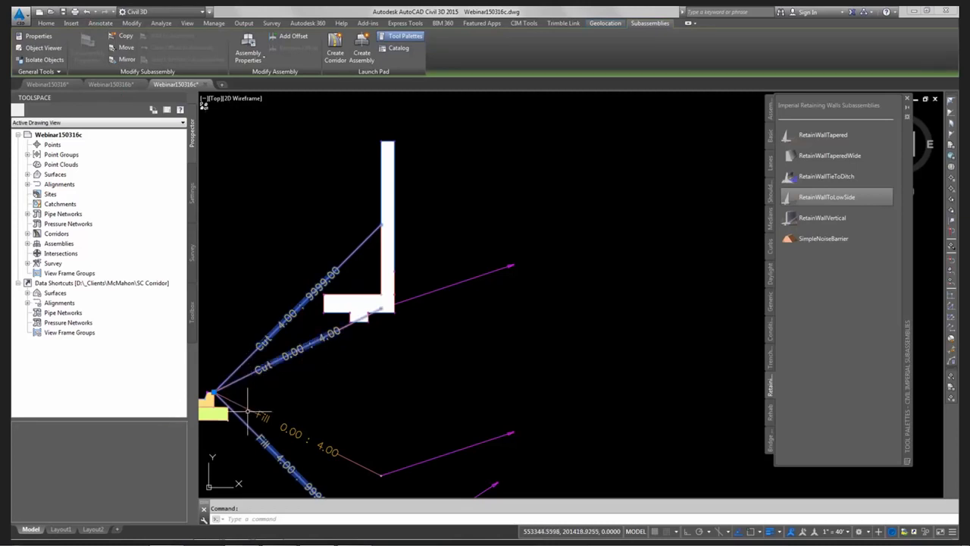
{"action": "left_click", "coordinate": [248, 411]}
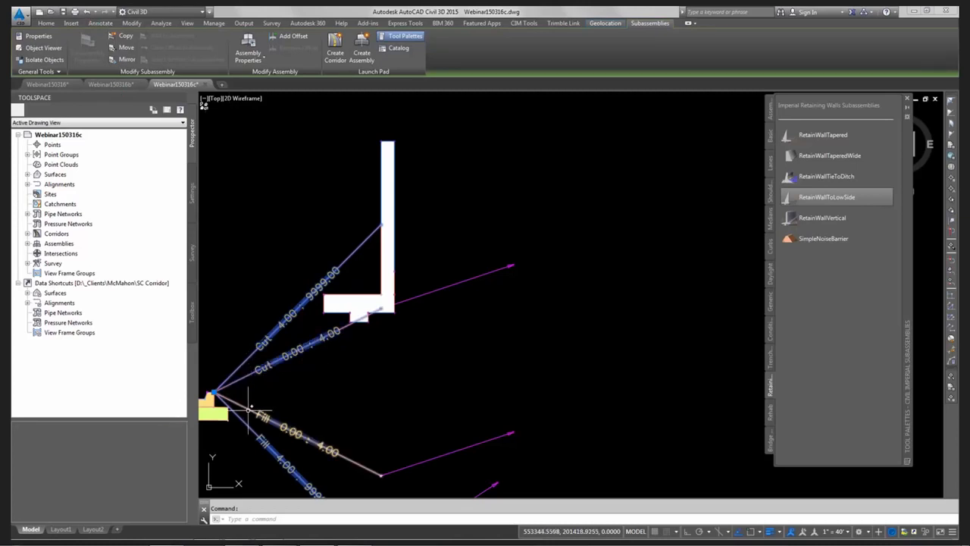
{"action": "left_click", "coordinate": [124, 36]}
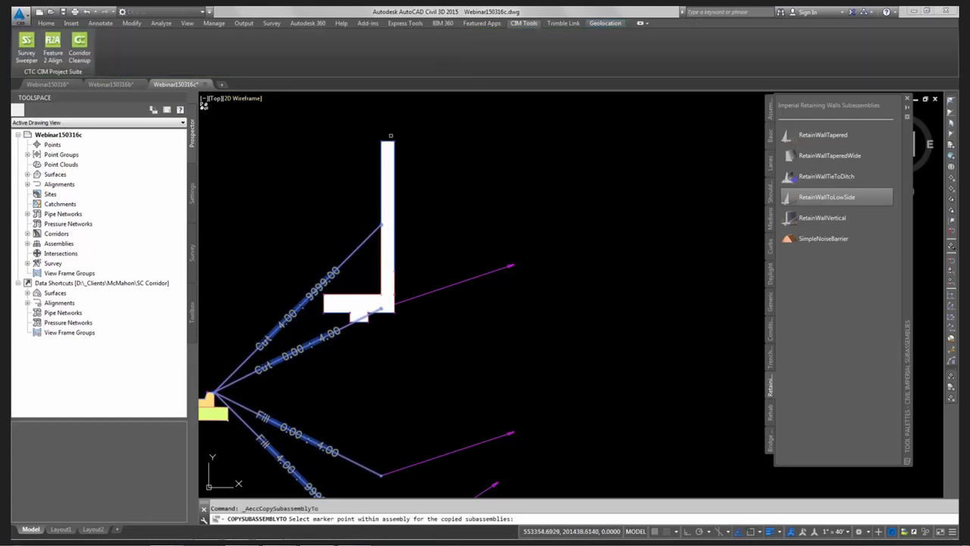
{"action": "scroll", "coordinate": [391, 135], "scroll_direction": "up", "scroll_amount": 8}
{"action": "left_click", "coordinate": [407, 172]}
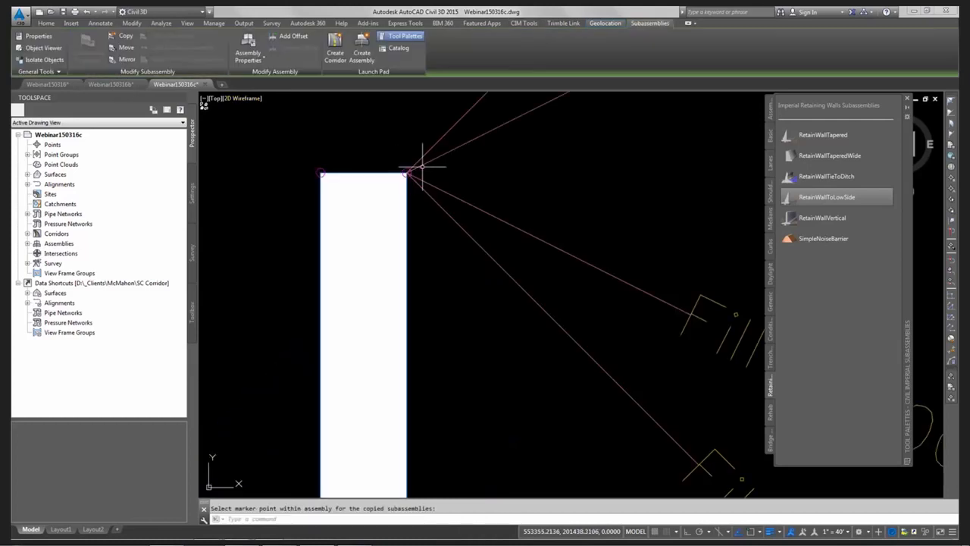
{"action": "scroll", "coordinate": [430, 209], "scroll_direction": "down", "scroll_amount": 8}
{"action": "mouse_move", "coordinate": [589, 336]}
{"action": "middle_mouse_down"}
{"action": "mouse_move", "coordinate": [583, 391]}
{"action": "mouse_move", "coordinate": [559, 347]}
{"action": "middle_mouse_up"}
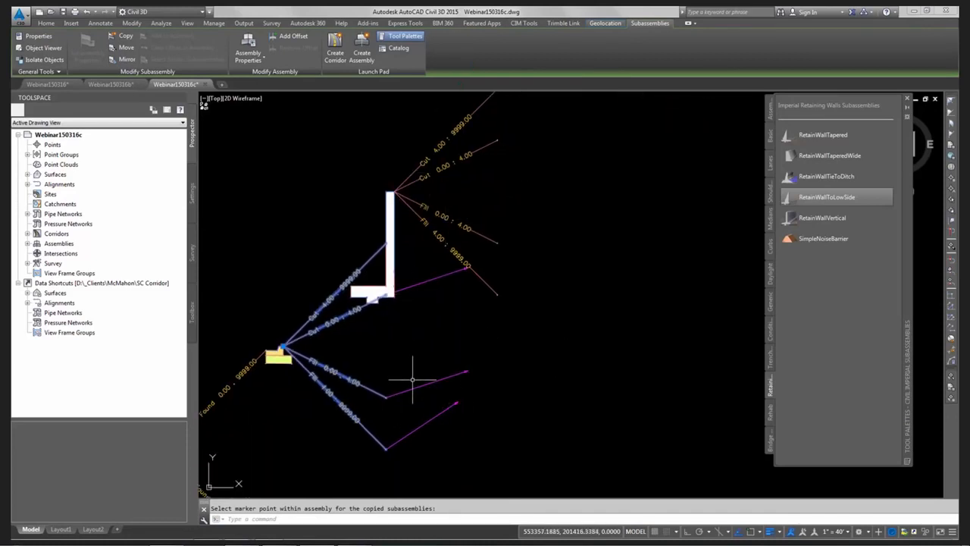
Copy the conditions together with the 0 to 4' Fill slope link to the end of the wall-top 0 to 4' Fill condition
{"action": "left_click", "coordinate": [386, 396]}
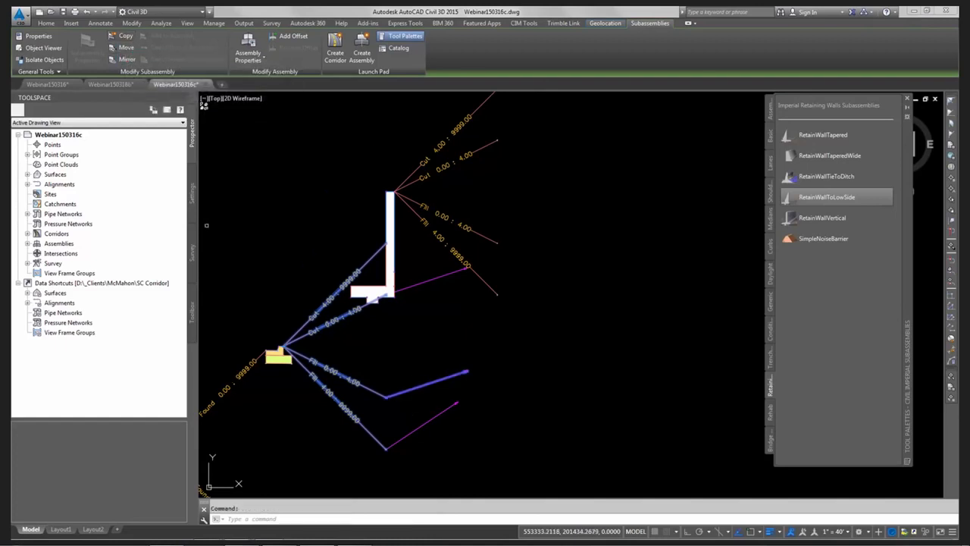
{"action": "left_click", "coordinate": [122, 36]}
{"action": "left_click", "coordinate": [500, 243]}
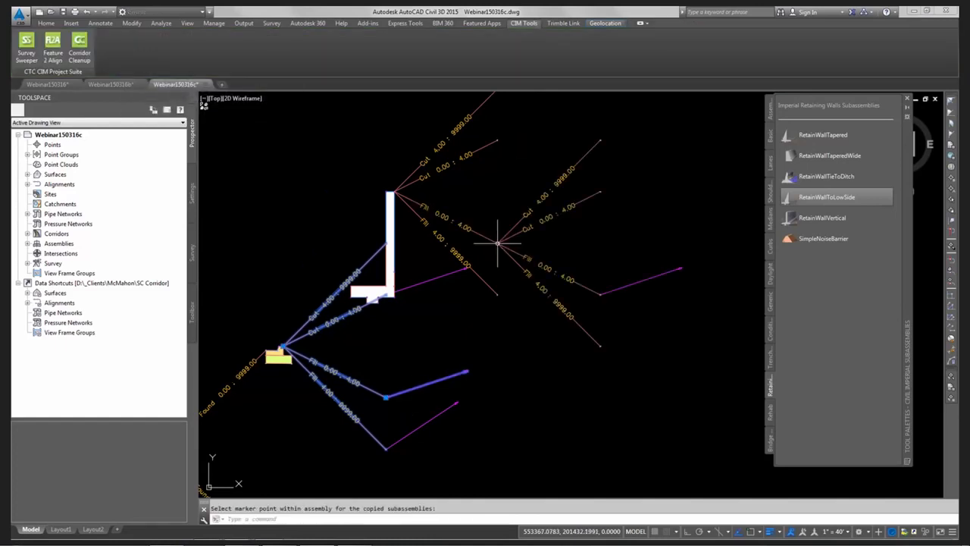
Erase the conditions and slope link copied to the end of the wall-top 0 to 4' Fill condition
{"action": "key", "text": "Escape"}
{"action": "key", "text": "Escape"}
{"action": "type", "text": "e"}
{"action": "key", "text": "Return"}
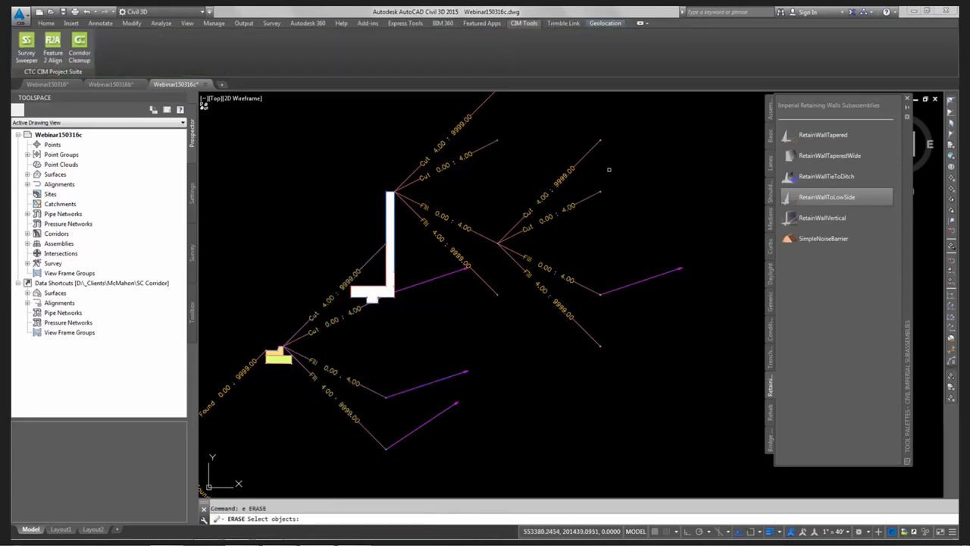
{"action": "left_click", "coordinate": [641, 125]}
{"action": "left_click", "coordinate": [537, 359]}
{"action": "key", "text": "Return"}
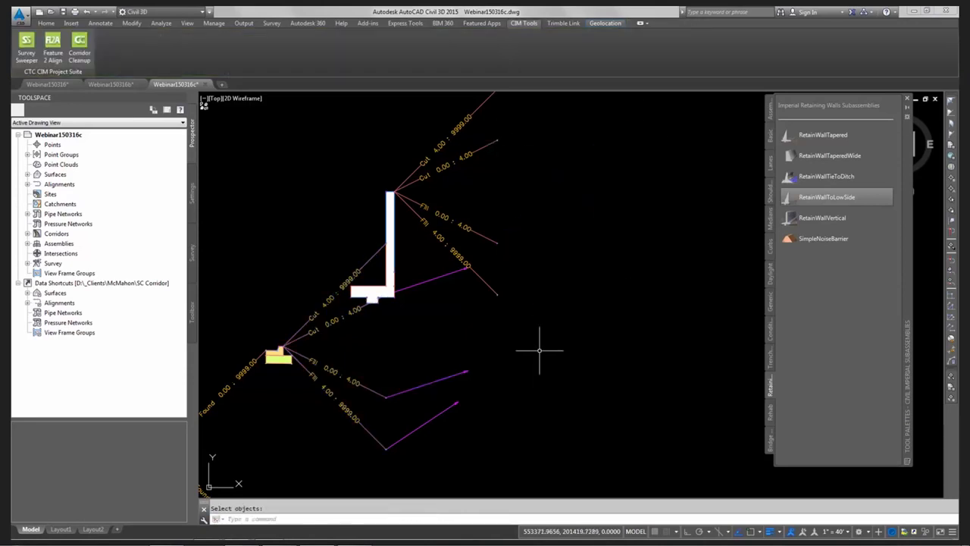
Erase the four Cut and Fill conditions copied to the top of the retaining wall
{"action": "type", "text": "e"}
{"action": "key", "text": "Return"}
{"action": "left_click", "coordinate": [462, 97]}
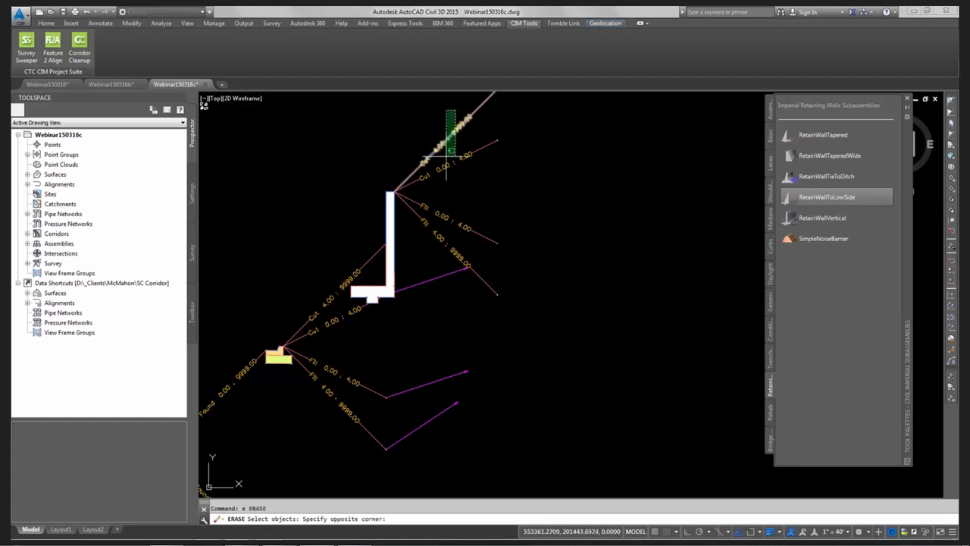
{"action": "left_click", "coordinate": [416, 250]}
{"action": "key", "text": "Return"}
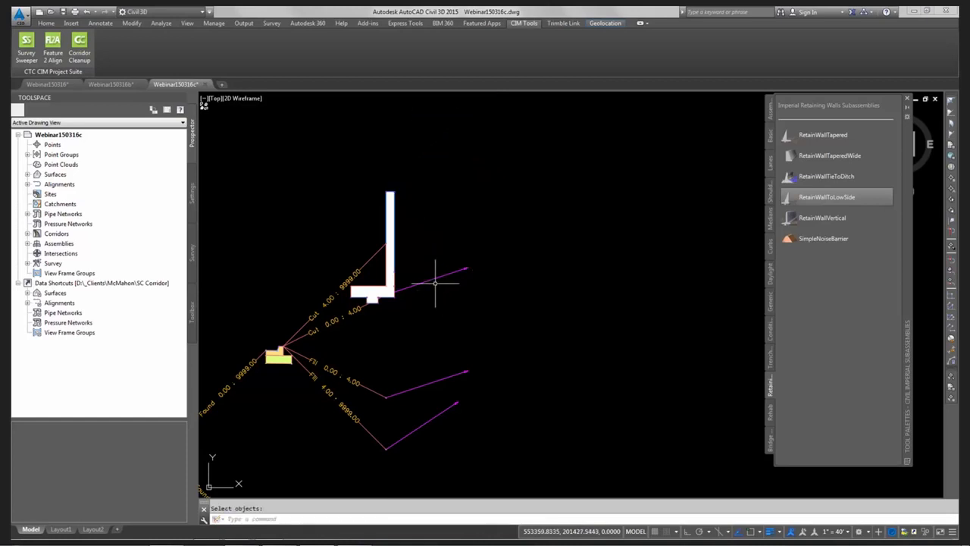
Copy the slope link from the 0 to 4' Cut condition to the back top corner of the retaining wall
{"action": "left_click", "coordinate": [434, 279]}
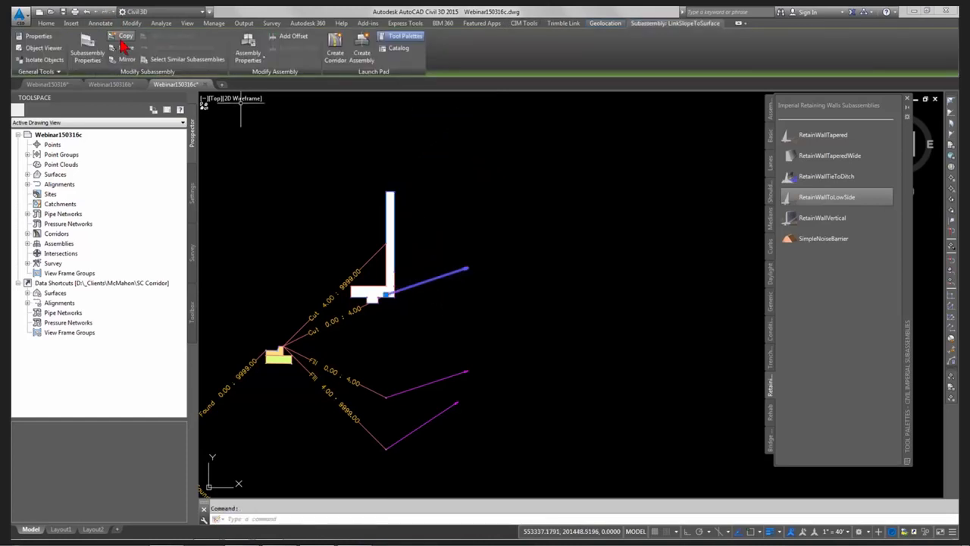
{"action": "scroll", "coordinate": [391, 192], "scroll_direction": "up", "scroll_amount": 5}
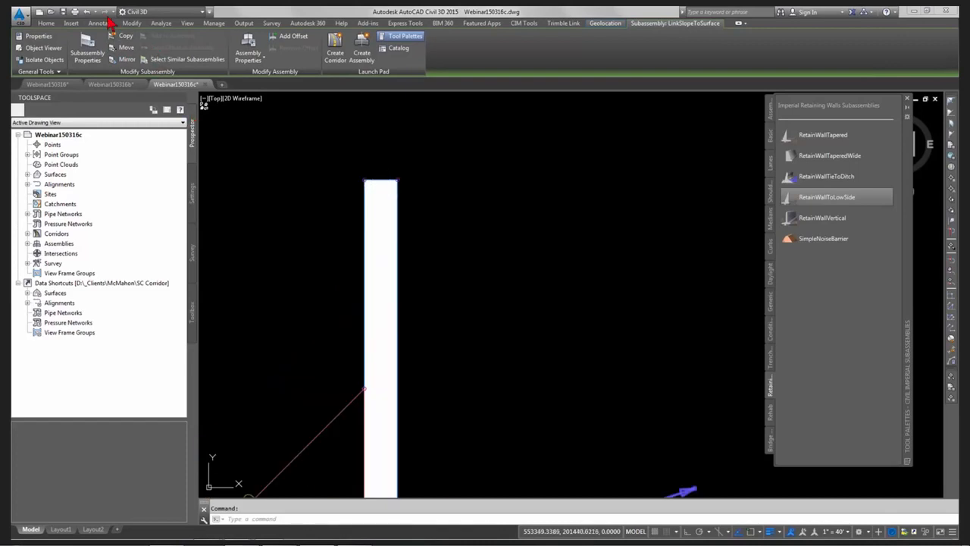
{"action": "left_click", "coordinate": [124, 37]}
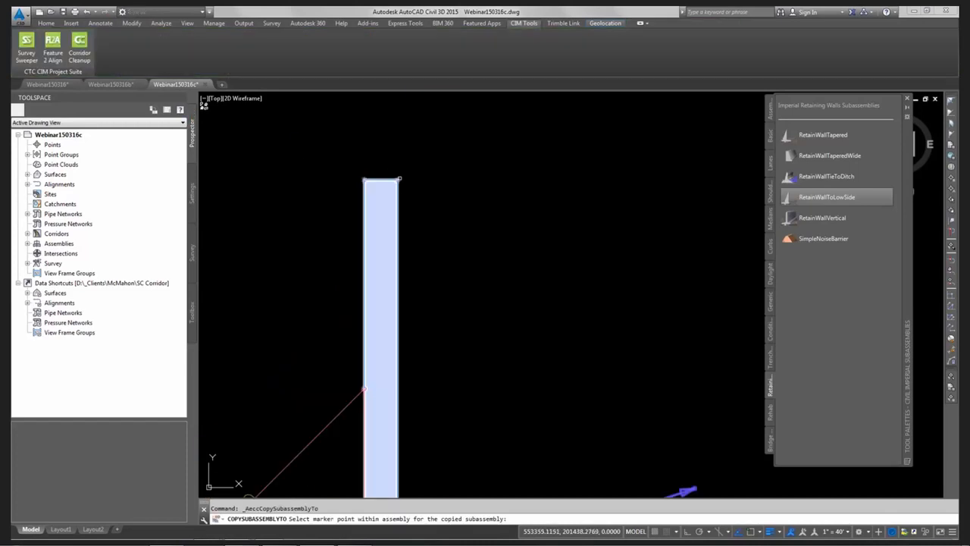
{"action": "left_click", "coordinate": [399, 178]}
{"action": "scroll", "coordinate": [401, 180], "scroll_direction": "down", "scroll_amount": 4}
{"action": "key", "text": "Escape"}
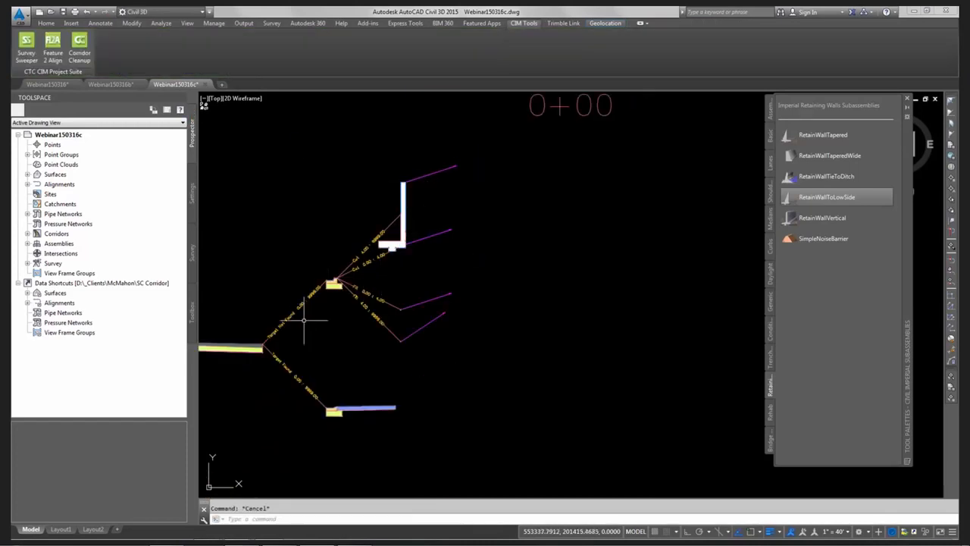
Set the Layout Grade of the 0 to 4' Cut condition to 4:1 in its subassembly properties
{"action": "scroll", "coordinate": [369, 257], "scroll_direction": "up", "scroll_amount": 3}
{"action": "left_click", "coordinate": [372, 264]}
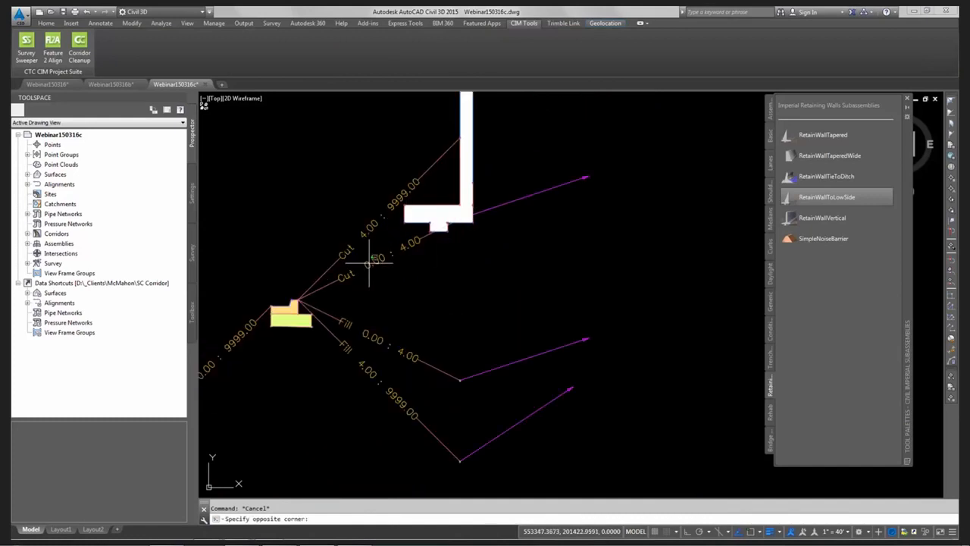
{"action": "left_click", "coordinate": [369, 260]}
{"action": "right_click", "coordinate": [376, 273]}
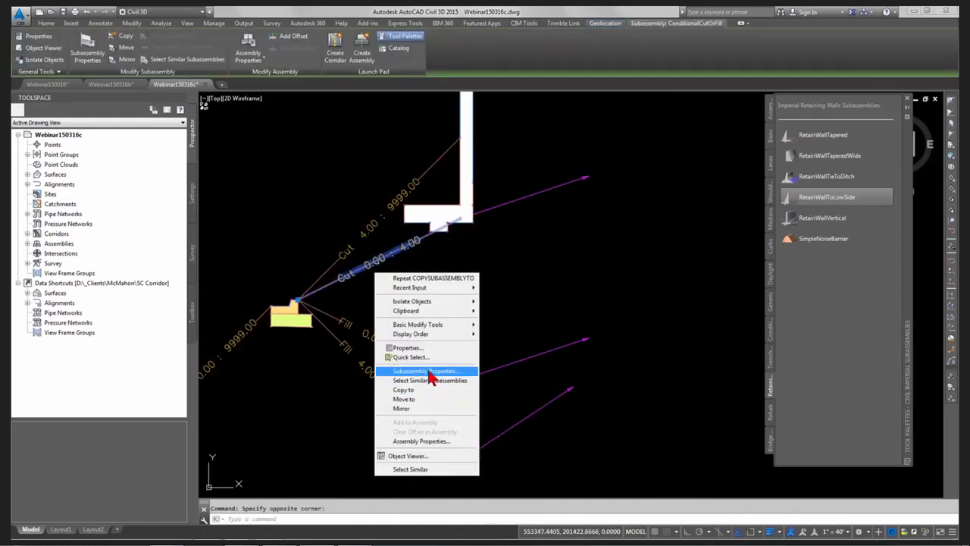
{"action": "left_click", "coordinate": [426, 370]}
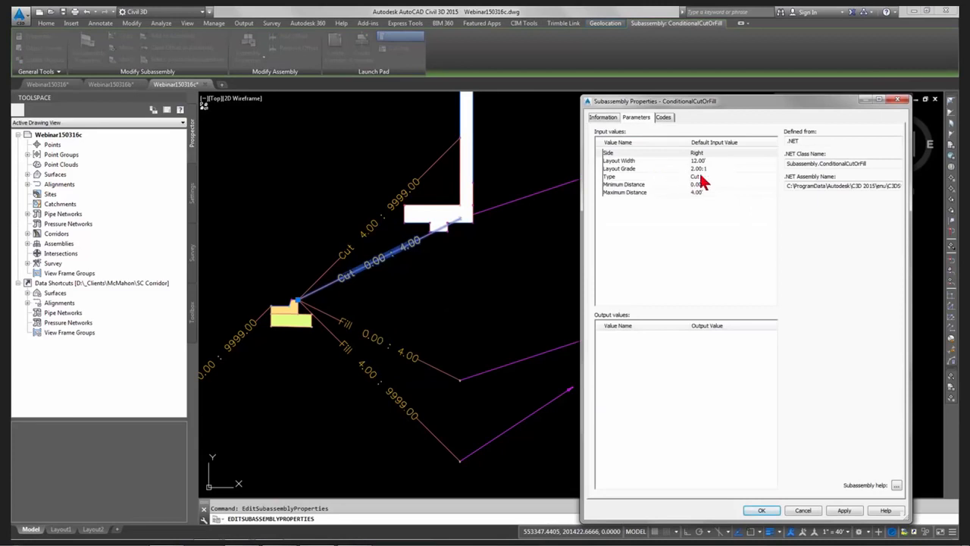
{"action": "left_click", "coordinate": [702, 169]}
{"action": "left_click", "coordinate": [703, 169]}
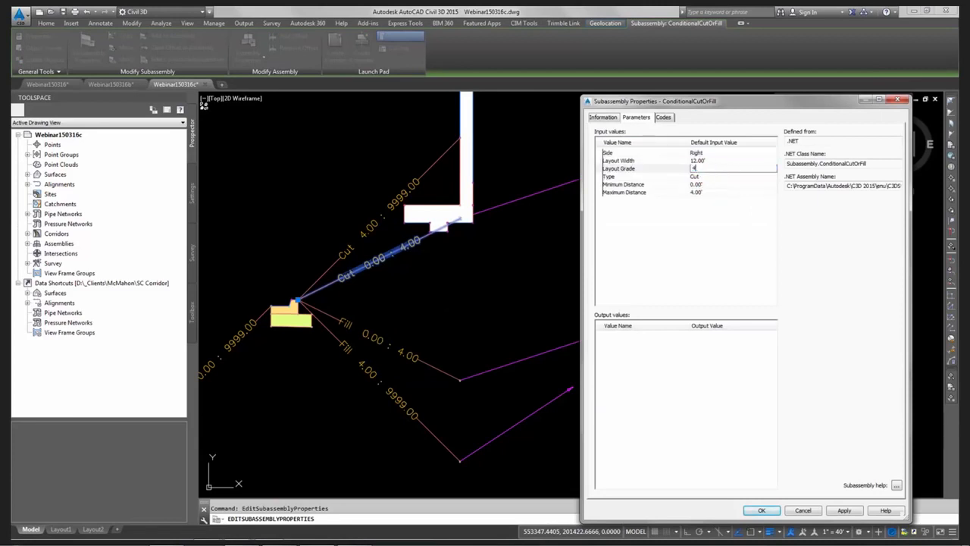
{"action": "key", "text": "Return"}
{"action": "left_click", "coordinate": [844, 511]}
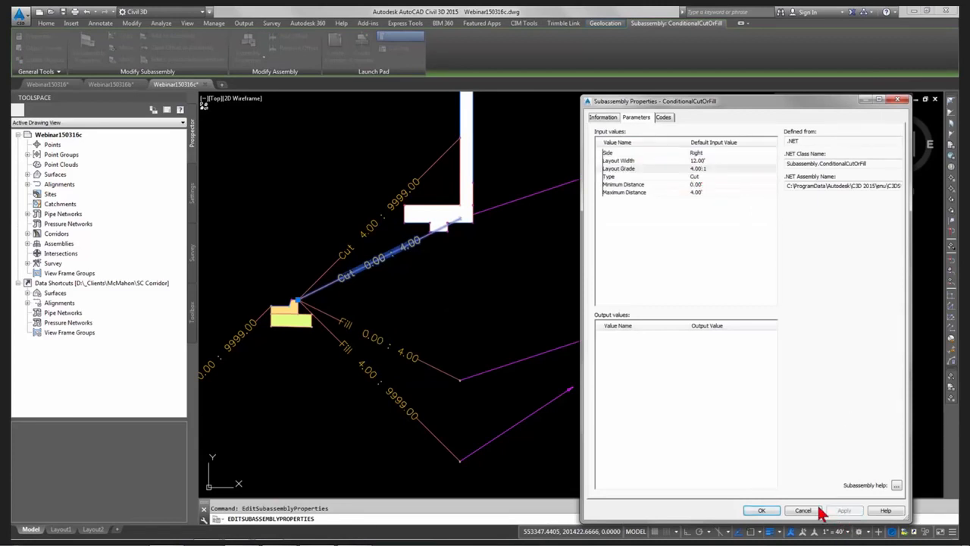
{"action": "left_click", "coordinate": [762, 510]}
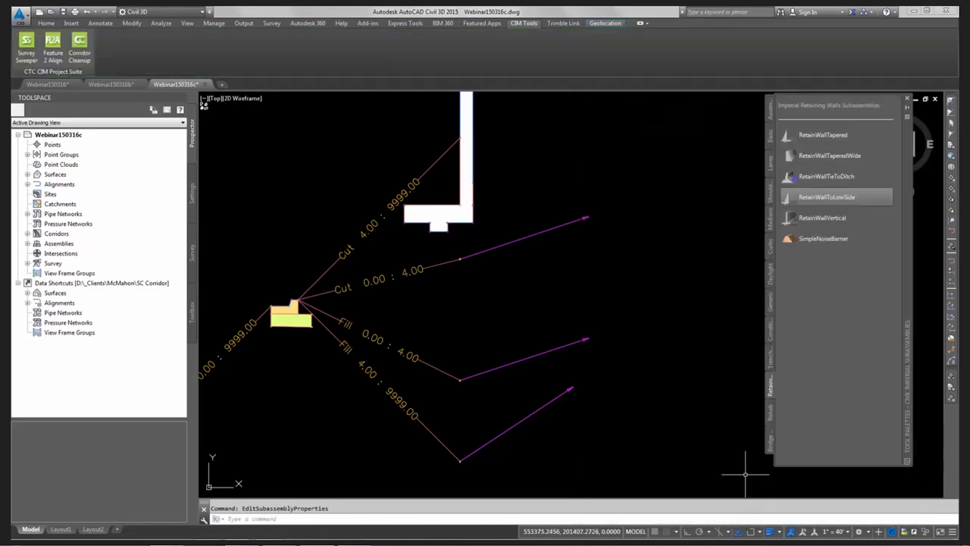
Mirror the four cut and fill conditions with their slope links and retaining wall to the back top corner of the opposite upper curb
{"action": "scroll", "coordinate": [610, 409], "scroll_direction": "down", "scroll_amount": 2}
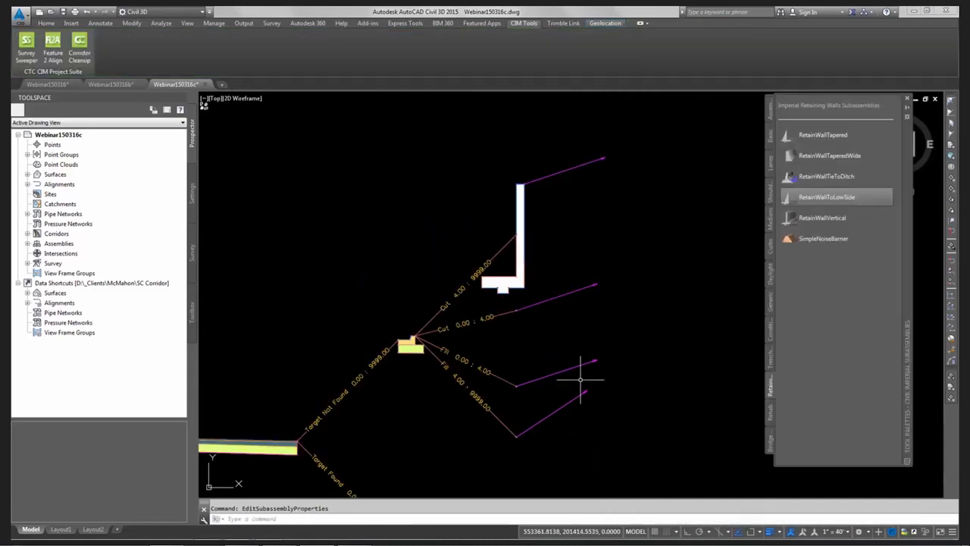
{"action": "middle_click_drag", "start_coordinate": [354, 400], "coordinate": [365, 302]}
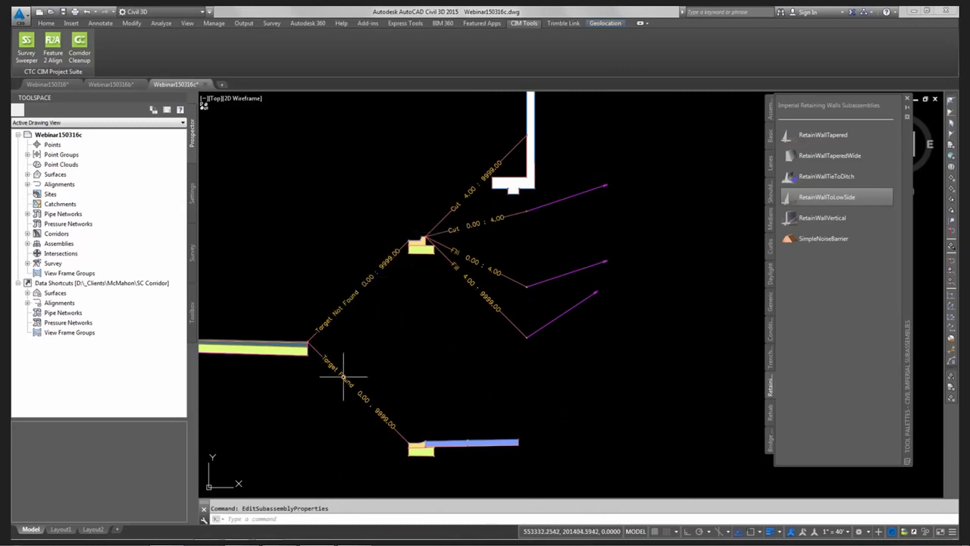
{"action": "middle_click_drag", "start_coordinate": [468, 212], "coordinate": [460, 324]}
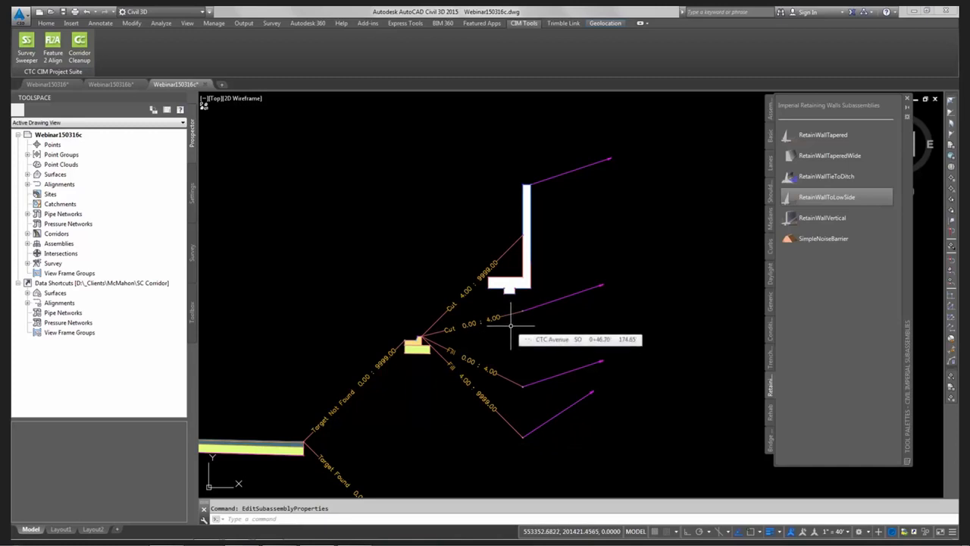
{"action": "left_click", "coordinate": [684, 135]}
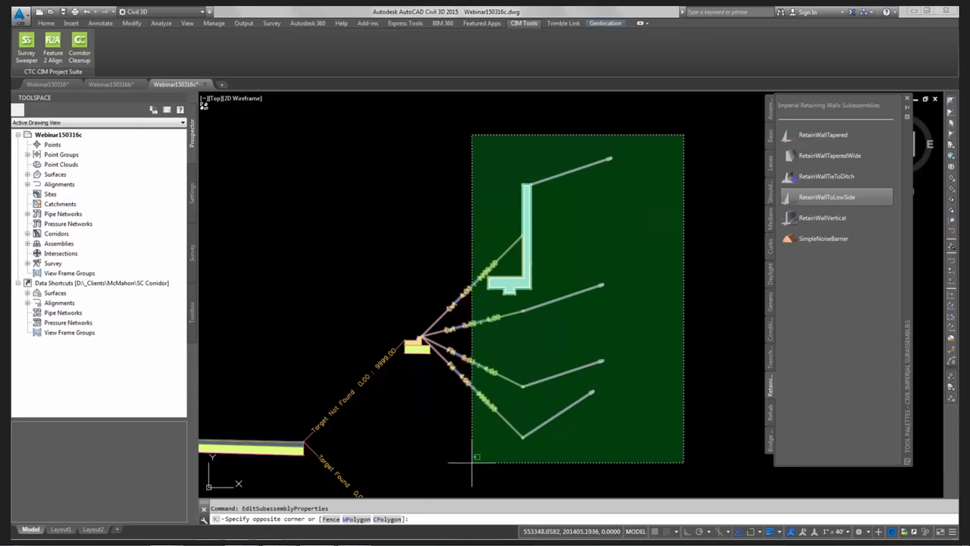
{"action": "left_click", "coordinate": [472, 461]}
{"action": "left_click", "coordinate": [123, 60]}
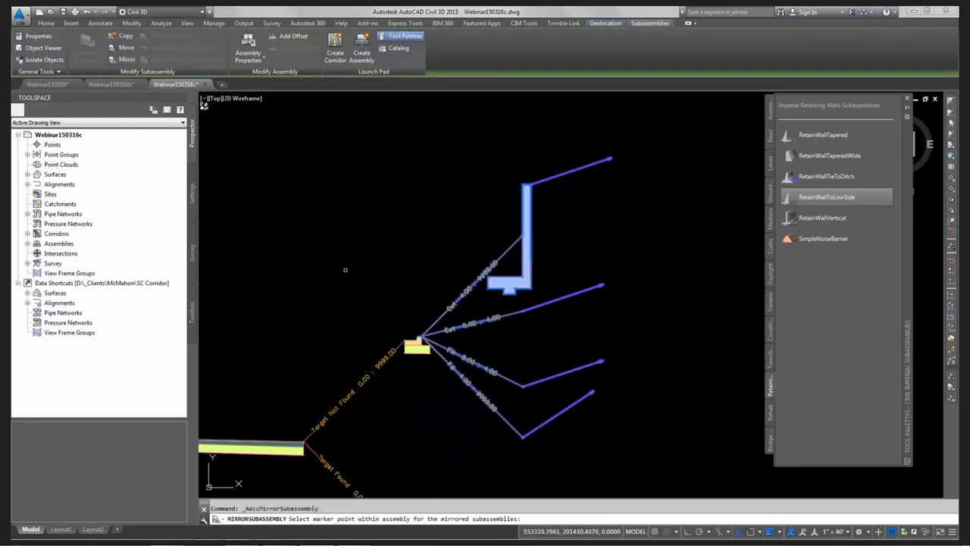
{"action": "scroll", "coordinate": [341, 273], "scroll_direction": "down", "scroll_amount": 3}
{"action": "scroll", "coordinate": [418, 307], "scroll_direction": "up", "scroll_amount": 4}
{"action": "scroll", "coordinate": [409, 282], "scroll_direction": "up", "scroll_amount": 5}
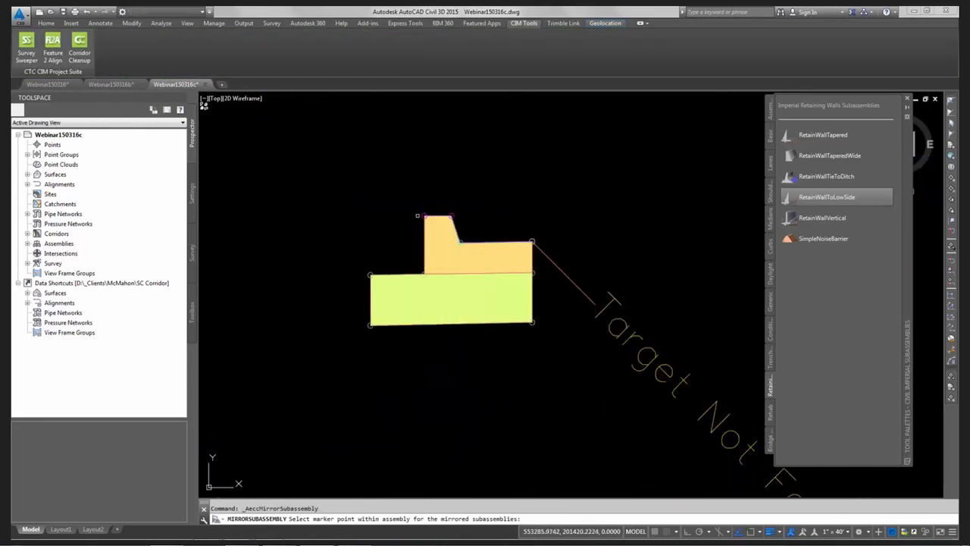
{"action": "left_click", "coordinate": [423, 215]}
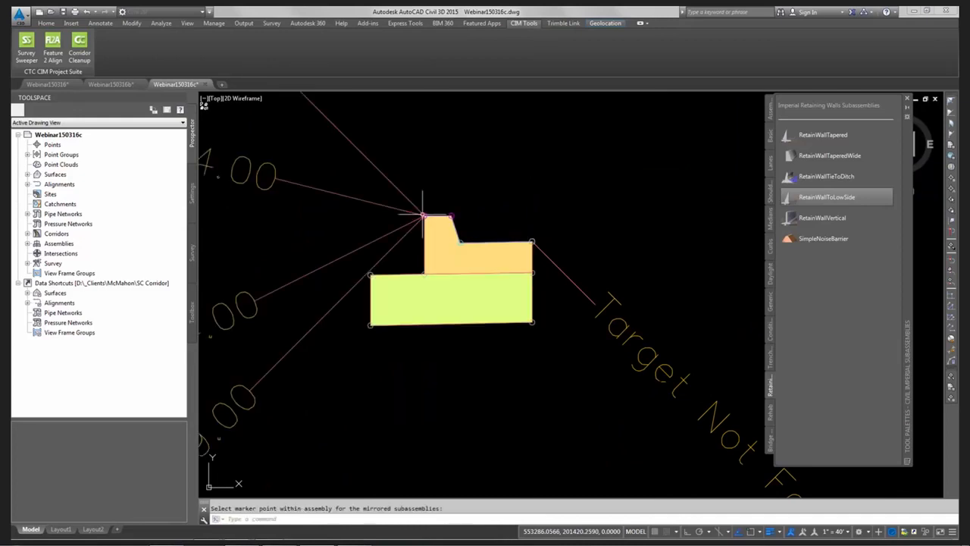
{"action": "scroll", "coordinate": [399, 263], "scroll_direction": "down", "scroll_amount": 2}
{"action": "scroll", "coordinate": [400, 263], "scroll_direction": "down", "scroll_amount": 3}
{"action": "scroll", "coordinate": [325, 269], "scroll_direction": "down", "scroll_amount": 1}
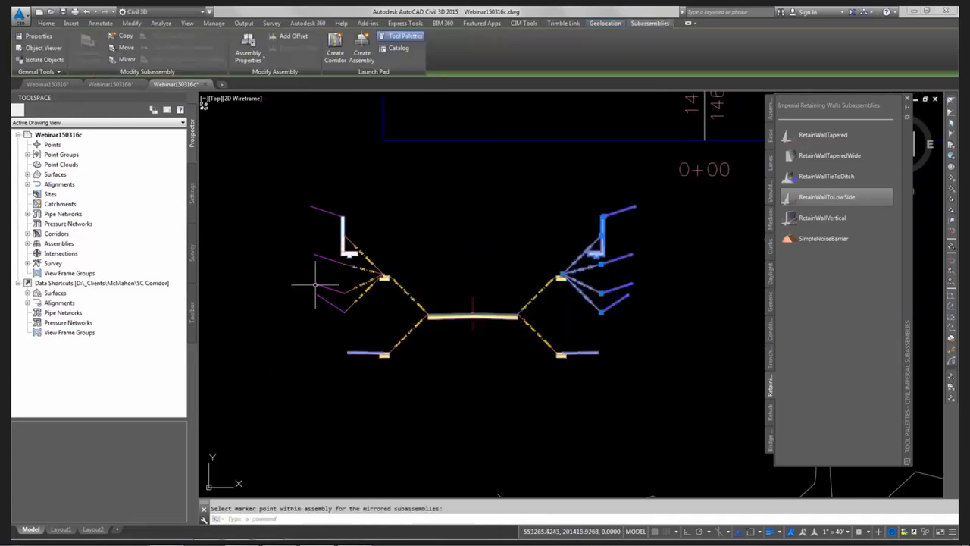
{"action": "key", "text": "Escape"}
{"action": "scroll", "coordinate": [315, 262], "scroll_direction": "down", "scroll_amount": 4}
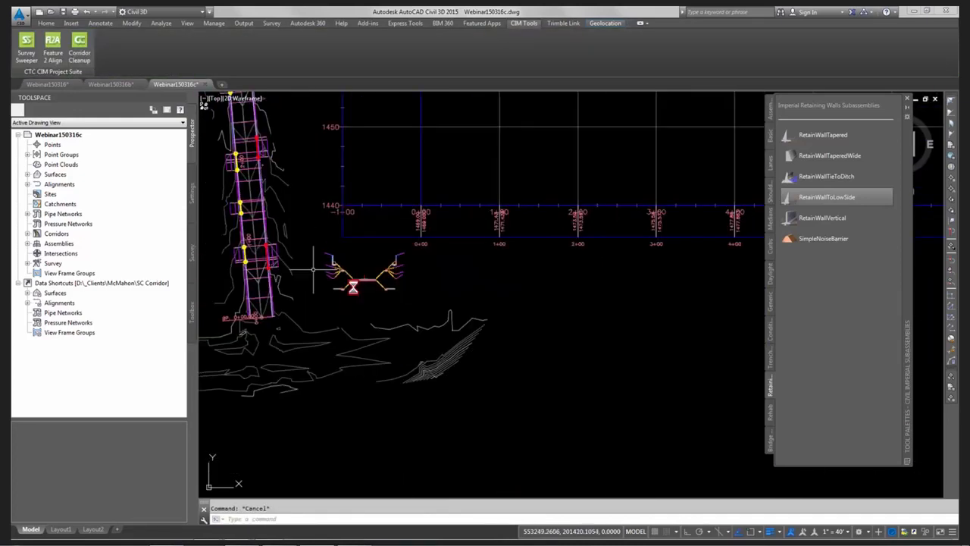
{"action": "scroll", "coordinate": [425, 299], "scroll_direction": "up", "scroll_amount": 6}
{"action": "left_click", "coordinate": [426, 307]}
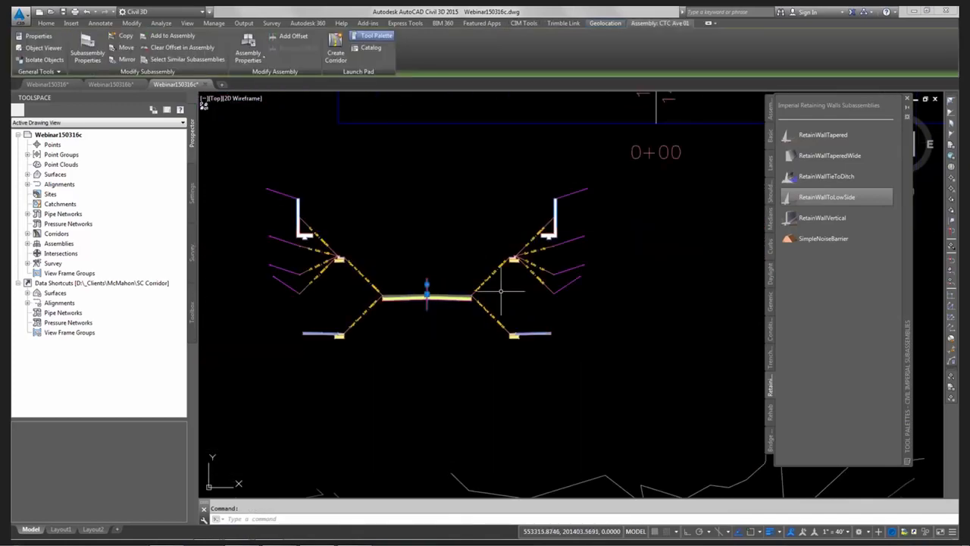
{"action": "key", "text": "Escape"}
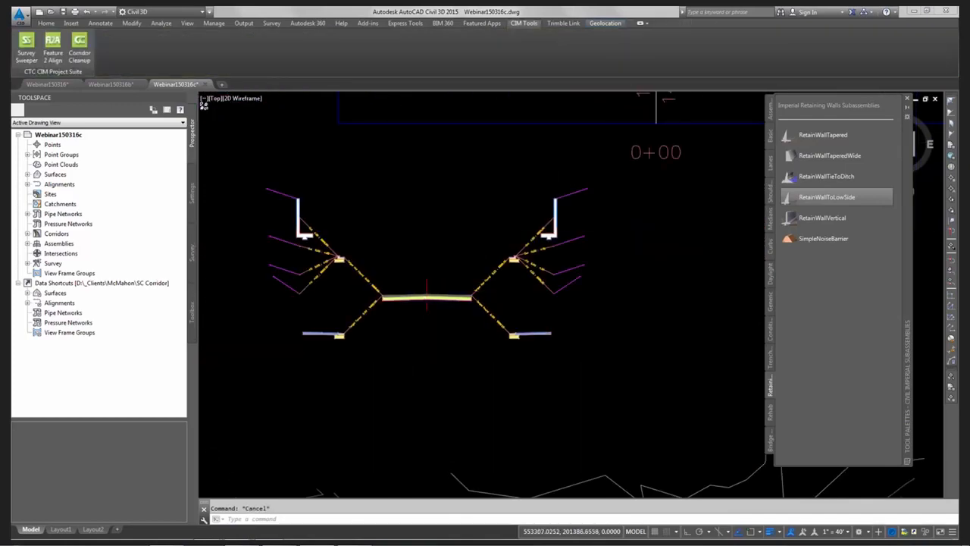
Rebuild the CTC Ave corridor
{"action": "scroll", "coordinate": [267, 269], "scroll_direction": "down", "scroll_amount": 5}
{"action": "scroll", "coordinate": [276, 242], "scroll_direction": "up", "scroll_amount": 2}
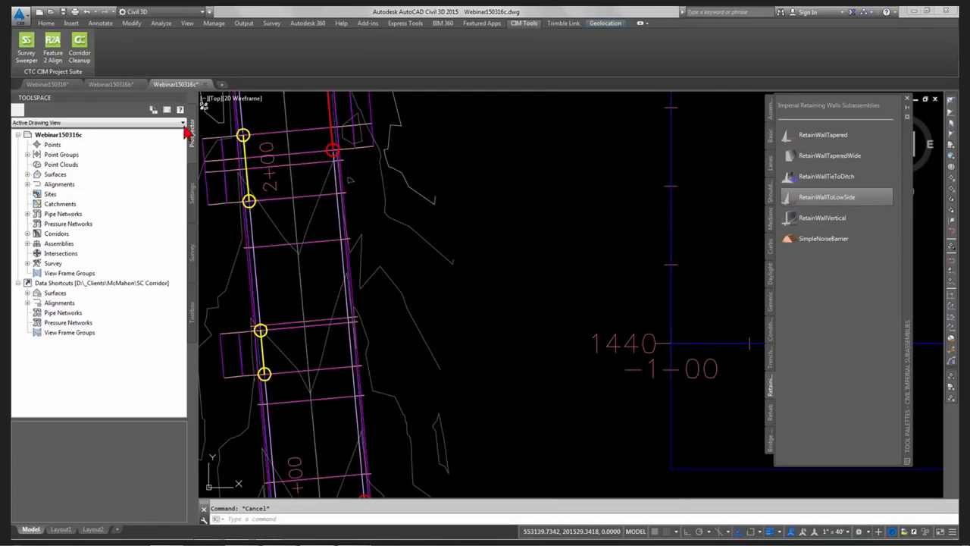
{"action": "left_click", "coordinate": [27, 234]}
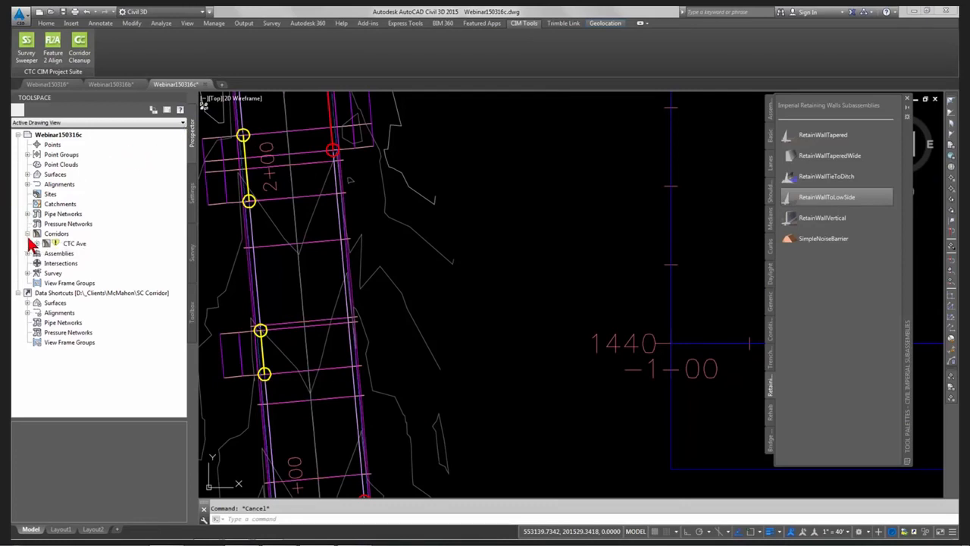
{"action": "right_click", "coordinate": [74, 246]}
{"action": "left_click", "coordinate": [139, 282]}
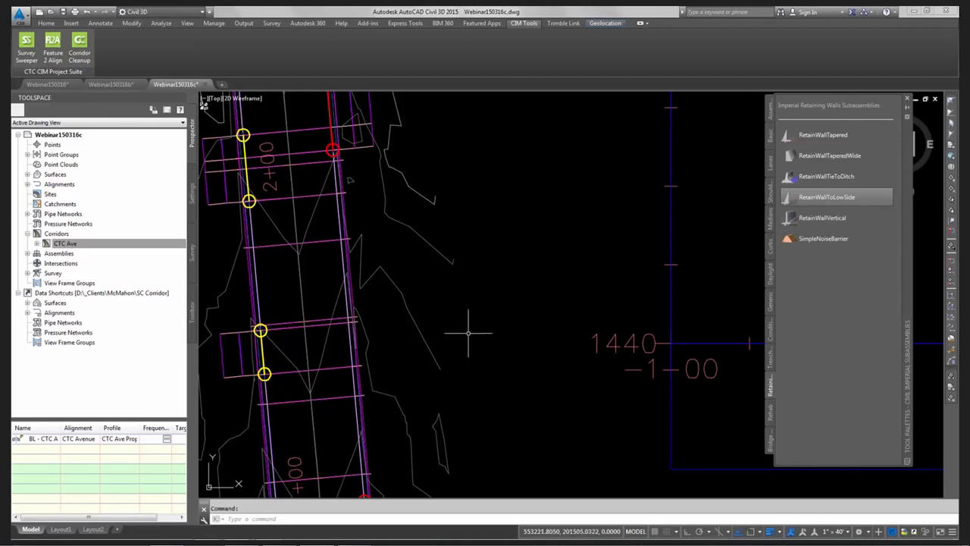
Review the CTC Ave corridor's baseline and region parameters, accept them, and regenerate the whole drawing
{"action": "scroll", "coordinate": [468, 332], "scroll_direction": "down", "scroll_amount": 3}
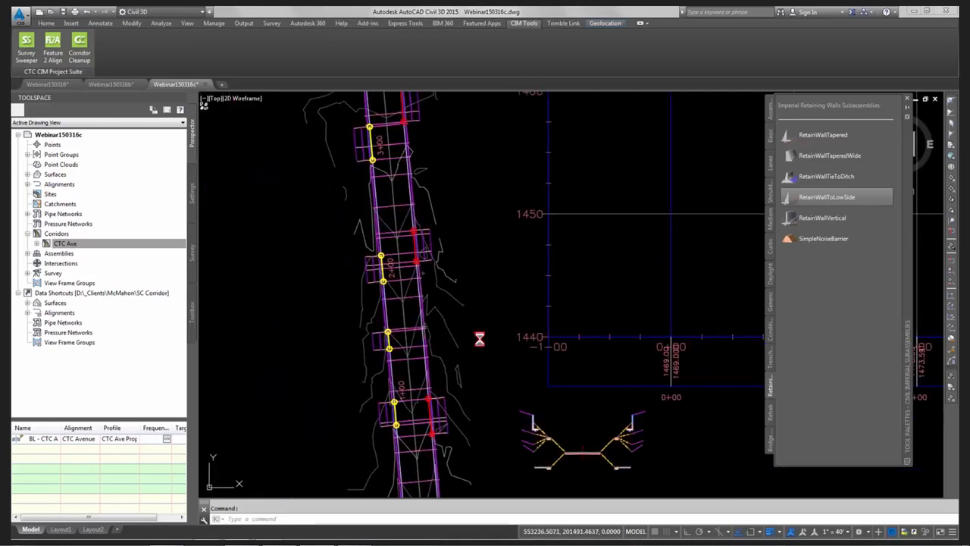
{"action": "middle_click_drag", "start_coordinate": [480, 341], "coordinate": [415, 257]}
{"action": "left_click", "coordinate": [328, 212]}
{"action": "right_click", "coordinate": [328, 213]}
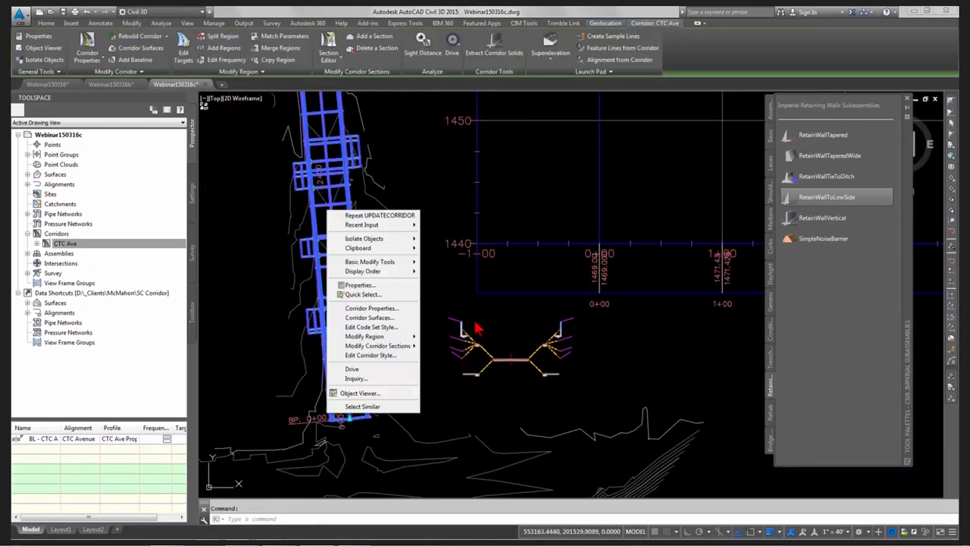
{"action": "left_click", "coordinate": [388, 308]}
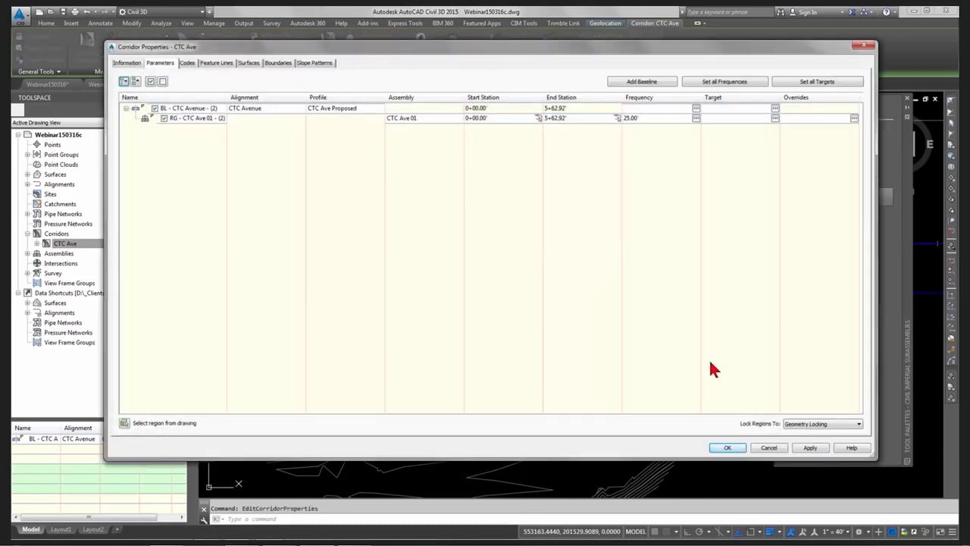
{"action": "left_click", "coordinate": [729, 448]}
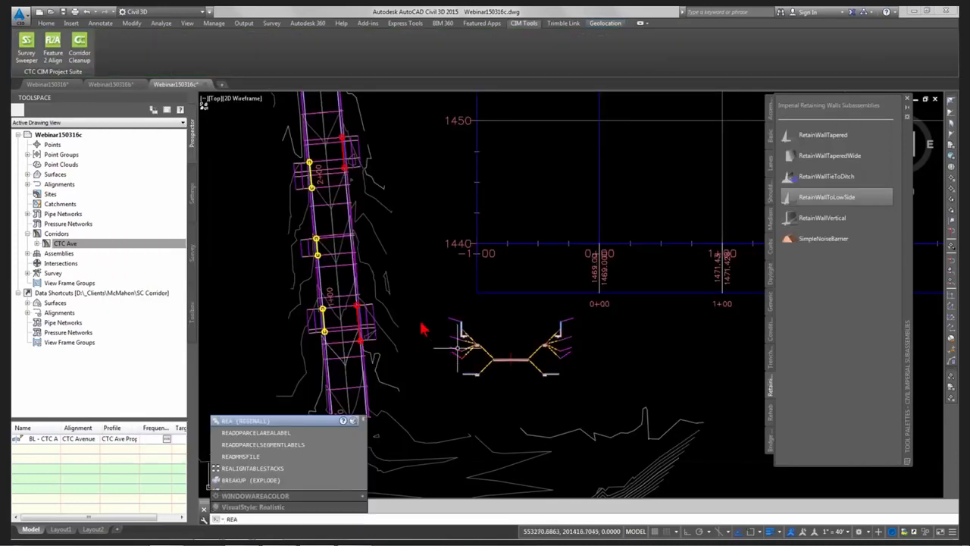
{"action": "key", "text": "Return"}
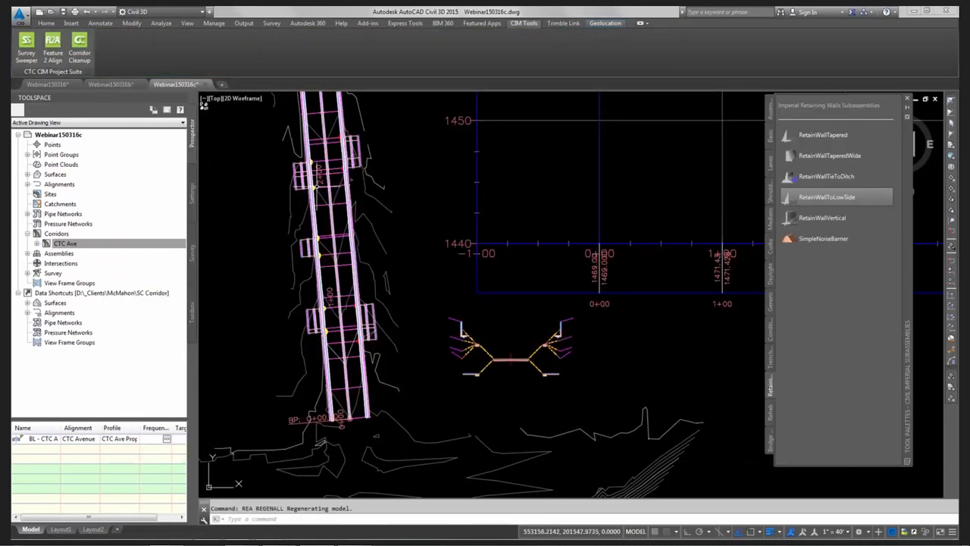
Inspect the rebuilt CTC Ave corridor in the Object Viewer, orbiting it away from the top view
{"action": "scroll", "coordinate": [329, 227], "scroll_direction": "up", "scroll_amount": 5}
{"action": "left_click", "coordinate": [329, 199]}
{"action": "right_click", "coordinate": [329, 199]}
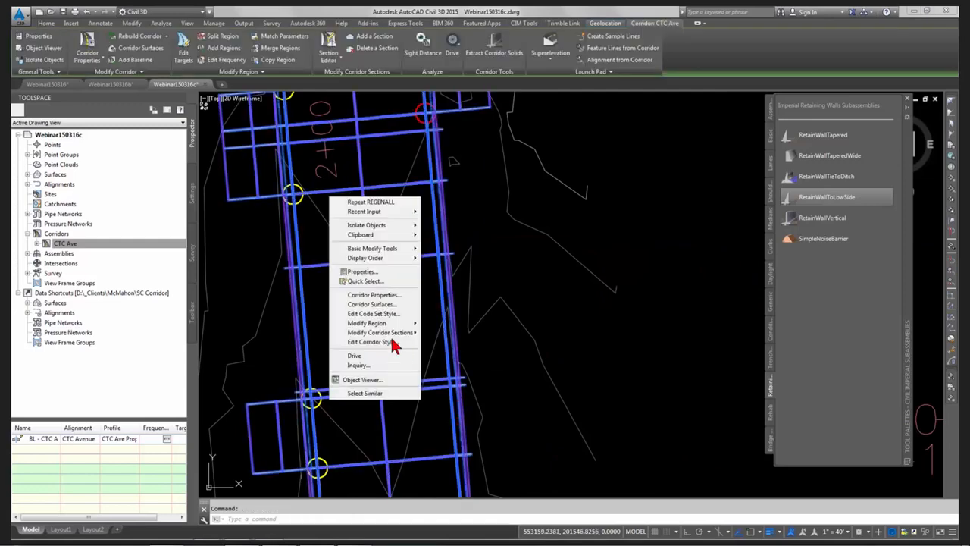
{"action": "left_click", "coordinate": [379, 393]}
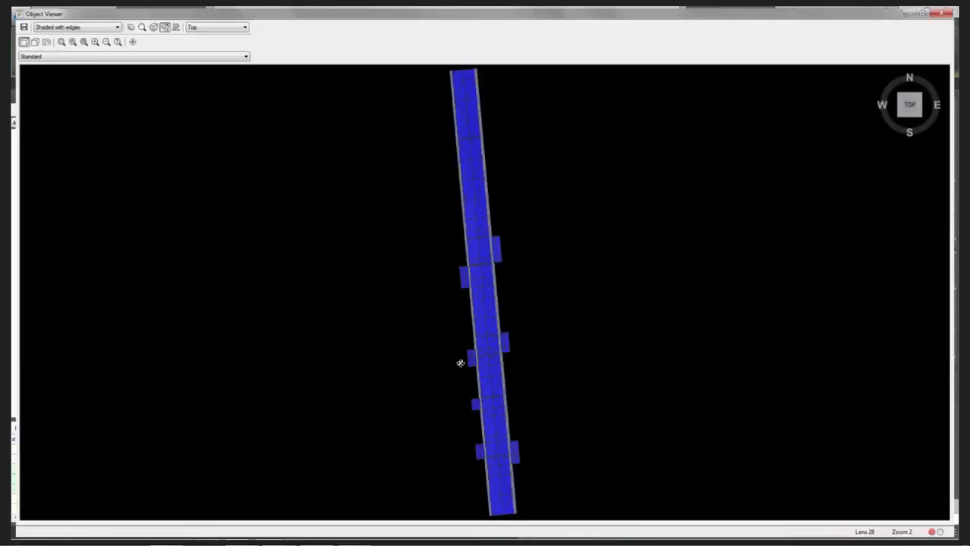
{"action": "left_click_drag", "start_coordinate": [461, 363], "coordinate": [436, 288]}
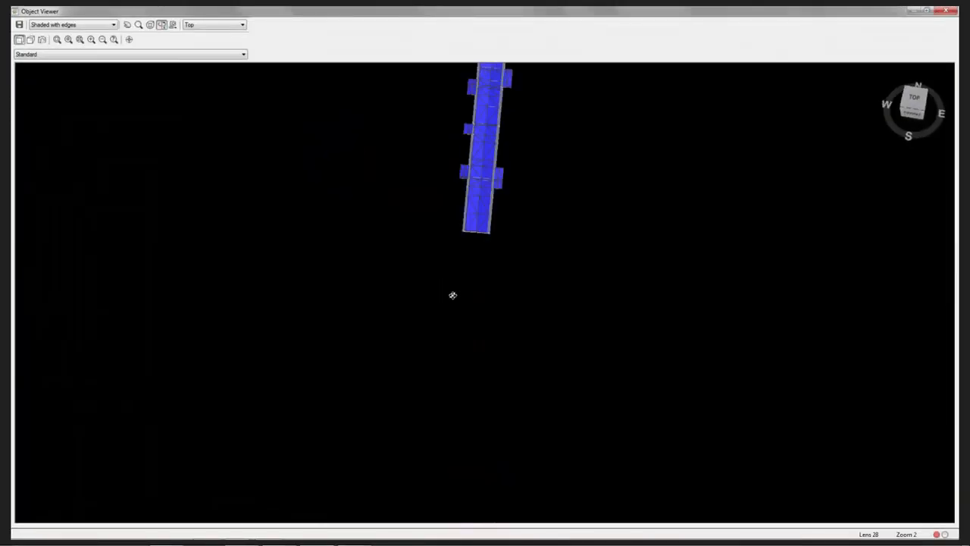
{"action": "scroll", "coordinate": [452, 296], "scroll_direction": "down", "scroll_amount": 4}
{"action": "scroll", "coordinate": [452, 297], "scroll_direction": "down", "scroll_amount": 2}
{"action": "scroll", "coordinate": [474, 210], "scroll_direction": "up", "scroll_amount": 8}
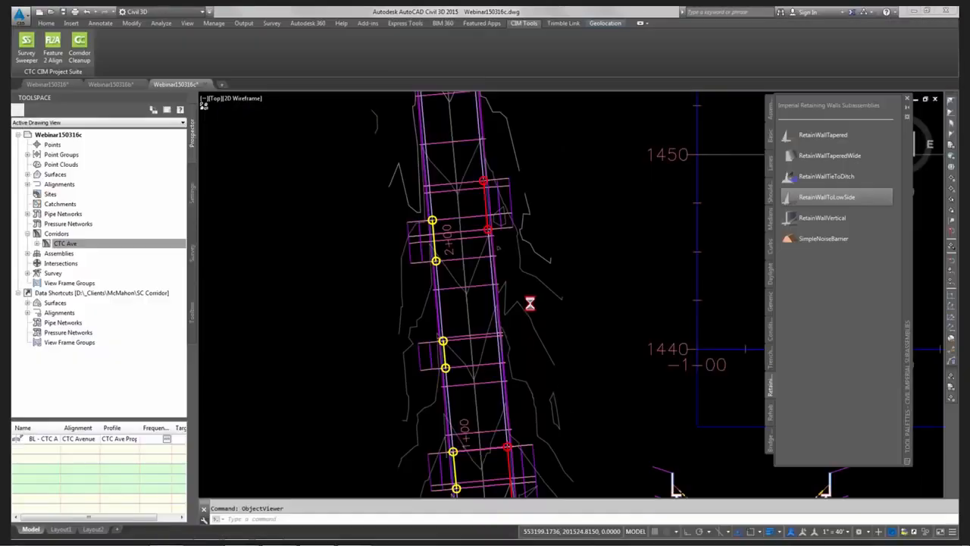
Examine the assembly's target, cut and fill conditions on both sides and compare them with the corridor in plan
{"action": "scroll", "coordinate": [537, 343], "scroll_direction": "up", "scroll_amount": 6}
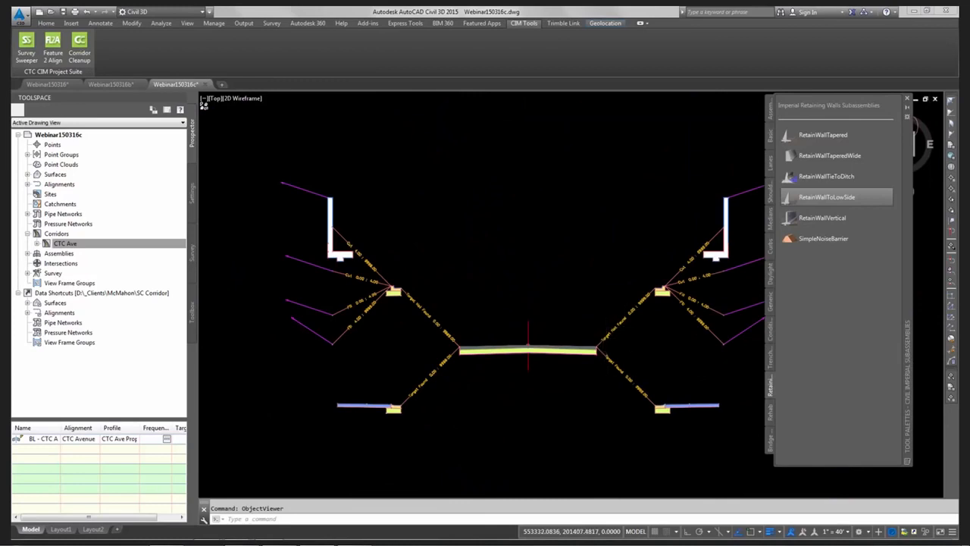
{"action": "scroll", "coordinate": [624, 338], "scroll_direction": "up", "scroll_amount": 6}
{"action": "scroll", "coordinate": [626, 356], "scroll_direction": "down", "scroll_amount": 4}
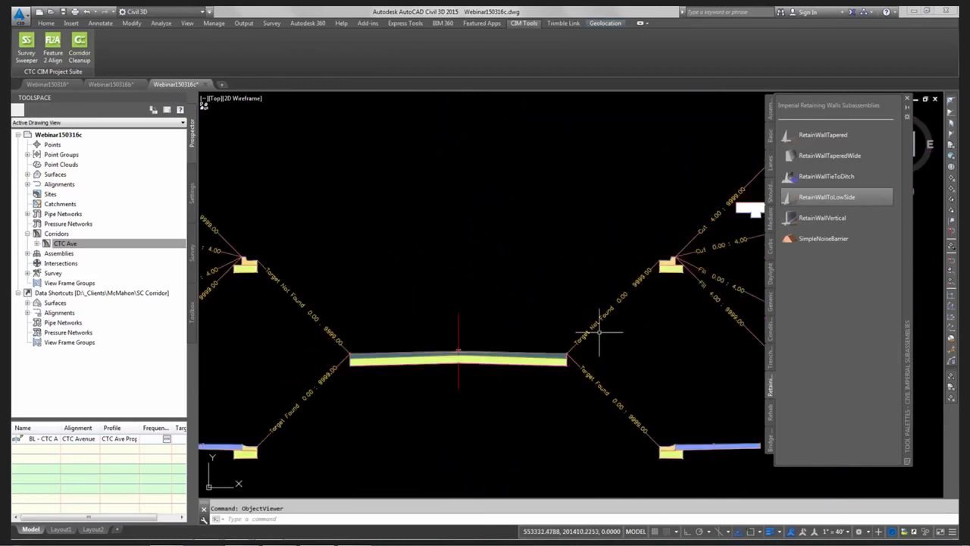
{"action": "scroll", "coordinate": [589, 342], "scroll_direction": "down", "scroll_amount": 6}
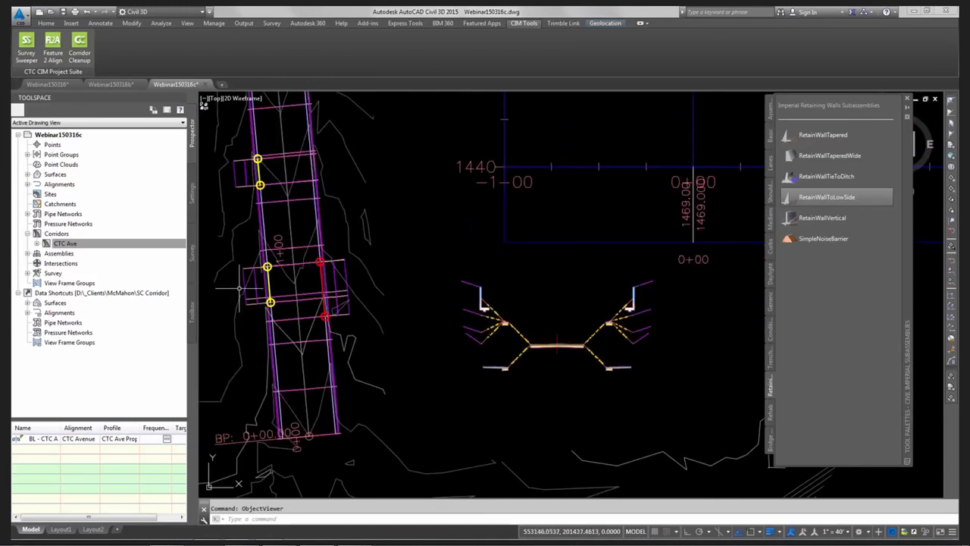
{"action": "scroll", "coordinate": [489, 322], "scroll_direction": "up", "scroll_amount": 3}
{"action": "scroll", "coordinate": [493, 326], "scroll_direction": "up", "scroll_amount": 4}
{"action": "middle_click_drag", "start_coordinate": [672, 342], "coordinate": [404, 283]}
{"action": "middle_click_drag", "start_coordinate": [686, 290], "coordinate": [537, 302]}
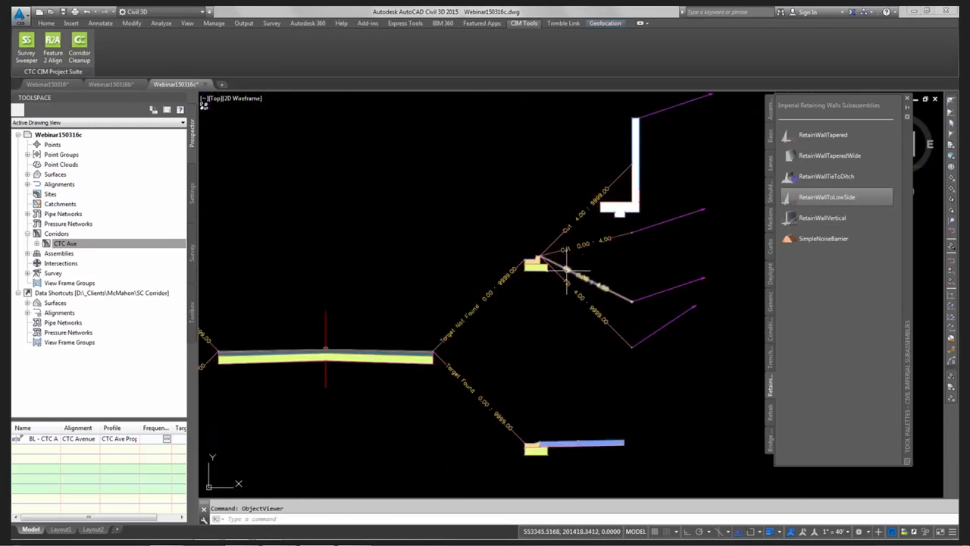
{"action": "scroll", "coordinate": [546, 258], "scroll_direction": "up", "scroll_amount": 3}
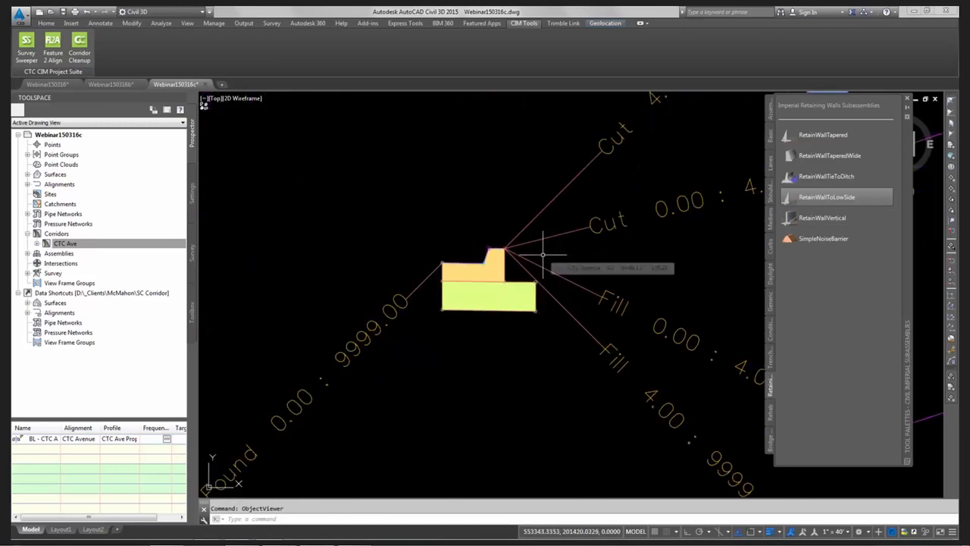
{"action": "scroll", "coordinate": [535, 262], "scroll_direction": "down", "scroll_amount": 5}
{"action": "scroll", "coordinate": [533, 261], "scroll_direction": "down", "scroll_amount": 4}
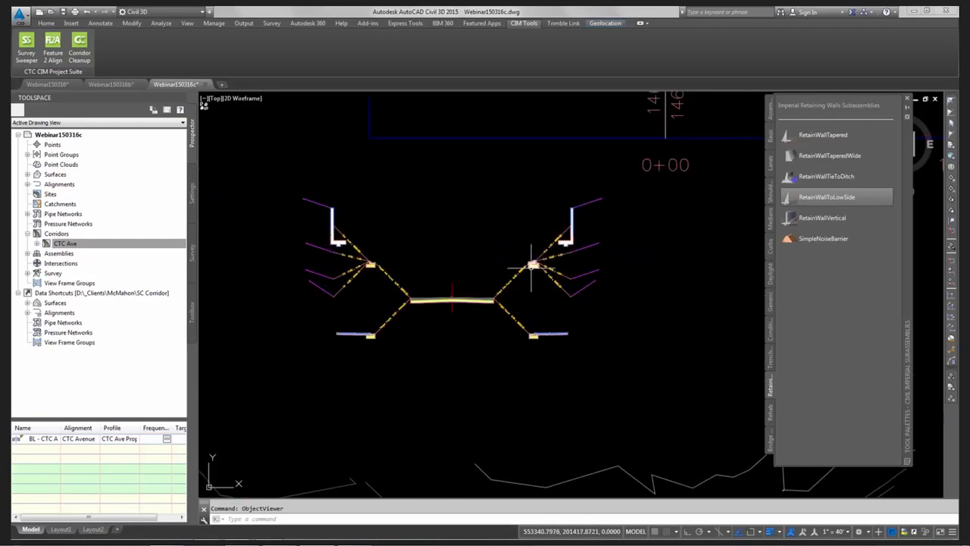
{"action": "middle_click_drag", "start_coordinate": [478, 303], "coordinate": [496, 306]}
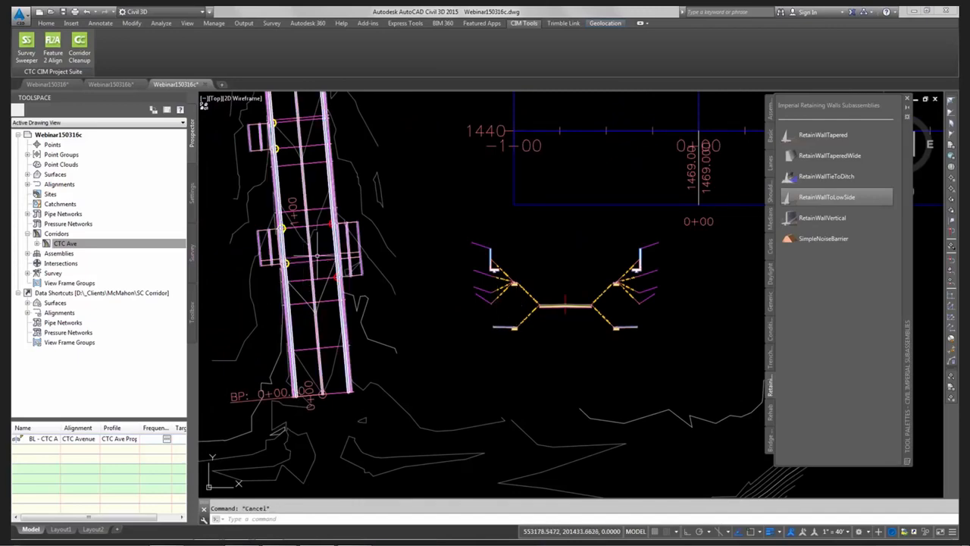
Assign the CTC Ave 02 assembly to the CTC Ave corridor's region and apply the corridor properties
{"action": "key", "text": "Escape"}
{"action": "scroll", "coordinate": [321, 255], "scroll_direction": "down", "scroll_amount": 2}
{"action": "scroll", "coordinate": [307, 249], "scroll_direction": "up", "scroll_amount": 3}
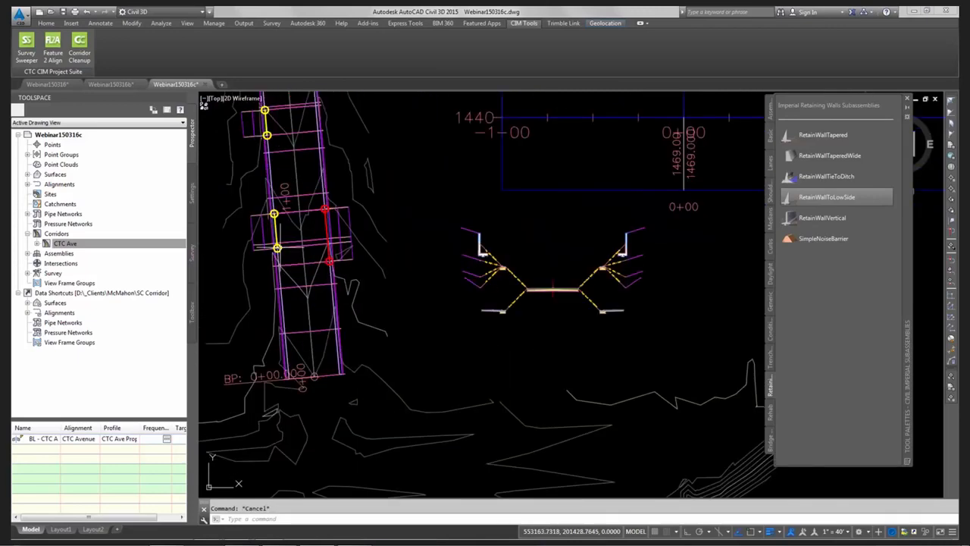
{"action": "left_click", "coordinate": [289, 241]}
{"action": "right_click", "coordinate": [293, 238]}
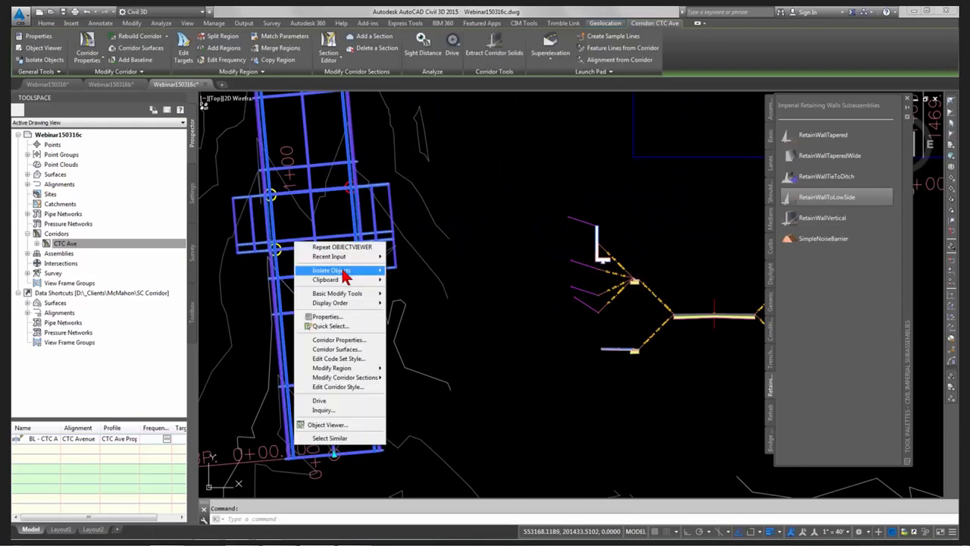
{"action": "left_click", "coordinate": [357, 338]}
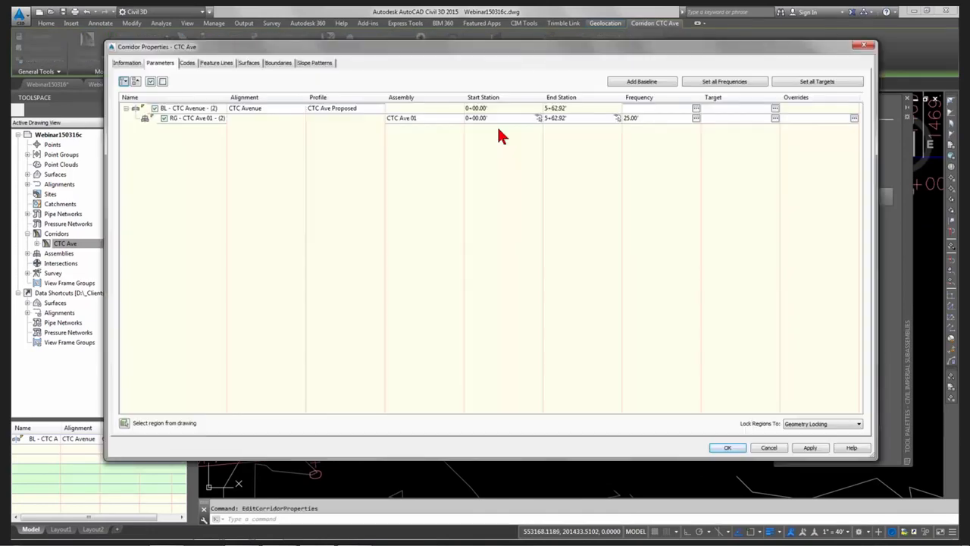
{"action": "left_click", "coordinate": [423, 119]}
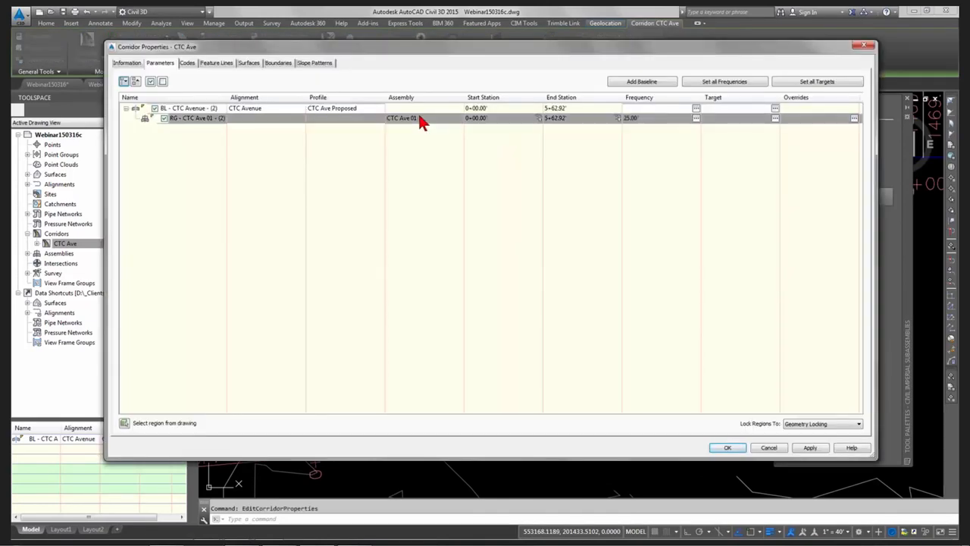
{"action": "left_click", "coordinate": [422, 119]}
{"action": "left_click", "coordinate": [504, 267]}
{"action": "left_click", "coordinate": [486, 275]}
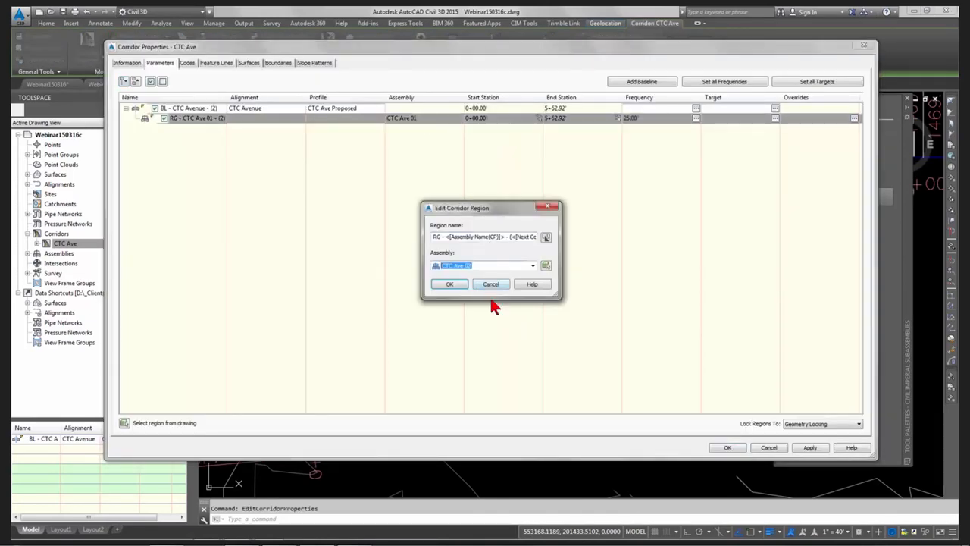
{"action": "left_click", "coordinate": [455, 282]}
{"action": "left_click", "coordinate": [809, 448]}
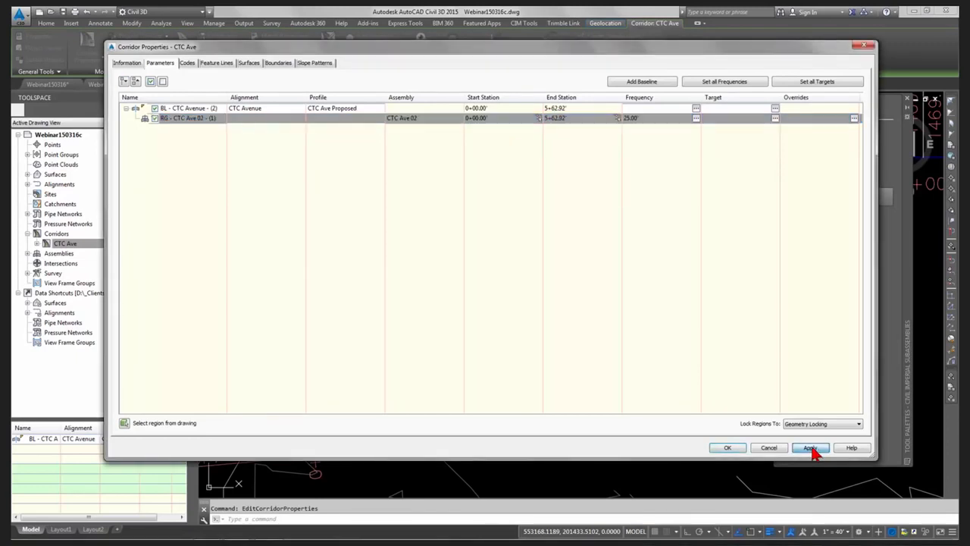
{"action": "left_click", "coordinate": [727, 447]}
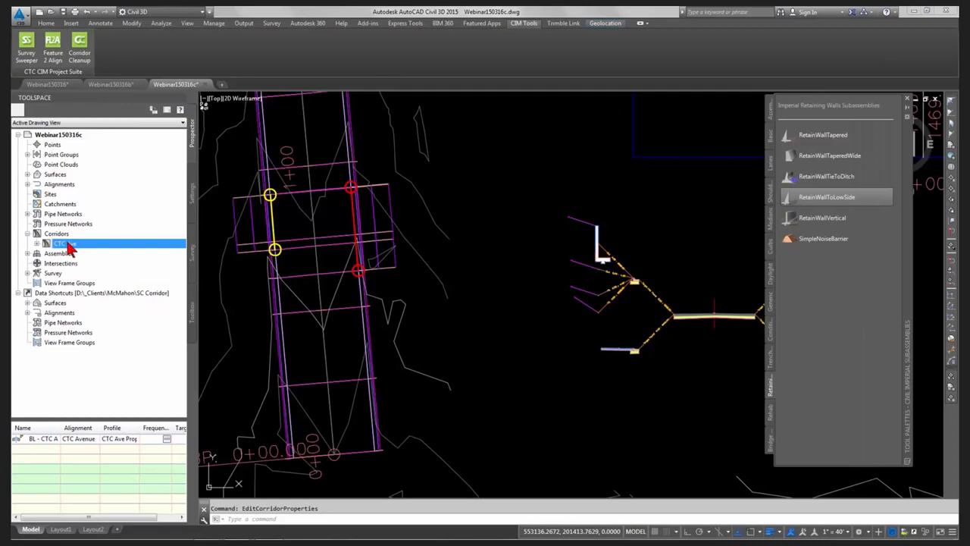
Regenerate the whole drawing and check the CTC Ave corridor in plan beside its assembly
{"action": "right_click", "coordinate": [68, 247]}
{"action": "key", "text": "Escape"}
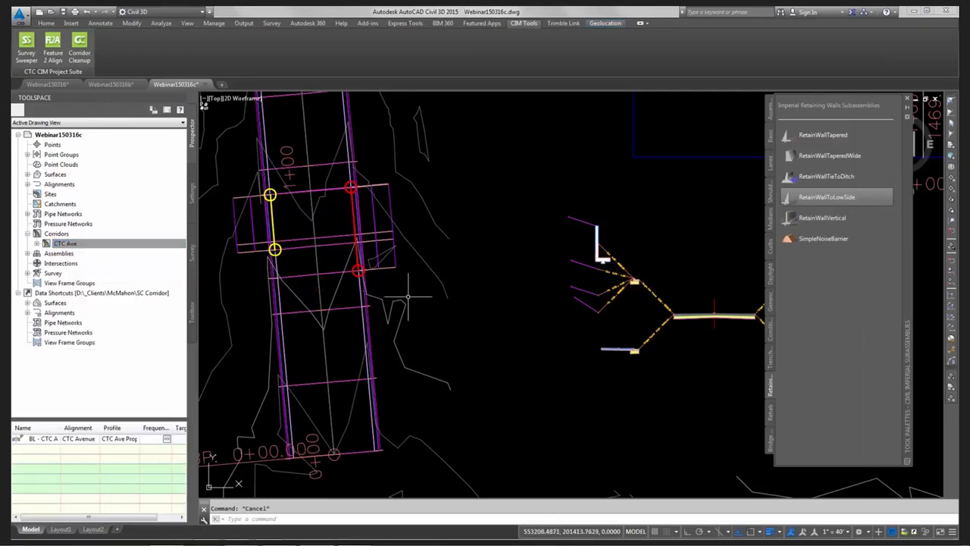
{"action": "type", "text": "rea"}
{"action": "key", "text": "Return"}
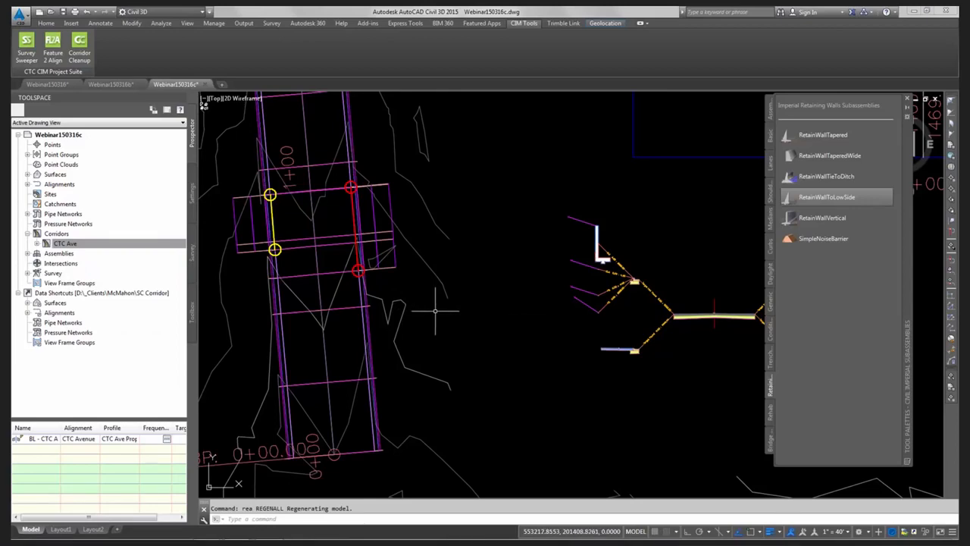
{"action": "scroll", "coordinate": [440, 313], "scroll_direction": "down", "scroll_amount": 3}
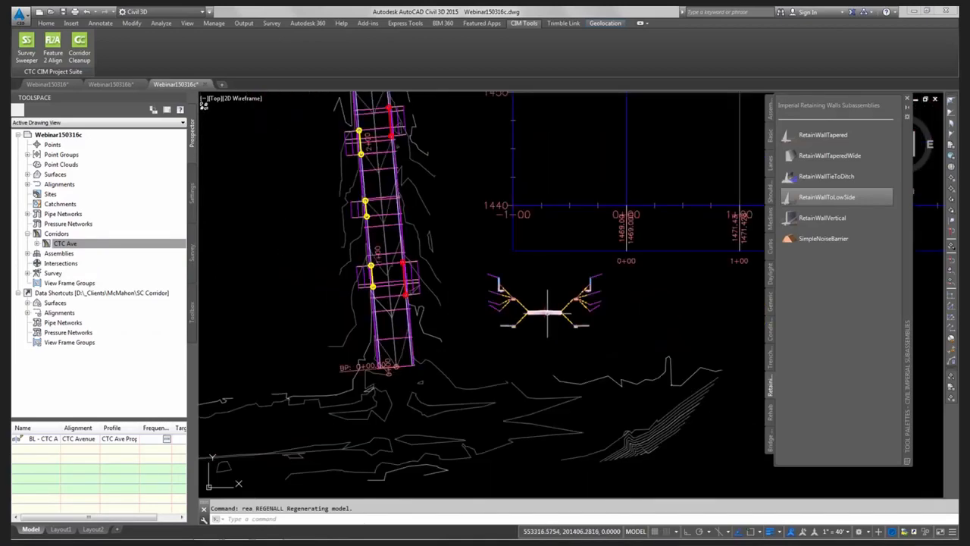
{"action": "scroll", "coordinate": [546, 315], "scroll_direction": "up", "scroll_amount": 5}
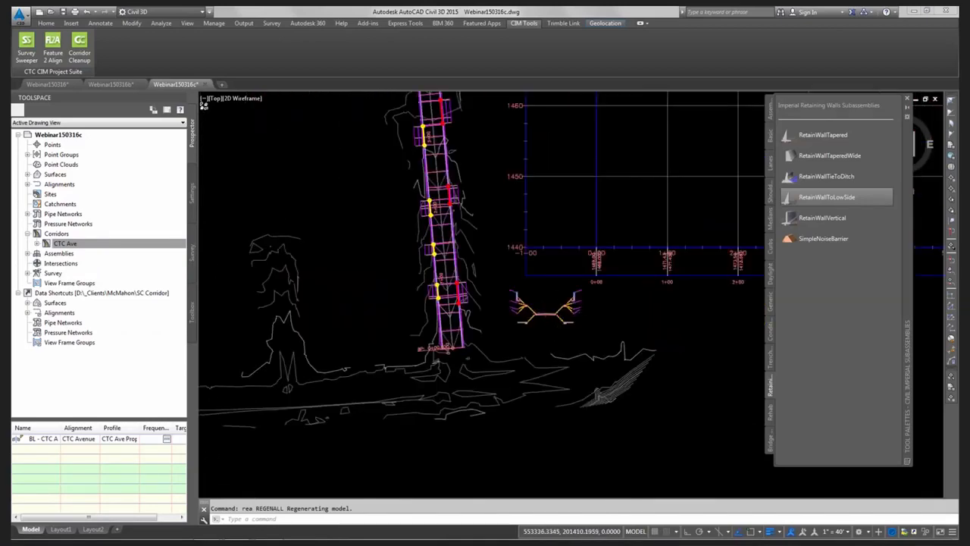
{"action": "scroll", "coordinate": [571, 304], "scroll_direction": "down", "scroll_amount": 1}
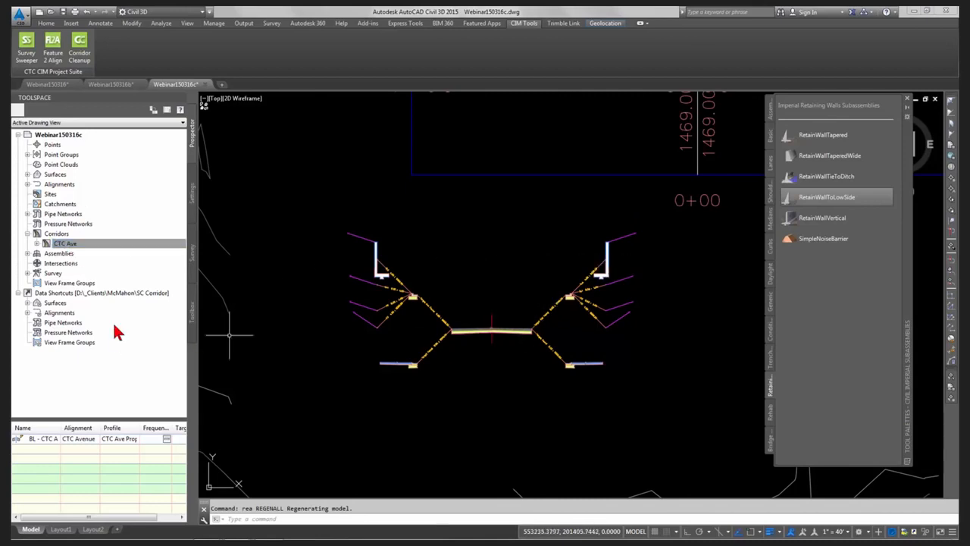
Set all surface targets of the CTC Ave corridor to the EG surface
{"action": "left_click", "coordinate": [70, 244]}
{"action": "right_click", "coordinate": [73, 250]}
{"action": "left_click", "coordinate": [130, 254]}
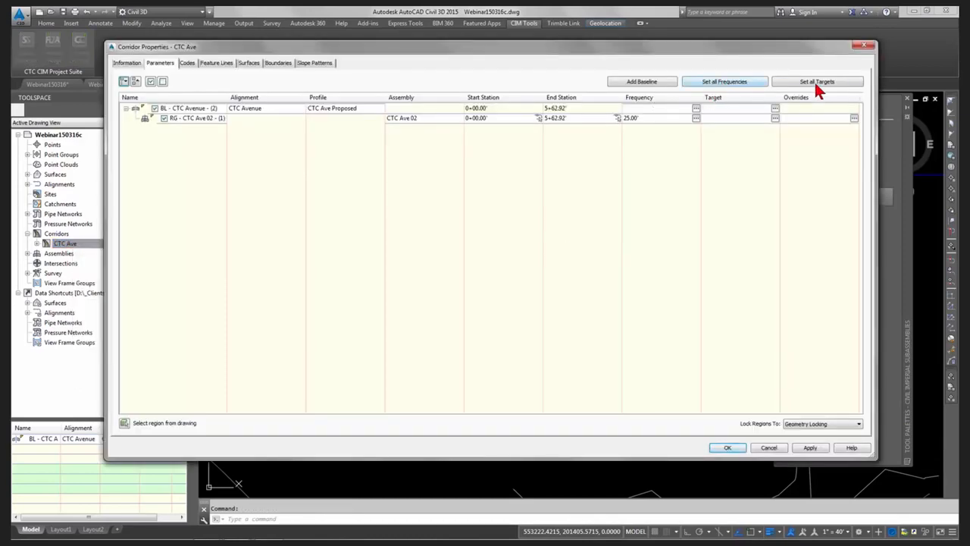
{"action": "left_click", "coordinate": [815, 89]}
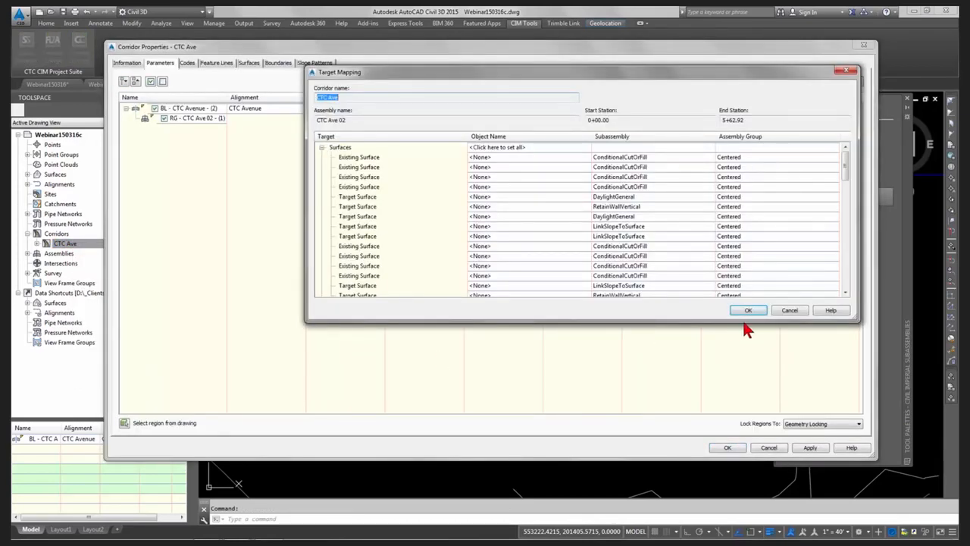
{"action": "left_click", "coordinate": [650, 157]}
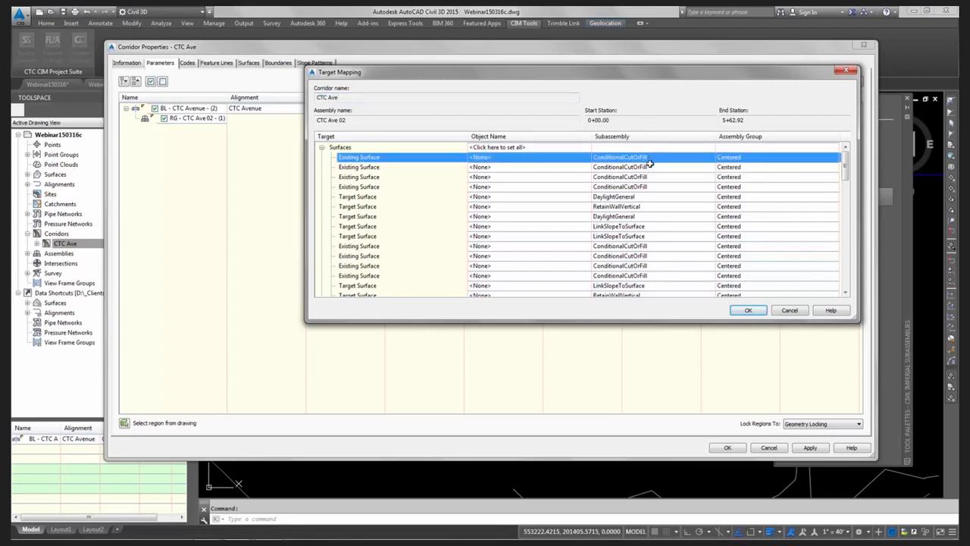
{"action": "left_click", "coordinate": [650, 166]}
{"action": "left_click", "coordinate": [652, 177]}
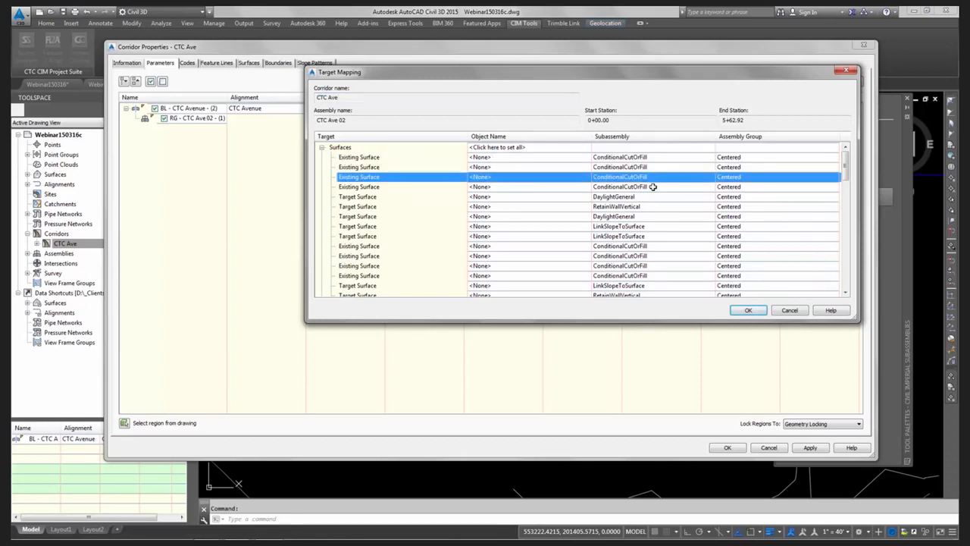
{"action": "left_click", "coordinate": [652, 186]}
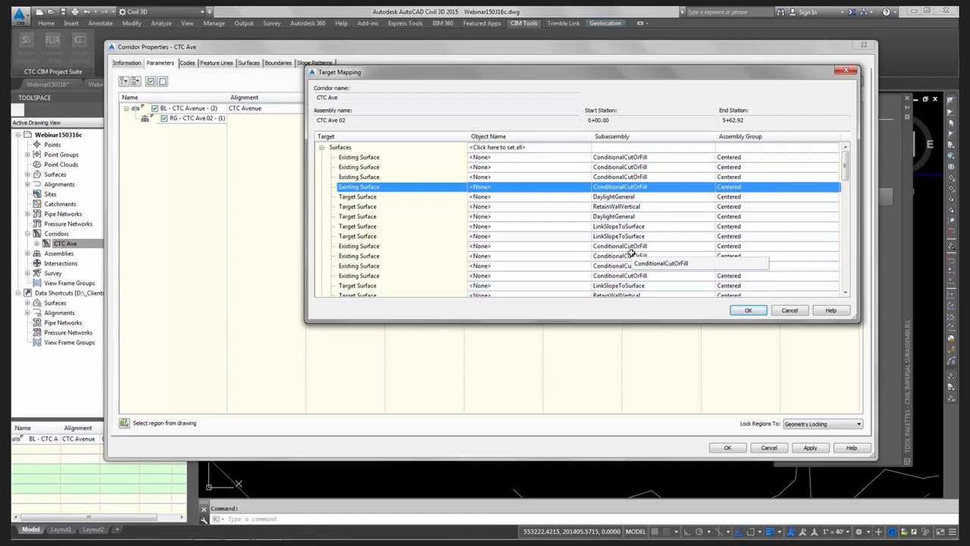
{"action": "left_click", "coordinate": [491, 146]}
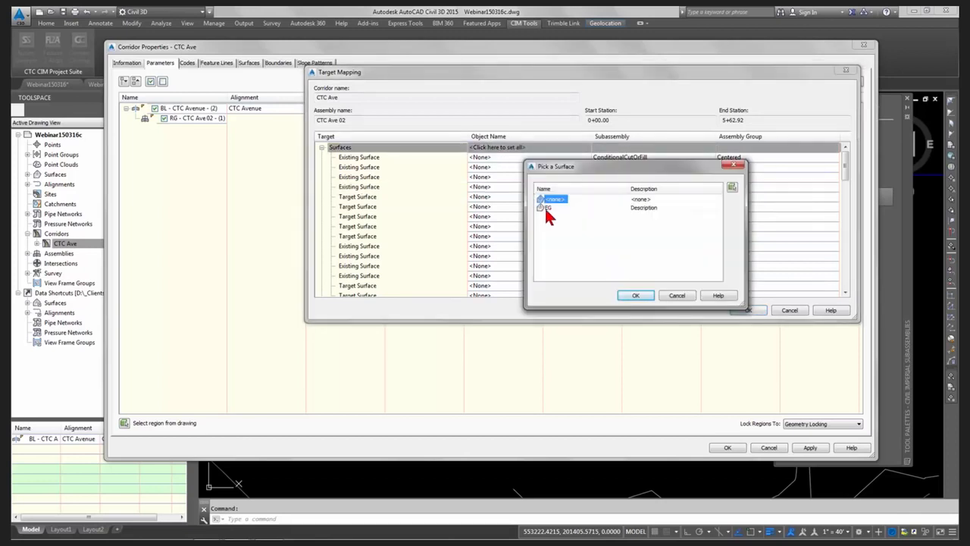
{"action": "left_click", "coordinate": [635, 295]}
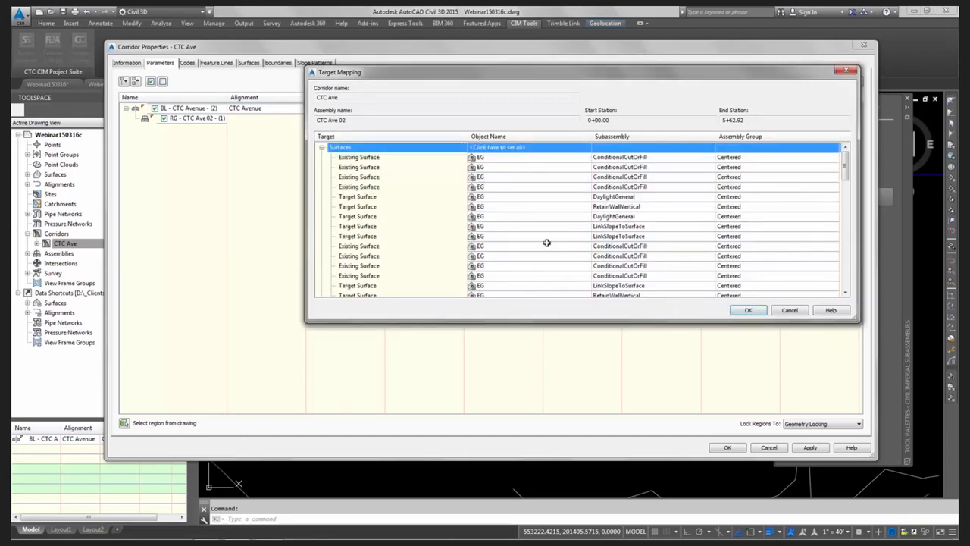
Review the corridor's width, offset and elevation targets, accept the target mapping, and rebuild the corridor
{"action": "scroll", "coordinate": [543, 243], "scroll_direction": "down", "scroll_amount": 5}
{"action": "scroll", "coordinate": [543, 243], "scroll_direction": "down", "scroll_amount": 2}
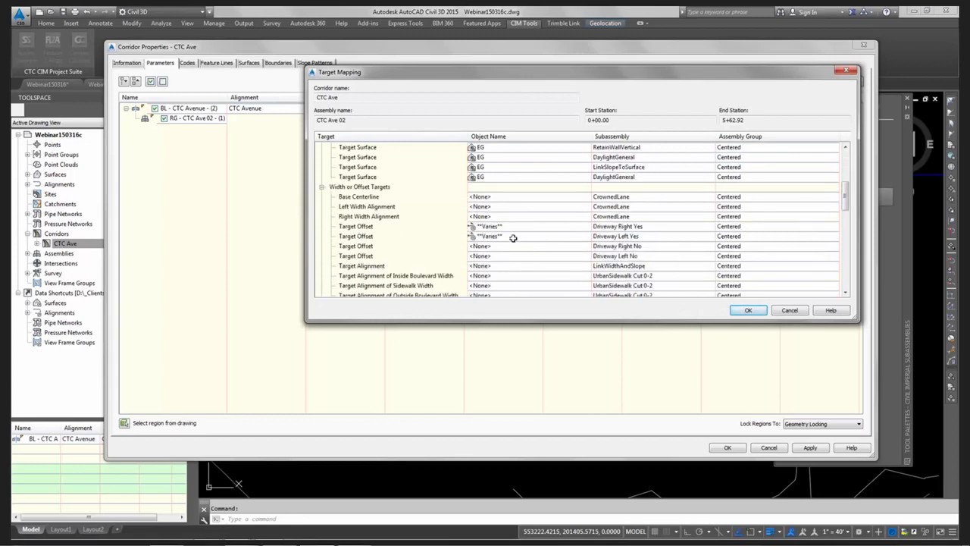
{"action": "scroll", "coordinate": [510, 235], "scroll_direction": "down", "scroll_amount": 8}
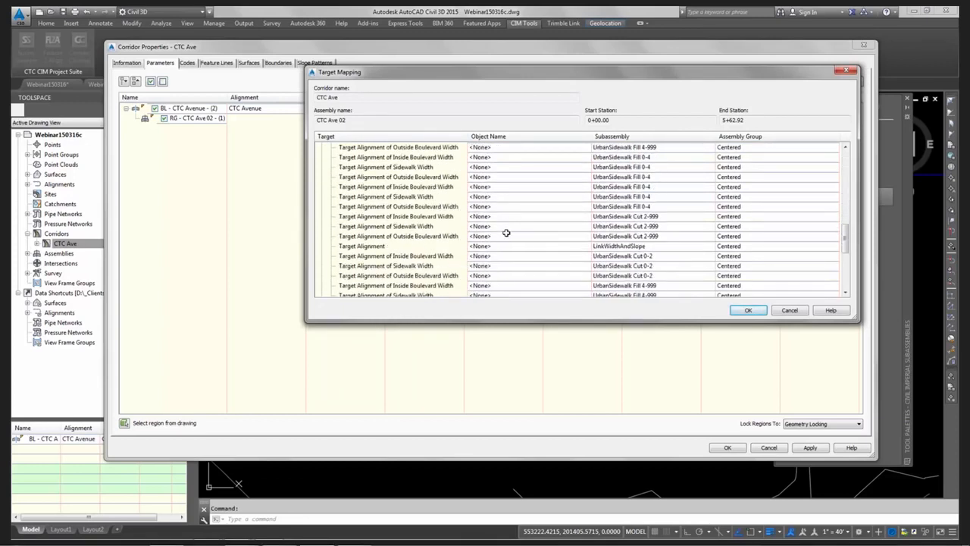
{"action": "scroll", "coordinate": [506, 233], "scroll_direction": "up", "scroll_amount": 5}
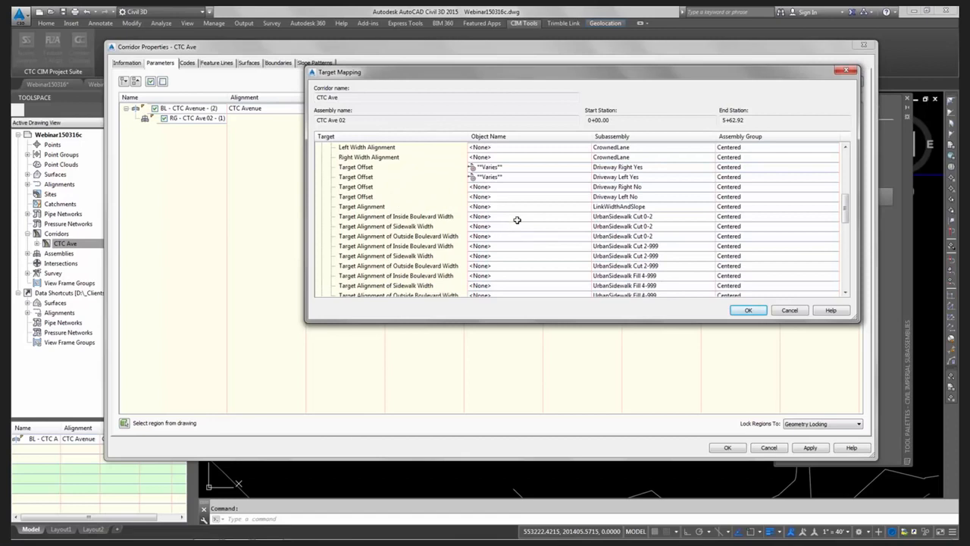
{"action": "scroll", "coordinate": [517, 220], "scroll_direction": "down", "scroll_amount": 5}
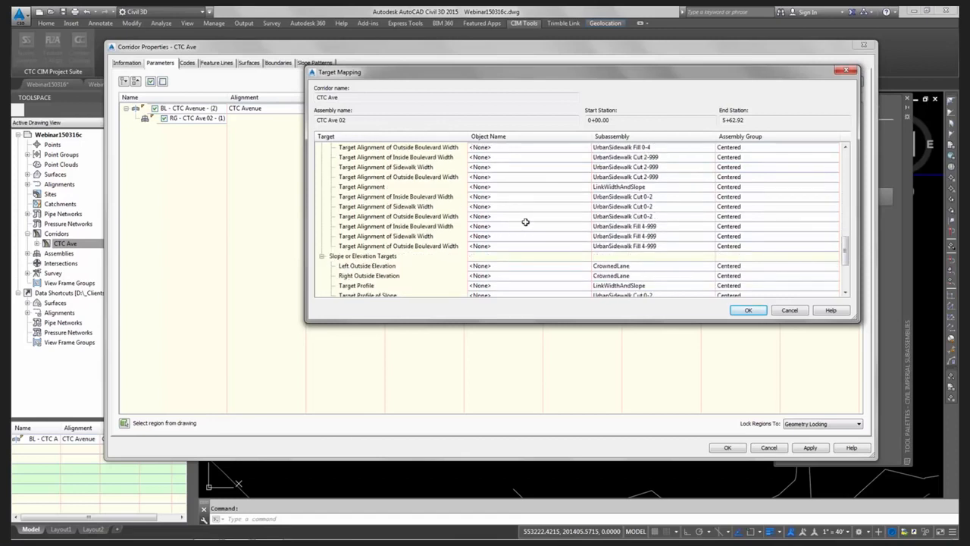
{"action": "scroll", "coordinate": [526, 220], "scroll_direction": "up", "scroll_amount": 6}
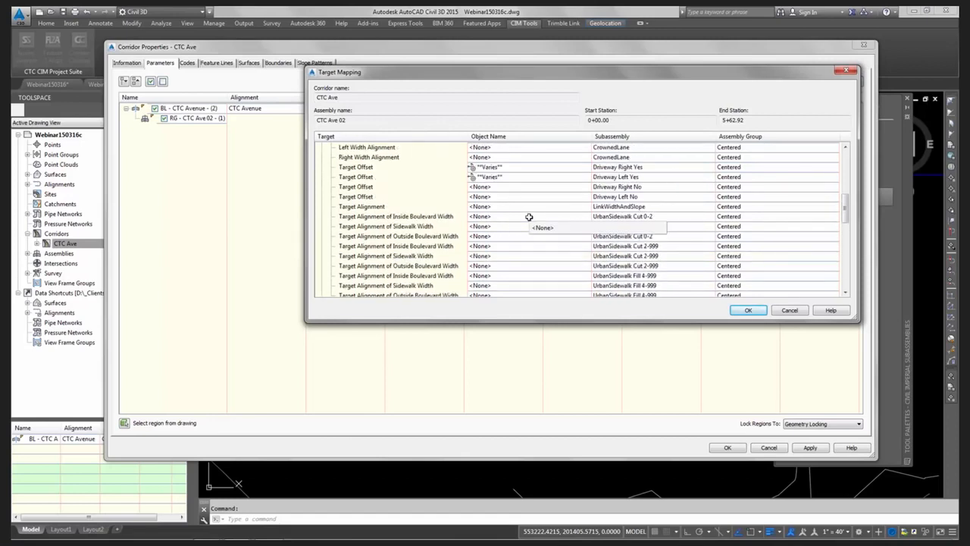
{"action": "scroll", "coordinate": [529, 218], "scroll_direction": "up", "scroll_amount": 2}
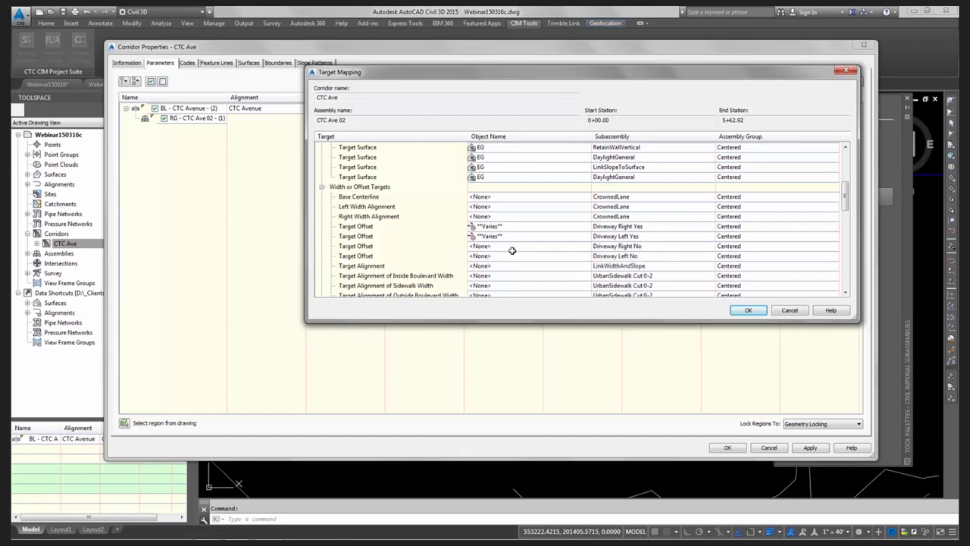
{"action": "left_click", "coordinate": [750, 311]}
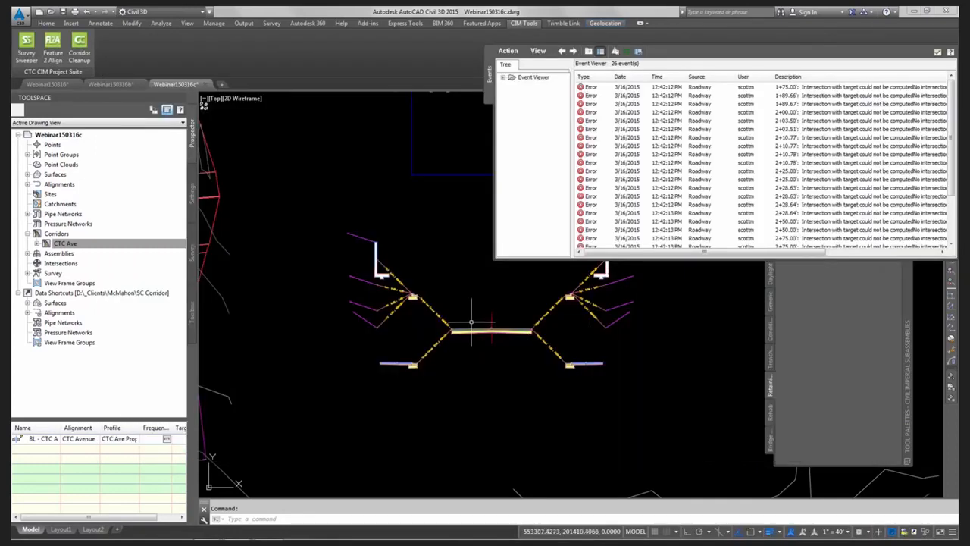
Examine the rebuilt CTC Ave corridor in plan along its length, comparing its edges with the driveway target lines
{"action": "scroll", "coordinate": [429, 305], "scroll_direction": "down", "scroll_amount": 3}
{"action": "middle_click_drag", "start_coordinate": [378, 247], "coordinate": [442, 321]}
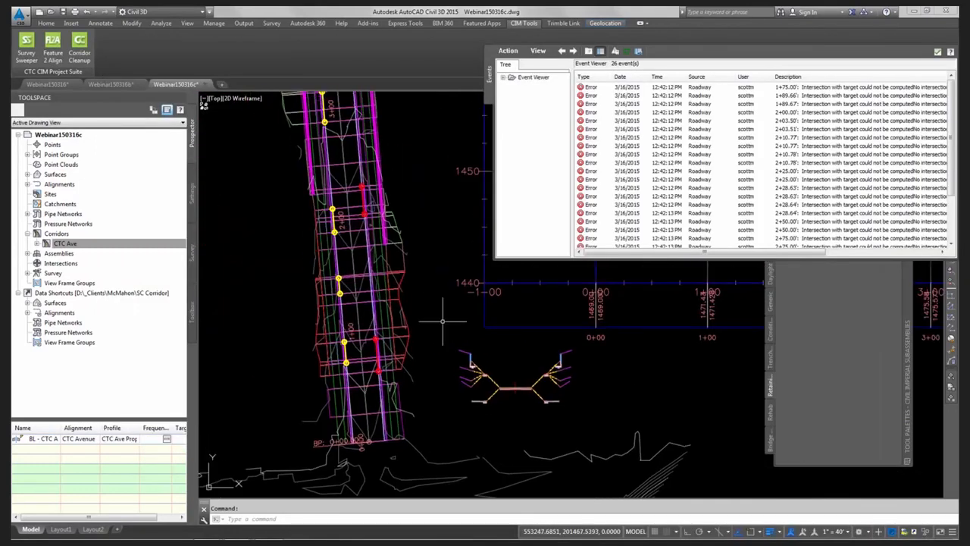
{"action": "scroll", "coordinate": [442, 317], "scroll_direction": "down", "scroll_amount": 2}
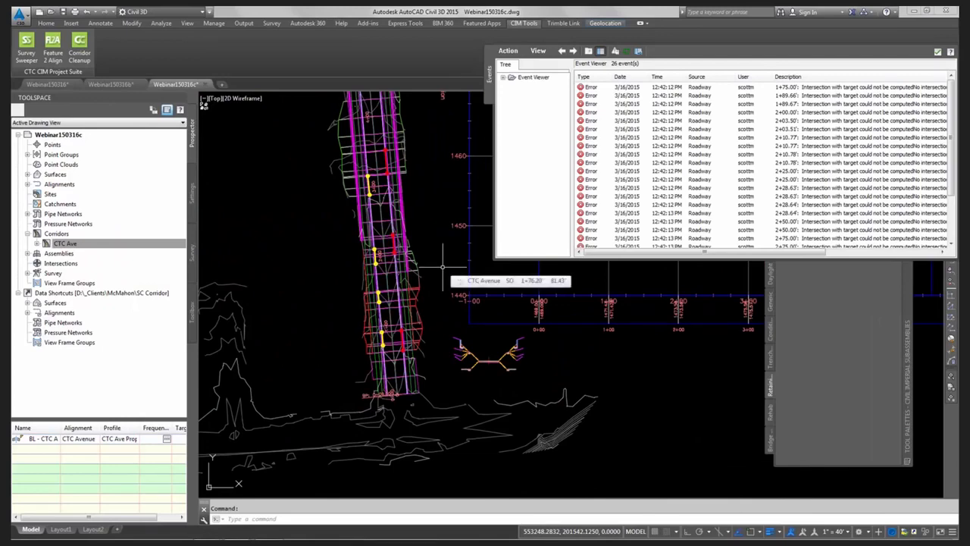
{"action": "middle_click_drag", "start_coordinate": [440, 199], "coordinate": [414, 298]}
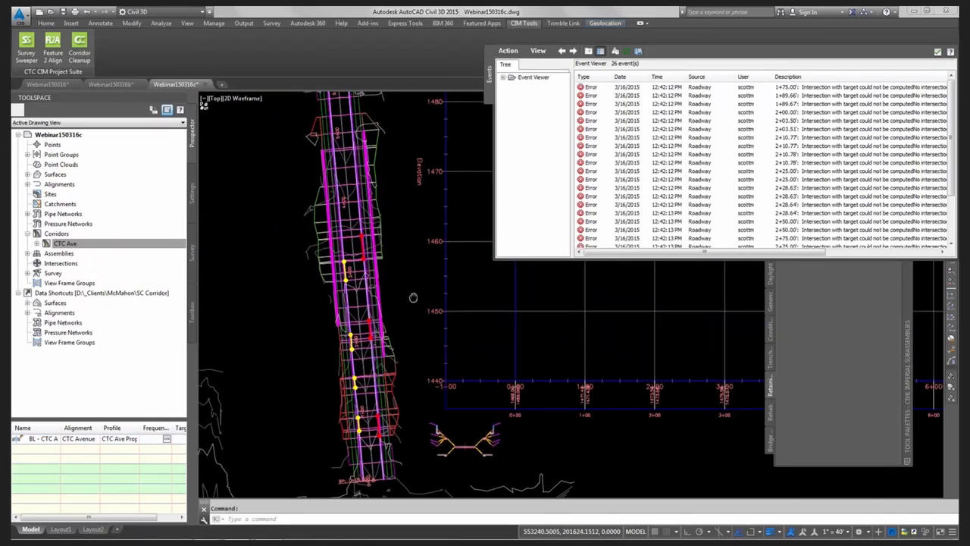
{"action": "middle_click_drag", "start_coordinate": [395, 174], "coordinate": [392, 223]}
{"action": "middle_click_drag", "start_coordinate": [363, 276], "coordinate": [357, 222]}
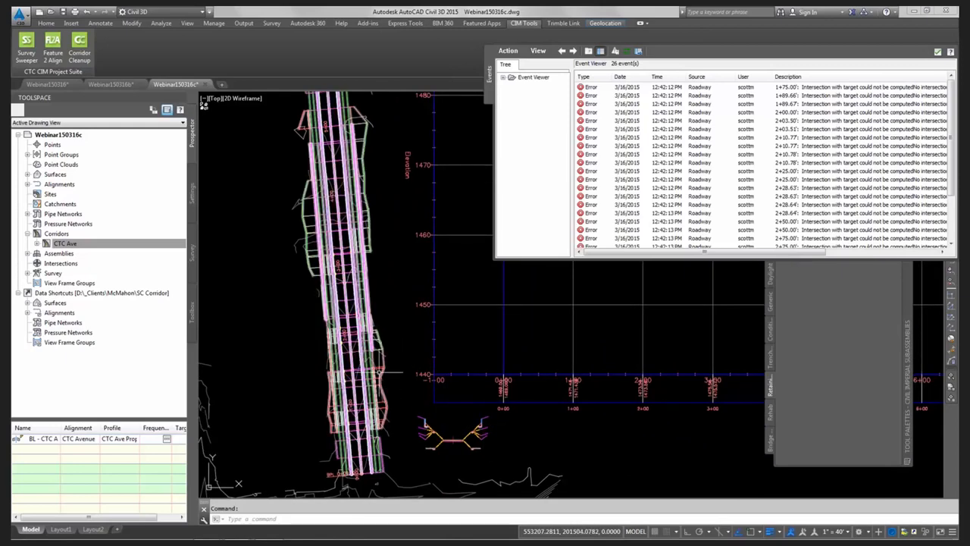
{"action": "scroll", "coordinate": [382, 371], "scroll_direction": "up", "scroll_amount": 4}
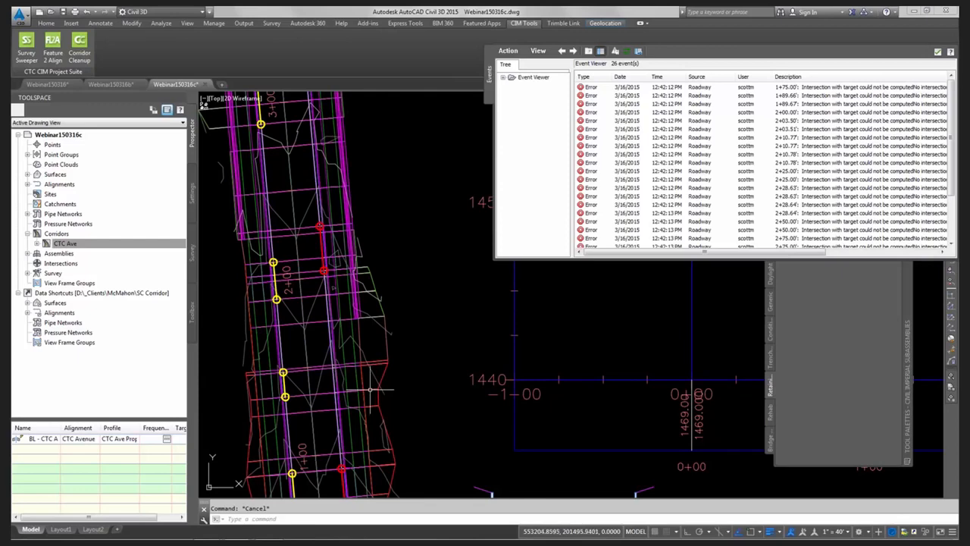
Inspect the CTC Ave corridor in the Object Viewer, orbiting it away from the top view
{"action": "left_click", "coordinate": [370, 387]}
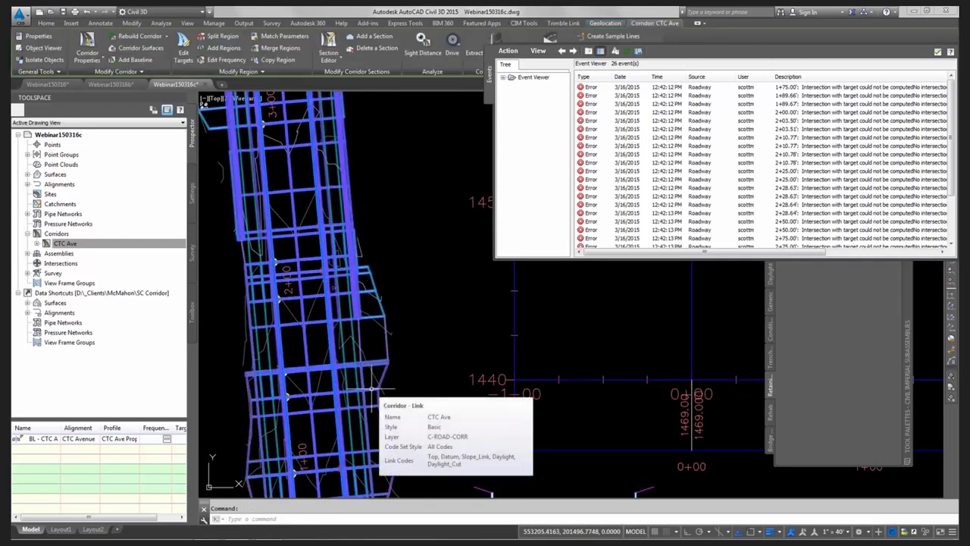
{"action": "right_click", "coordinate": [372, 388]}
{"action": "left_click", "coordinate": [416, 369]}
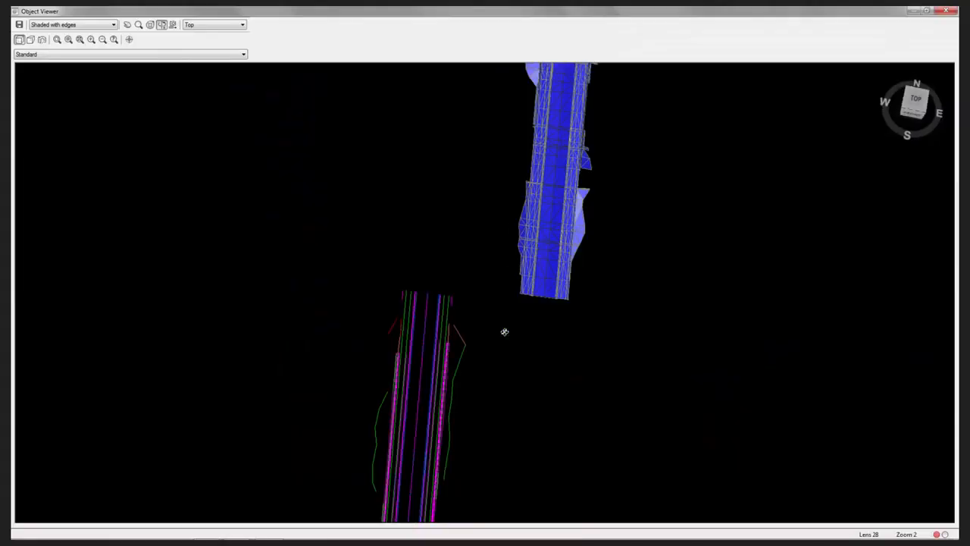
{"action": "left_click_drag", "start_coordinate": [607, 299], "coordinate": [572, 305]}
{"action": "left_click_drag", "start_coordinate": [493, 254], "coordinate": [490, 234]}
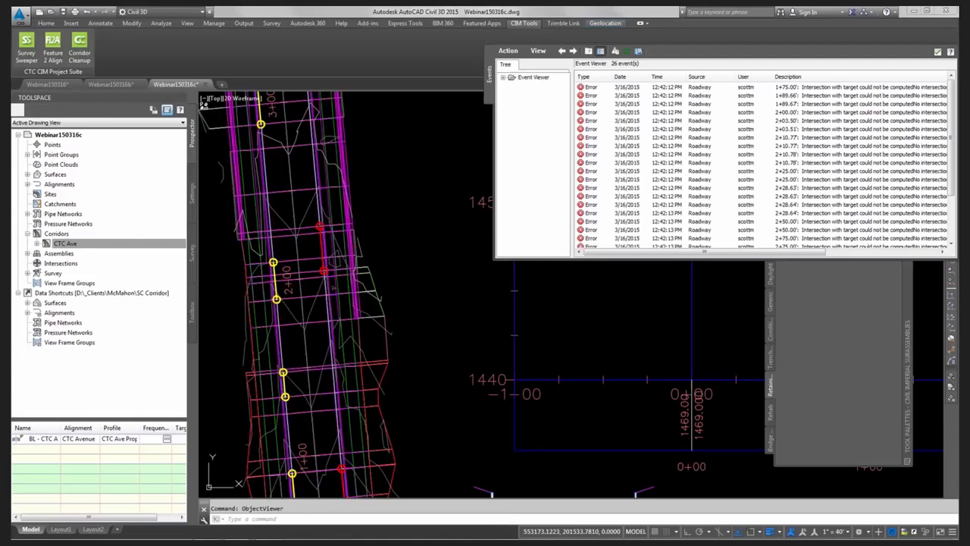
Reopen the CTC Ave corridor in the Object Viewer and tilt it into an oblique 3D view
{"action": "left_click", "coordinate": [313, 322]}
{"action": "right_click", "coordinate": [326, 337]}
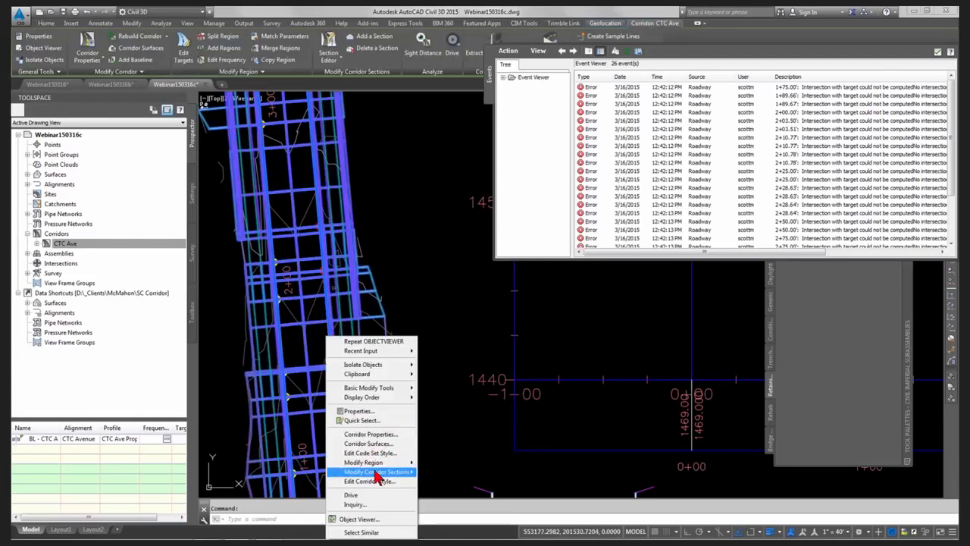
{"action": "left_click", "coordinate": [368, 520]}
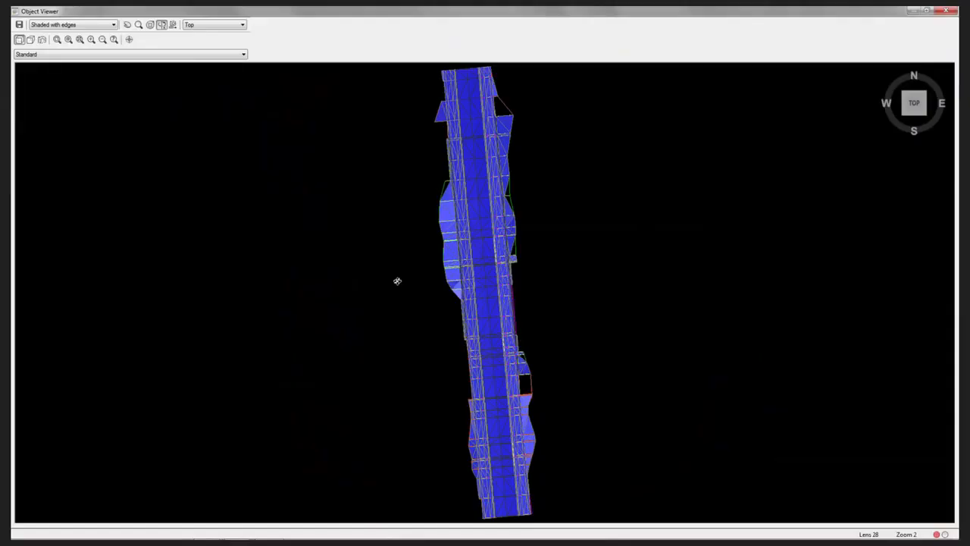
{"action": "left_click_drag", "start_coordinate": [397, 279], "coordinate": [528, 216]}
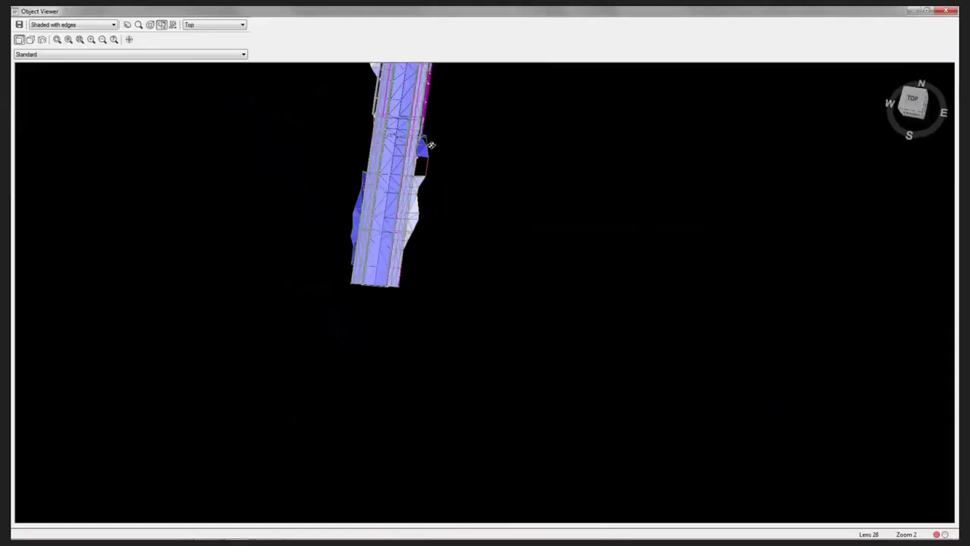
{"action": "left_click_drag", "start_coordinate": [432, 144], "coordinate": [374, 161]}
Examine the end of the retaining wall and the adjoining daylight slopes on the corridor's east edge up close, and close the Object Viewer
{"action": "scroll", "coordinate": [362, 206], "scroll_direction": "up", "scroll_amount": 4}
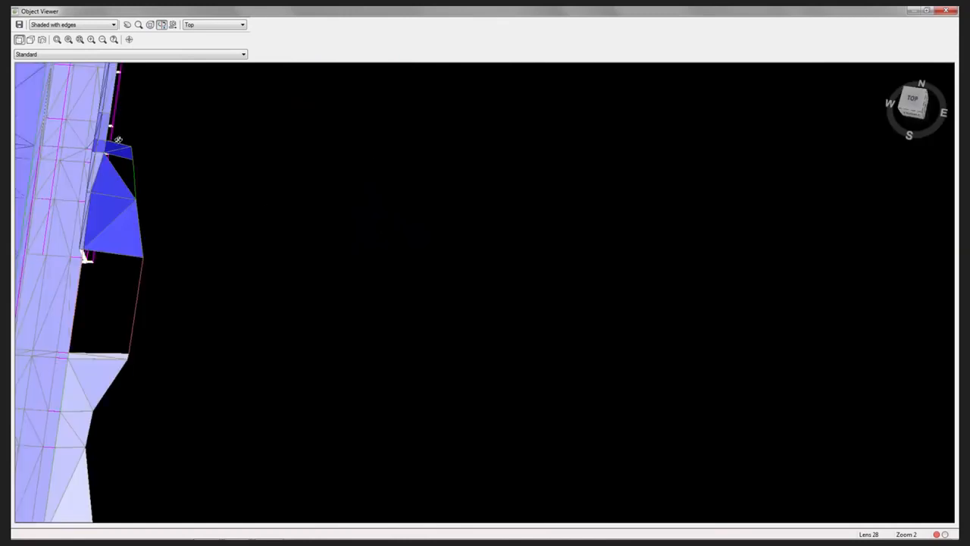
{"action": "left_click_drag", "start_coordinate": [116, 155], "coordinate": [229, 259]}
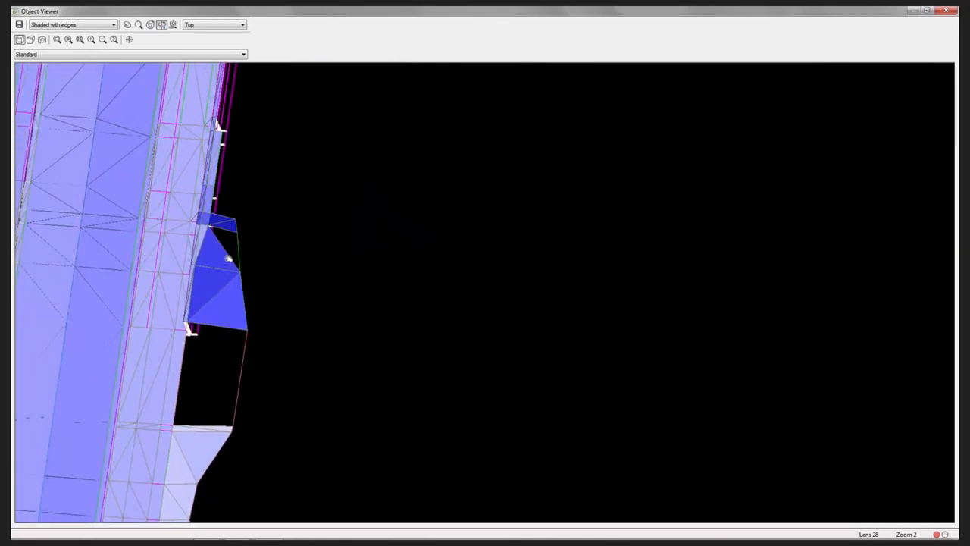
{"action": "left_click", "coordinate": [216, 373]}
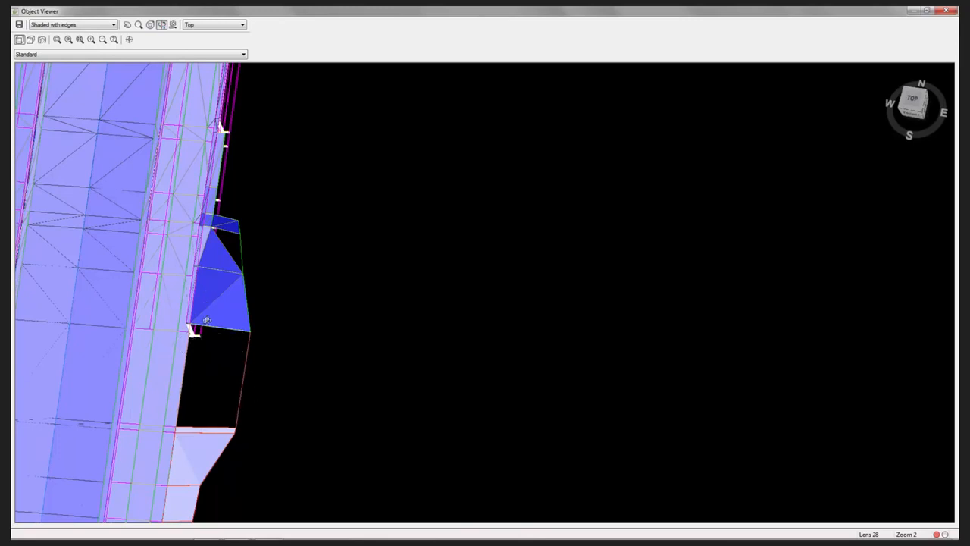
{"action": "scroll", "coordinate": [188, 332], "scroll_direction": "up", "scroll_amount": 2}
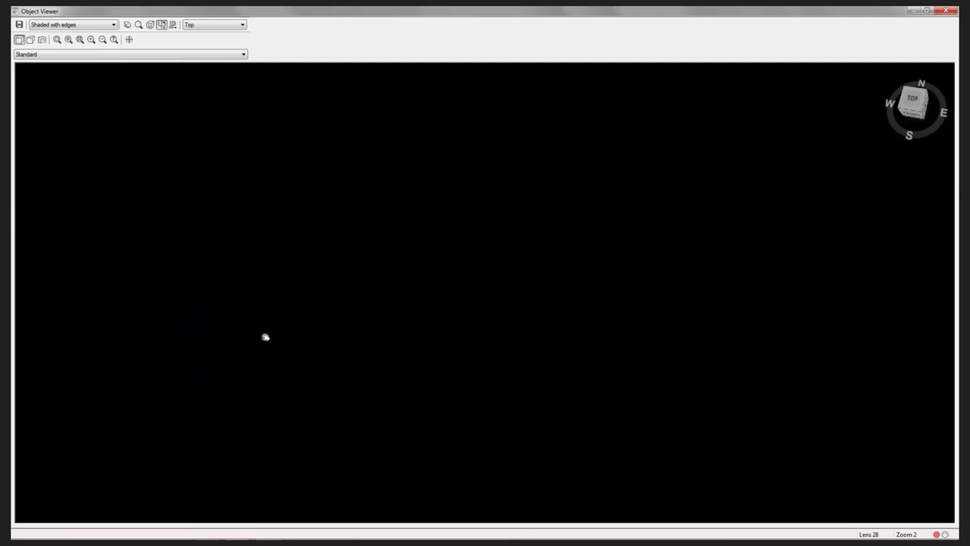
{"action": "scroll", "coordinate": [832, 288], "scroll_direction": "down", "scroll_amount": 2}
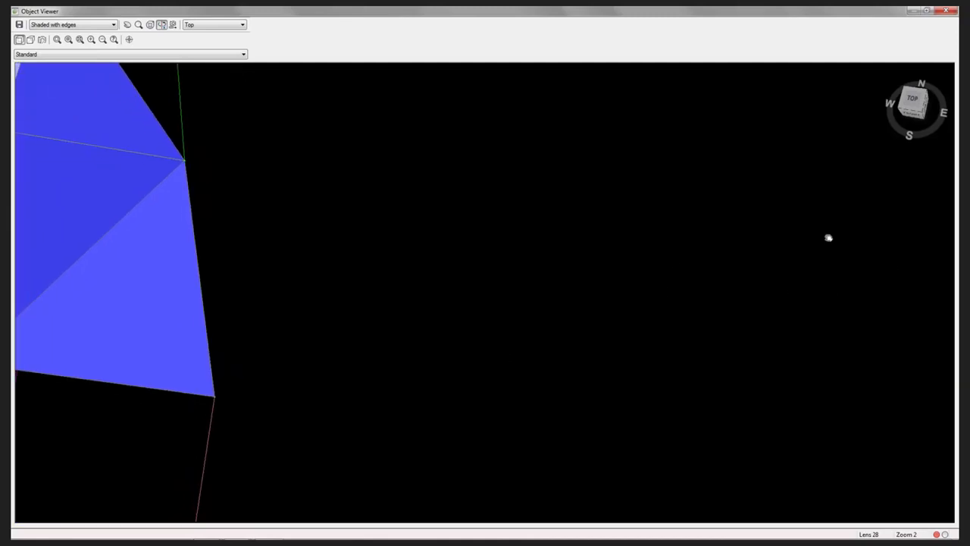
{"action": "scroll", "coordinate": [114, 392], "scroll_direction": "up", "scroll_amount": 2}
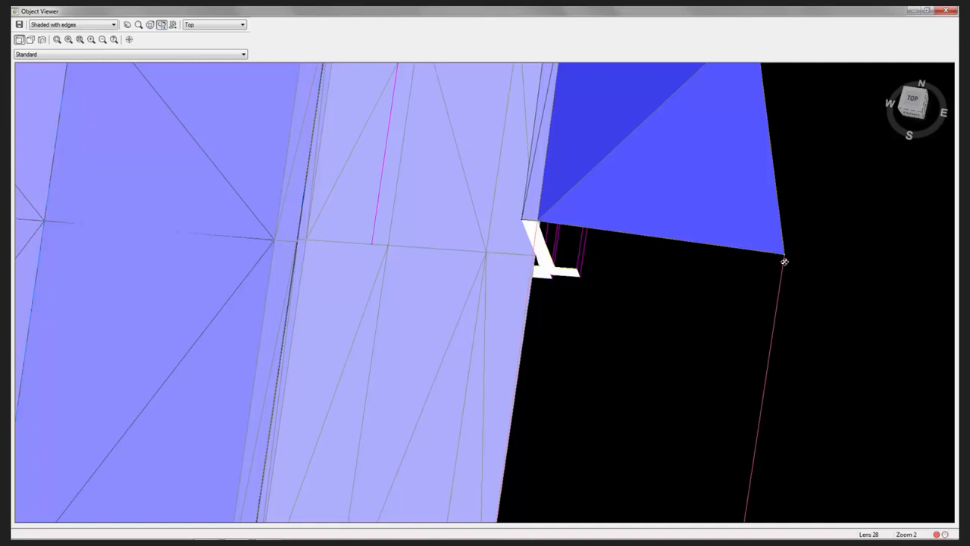
{"action": "scroll", "coordinate": [781, 263], "scroll_direction": "down", "scroll_amount": 6}
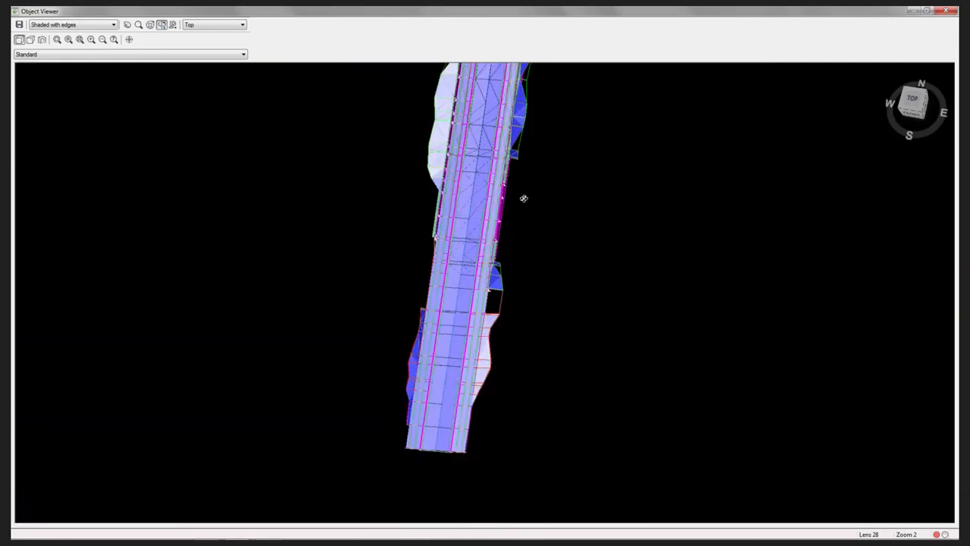
{"action": "scroll", "coordinate": [523, 198], "scroll_direction": "down", "scroll_amount": 2}
{"action": "key", "text": "Escape"}
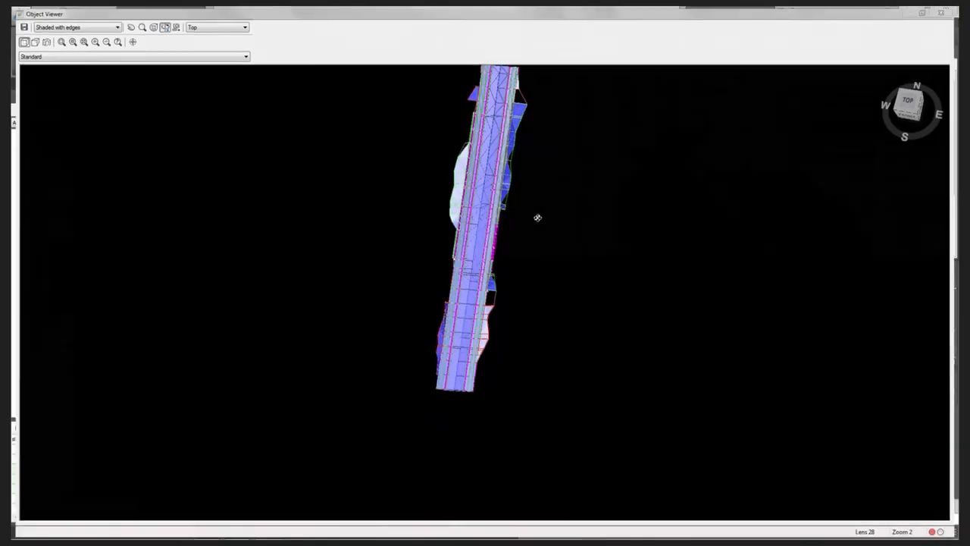